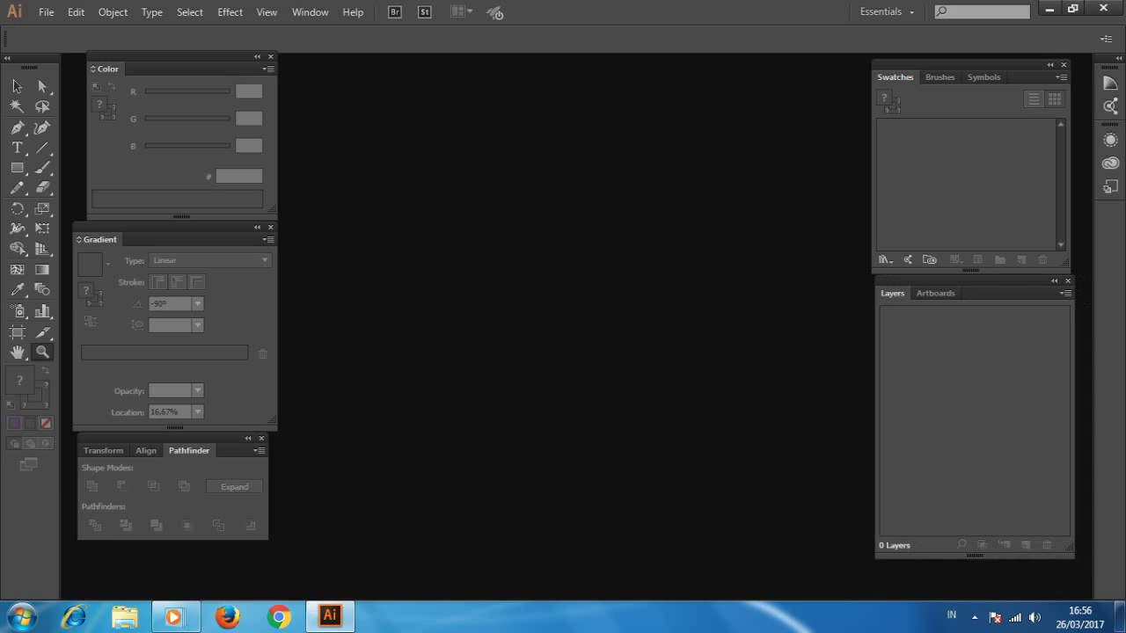
Step: Start a new document titled 'Music Poster', 320 mm square, keeping RGB colour mode
{"action": "key", "text": "ctrl+n"}
{"action": "type", "text": "Music Poster"}
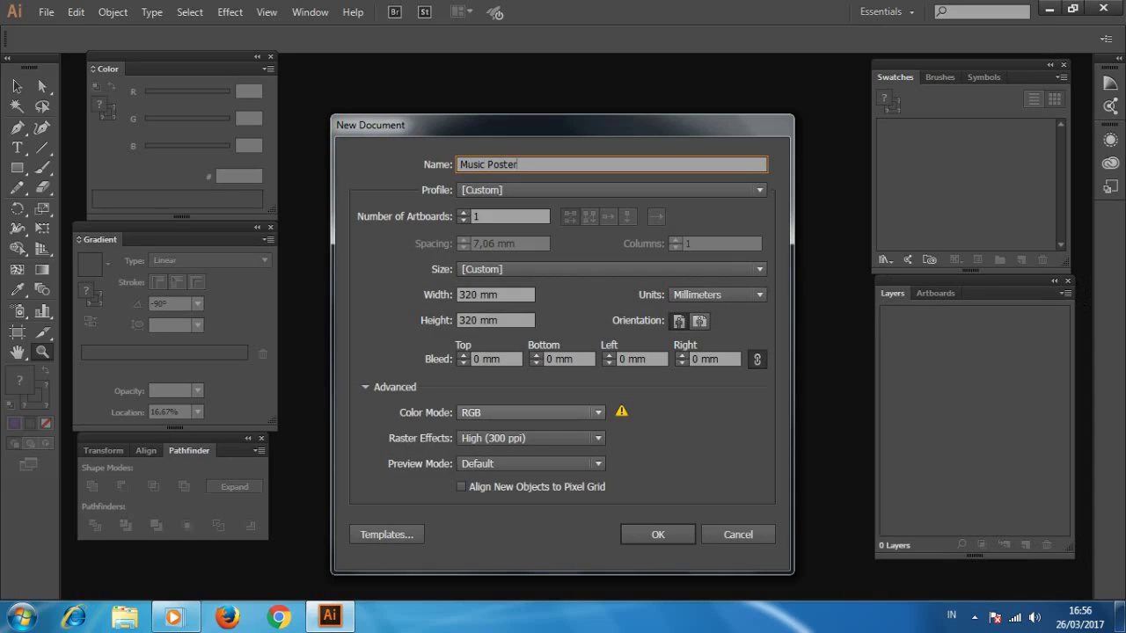
{"action": "left_click", "coordinate": [528, 413]}
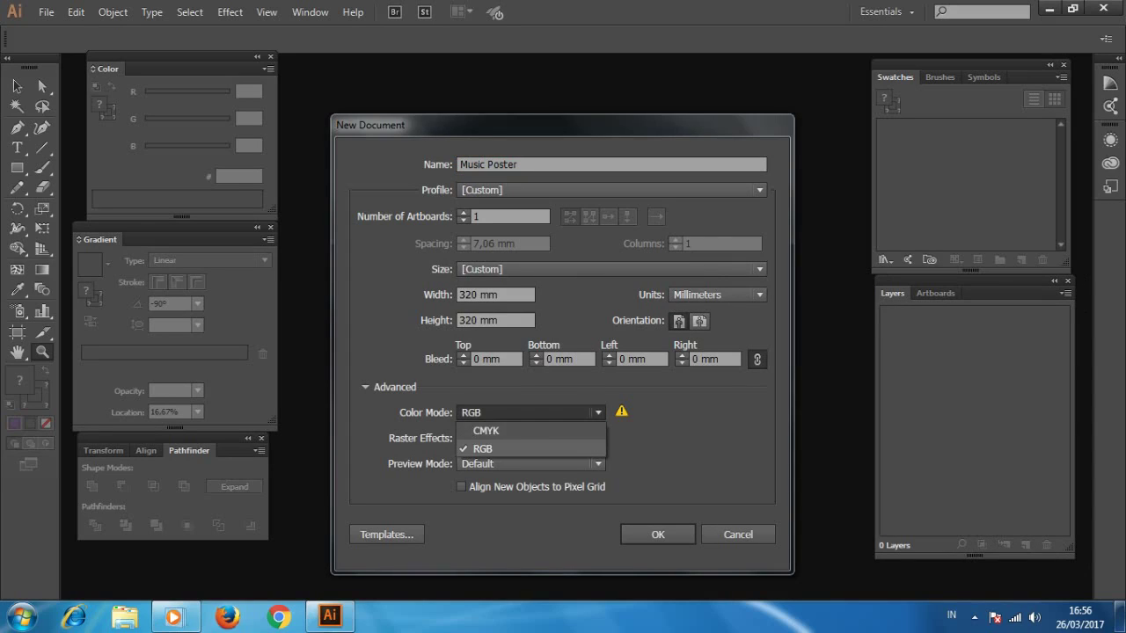
{"action": "key", "text": "Escape"}
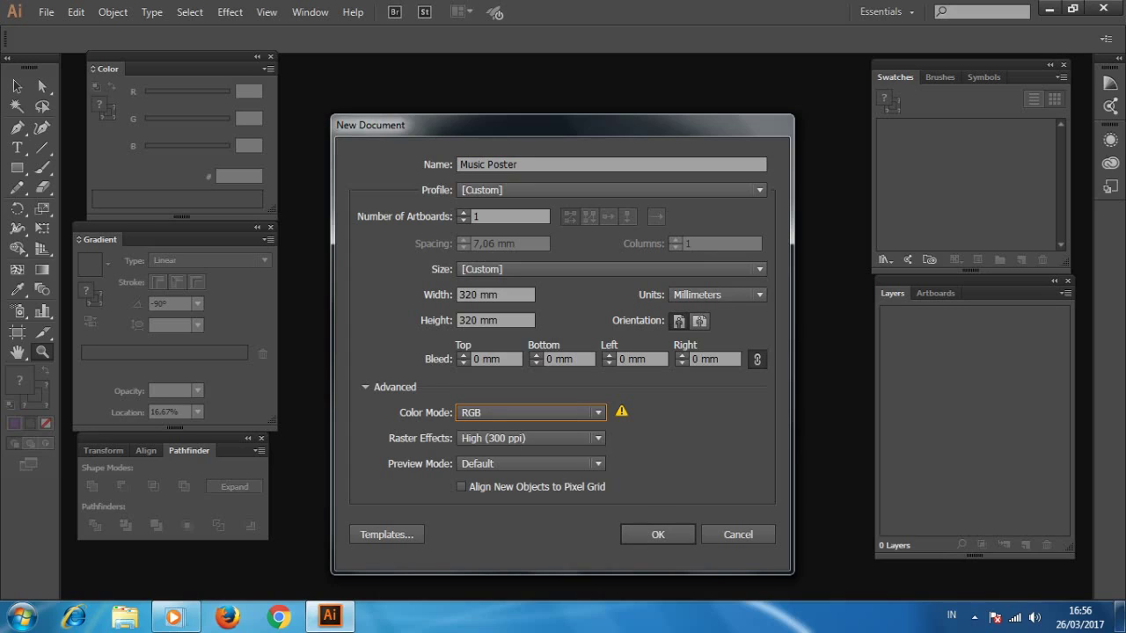
{"action": "key", "text": "Return"}
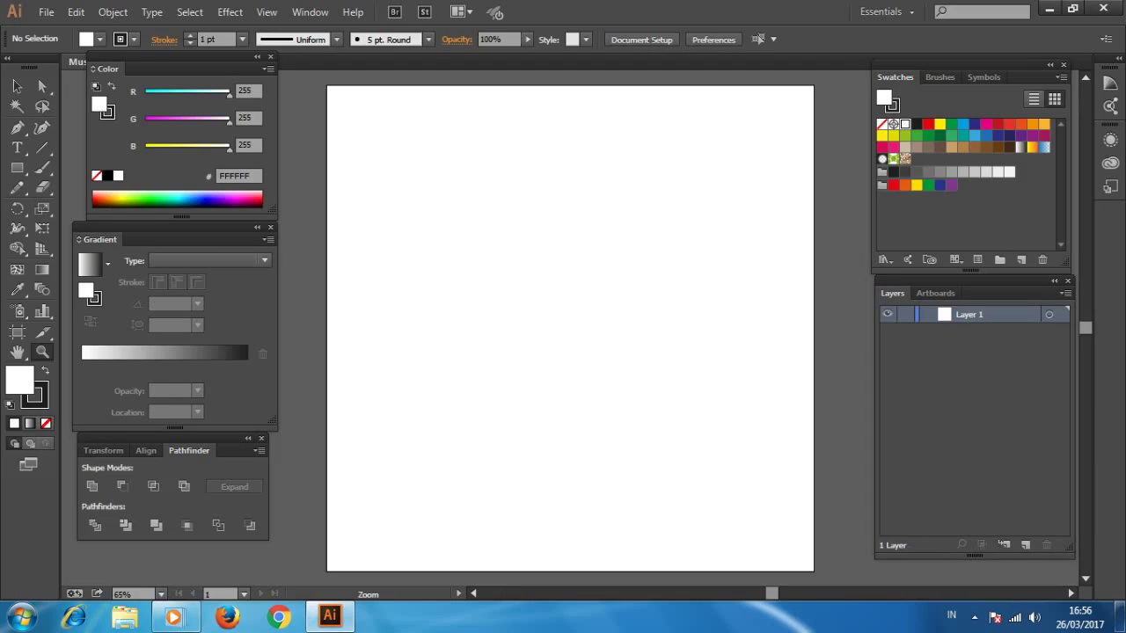
Step: Show rulers, place a vertical guide at the artboard centre, and lock Layer 1
{"action": "key", "text": "ctrl+minus"}
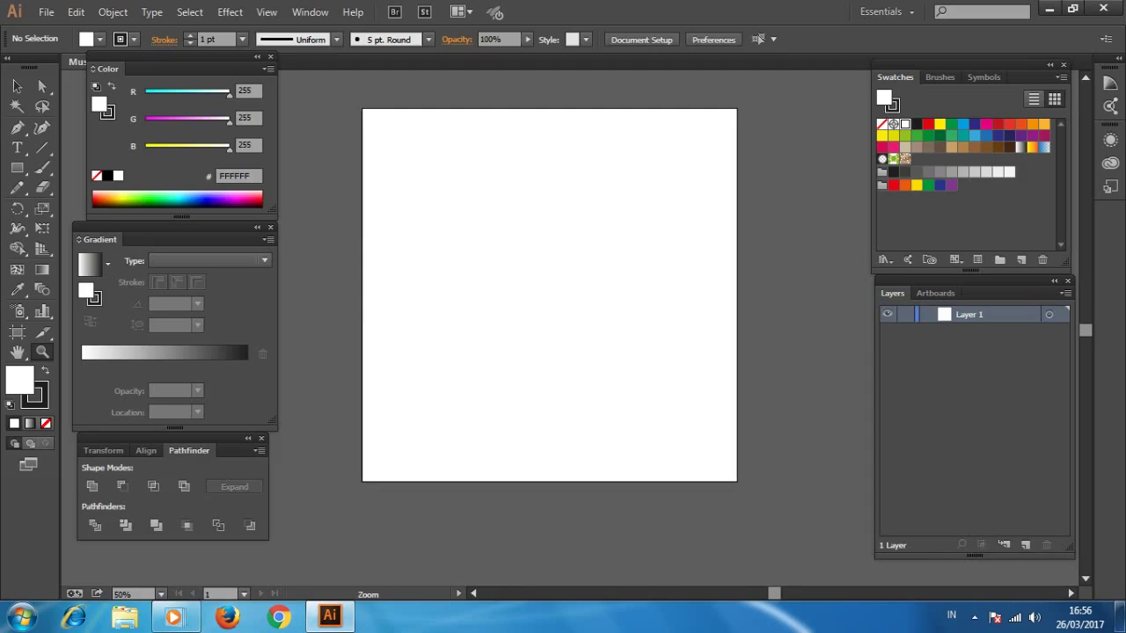
{"action": "left_click", "coordinate": [267, 11]}
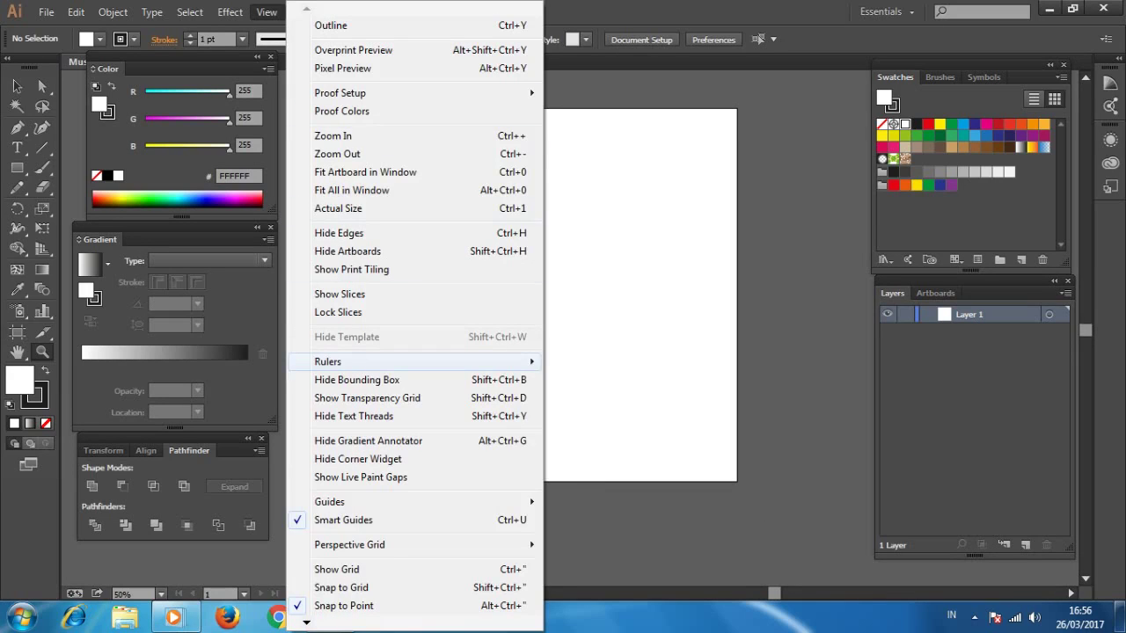
{"action": "left_click", "coordinate": [594, 361]}
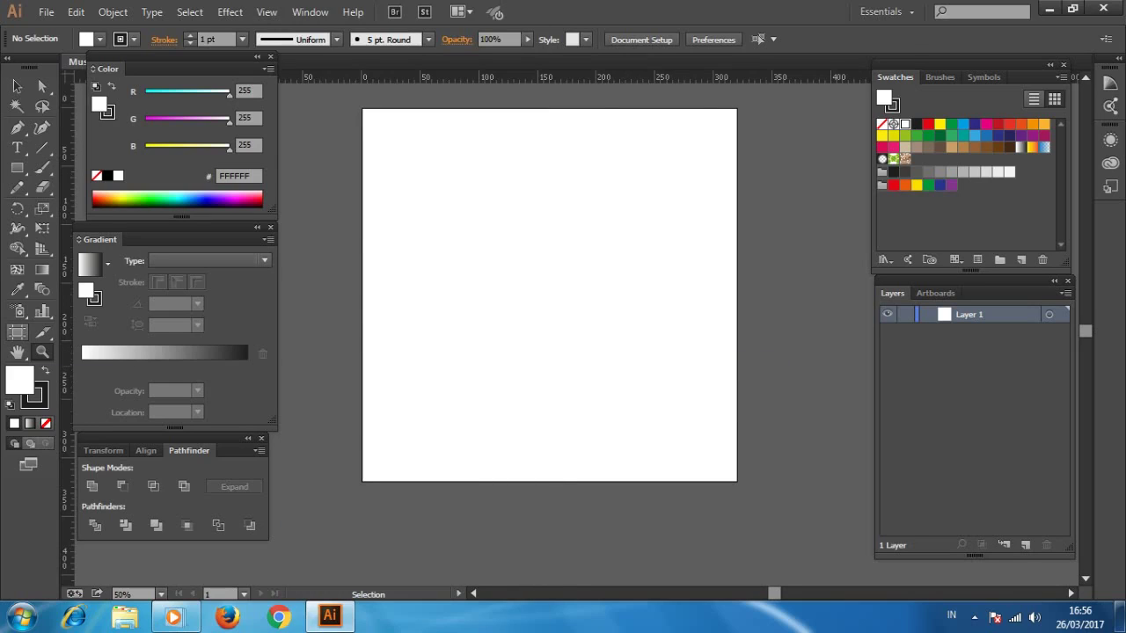
{"action": "left_click", "coordinate": [18, 333]}
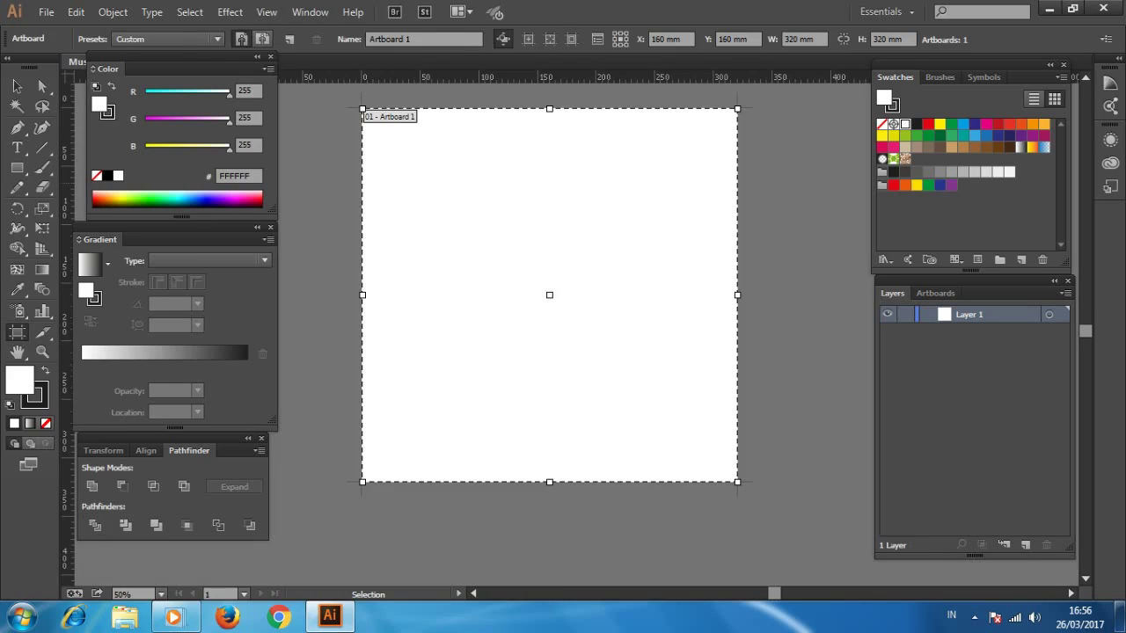
{"action": "key", "text": "Escape"}
{"action": "key", "text": "shift+o"}
{"action": "left_click_drag", "start_coordinate": [67, 295], "coordinate": [549, 295]}
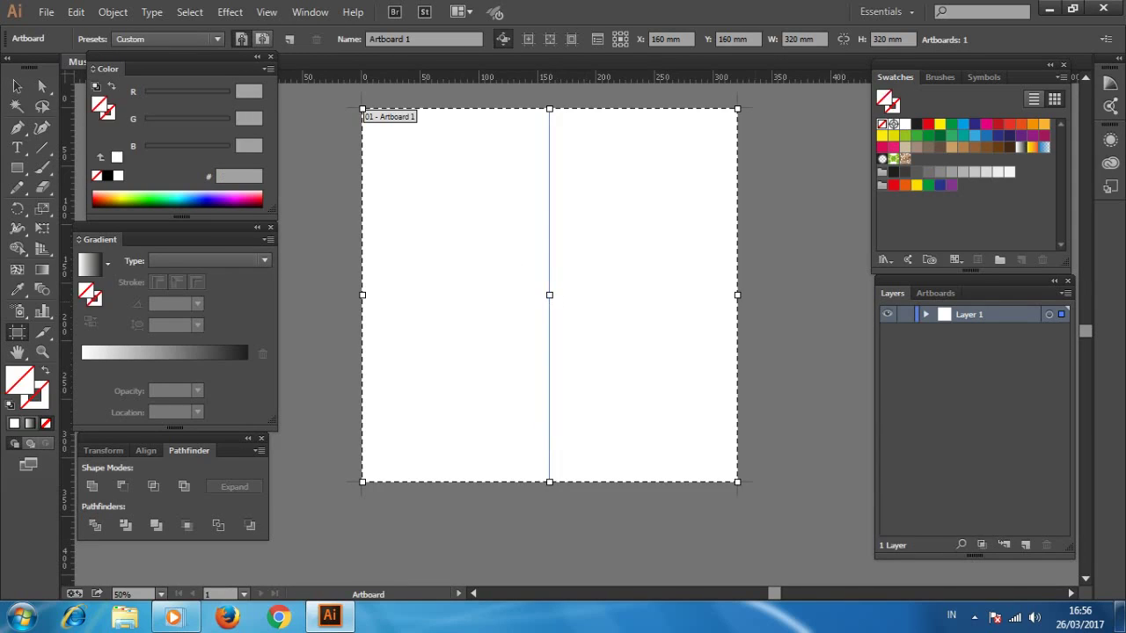
{"action": "key", "text": "ctrl+2"}
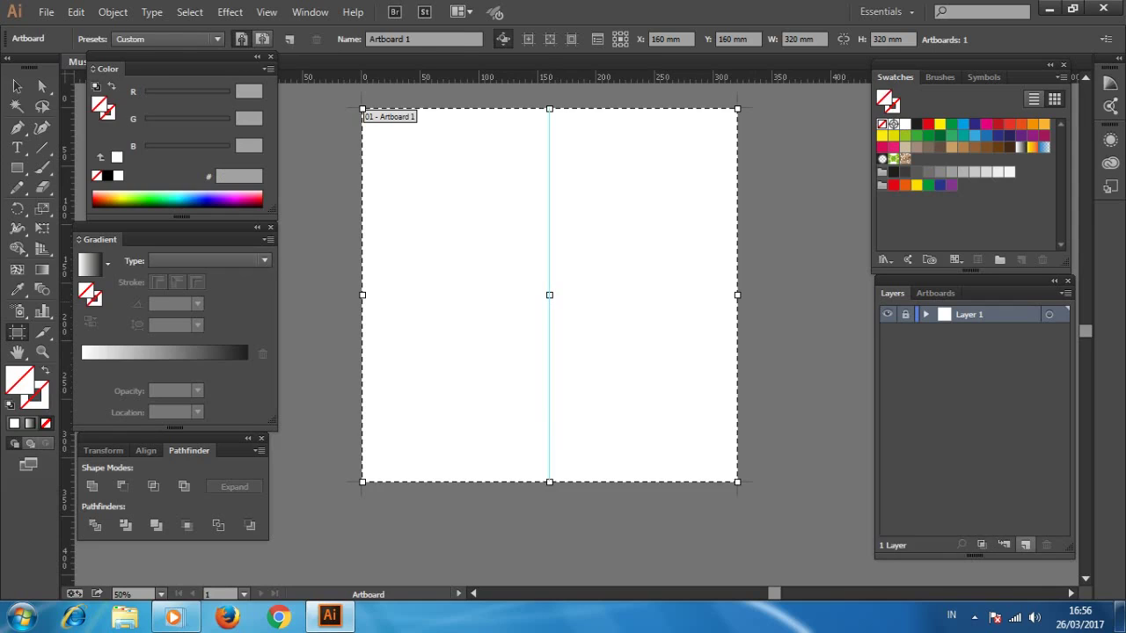
{"action": "key", "text": "Escape"}
Step: On a new Layer 2, draw a full-artboard navy 0A1233 rectangle and lock the layer
{"action": "left_click", "coordinate": [1024, 545]}
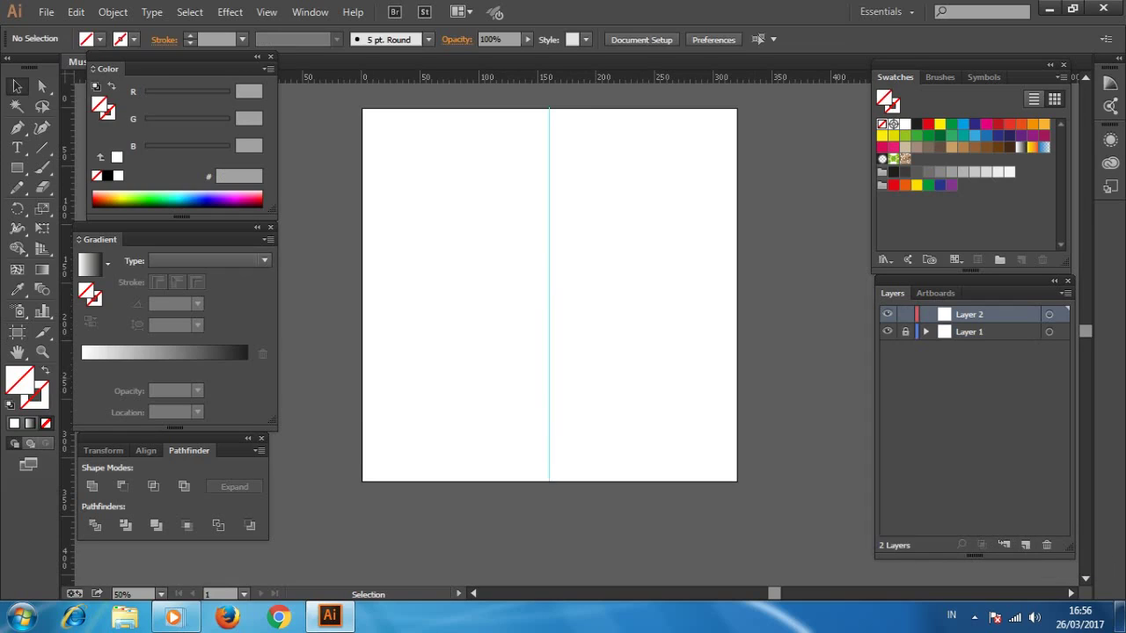
{"action": "double_click", "coordinate": [19, 380]}
{"action": "type", "text": "0E1238"}
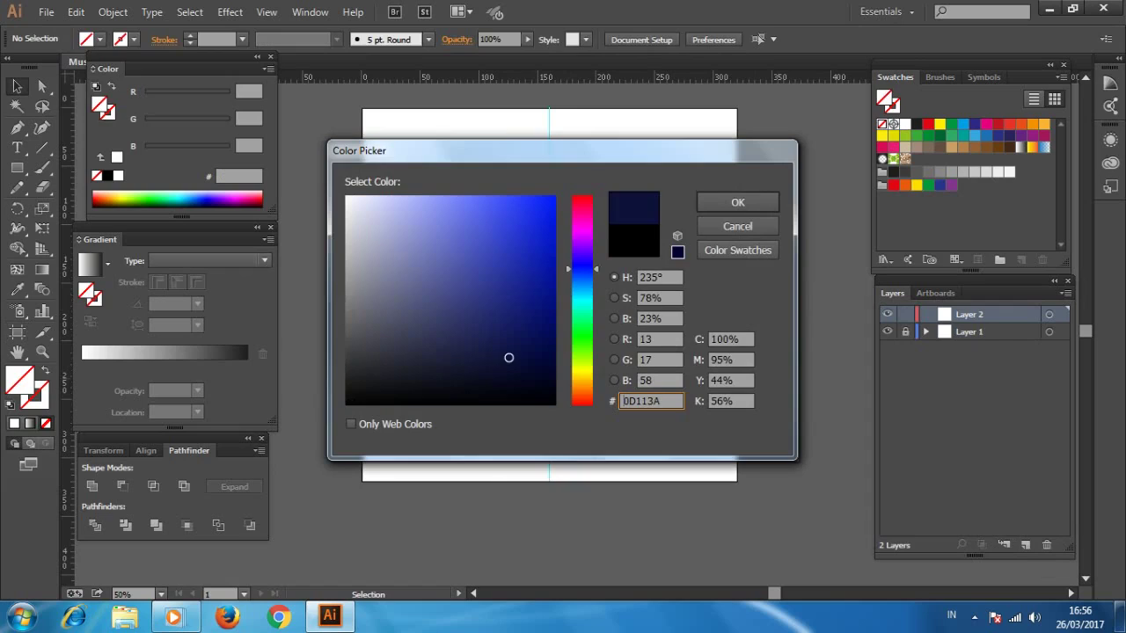
{"action": "type", "text": "0E1638"}
{"action": "left_click", "coordinate": [514, 363]}
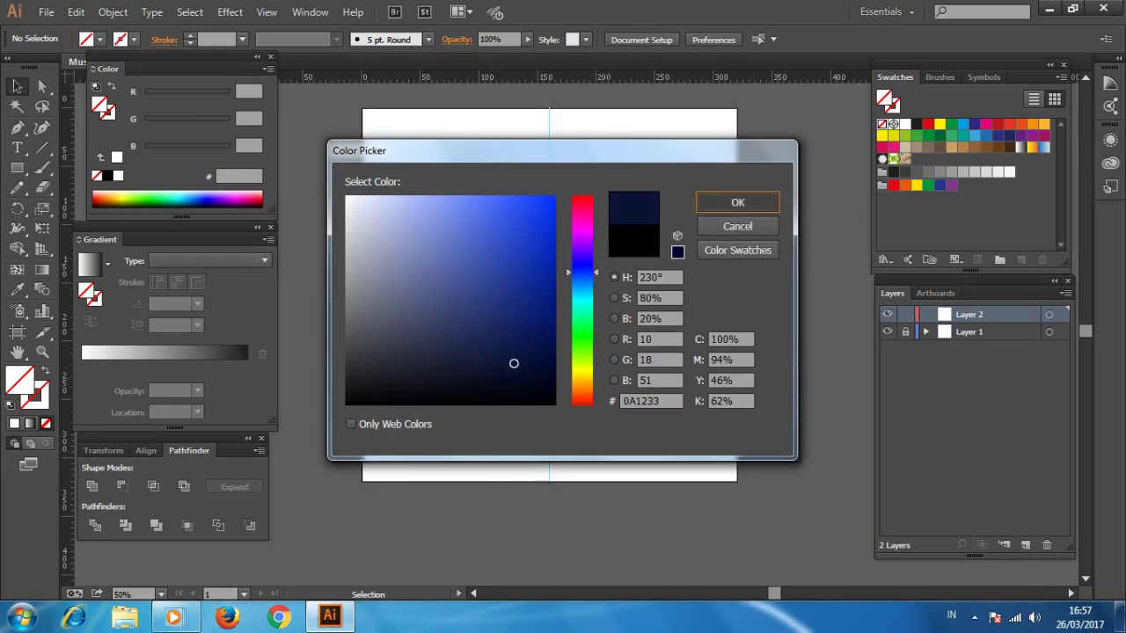
{"action": "key", "text": "Return"}
{"action": "key", "text": "m"}
{"action": "left_click_drag", "start_coordinate": [363, 109], "coordinate": [736, 482]}
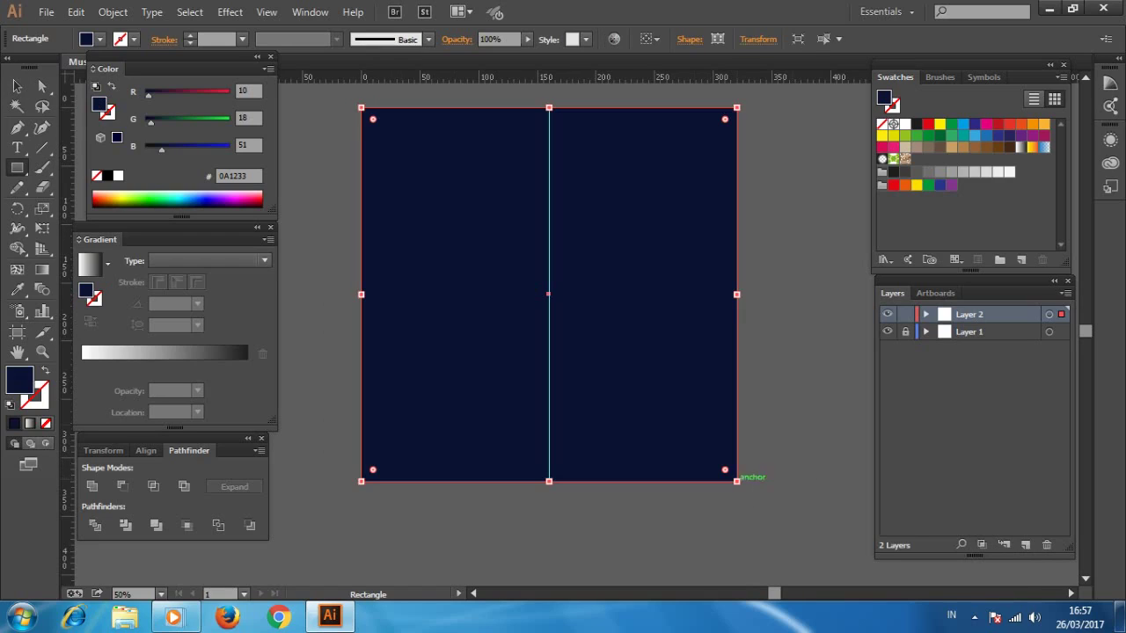
{"action": "left_click", "coordinate": [905, 314]}
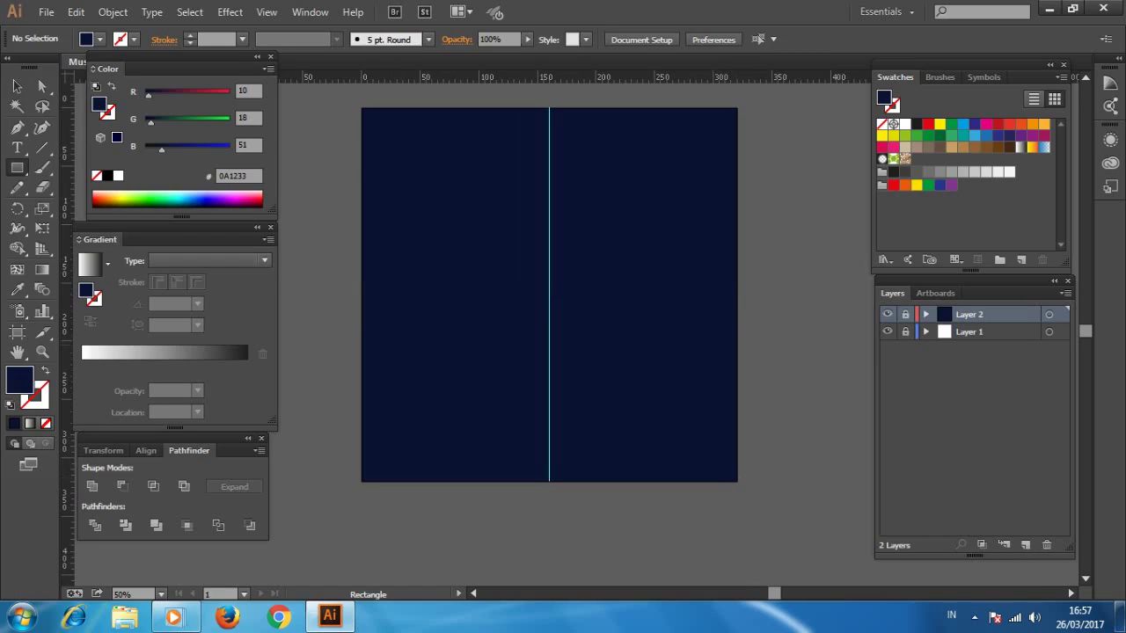
Step: Add Layer 3 for the text and zoom in on the artboard
{"action": "left_click", "coordinate": [1025, 545]}
{"action": "key", "text": "z"}
{"action": "left_click", "coordinate": [546, 140]}
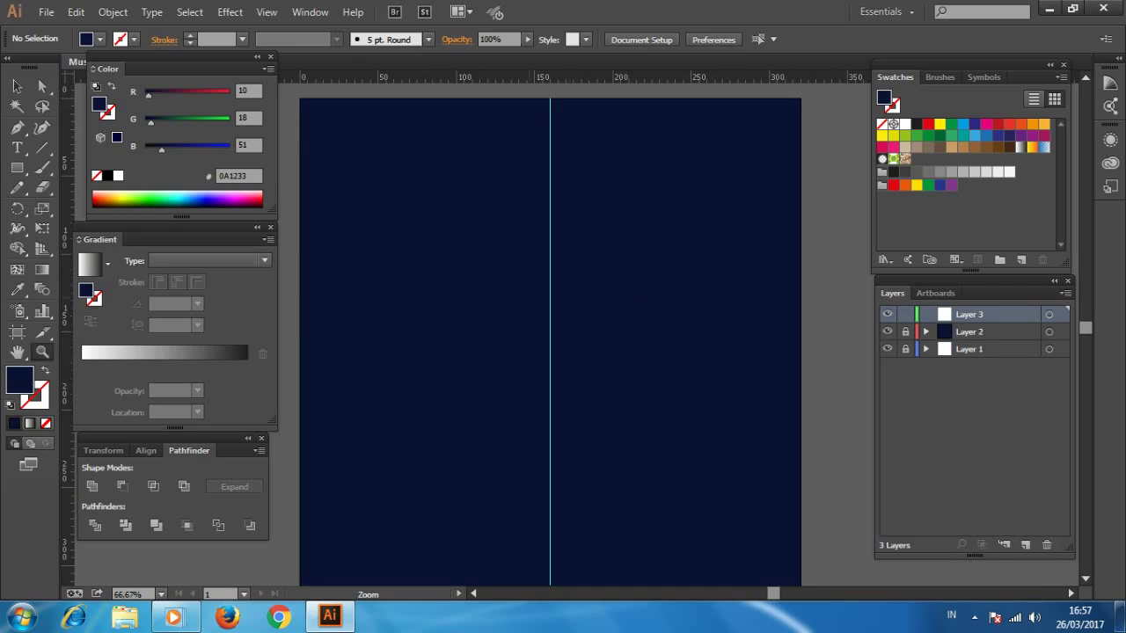
Step: Type MUSIC, scale it up, set it in Belgrad Bold and centre it on the guide
{"action": "key", "text": "t"}
{"action": "left_click", "coordinate": [461, 322]}
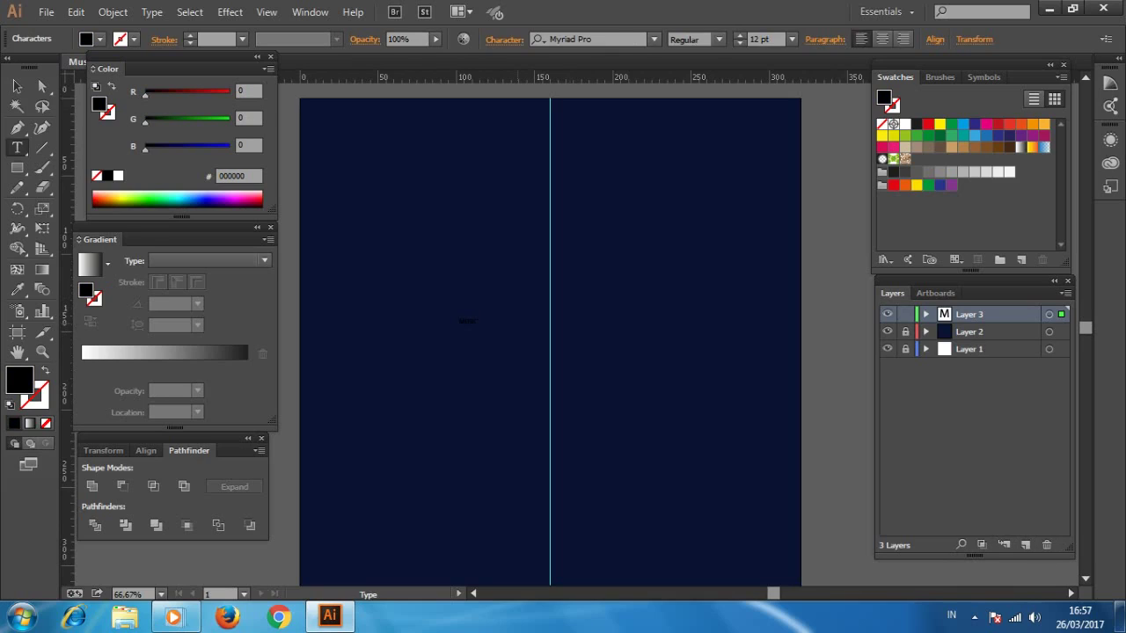
{"action": "key", "text": "Escape"}
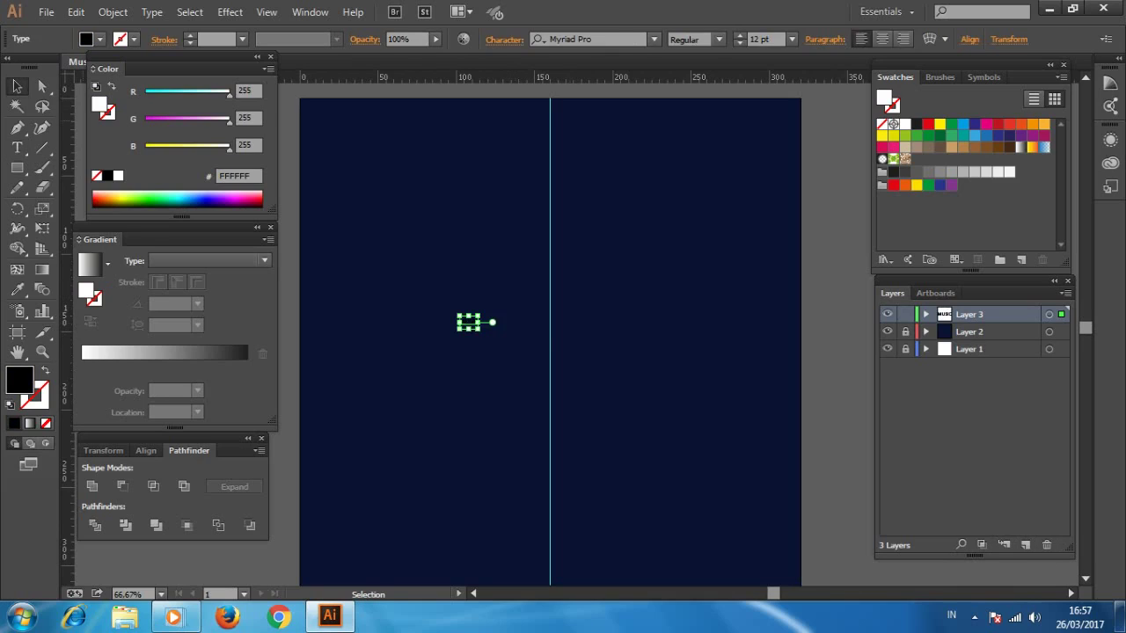
{"action": "key", "text": "e"}
{"action": "left_click_drag", "start_coordinate": [480, 330], "coordinate": [708, 558]}
{"action": "mouse_move", "coordinate": [639, 426]}
{"action": "left_mouse_down"}
{"action": "mouse_move", "coordinate": [570, 363]}
{"action": "mouse_move", "coordinate": [538, 298]}
{"action": "left_mouse_up"}
{"action": "left_click_drag", "start_coordinate": [579, 345], "coordinate": [724, 402]}
{"action": "right_click", "coordinate": [623, 333]}
{"action": "mouse_move", "coordinate": [658, 385]}
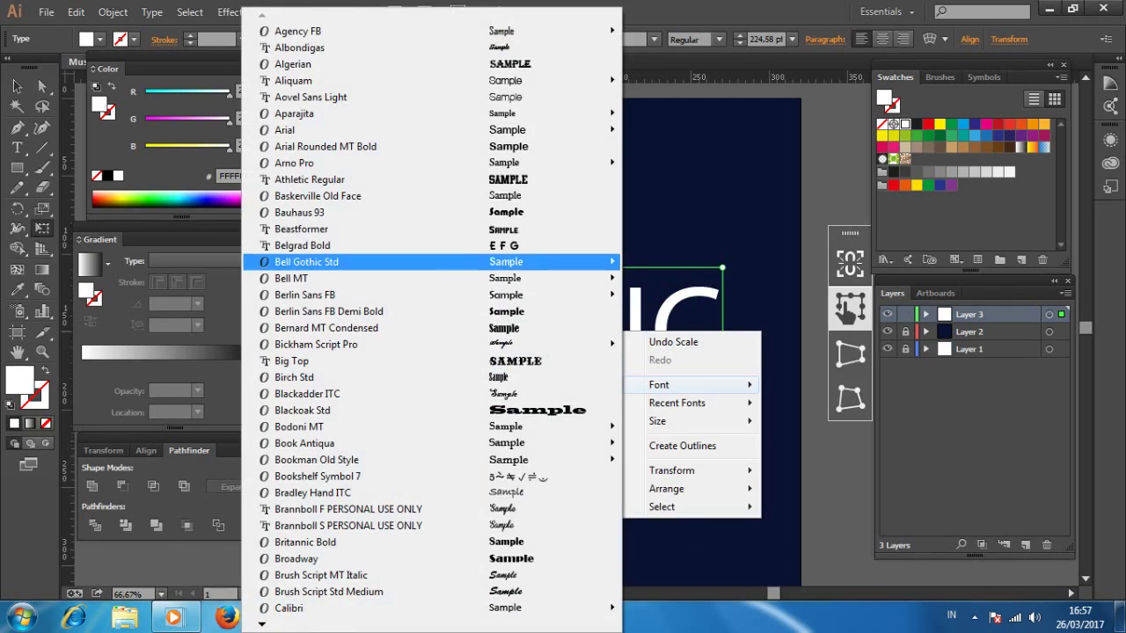
{"action": "left_click", "coordinate": [299, 245]}
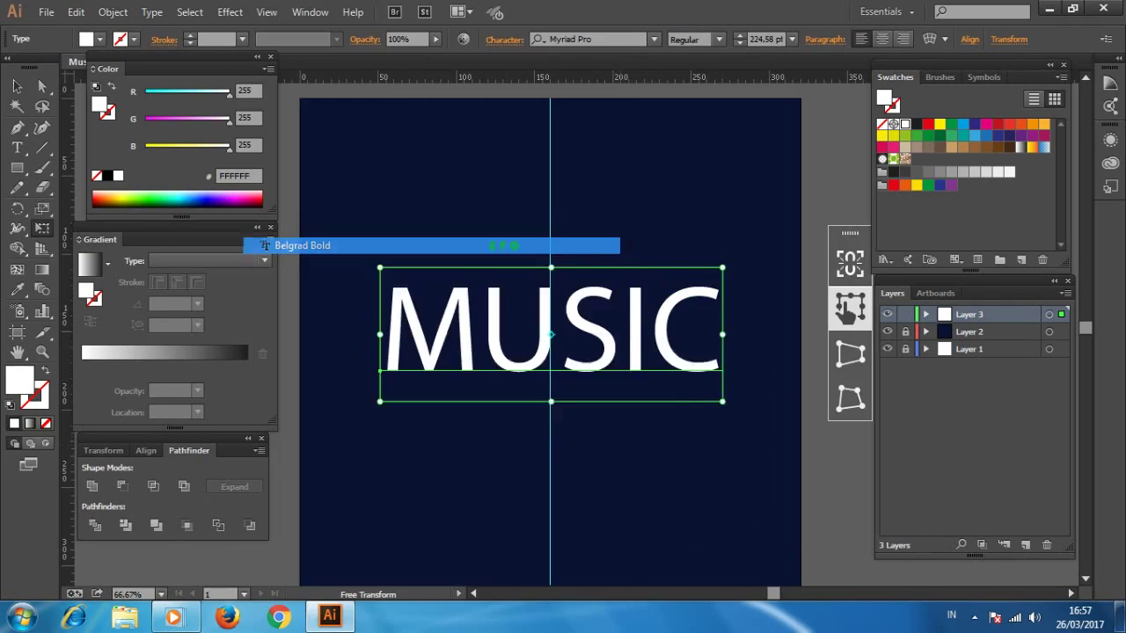
{"action": "left_click_drag", "start_coordinate": [653, 327], "coordinate": [625, 327]}
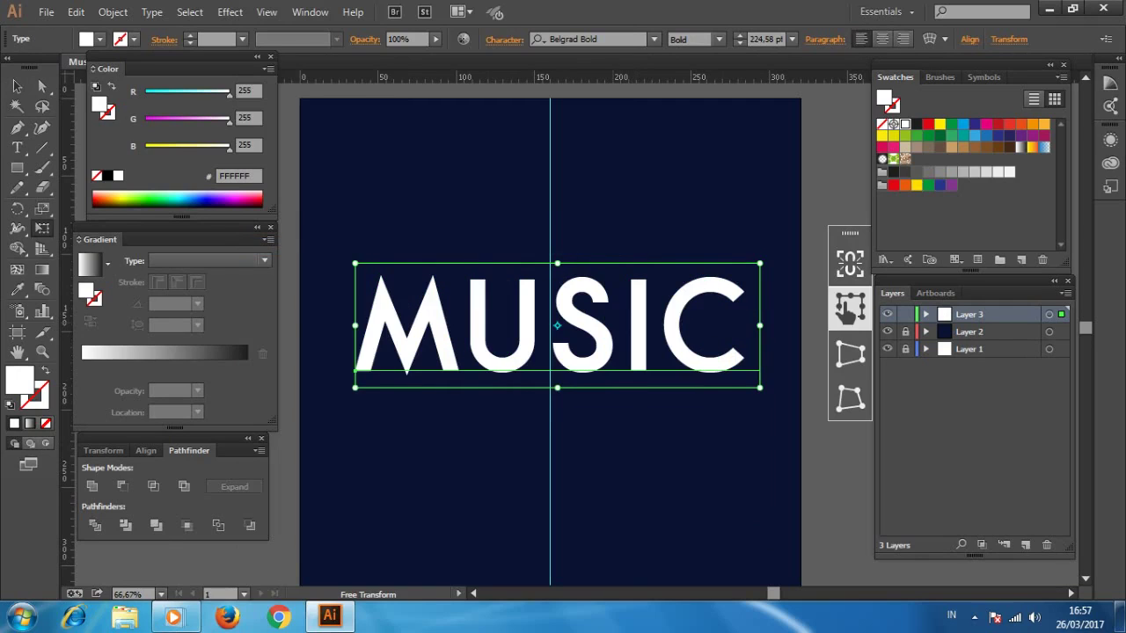
{"action": "left_click_drag", "start_coordinate": [557, 325], "coordinate": [550, 335]}
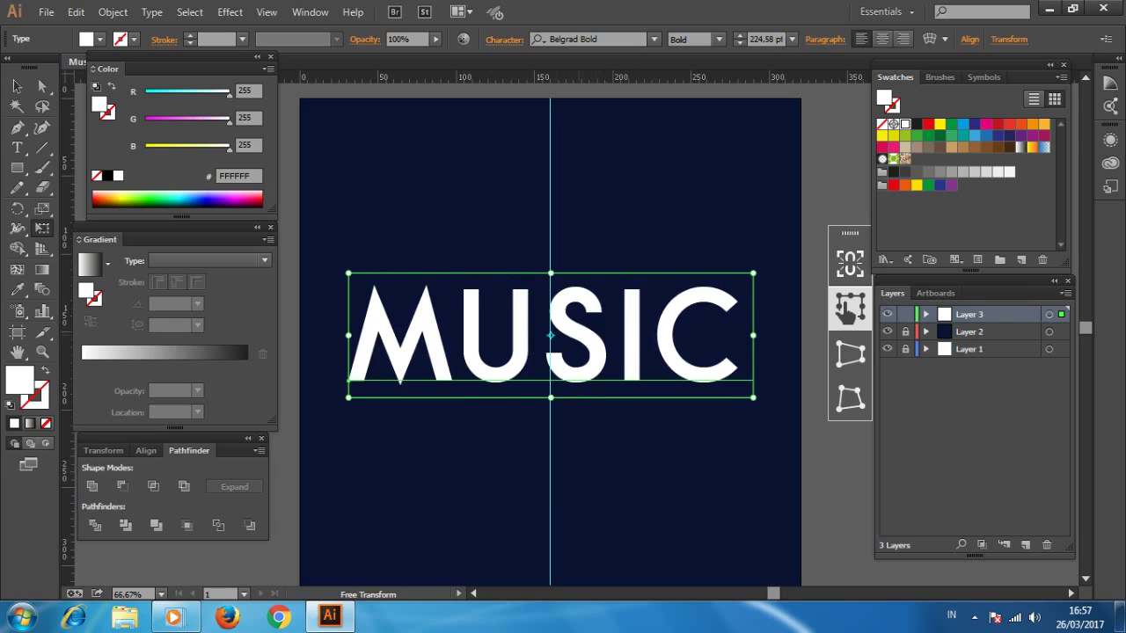
Step: Convert MUSIC to outlines, fill it orange #F9B233 and nudge it right to centre
{"action": "right_click", "coordinate": [583, 328]}
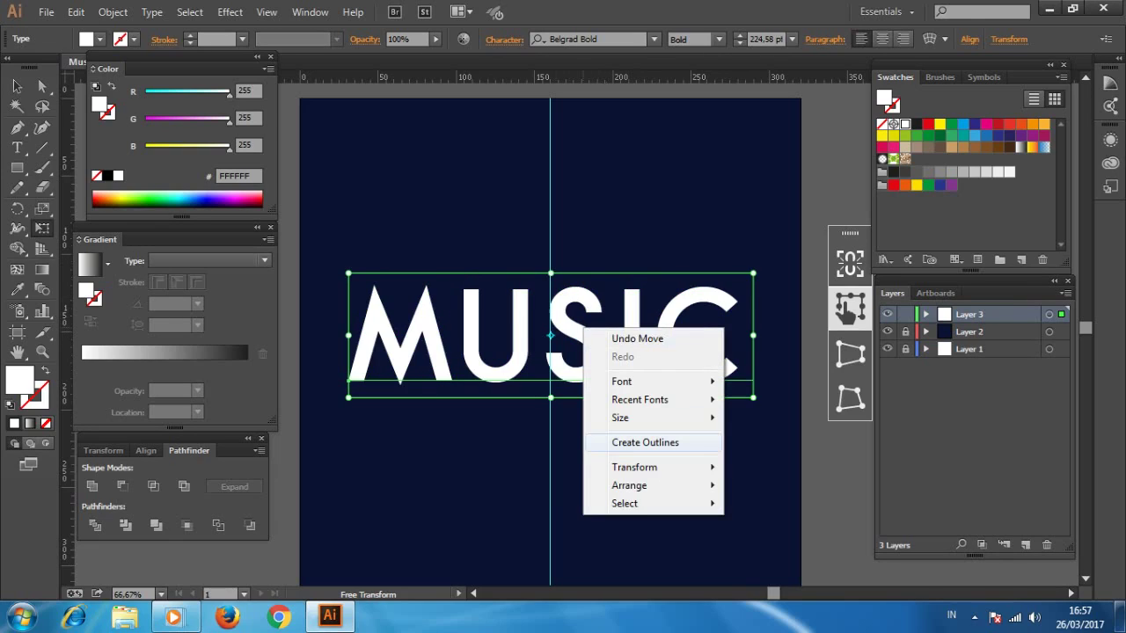
{"action": "left_click", "coordinate": [645, 442]}
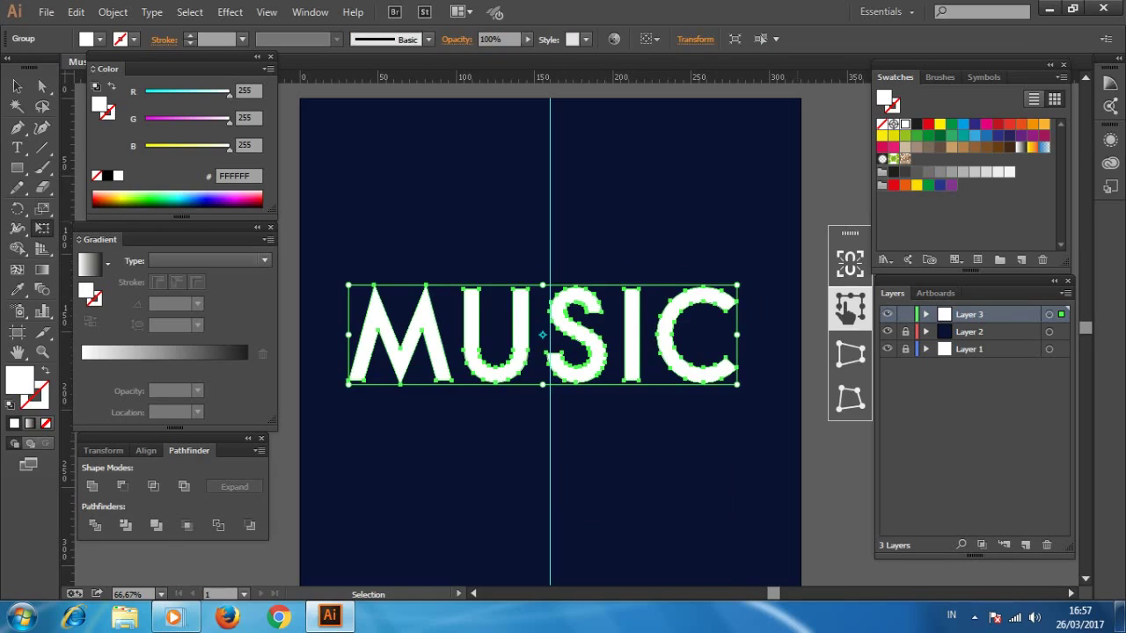
{"action": "left_click", "coordinate": [1044, 124]}
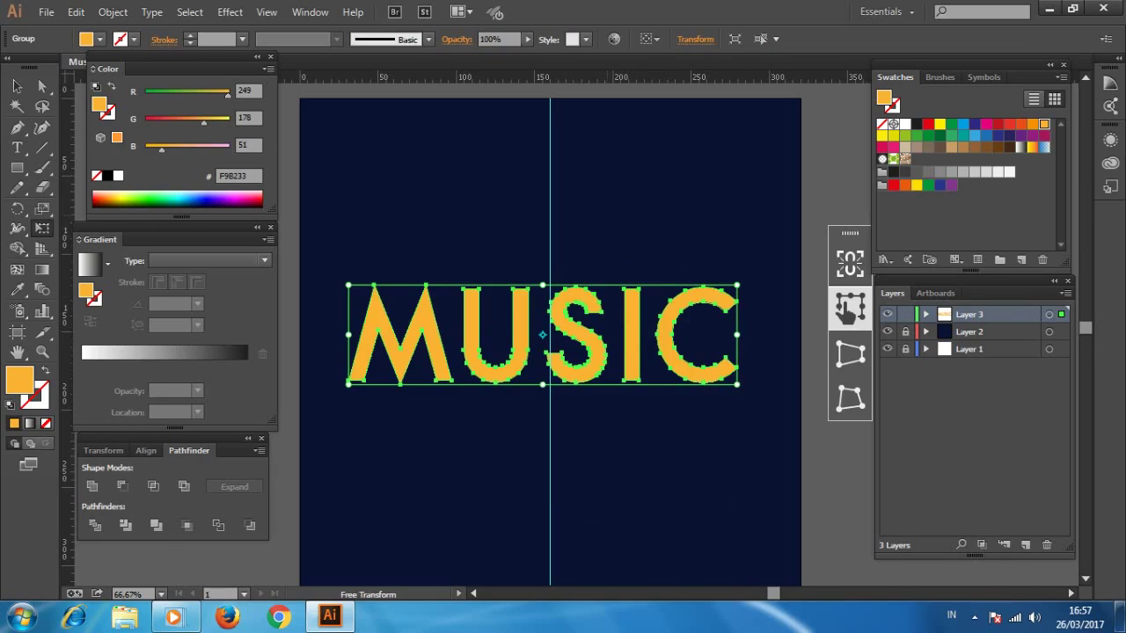
{"action": "key", "text": "v"}
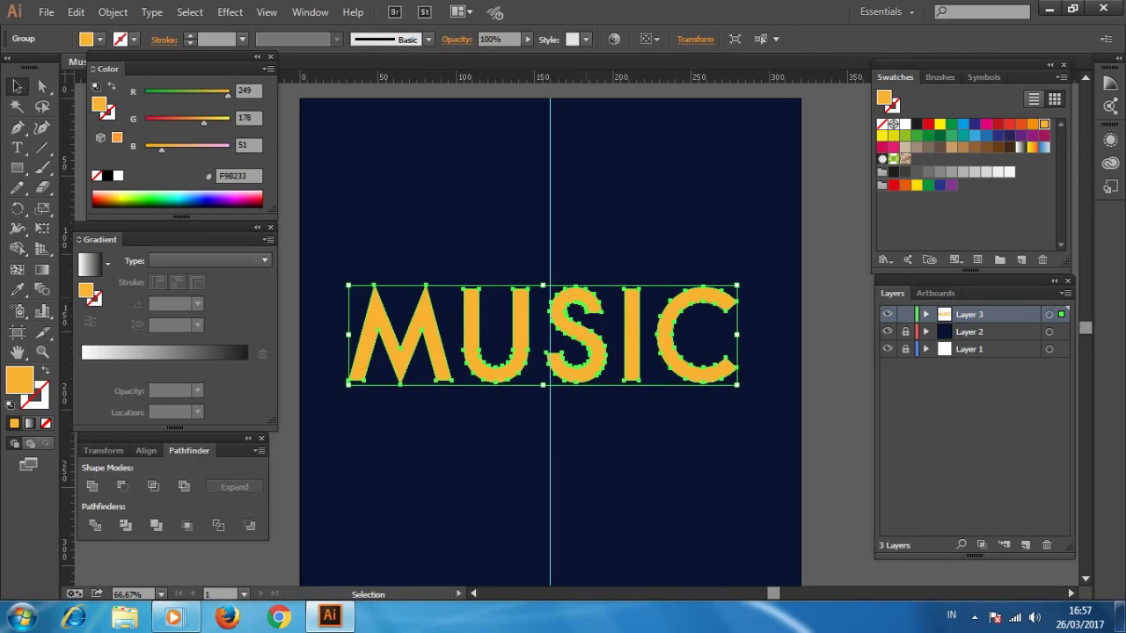
{"action": "key", "text": "Right"}
{"action": "key", "text": "Right"}
{"action": "key", "text": "Right"}
{"action": "key", "text": "Right"}
{"action": "key", "text": "Right"}
{"action": "key", "text": "Right"}
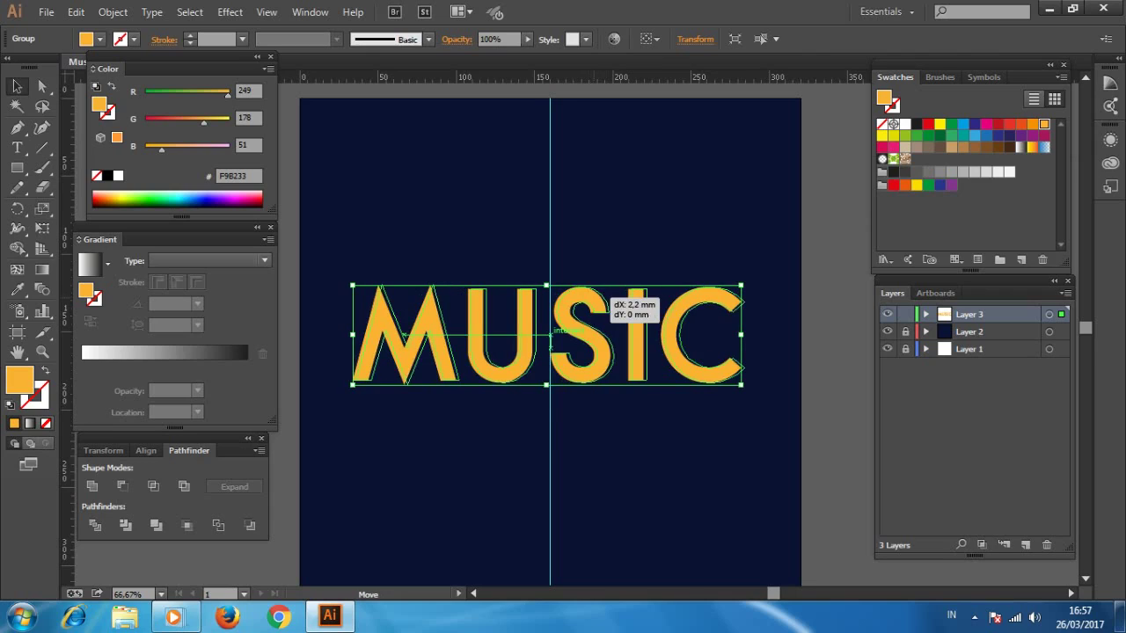
{"action": "key", "text": "Right"}
{"action": "key", "text": "Right"}
{"action": "key", "text": "Right"}
{"action": "key", "text": "ctrl+shift+a"}
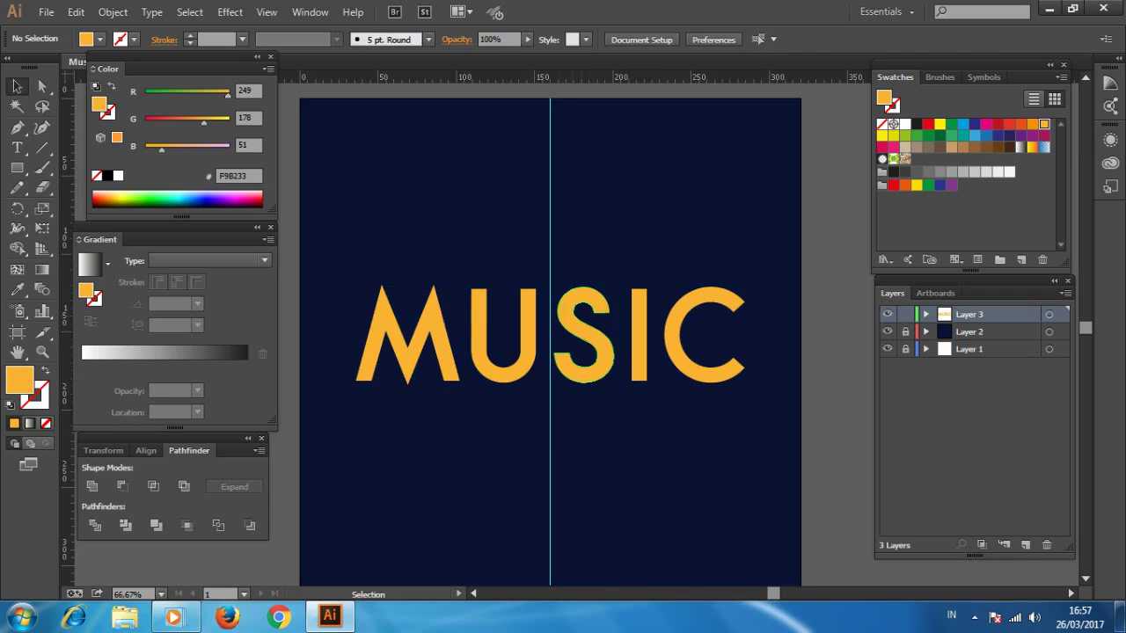
{"action": "key", "text": "ctrl+a"}
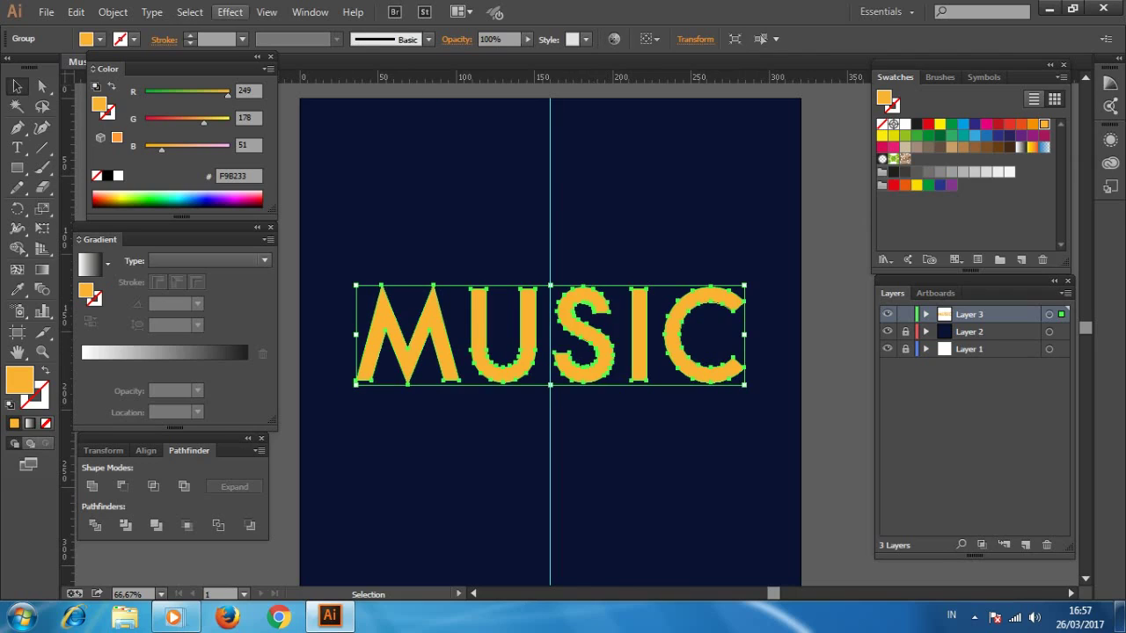
Step: Apply 3D Extrude & Bevel to MUSIC with a slight tilt, more perspective and about 140 pt depth
{"action": "left_click", "coordinate": [230, 11]}
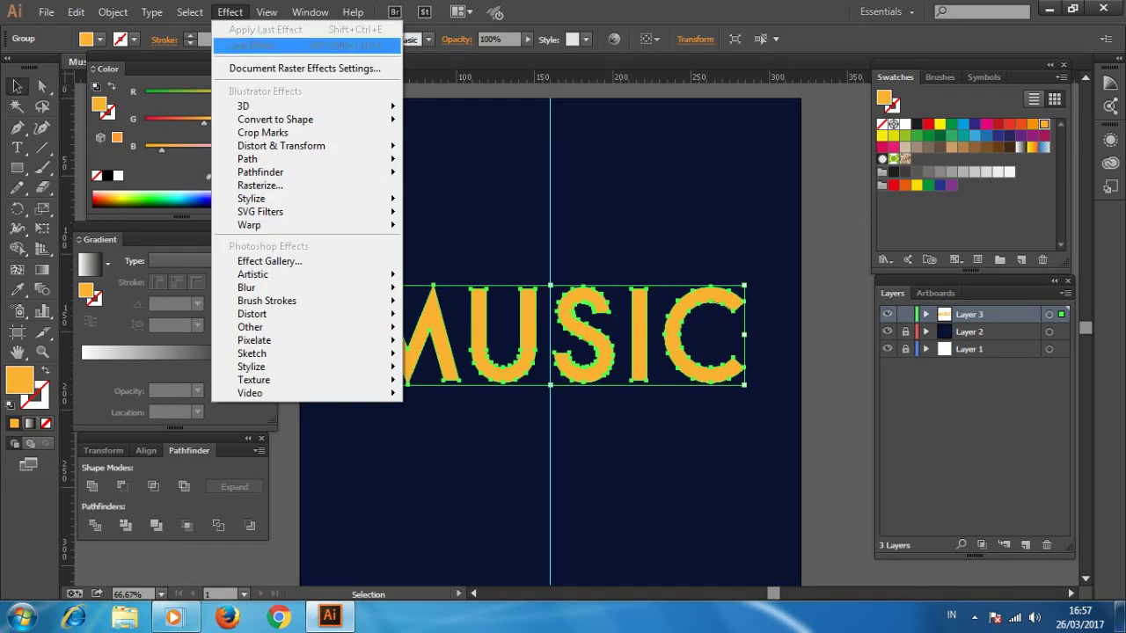
{"action": "left_click", "coordinate": [464, 108]}
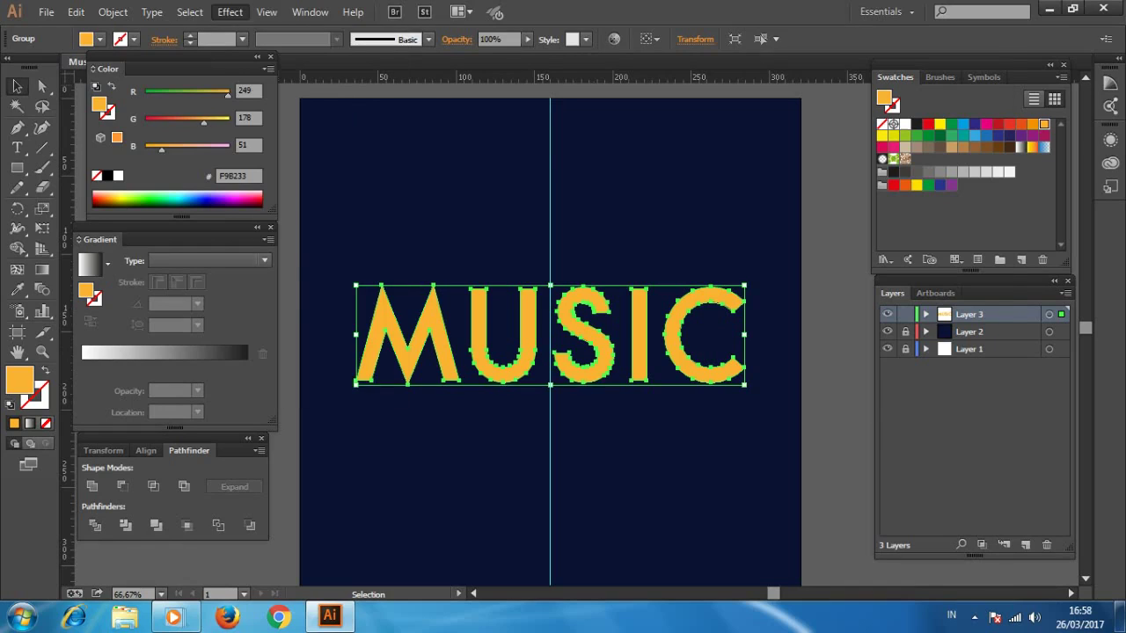
{"action": "mouse_move", "coordinate": [673, 171]}
{"action": "left_mouse_down"}
{"action": "mouse_move", "coordinate": [695, 168]}
{"action": "mouse_move", "coordinate": [675, 162]}
{"action": "mouse_move", "coordinate": [676, 177]}
{"action": "left_mouse_up"}
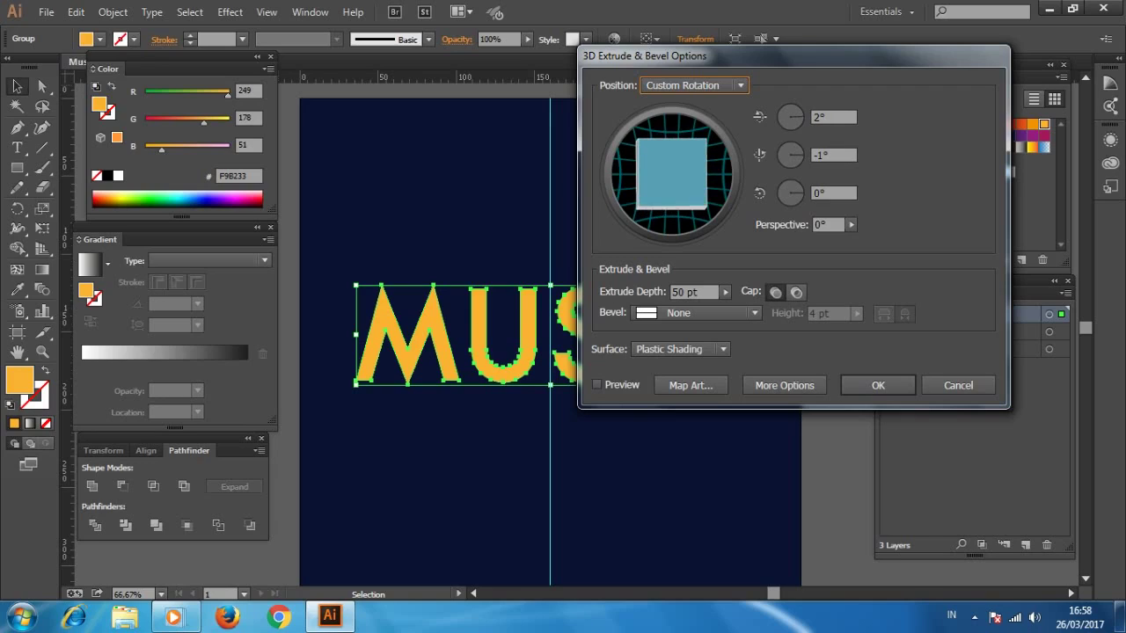
{"action": "left_click_drag", "start_coordinate": [673, 176], "coordinate": [674, 171]}
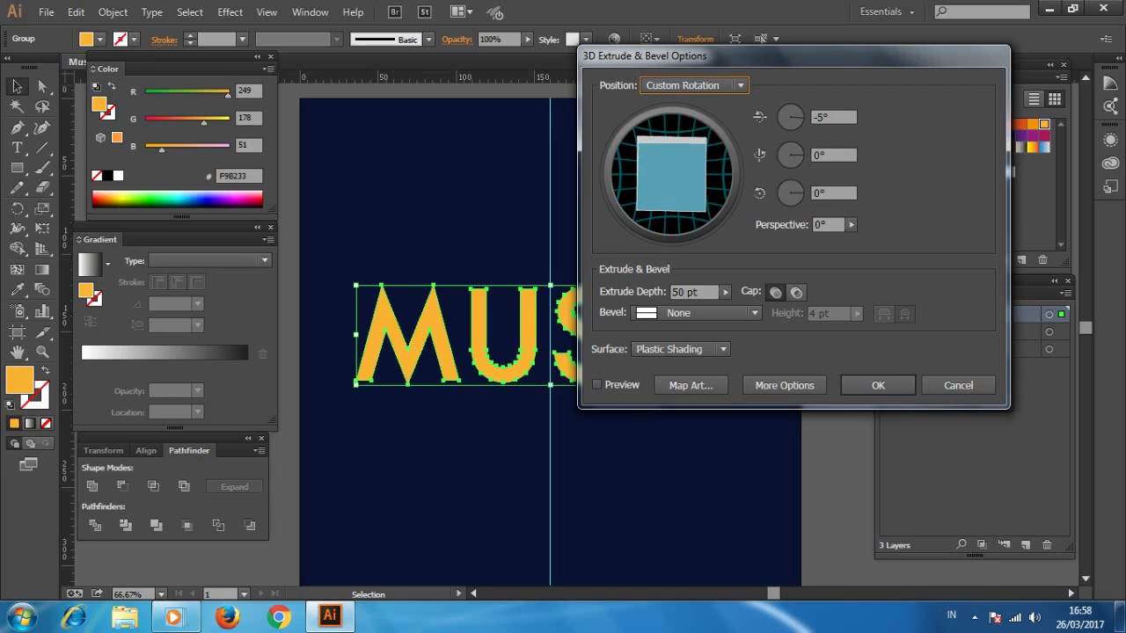
{"action": "left_click", "coordinate": [850, 225]}
{"action": "left_click_drag", "start_coordinate": [780, 239], "coordinate": [798, 239]}
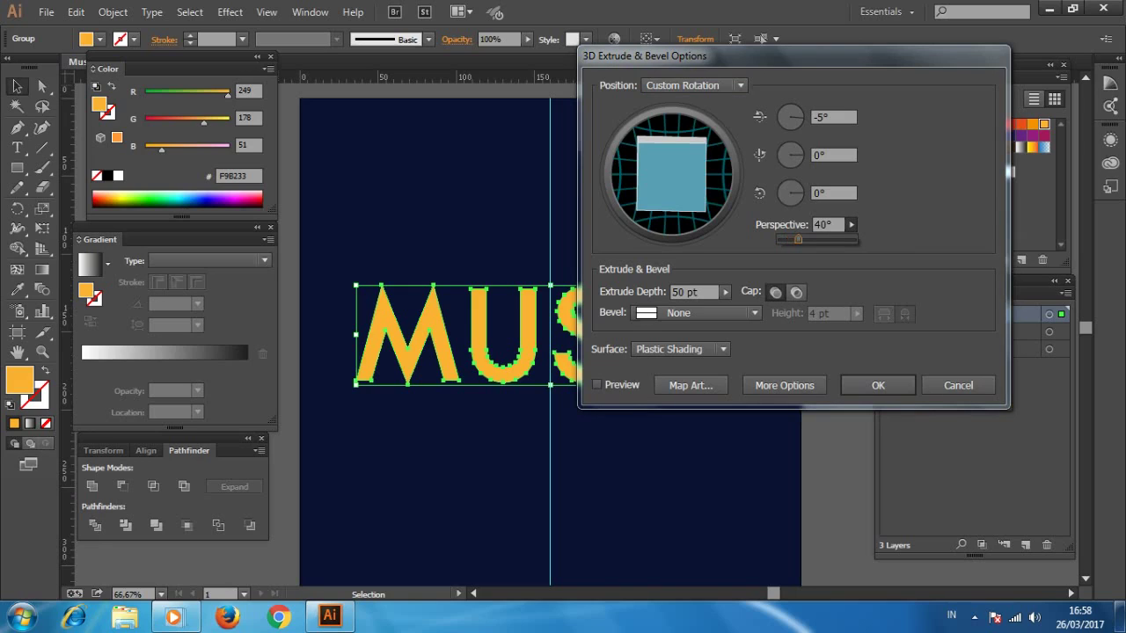
{"action": "left_click", "coordinate": [725, 291]}
{"action": "left_click_drag", "start_coordinate": [653, 306], "coordinate": [660, 307]}
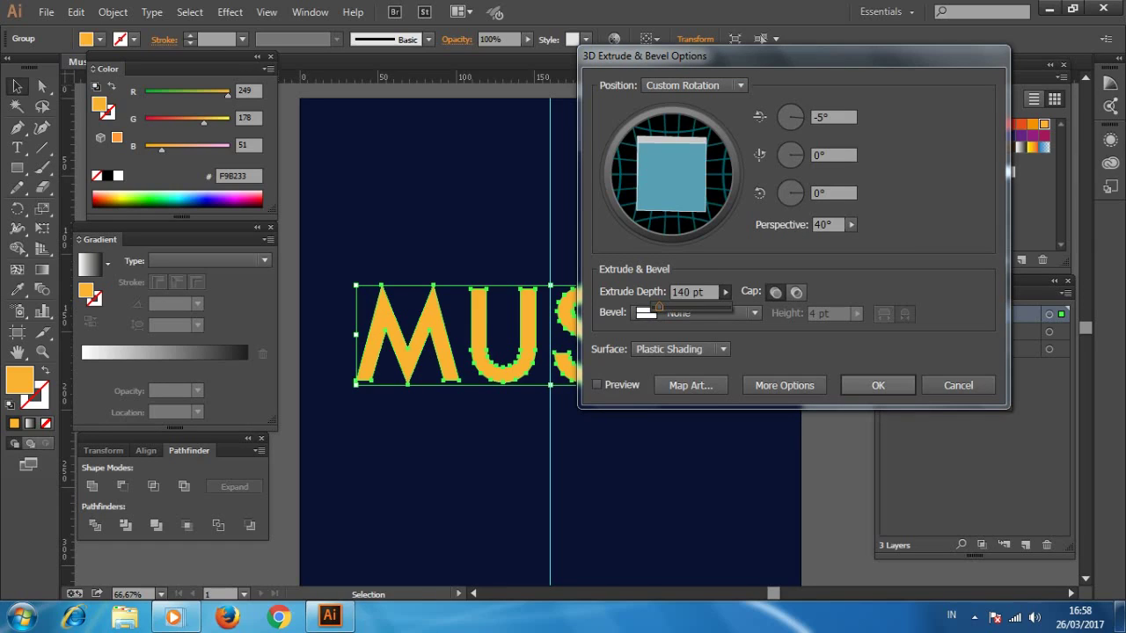
{"action": "key", "text": "Return"}
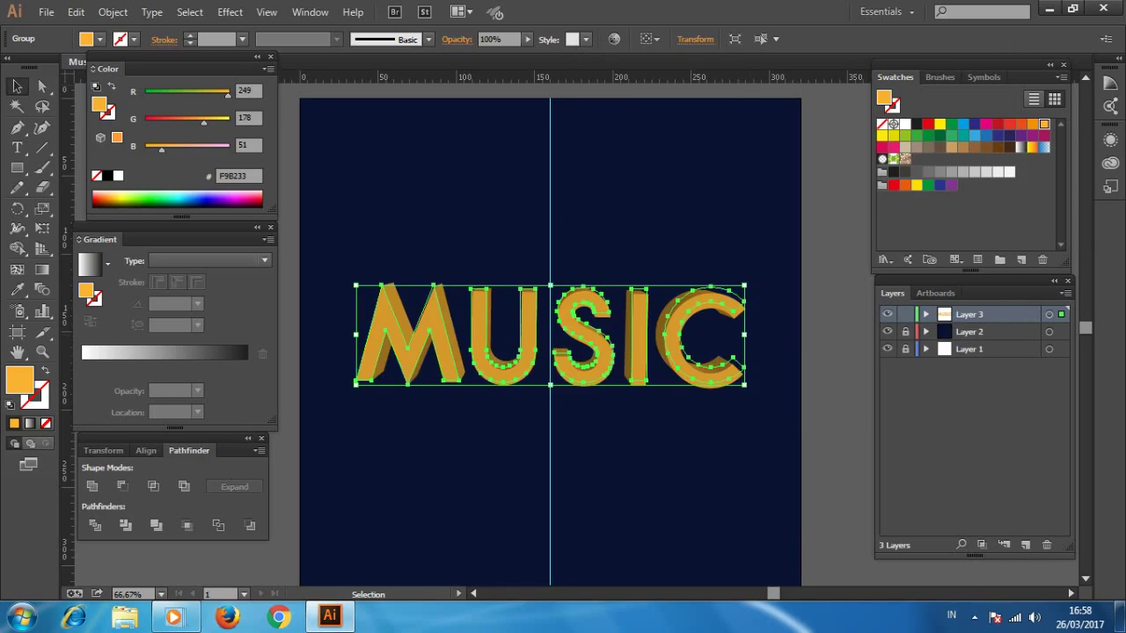
Step: Deselect MUSIC and undo the 3D extrusion
{"action": "key", "text": "ctrl+shift+a"}
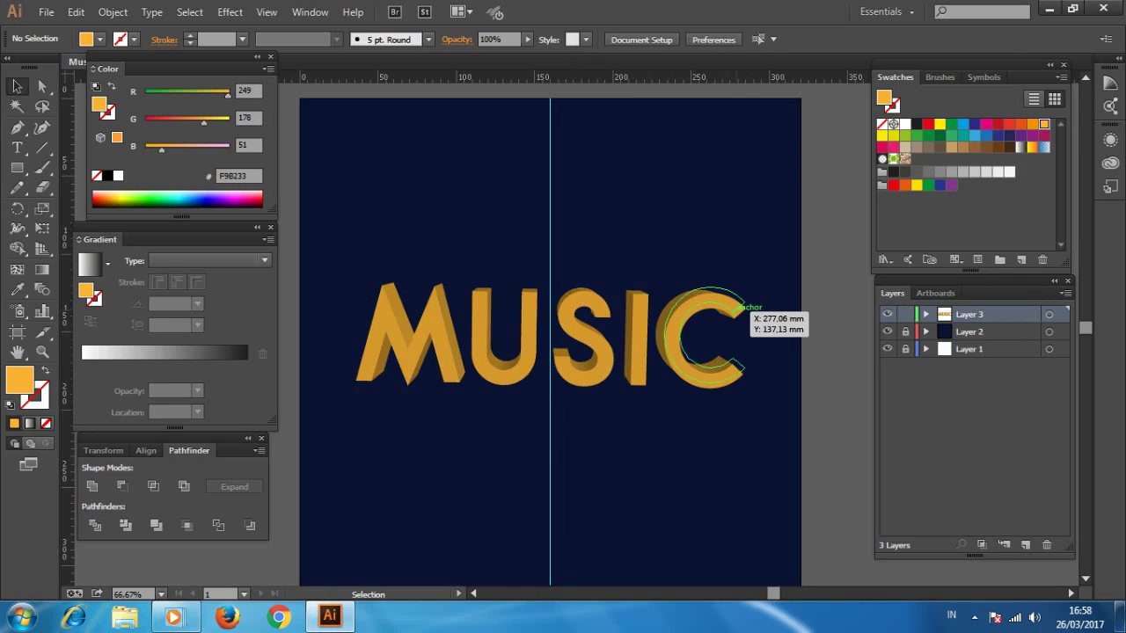
{"action": "key", "text": "a"}
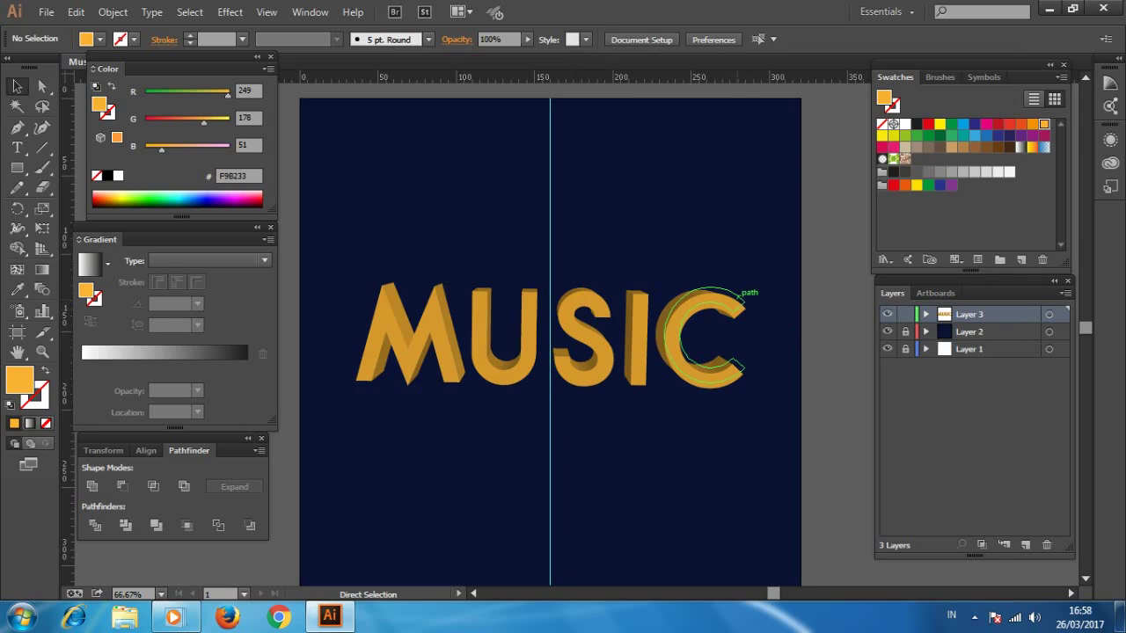
{"action": "key", "text": "ctrl+z"}
Step: Reapply the 3D extrusion to MUSIC at -4° rotation and 162 pt depth
{"action": "left_click", "coordinate": [230, 12]}
{"action": "left_click", "coordinate": [471, 109]}
{"action": "left_click_drag", "start_coordinate": [671, 176], "coordinate": [677, 176]}
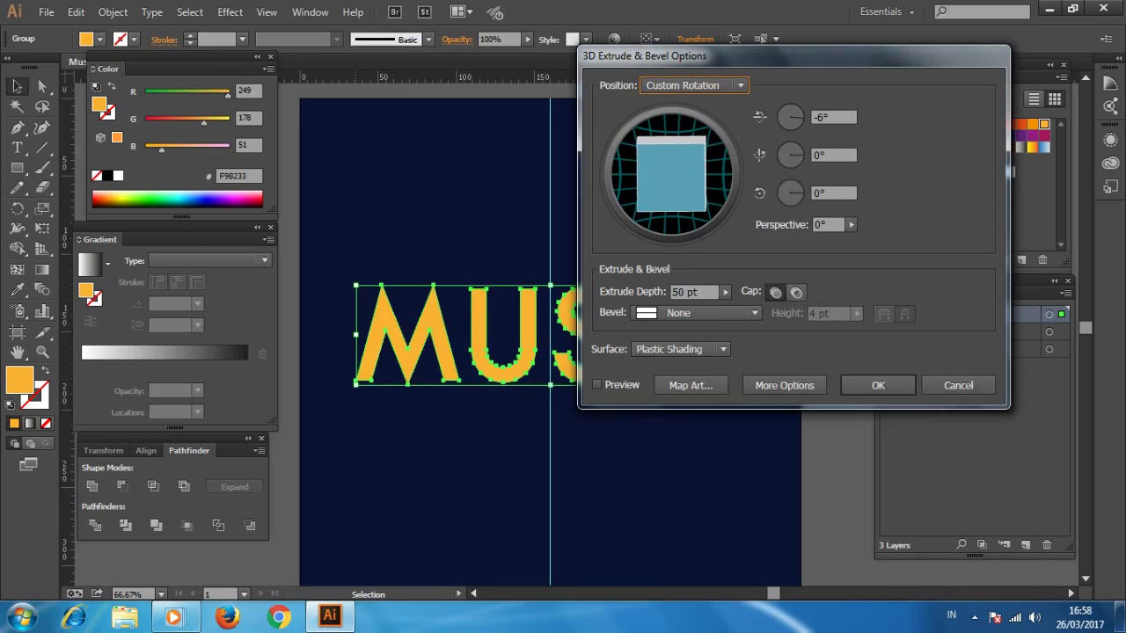
{"action": "left_click", "coordinate": [725, 292]}
{"action": "left_click_drag", "start_coordinate": [656, 307], "coordinate": [660, 308]}
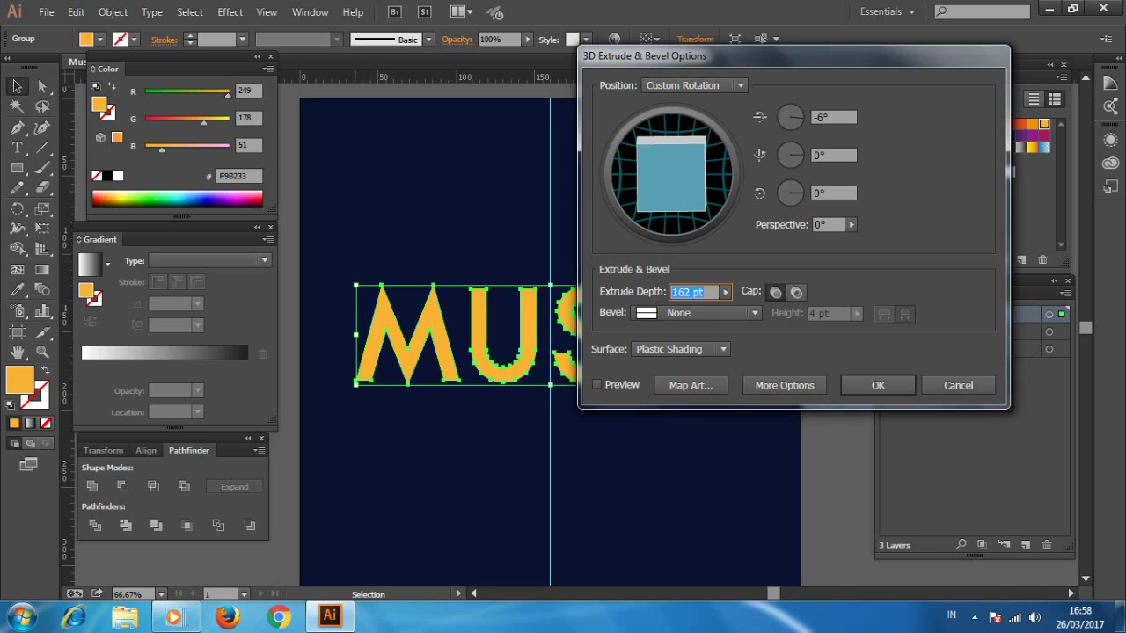
{"action": "left_click_drag", "start_coordinate": [671, 176], "coordinate": [671, 172]}
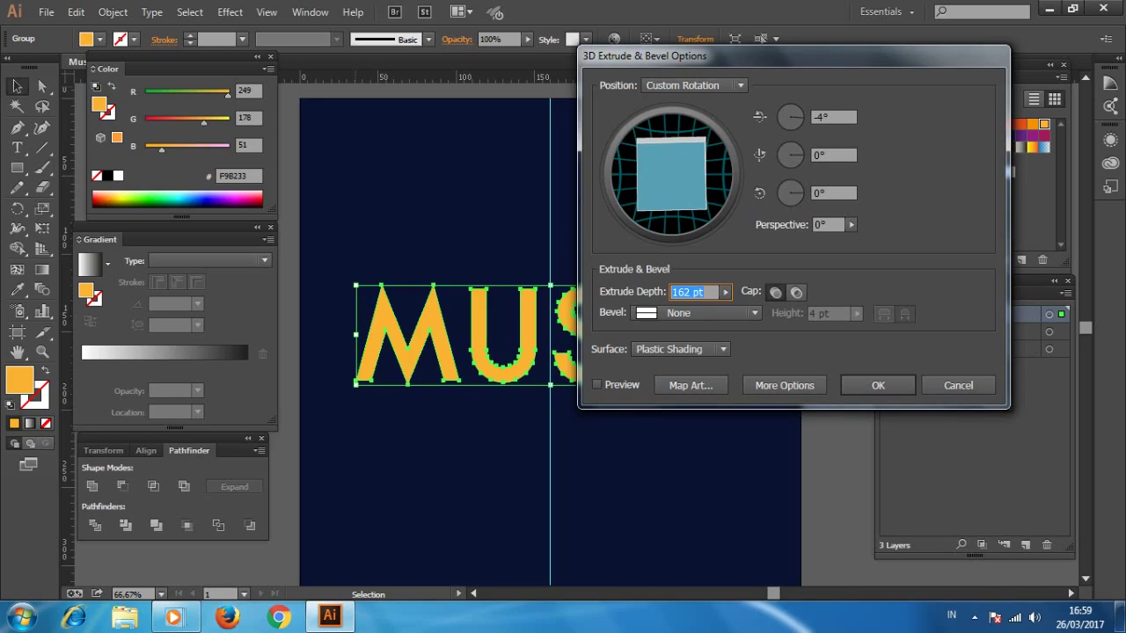
{"action": "left_click", "coordinate": [878, 385]}
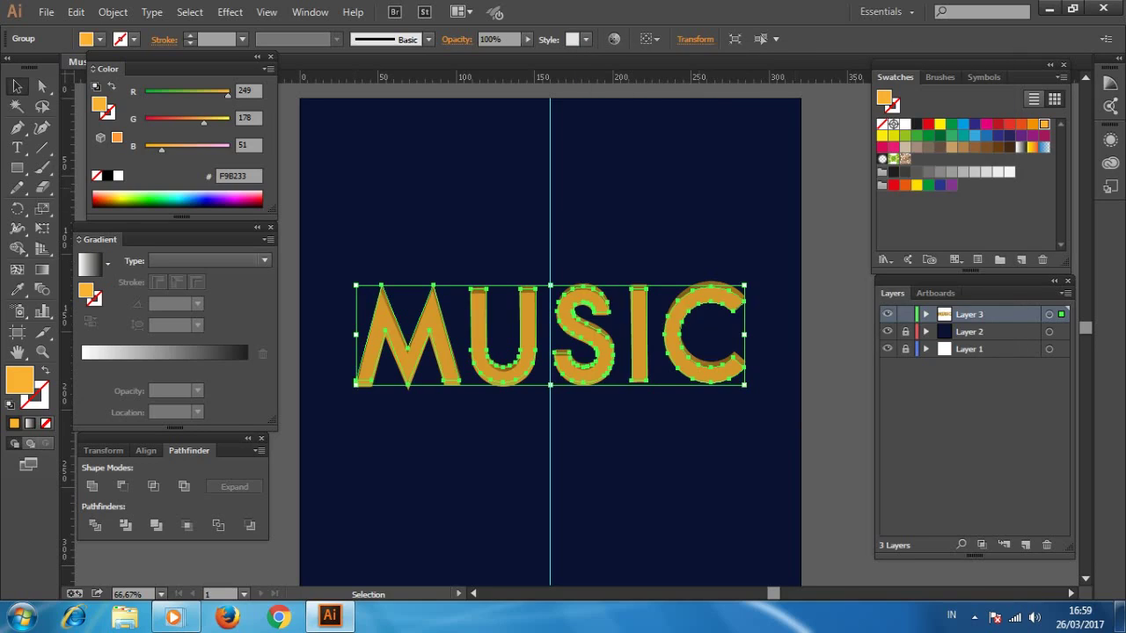
Step: Inspect the extruded letters close up, undo the extrusion, and zoom back out to the artboard
{"action": "key", "text": "ctrl+shift+a"}
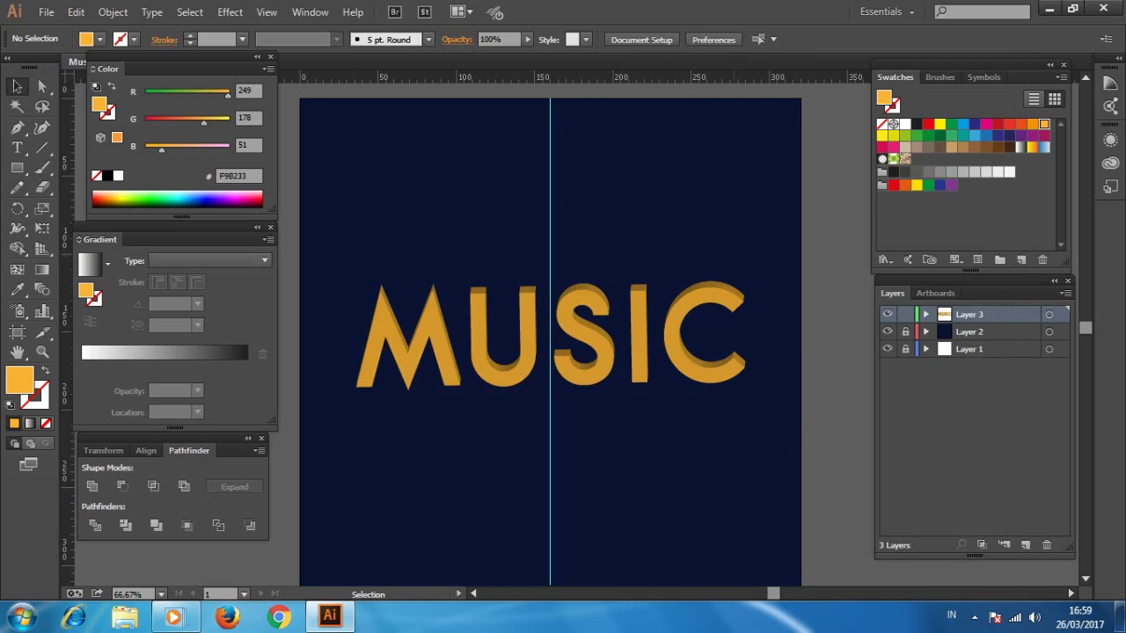
{"action": "key", "text": "z"}
{"action": "left_click", "coordinate": [599, 287]}
{"action": "left_click", "coordinate": [599, 286]}
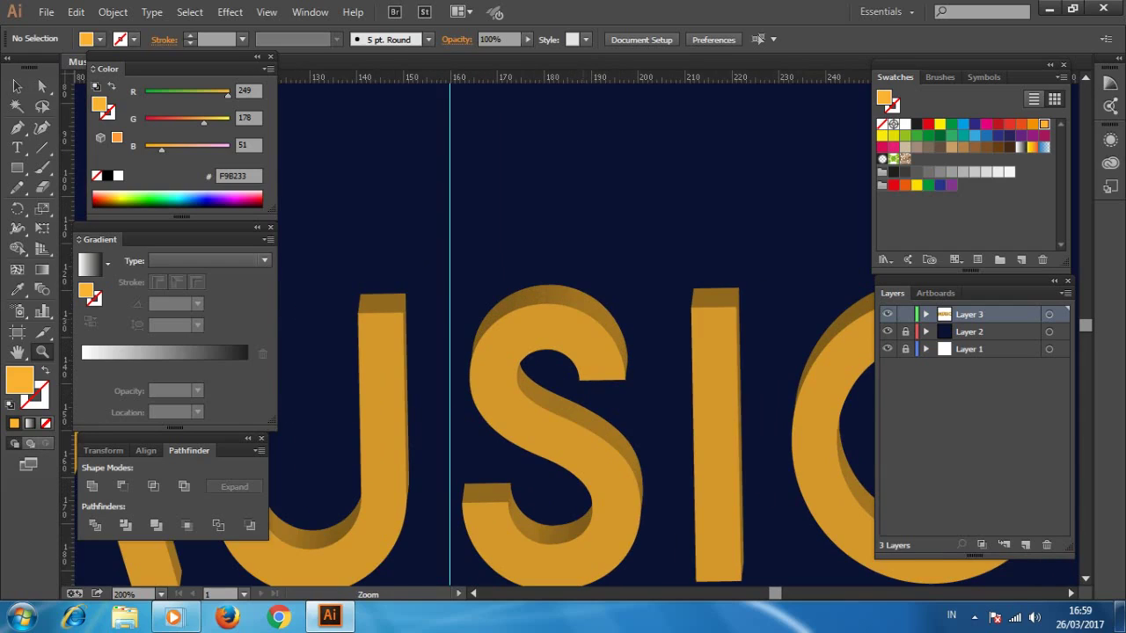
{"action": "key", "text": "ctrl+z"}
{"action": "key", "text": "ctrl+z"}
{"action": "key", "text": "ctrl+1"}
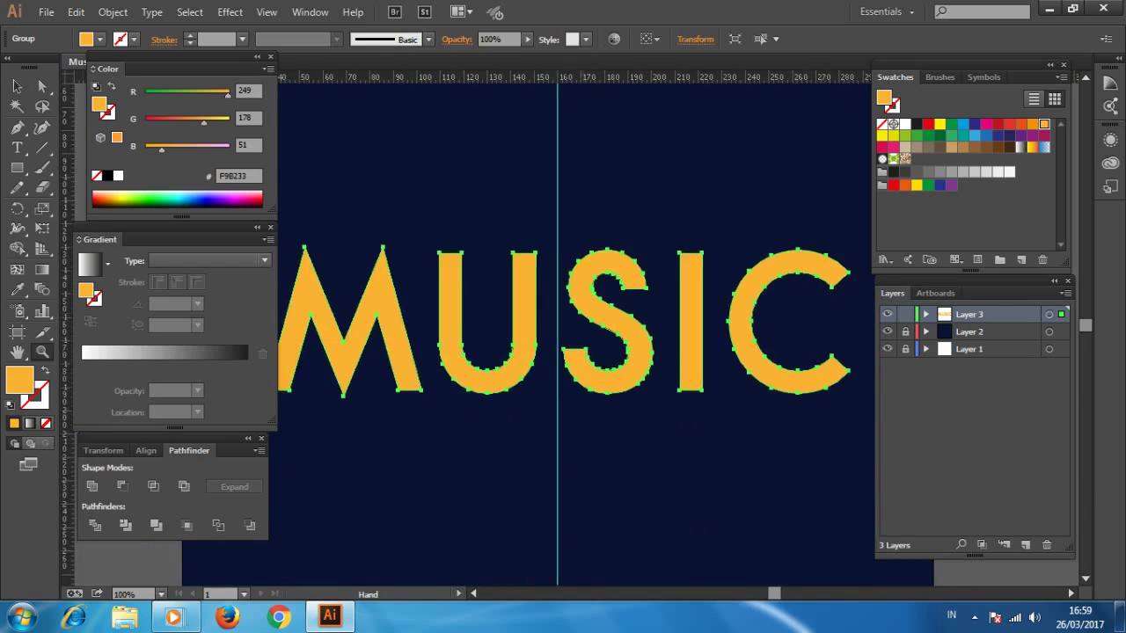
{"action": "key", "text": "ctrl+minus"}
{"action": "left_click", "coordinate": [229, 11]}
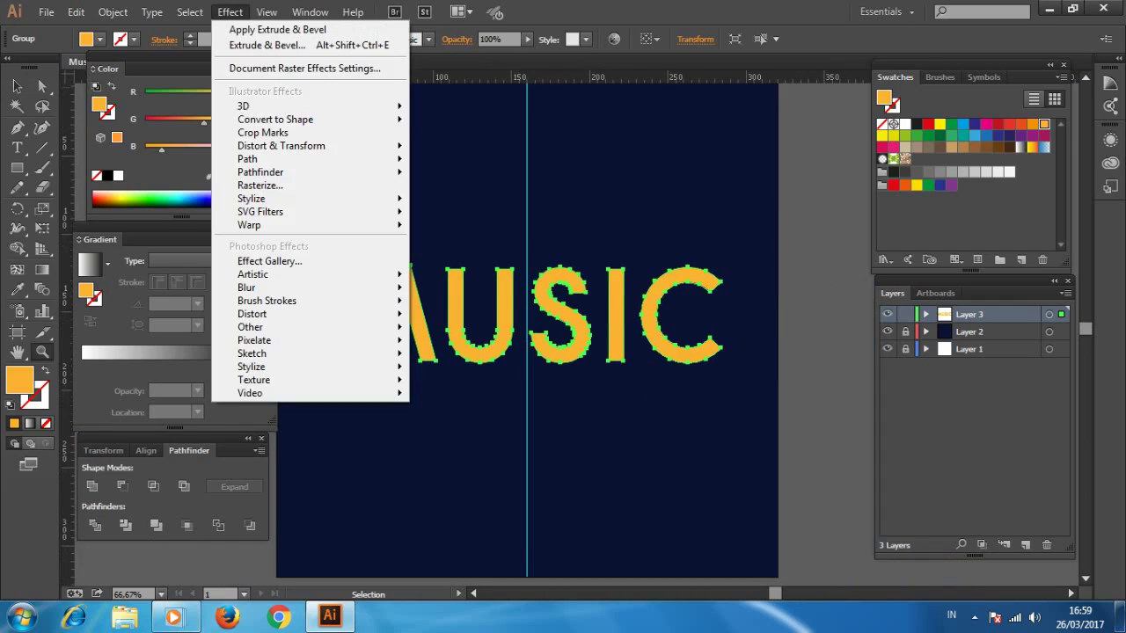
Step: Extrude MUSIC front-facing at 0°, 0°, 0° with 40° perspective and 236 pt depth, then deselect
{"action": "left_click", "coordinate": [453, 108]}
{"action": "left_click_drag", "start_coordinate": [686, 176], "coordinate": [669, 174]}
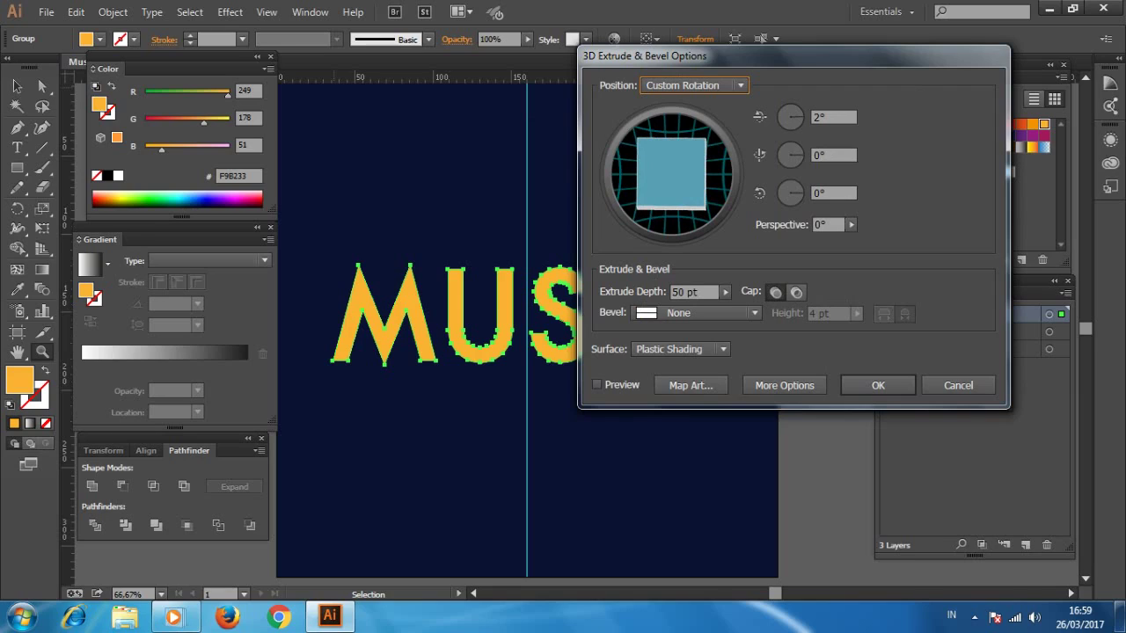
{"action": "left_click_drag", "start_coordinate": [668, 174], "coordinate": [668, 172]}
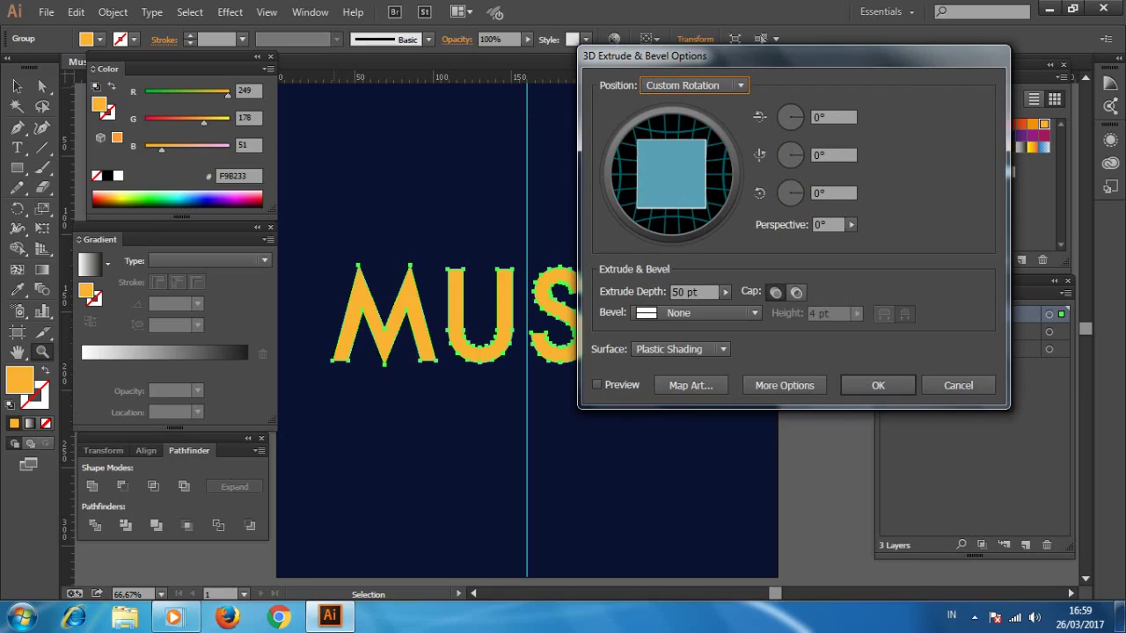
{"action": "left_click_drag", "start_coordinate": [850, 224], "coordinate": [798, 239]}
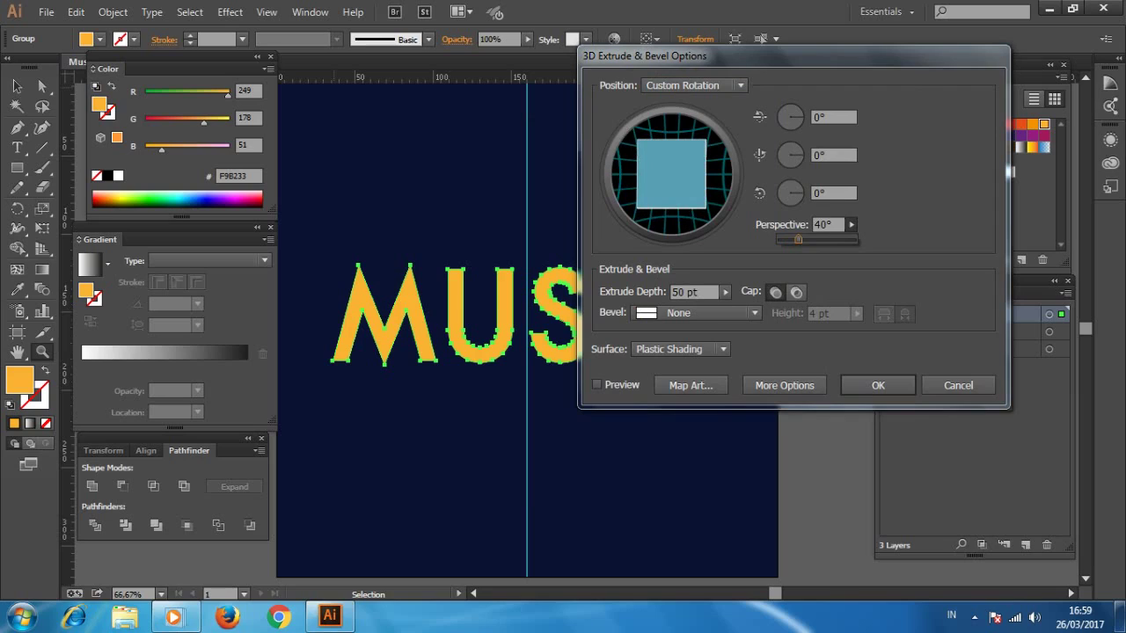
{"action": "left_click", "coordinate": [724, 292]}
{"action": "left_click_drag", "start_coordinate": [652, 306], "coordinate": [661, 306]}
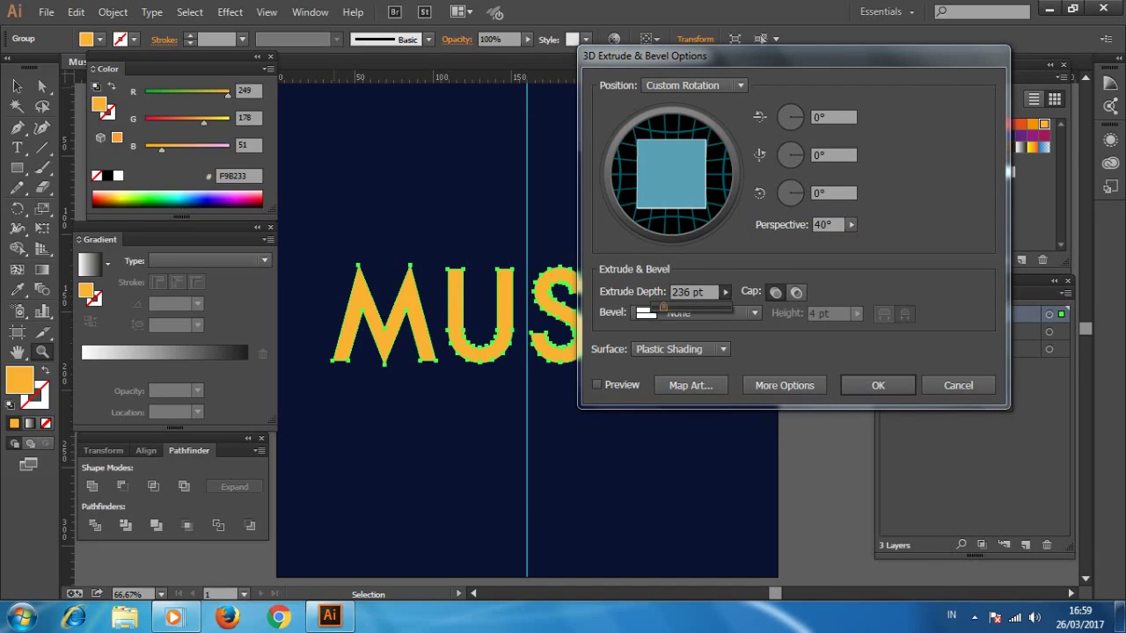
{"action": "left_click", "coordinate": [877, 384]}
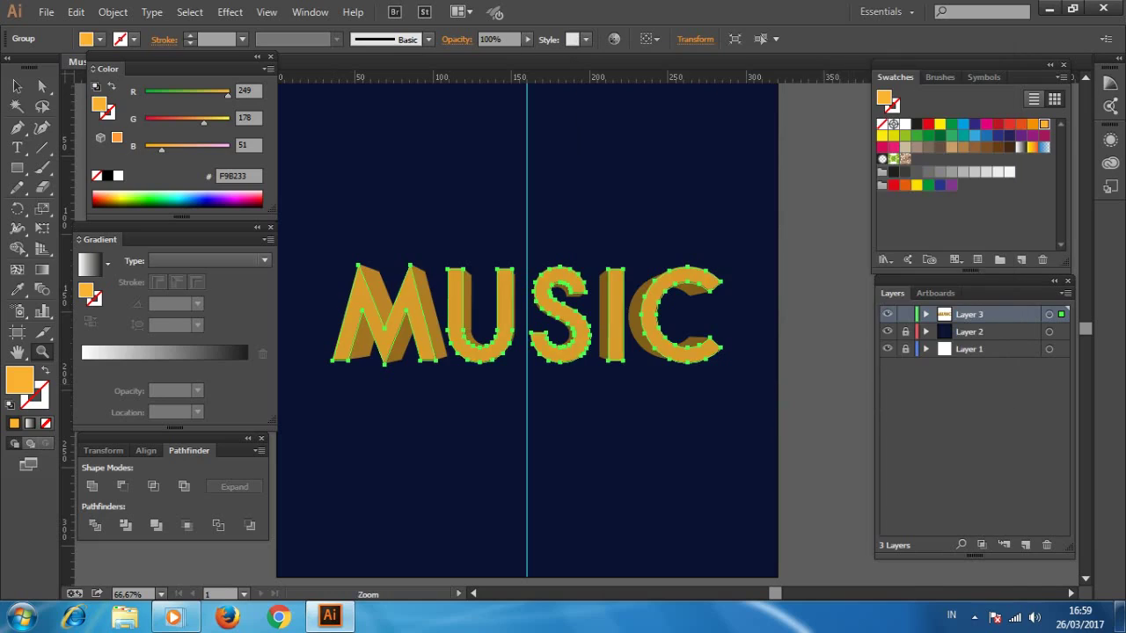
{"action": "key", "text": "v"}
{"action": "key", "text": "ctrl+shift+a"}
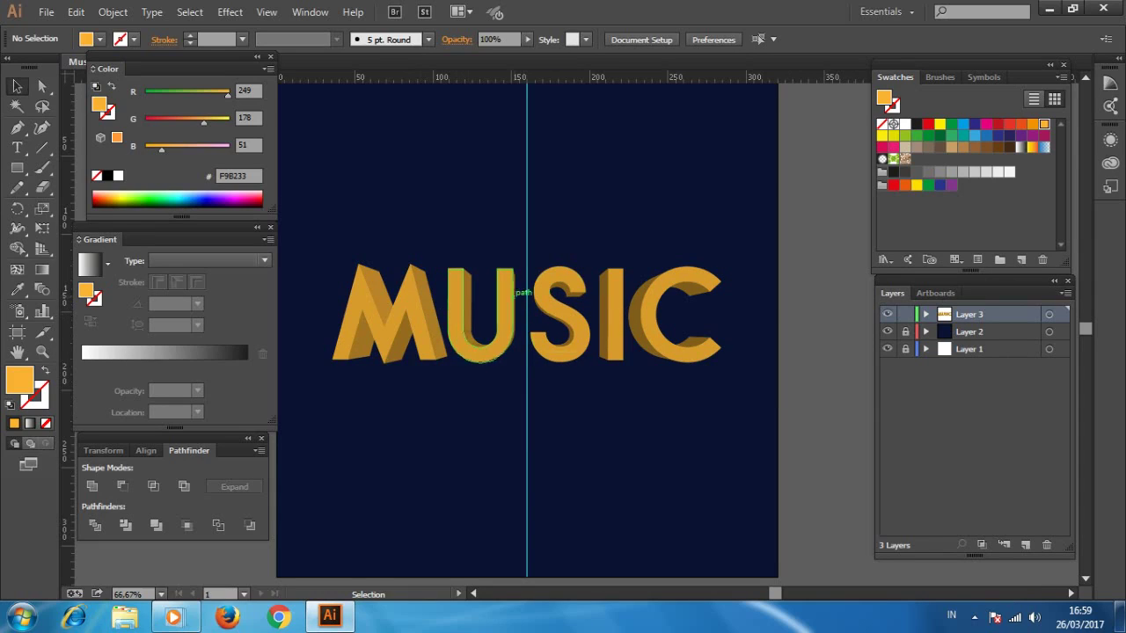
Step: Hide Layer 1, then expand the MUSIC 3D appearance, Pathfinder-trim it and ungroup the shapes
{"action": "left_click", "coordinate": [886, 349]}
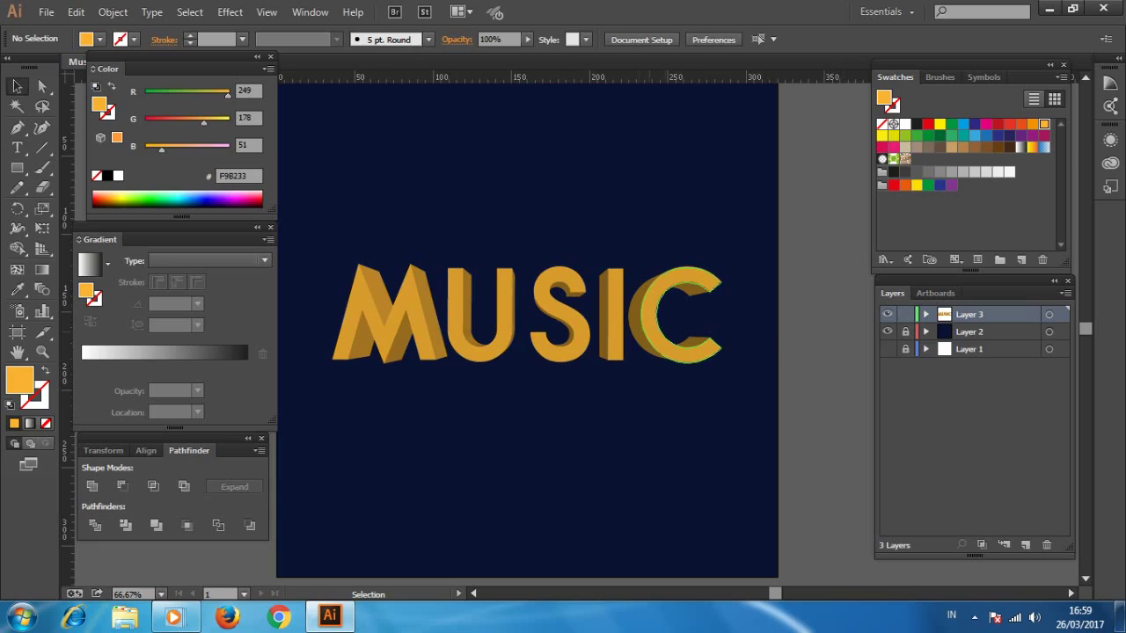
{"action": "key", "text": "ctrl+a"}
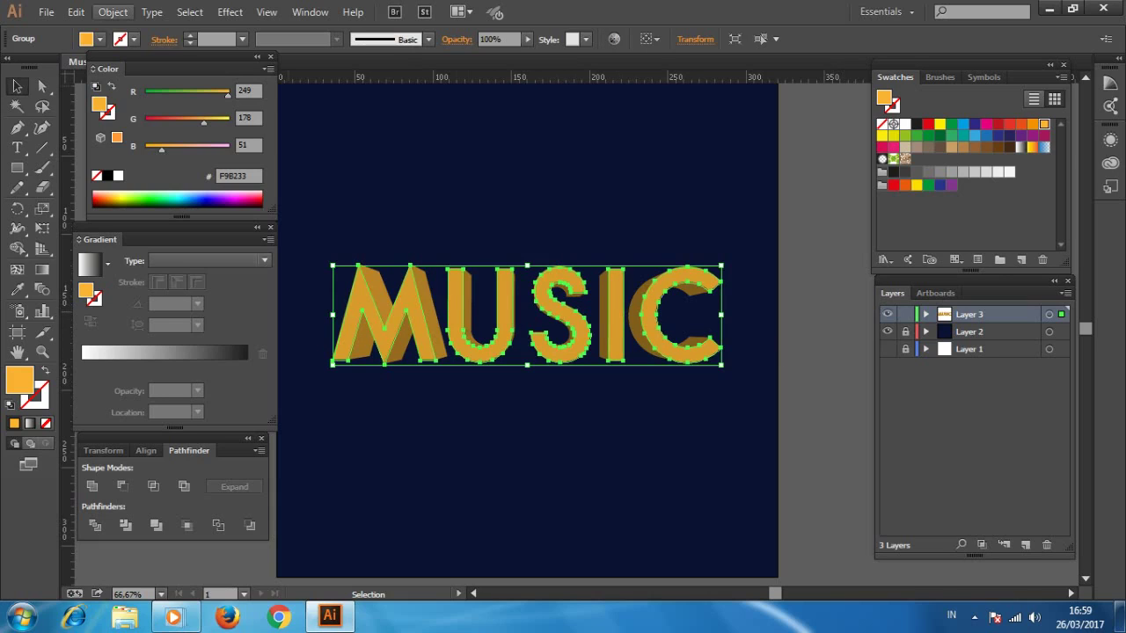
{"action": "left_click", "coordinate": [112, 11]}
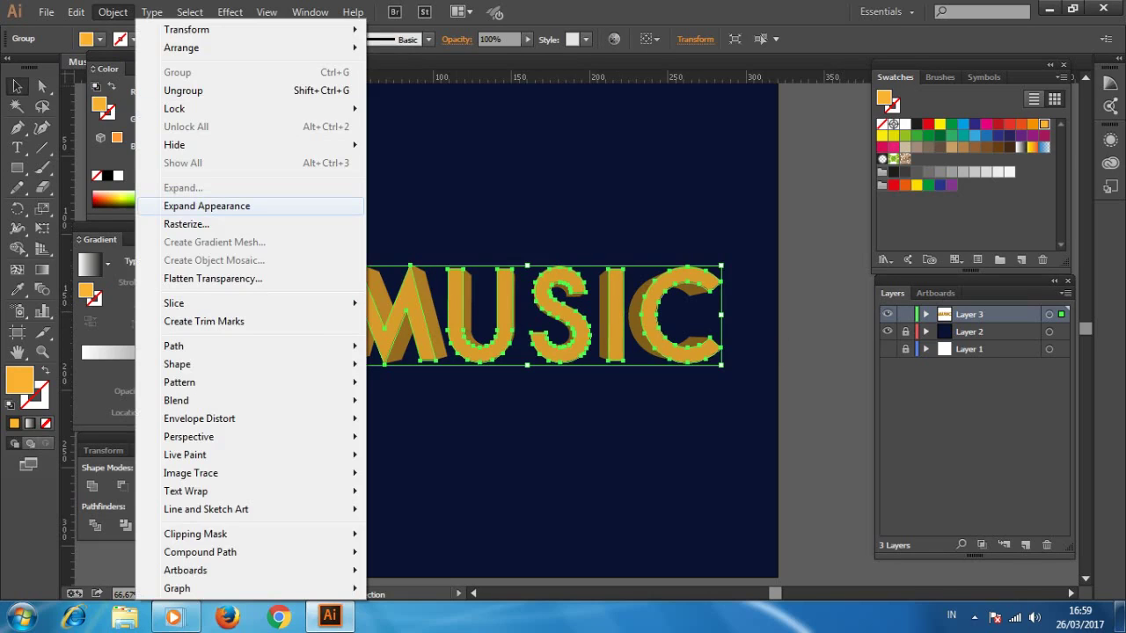
{"action": "left_click", "coordinate": [207, 206]}
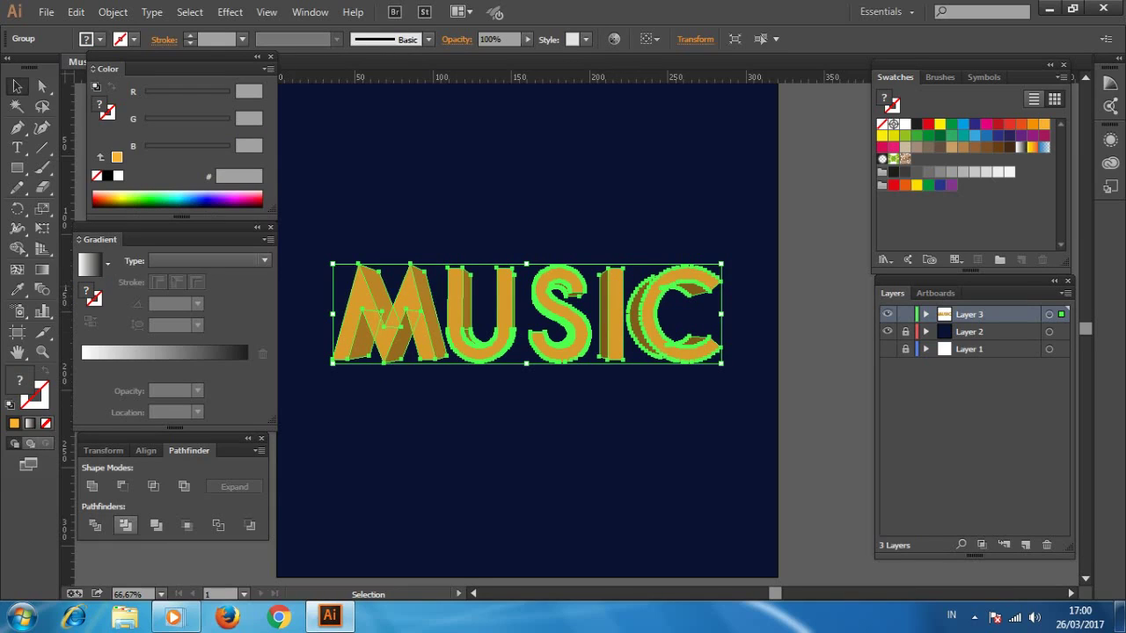
{"action": "left_click", "coordinate": [124, 525]}
{"action": "right_click", "coordinate": [486, 290]}
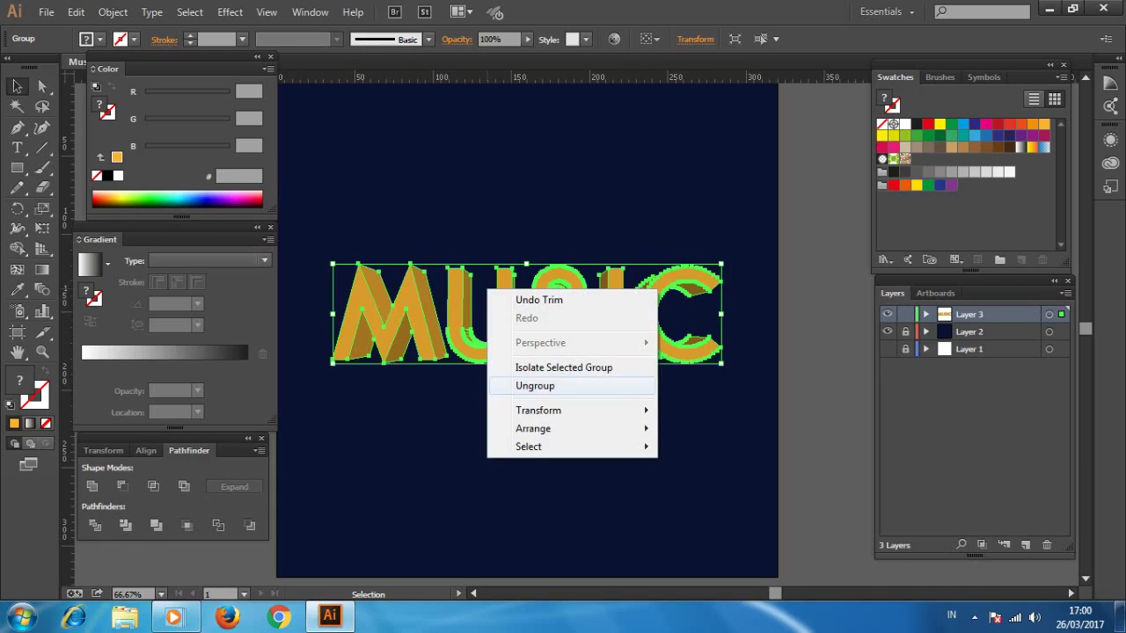
{"action": "left_click", "coordinate": [535, 385]}
{"action": "left_click", "coordinate": [669, 396]}
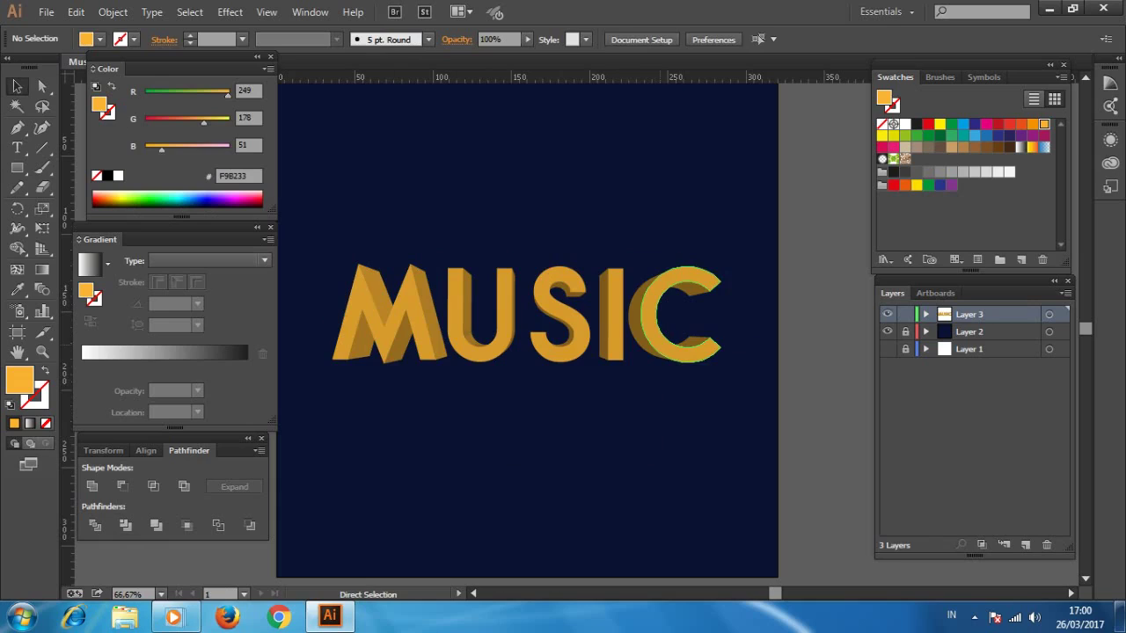
Step: Select the M, U, S, I and C letter faces, add a new layer, and group the faces
{"action": "left_click", "coordinate": [655, 317], "text": "shift"}
{"action": "left_click", "coordinate": [612, 316], "text": "shift"}
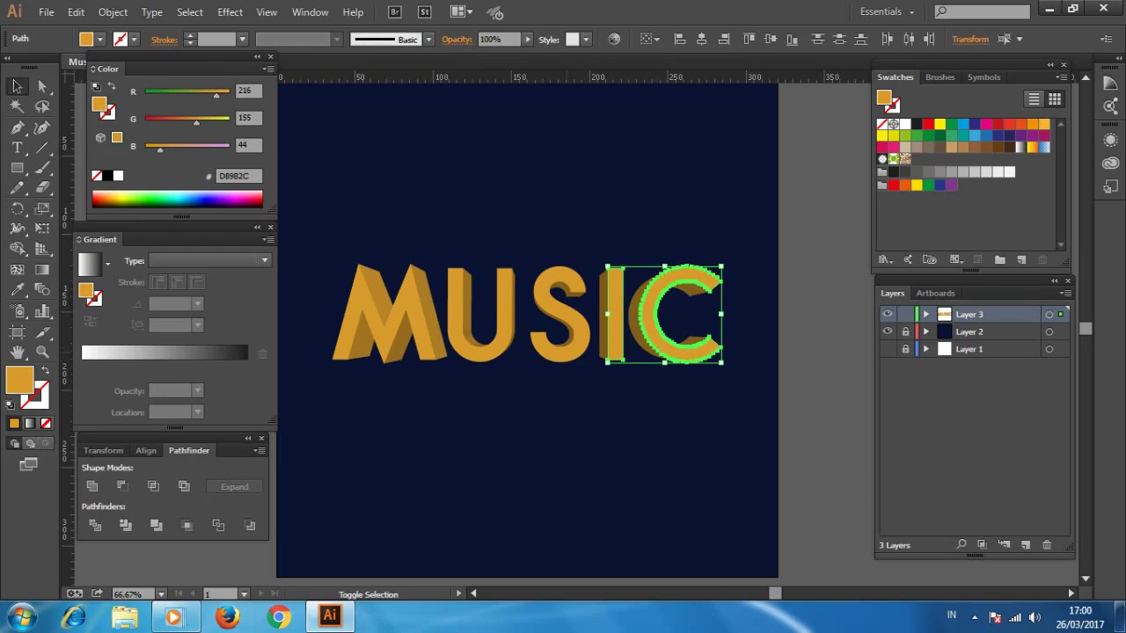
{"action": "left_click", "coordinate": [559, 314], "text": "shift"}
{"action": "left_click", "coordinate": [479, 317], "text": "shift"}
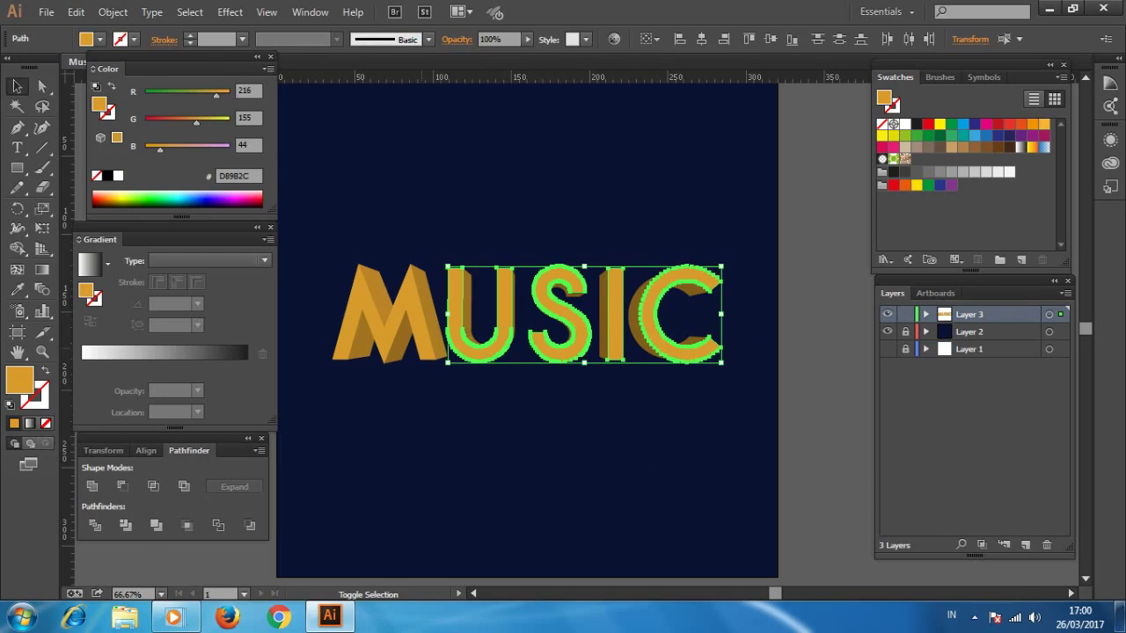
{"action": "left_click", "coordinate": [387, 317], "text": "shift"}
{"action": "left_click", "coordinate": [926, 314]}
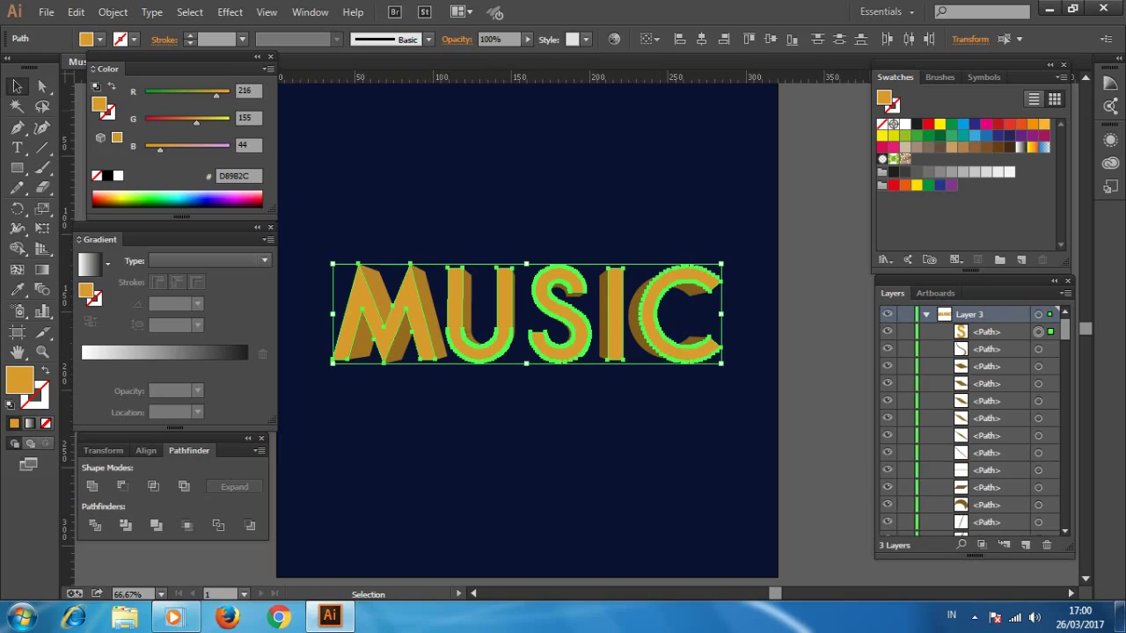
{"action": "left_click", "coordinate": [1025, 545]}
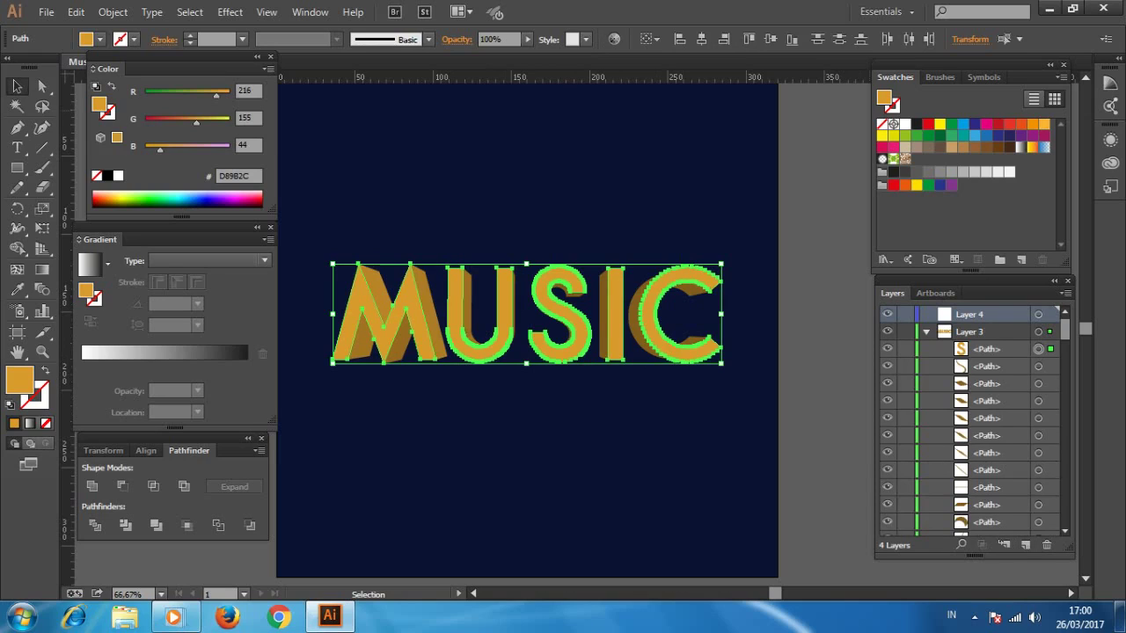
{"action": "key", "text": "ctrl+g"}
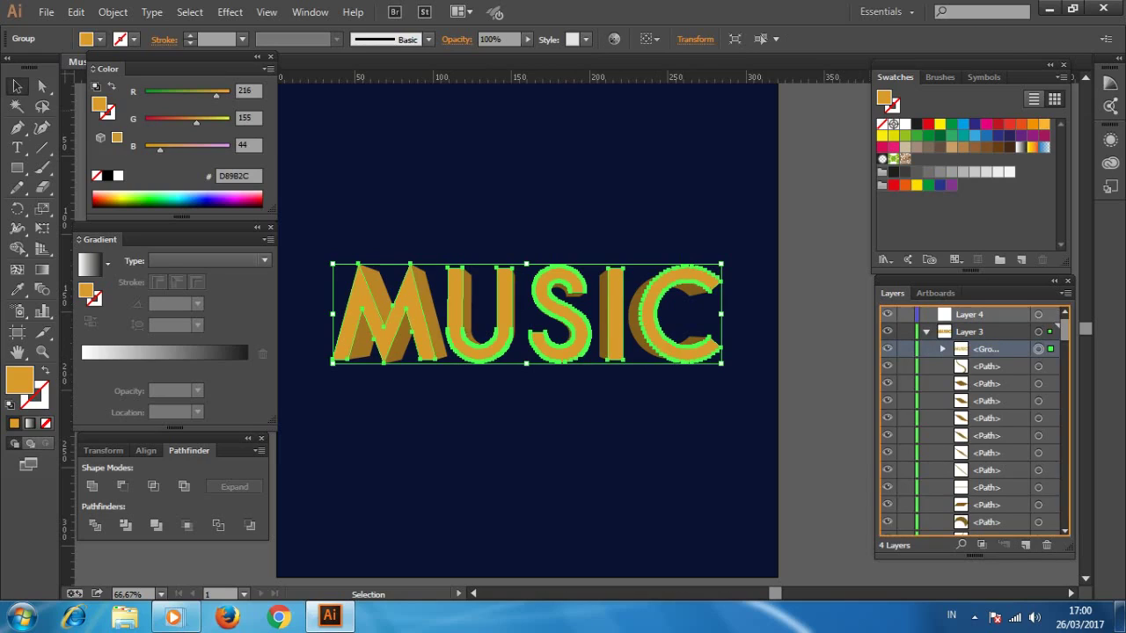
Step: Move the letter-face group onto Layer 4, lock Layer 3, and zoom in on the lettering
{"action": "left_click_drag", "start_coordinate": [1050, 349], "coordinate": [1051, 314]}
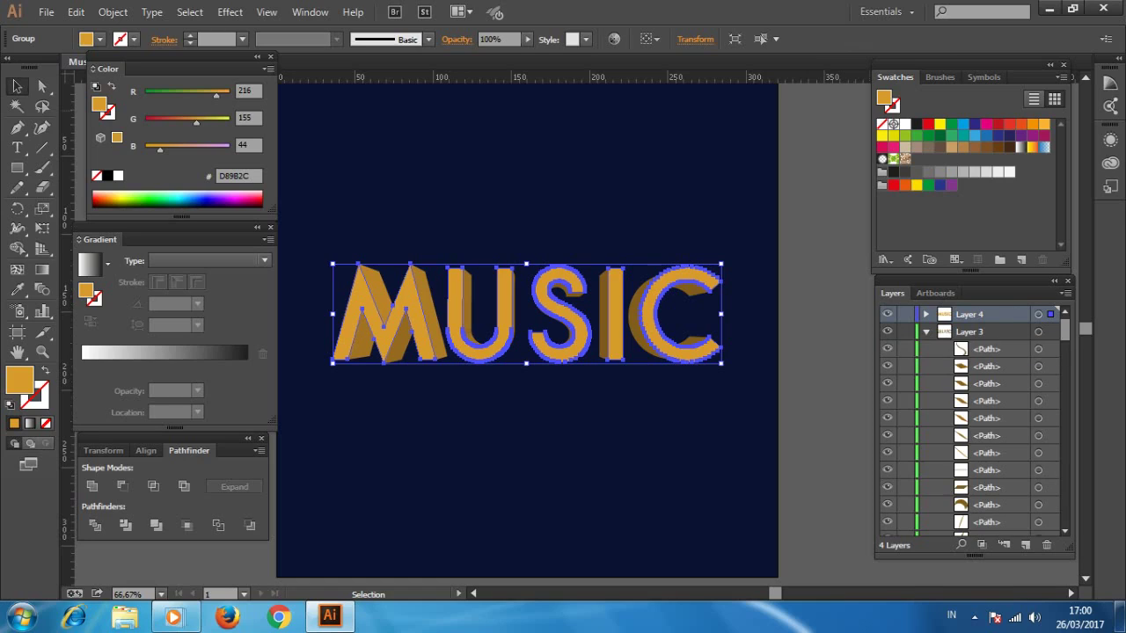
{"action": "left_click", "coordinate": [926, 332]}
{"action": "key", "text": "ctrl+shift+a"}
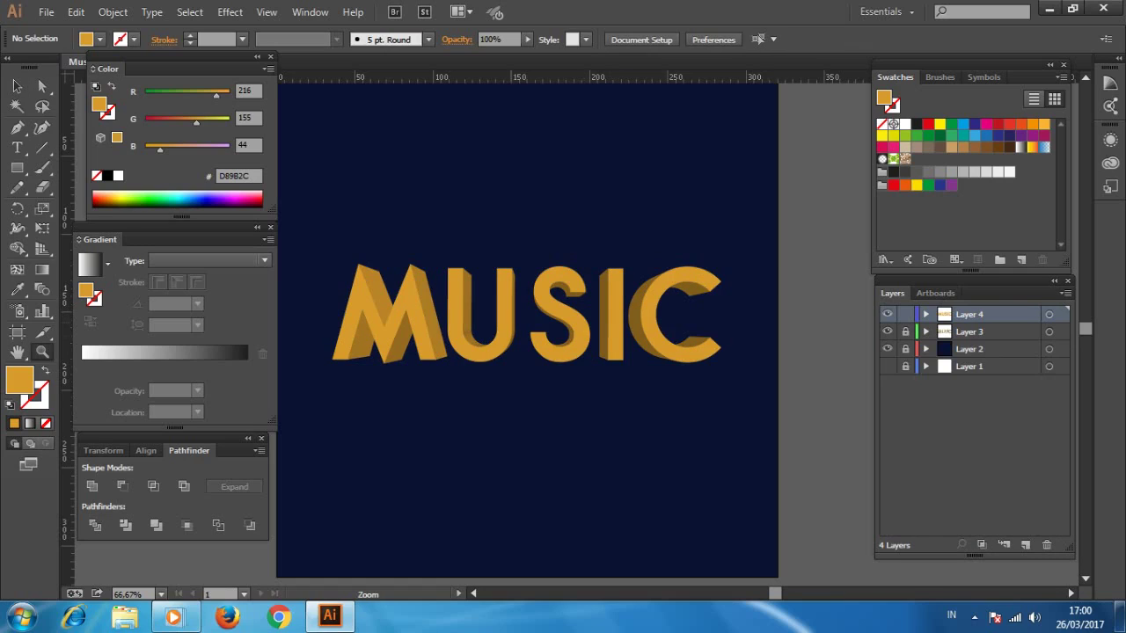
{"action": "left_click", "coordinate": [316, 417], "text": "ctrl"}
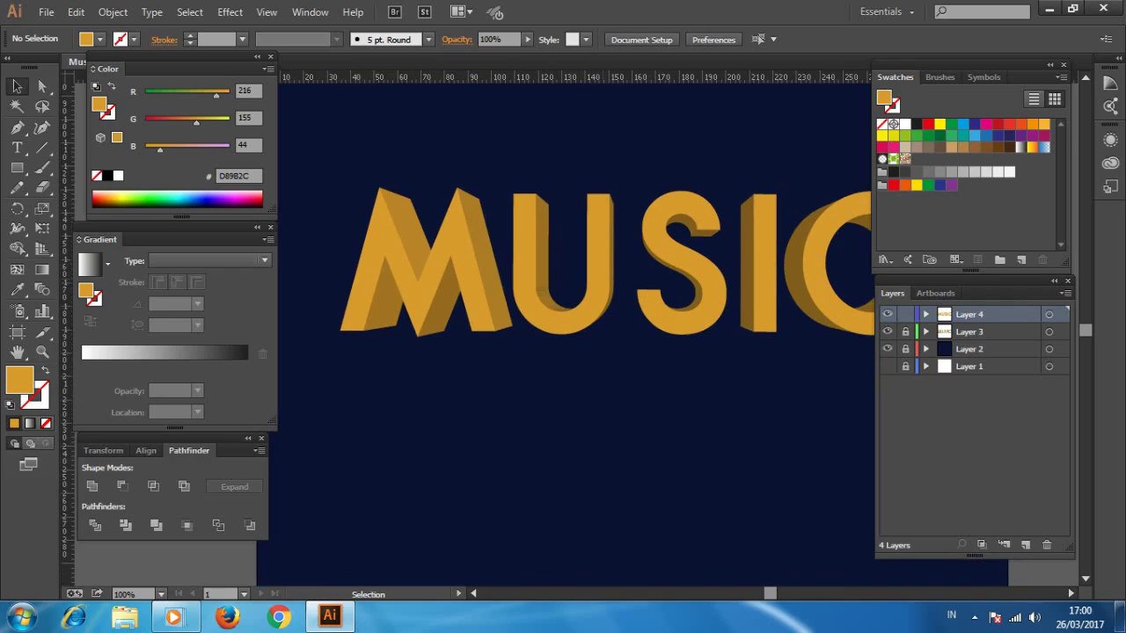
Step: Give the letter faces a linear gradient with white, purple, magenta and white stops
{"action": "key", "text": "ctrl+a"}
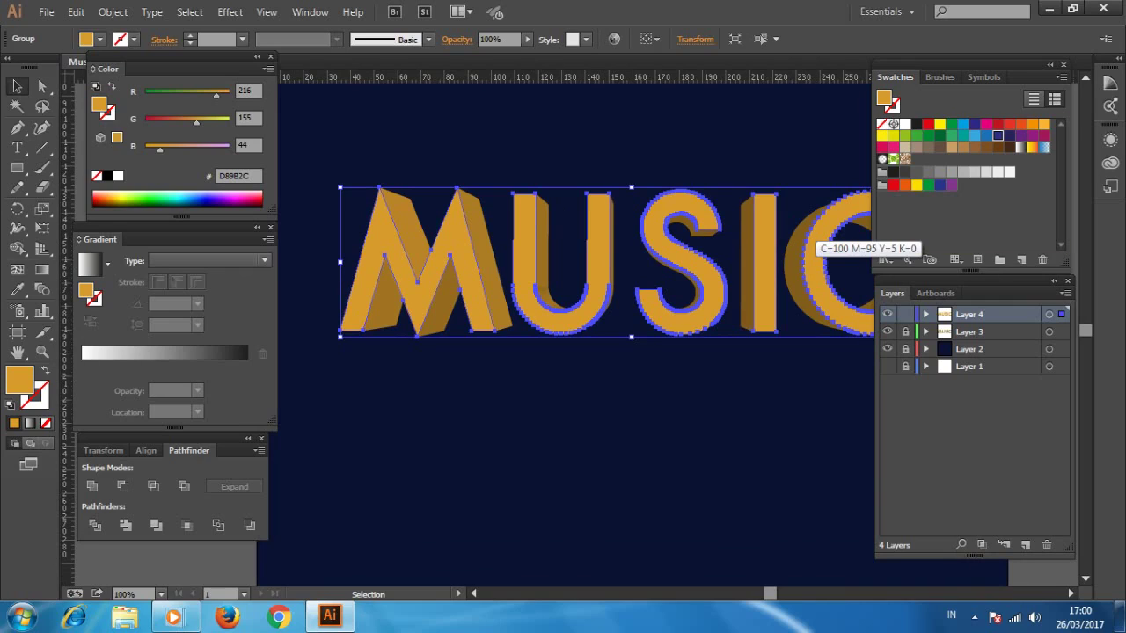
{"action": "left_click", "coordinate": [998, 136]}
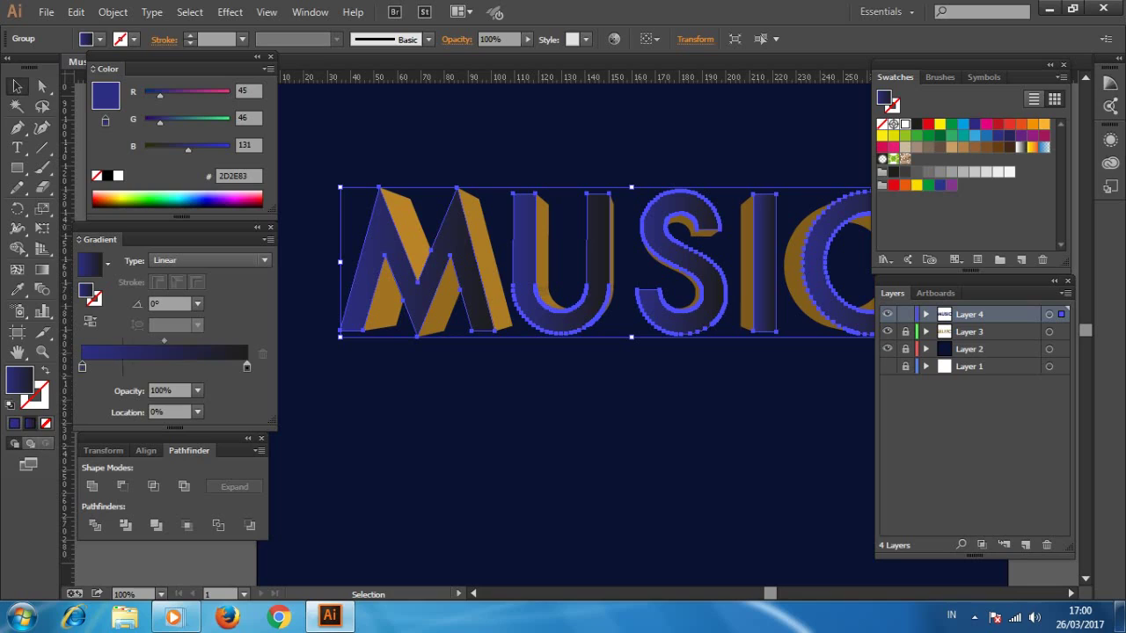
{"action": "left_click_drag", "start_coordinate": [906, 124], "coordinate": [115, 361]}
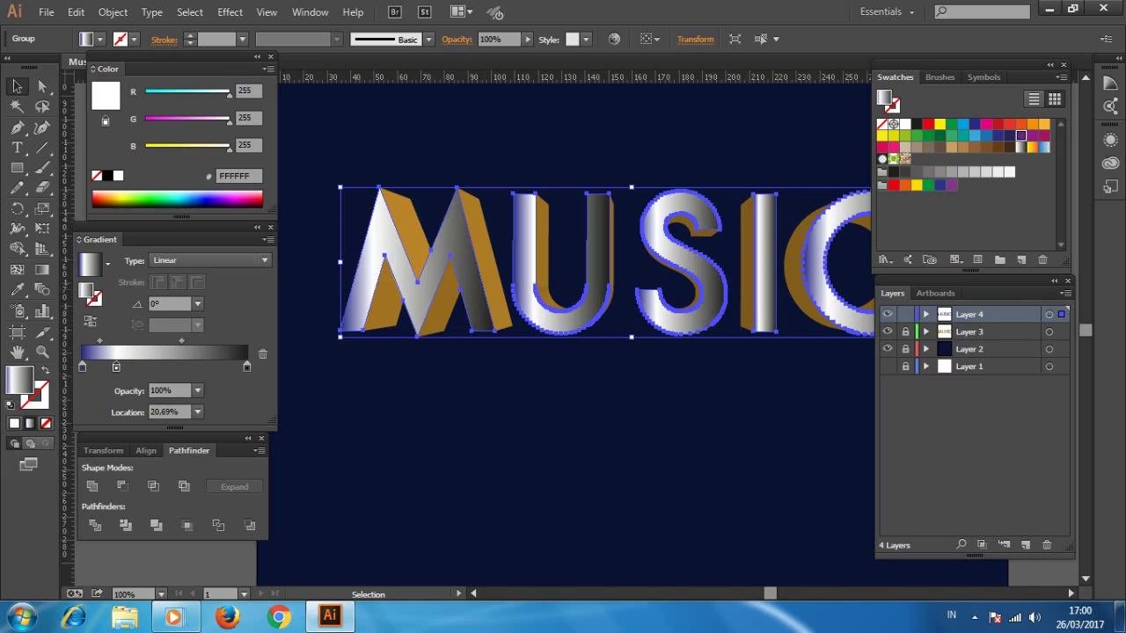
{"action": "left_click_drag", "start_coordinate": [1021, 136], "coordinate": [159, 361]}
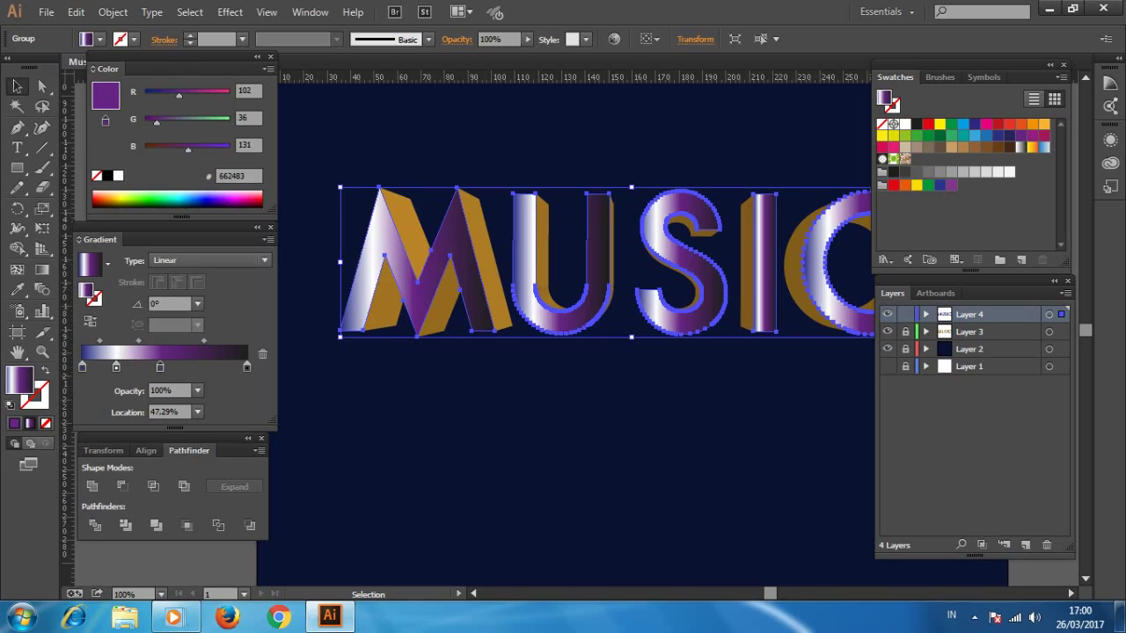
{"action": "left_click_drag", "start_coordinate": [168, 360], "coordinate": [168, 363]}
{"action": "left_click_drag", "start_coordinate": [1044, 136], "coordinate": [186, 361]}
{"action": "left_click_drag", "start_coordinate": [905, 124], "coordinate": [500, 327]}
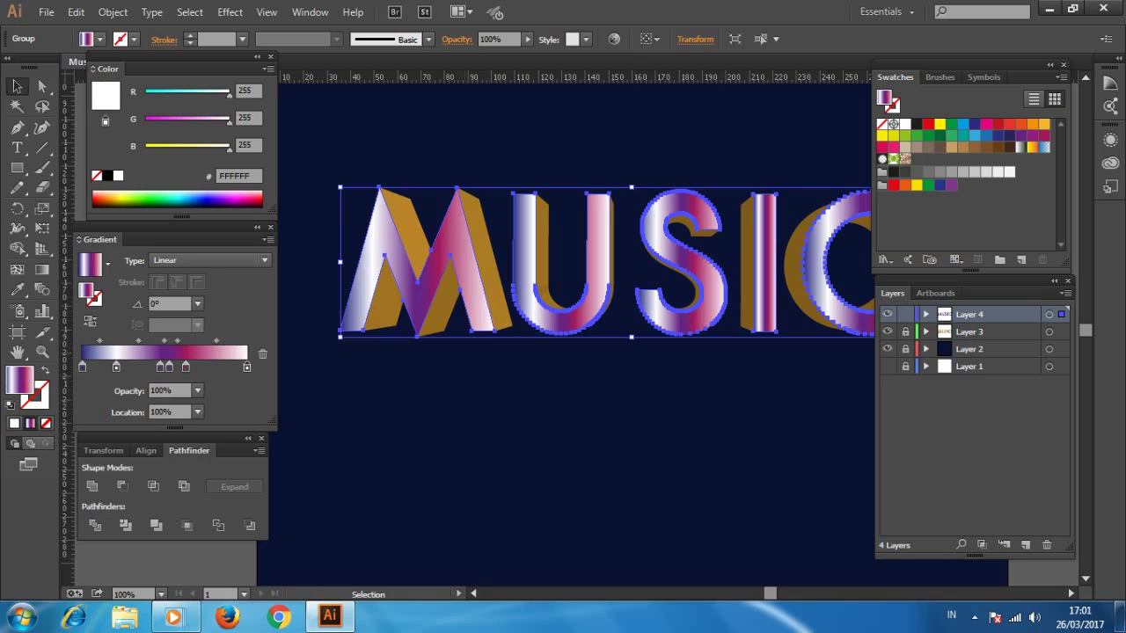
Step: Run the gradient vertically down the letters and deselect to preview it
{"action": "key", "text": "g"}
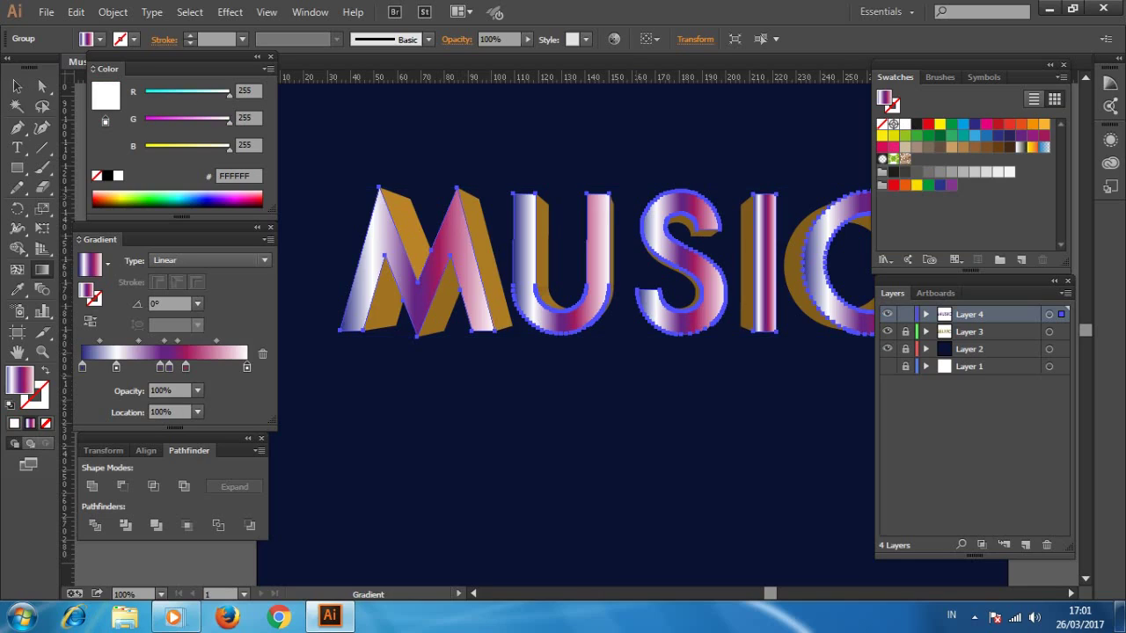
{"action": "left_click_drag", "start_coordinate": [629, 199], "coordinate": [629, 335]}
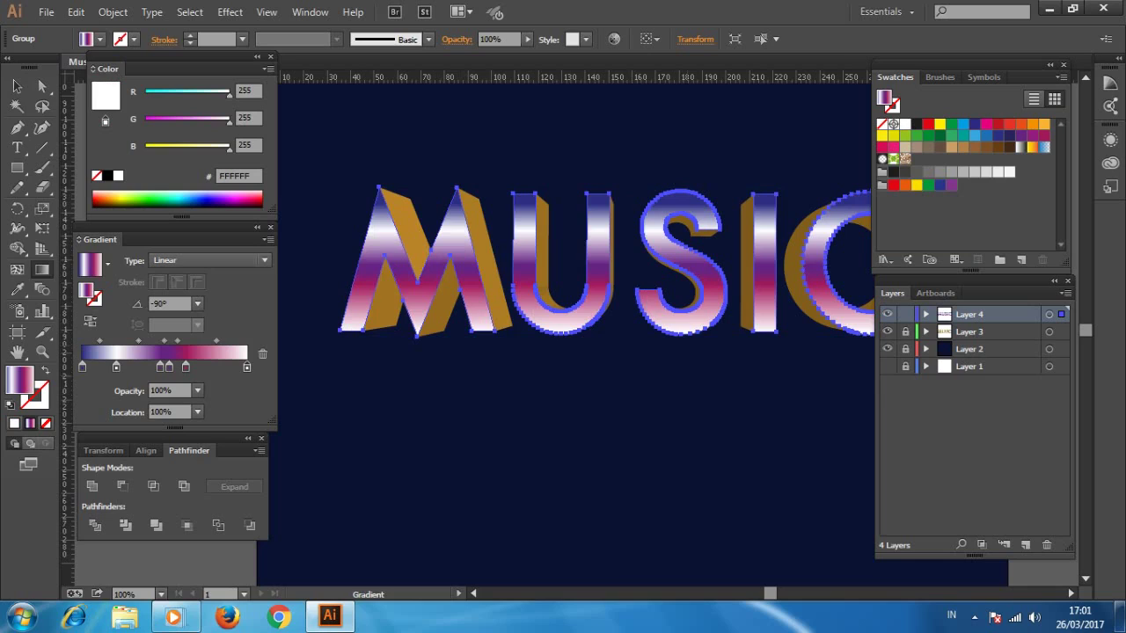
{"action": "key", "text": "v"}
{"action": "key", "text": "ctrl+shift+a"}
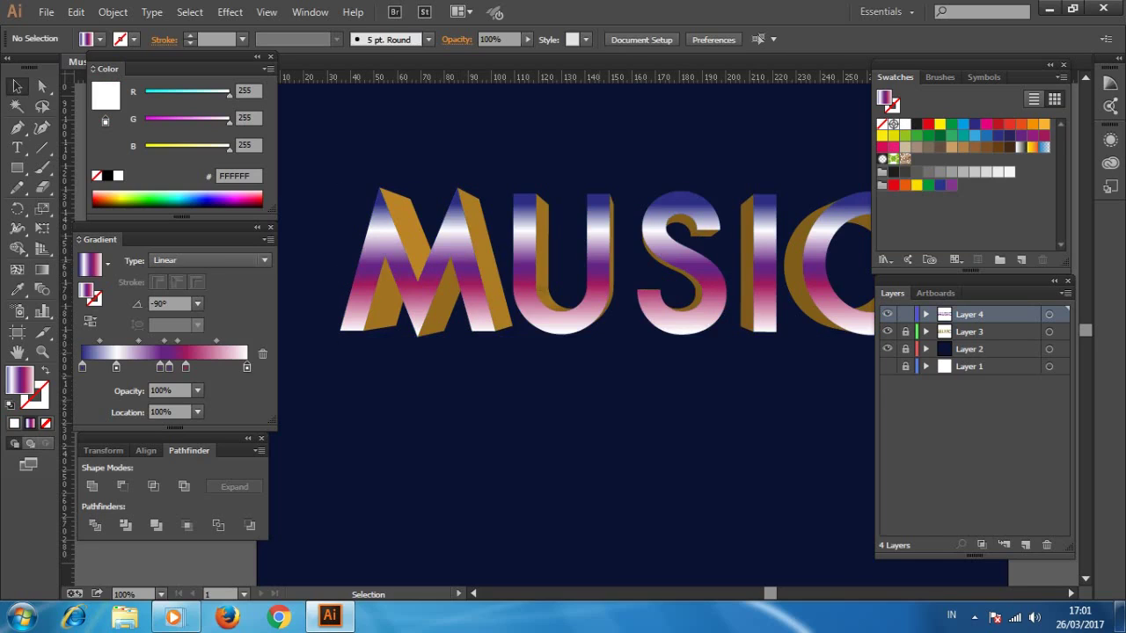
Step: Add another white stop and shift the existing stops right, first white to 31.03%, tightening the chrome bands
{"action": "left_click", "coordinate": [679, 264]}
{"action": "mouse_move", "coordinate": [247, 367]}
{"action": "left_mouse_down"}
{"action": "mouse_move", "coordinate": [204, 367]}
{"action": "mouse_move", "coordinate": [173, 340]}
{"action": "left_mouse_up"}
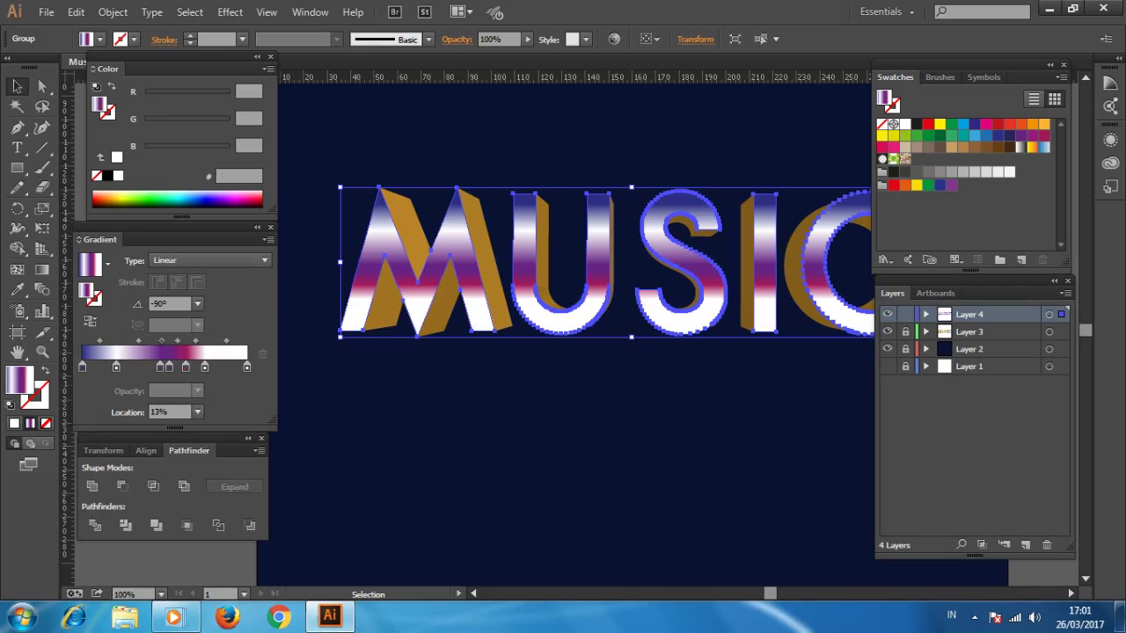
{"action": "mouse_move", "coordinate": [115, 367]}
{"action": "left_mouse_down"}
{"action": "mouse_move", "coordinate": [133, 367]}
{"action": "mouse_move", "coordinate": [103, 367]}
{"action": "left_mouse_up"}
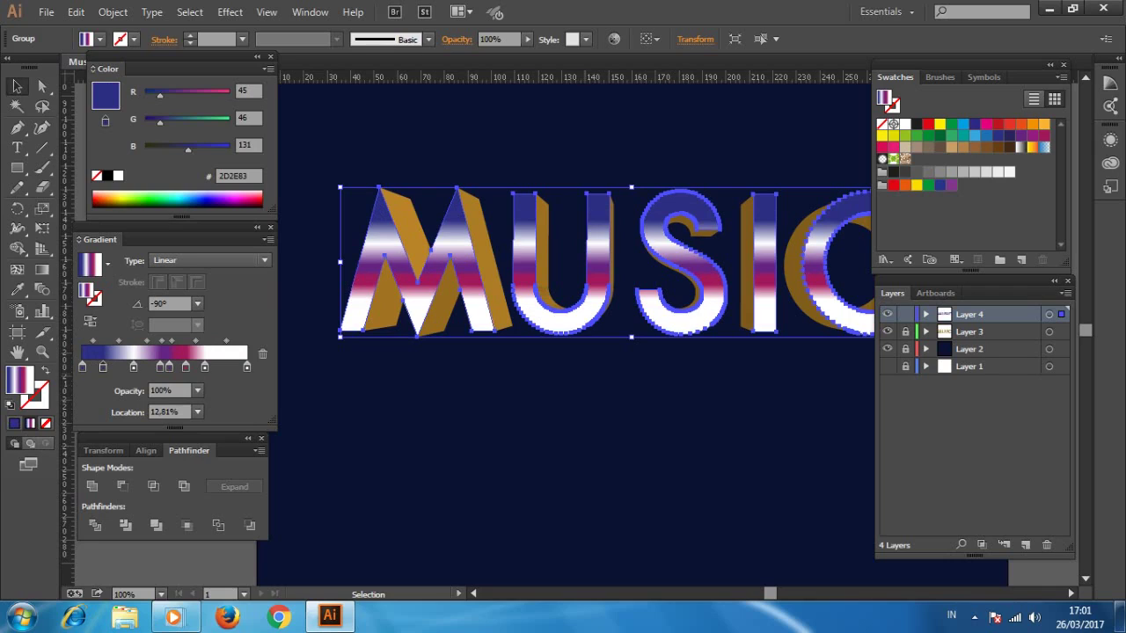
{"action": "mouse_move", "coordinate": [205, 367]}
{"action": "left_mouse_down"}
{"action": "mouse_move", "coordinate": [222, 367]}
{"action": "mouse_move", "coordinate": [171, 367]}
{"action": "left_mouse_up"}
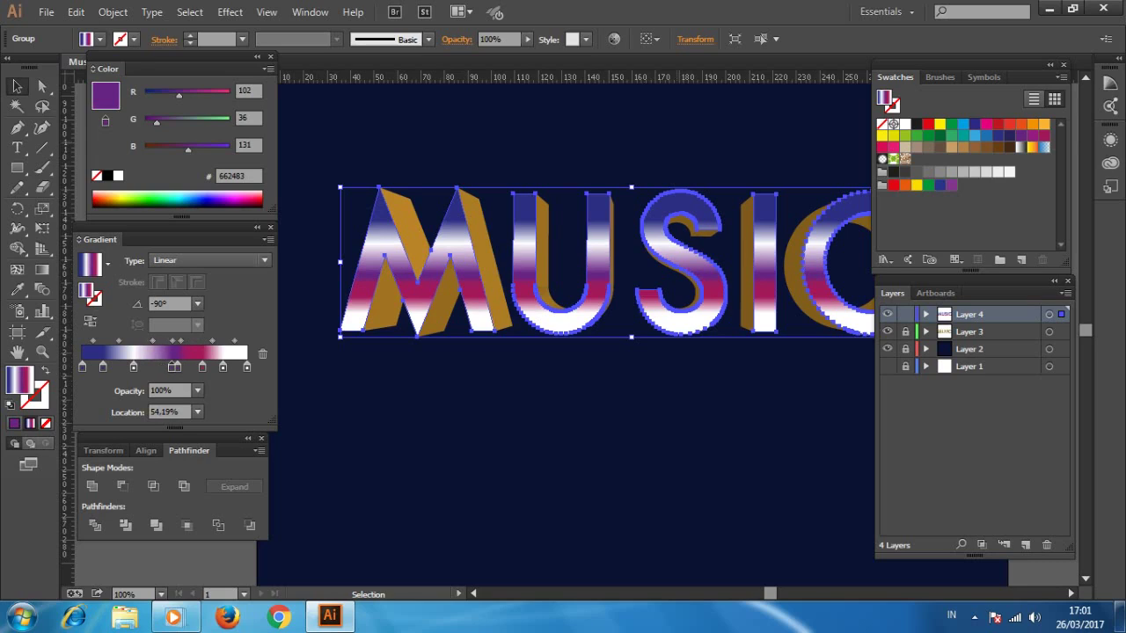
Step: Zoom out to view the whole poster and reselect the Layer 4 artwork
{"action": "key", "text": "ctrl+shift+a"}
{"action": "key", "text": "z"}
{"action": "key", "text": "ctrl+minus"}
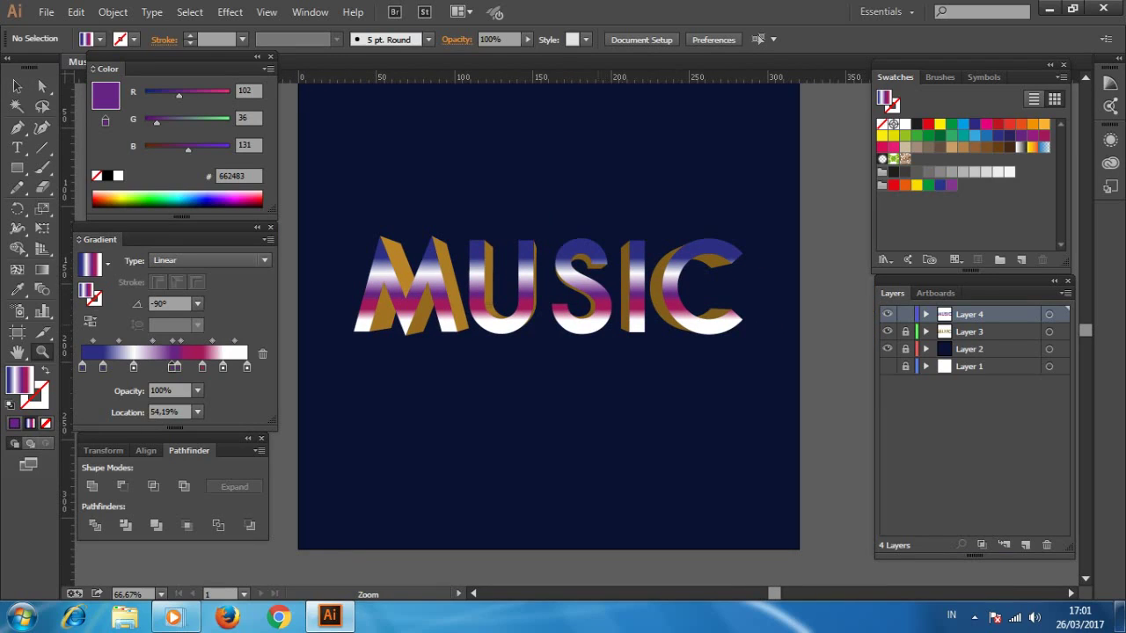
{"action": "left_click", "coordinate": [1049, 314]}
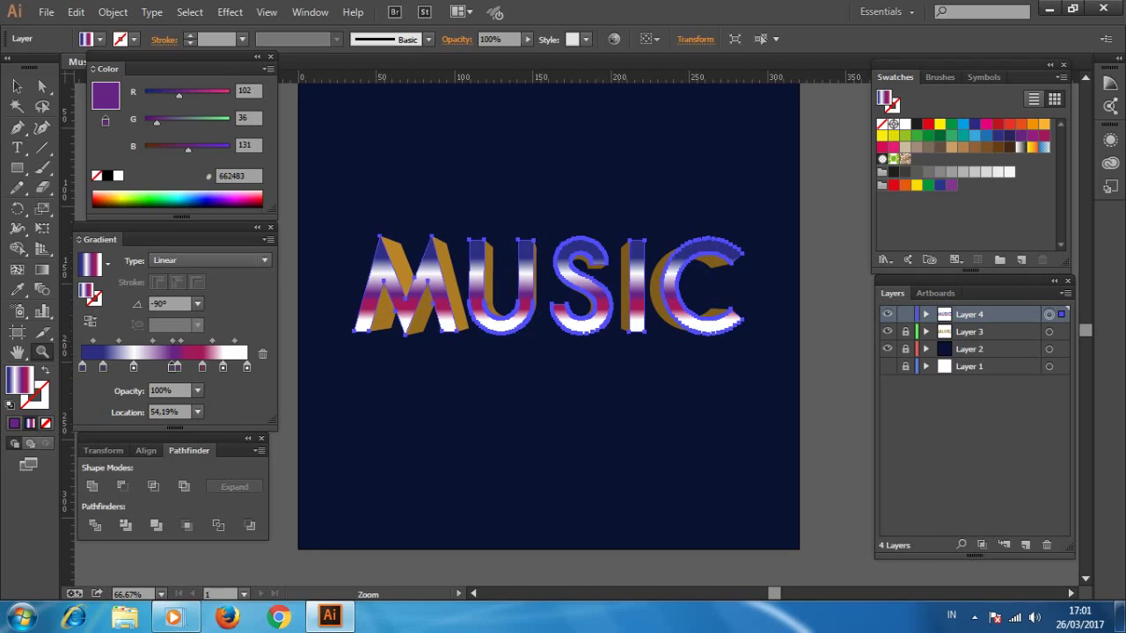
Step: Lock Layer 4, unlock Layer 3 and select its extrusion artwork for editing
{"action": "left_click", "coordinate": [906, 314]}
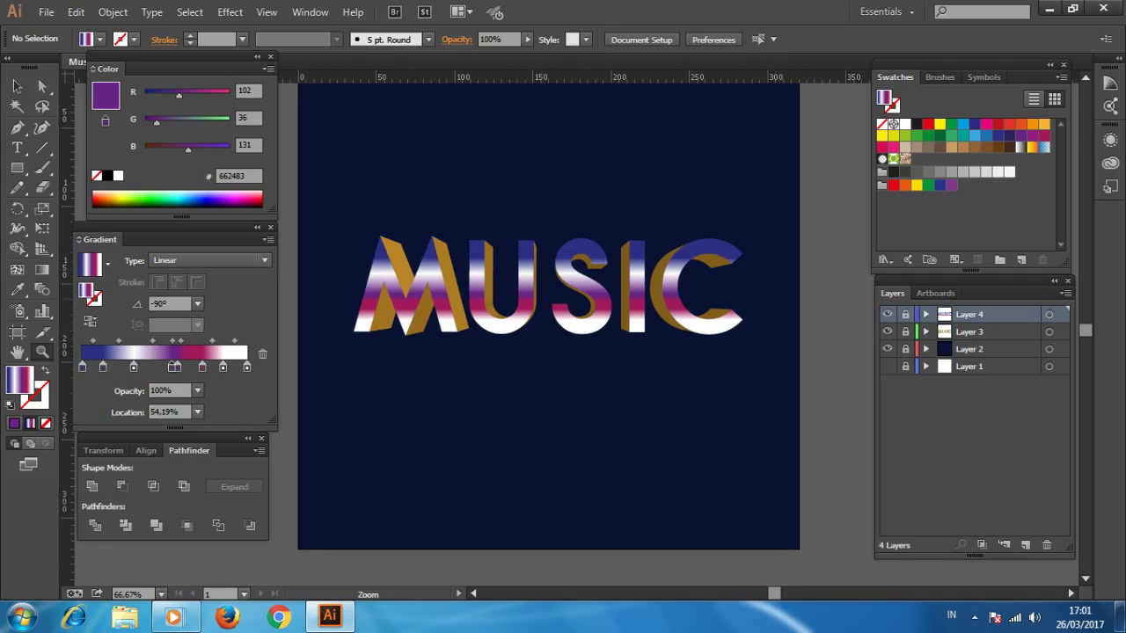
{"action": "left_click", "coordinate": [905, 331]}
{"action": "left_click", "coordinate": [1048, 332]}
{"action": "key", "text": "ctrl+plus"}
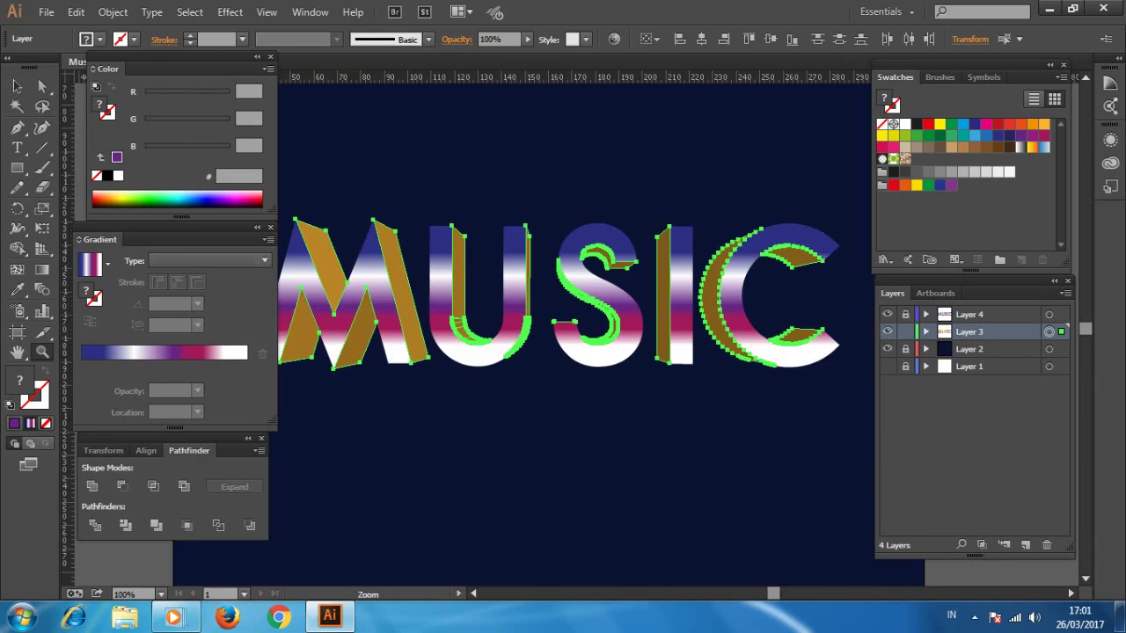
{"action": "key", "text": "v"}
Step: Mark the U's inner side piece green and try selecting the S's inner pieces
{"action": "mouse_move", "coordinate": [481, 223]}
{"action": "left_mouse_down"}
{"action": "mouse_move", "coordinate": [466, 380]}
{"action": "mouse_move", "coordinate": [449, 393]}
{"action": "left_mouse_up"}
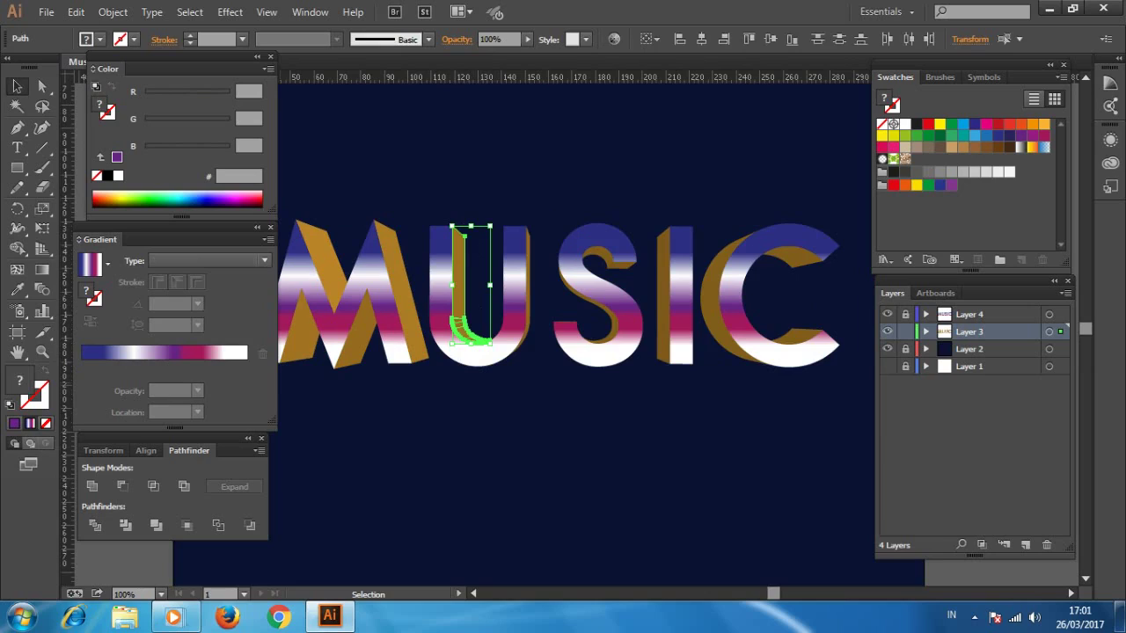
{"action": "key", "text": "comma"}
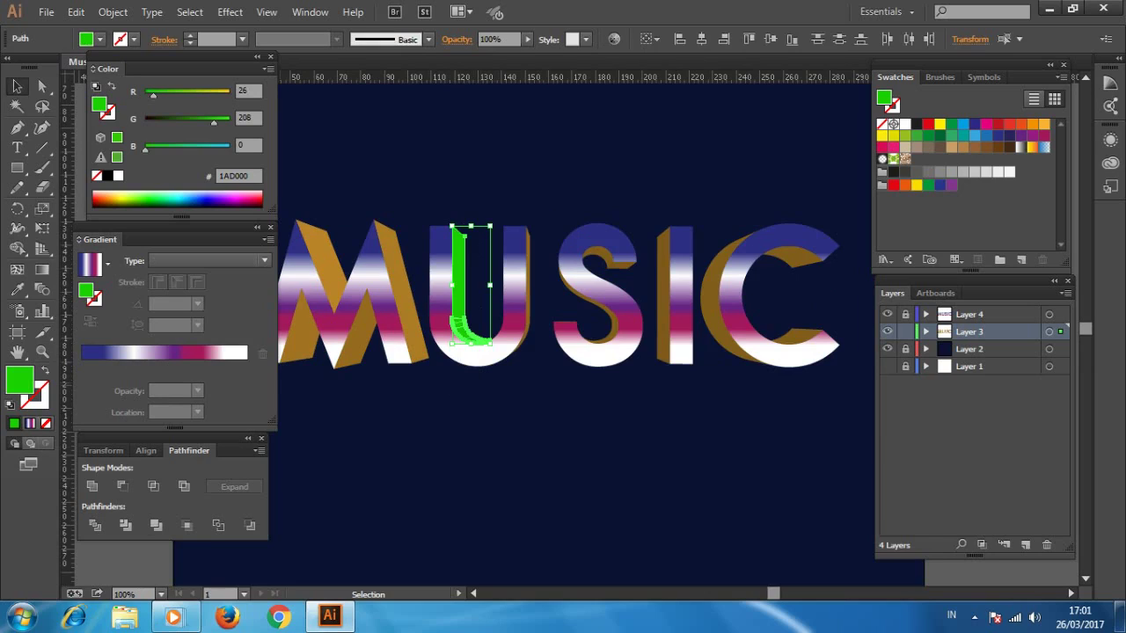
{"action": "left_click", "coordinate": [660, 231]}
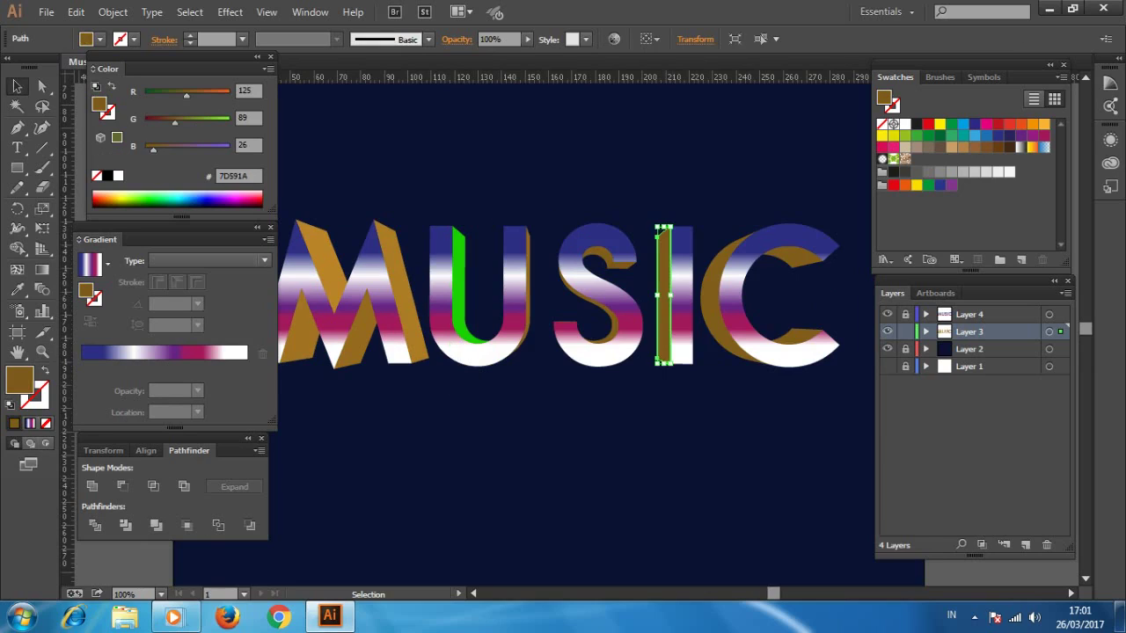
{"action": "left_click_drag", "start_coordinate": [628, 199], "coordinate": [579, 257]}
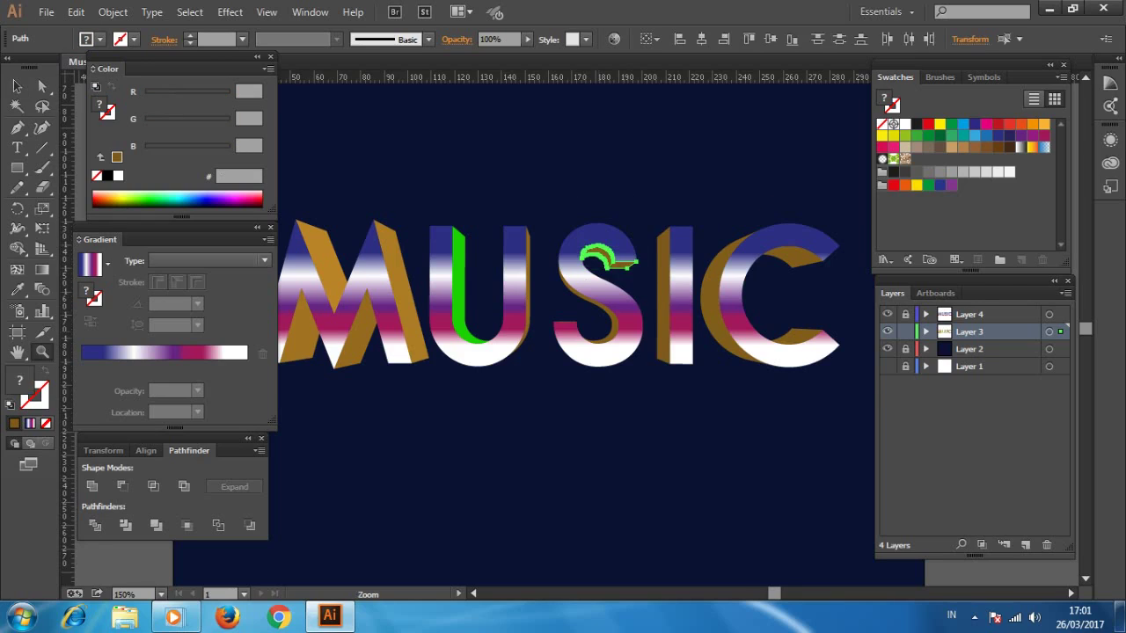
{"action": "left_click", "coordinate": [652, 326], "text": "ctrl"}
{"action": "left_click_drag", "start_coordinate": [616, 201], "coordinate": [452, 325]}
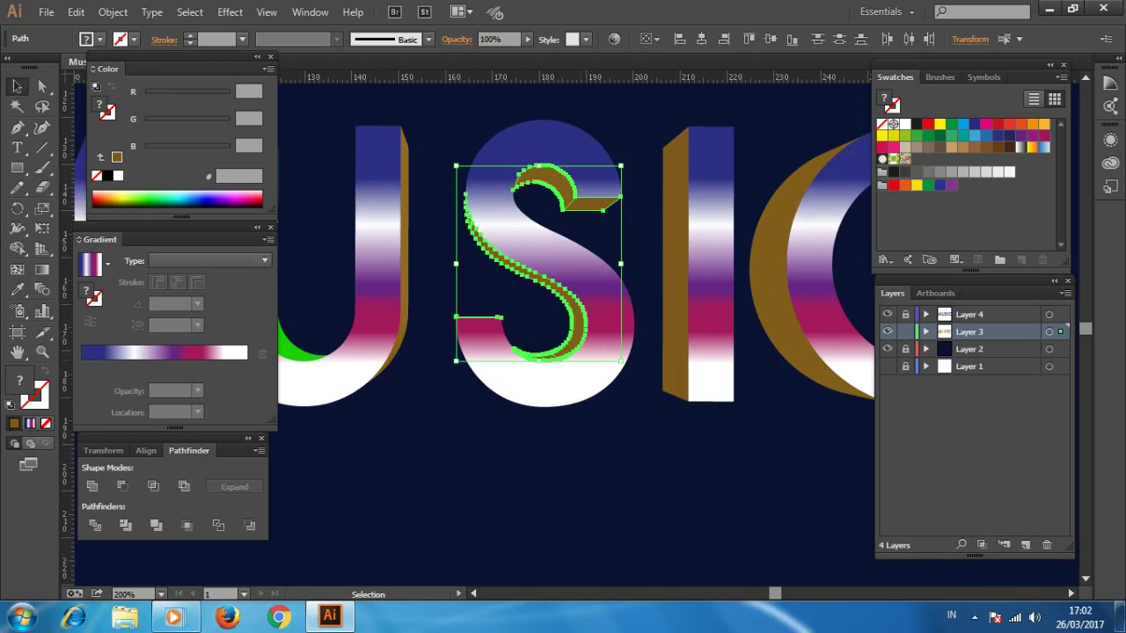
{"action": "key", "text": "z"}
{"action": "key", "text": "v"}
{"action": "key", "text": "ctrl+shift+a"}
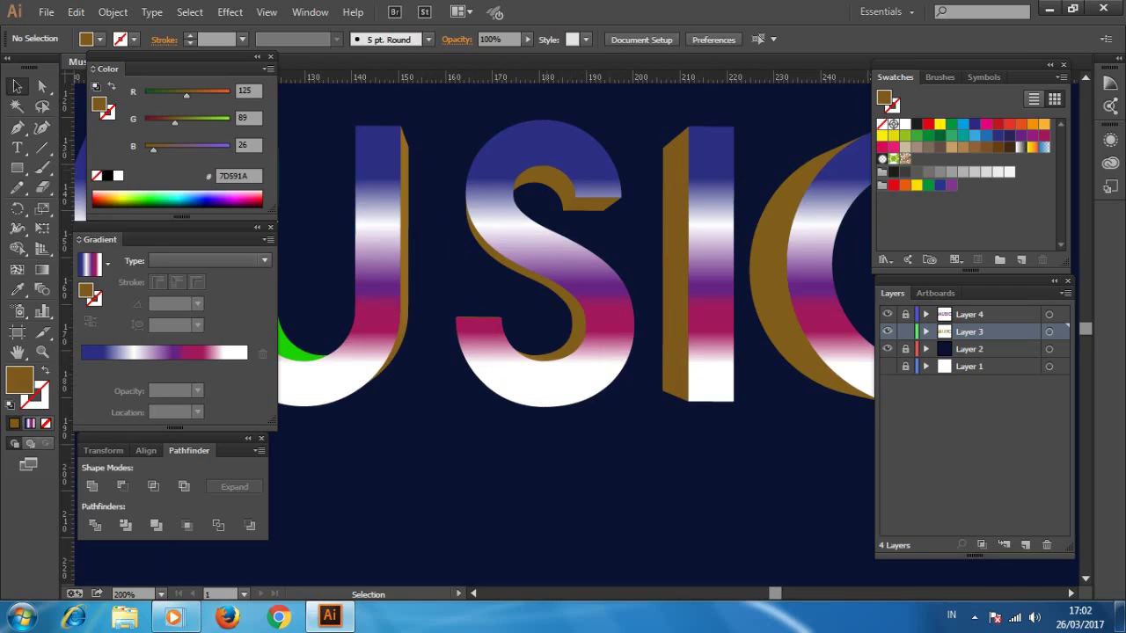
Step: Fill the S's inner edge pieces bright green
{"action": "left_click", "coordinate": [543, 174]}
{"action": "left_click", "coordinate": [536, 264], "text": "shift"}
{"action": "left_click", "coordinate": [471, 229], "text": "shift"}
{"action": "mouse_move", "coordinate": [453, 207]}
{"action": "left_mouse_down"}
{"action": "mouse_move", "coordinate": [488, 306]}
{"action": "mouse_move", "coordinate": [550, 400]}
{"action": "left_mouse_up"}
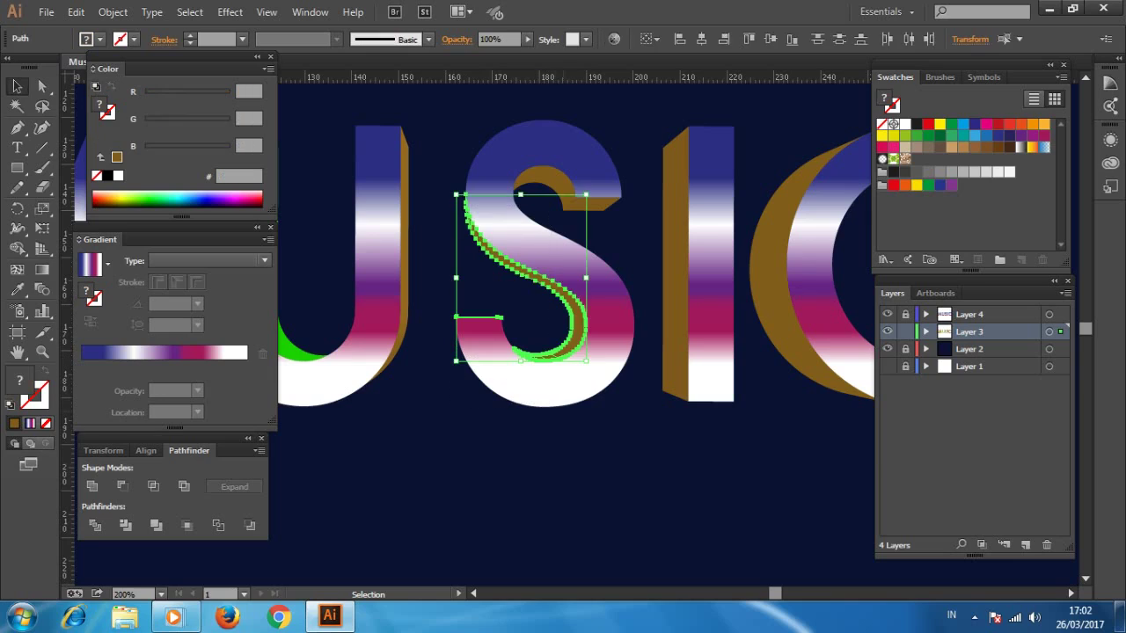
{"action": "left_click", "coordinate": [479, 317], "text": "shift"}
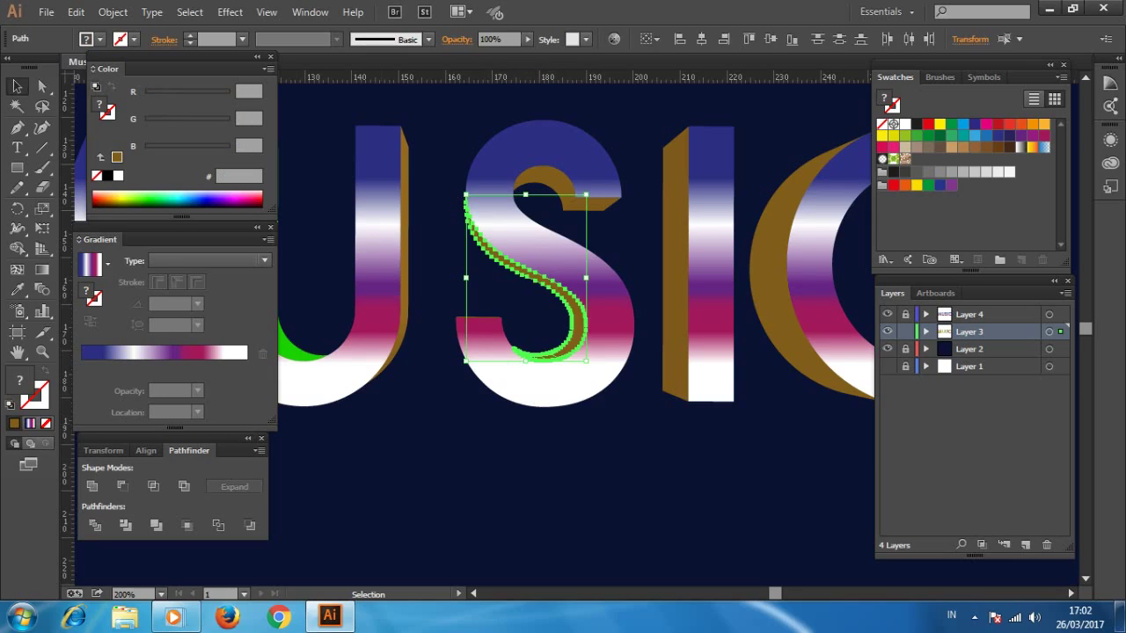
{"action": "left_click", "coordinate": [917, 134]}
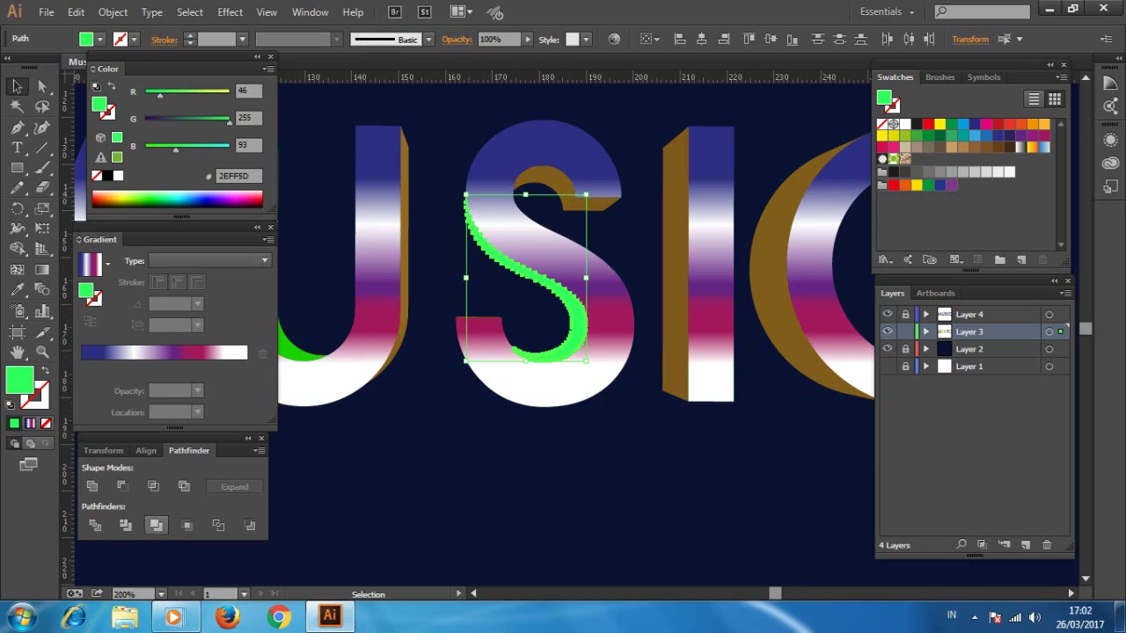
Step: Fill the C's top extrusion piece with teal 00A288
{"action": "key", "text": "ctrl+minus"}
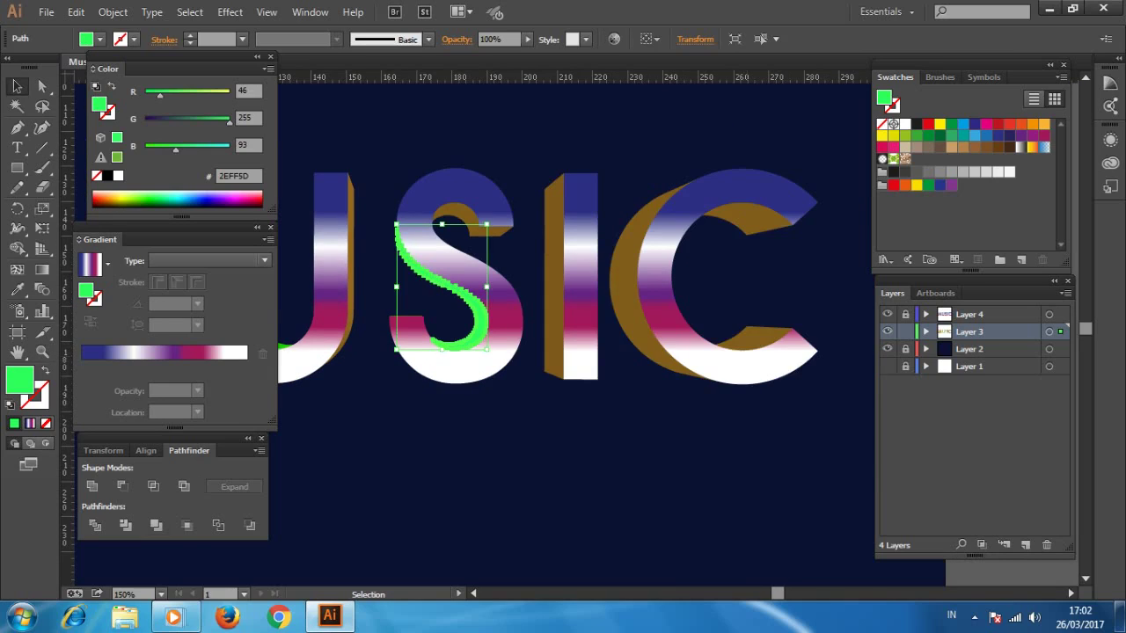
{"action": "left_click", "coordinate": [755, 338]}
{"action": "left_click_drag", "start_coordinate": [805, 313], "coordinate": [714, 350]}
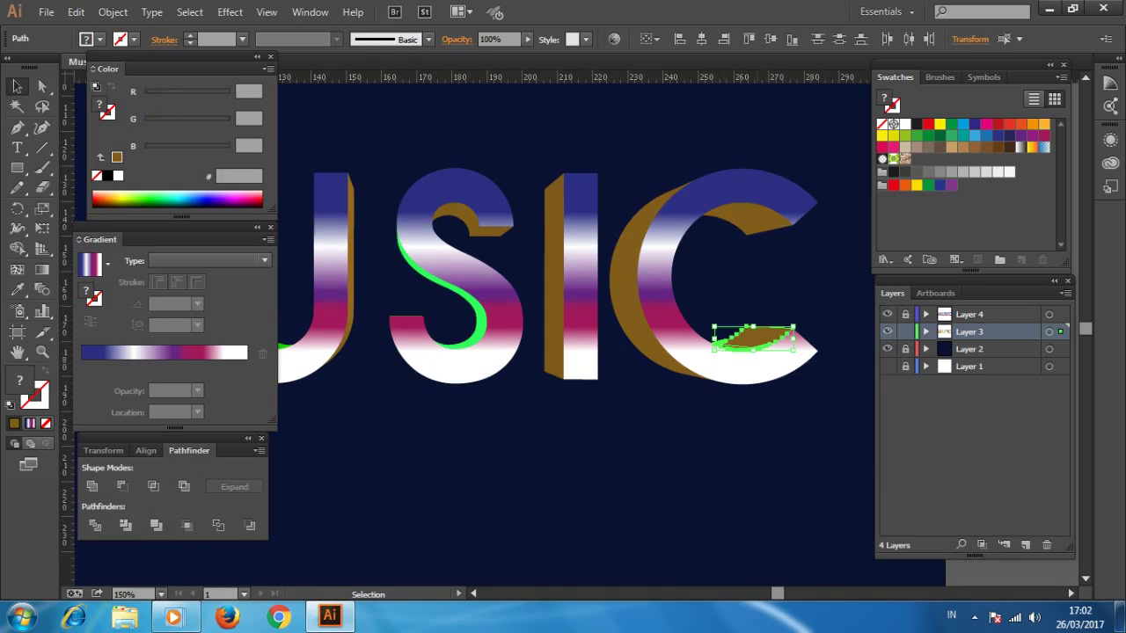
{"action": "left_click", "coordinate": [190, 200]}
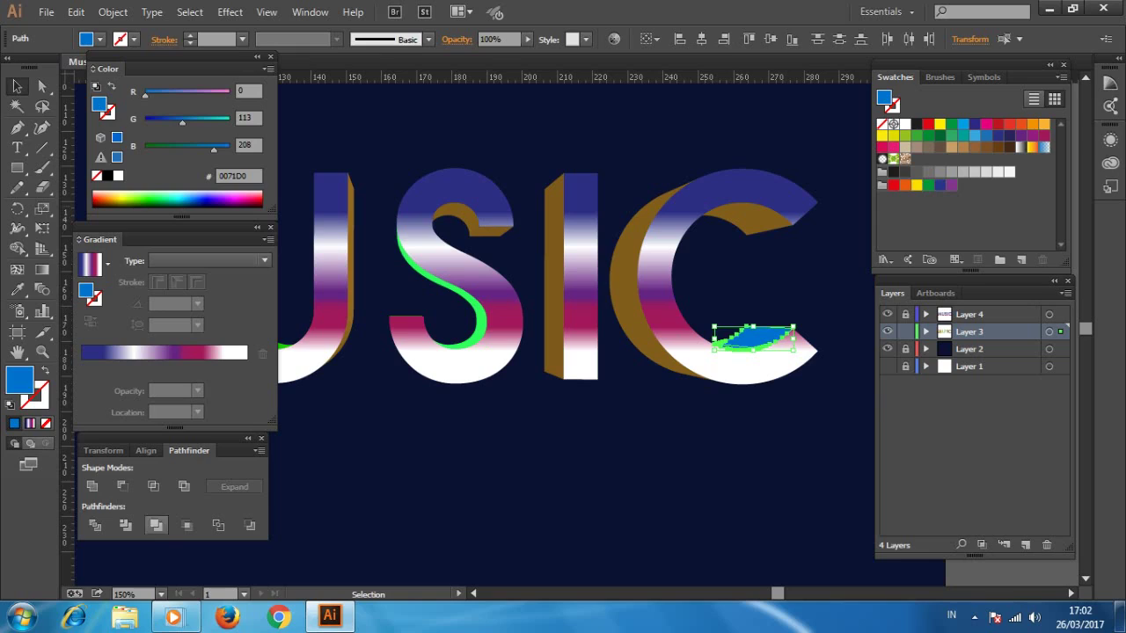
{"action": "mouse_move", "coordinate": [810, 252]}
{"action": "left_mouse_down"}
{"action": "mouse_move", "coordinate": [750, 263]}
{"action": "mouse_move", "coordinate": [704, 195]}
{"action": "left_mouse_up"}
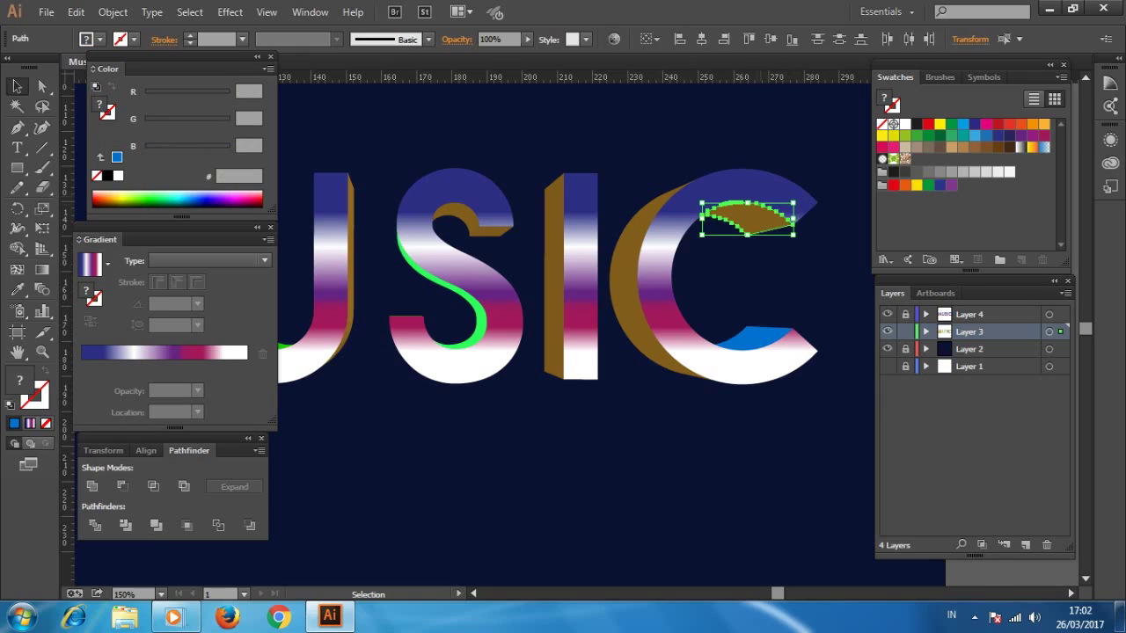
{"action": "left_click", "coordinate": [172, 204]}
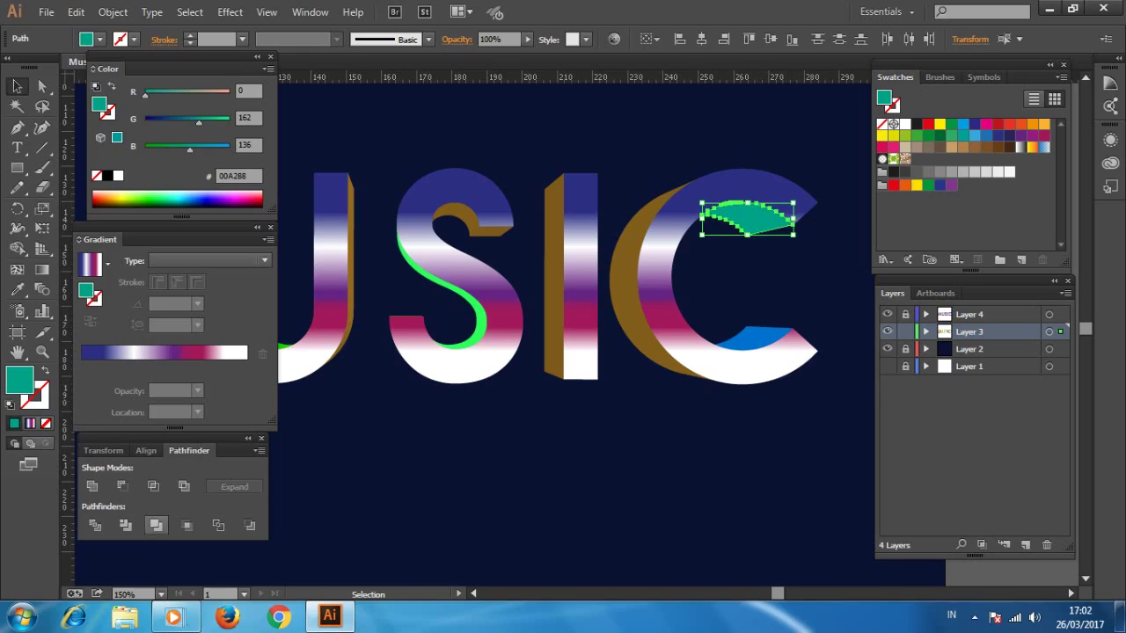
Step: Colour the U's right edge piece green 0D8B00
{"action": "scroll", "coordinate": [619, 264], "scroll_direction": "left", "scroll_amount": 3}
{"action": "scroll", "coordinate": [619, 264], "scroll_direction": "left", "scroll_amount": 3}
{"action": "left_click", "coordinate": [619, 180]}
{"action": "left_click_drag", "start_coordinate": [634, 149], "coordinate": [591, 406]}
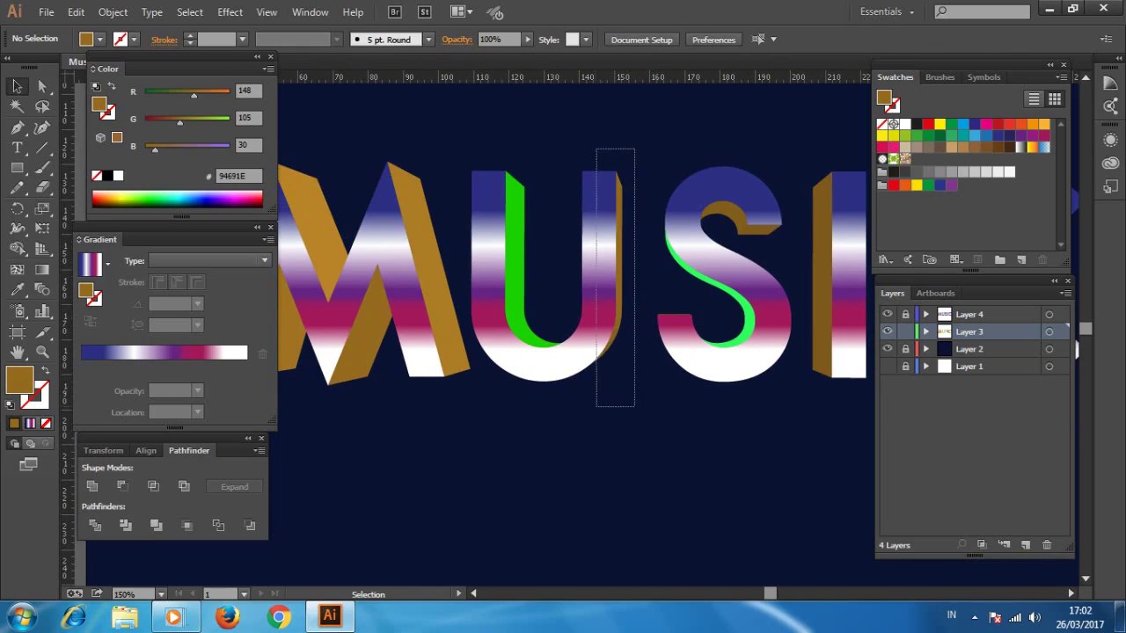
{"action": "left_click", "coordinate": [146, 204]}
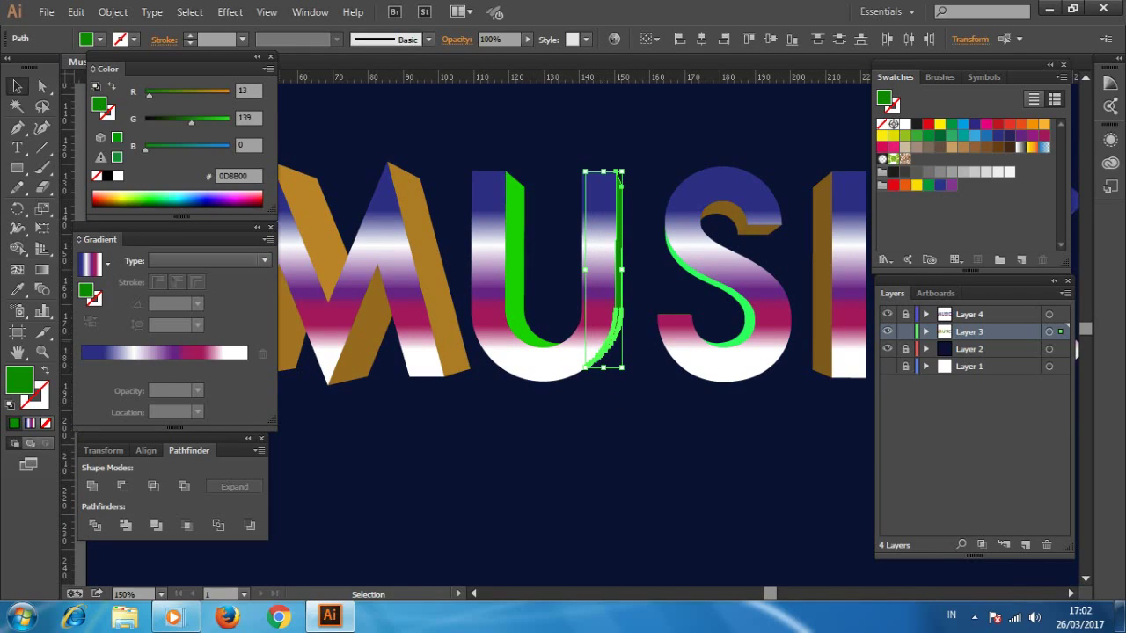
Step: Shift the M's middle extrusion piece up and to the left
{"action": "left_click_drag", "start_coordinate": [664, 227], "coordinate": [871, 227]}
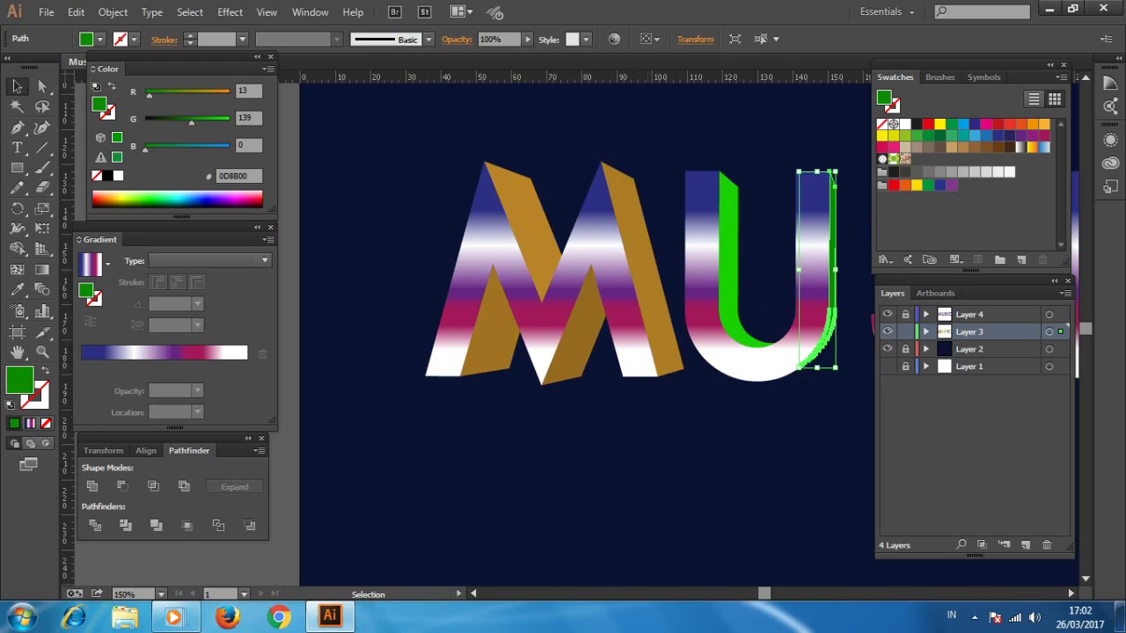
{"action": "left_click", "coordinate": [642, 264]}
{"action": "left_click", "coordinate": [573, 335]}
{"action": "mouse_move", "coordinate": [574, 334]}
{"action": "left_mouse_down"}
{"action": "mouse_move", "coordinate": [502, 325]}
{"action": "mouse_move", "coordinate": [523, 220]}
{"action": "left_mouse_up"}
{"action": "left_click", "coordinate": [413, 474]}
{"action": "left_click_drag", "start_coordinate": [616, 475], "coordinate": [365, 475]}
{"action": "key", "text": "z"}
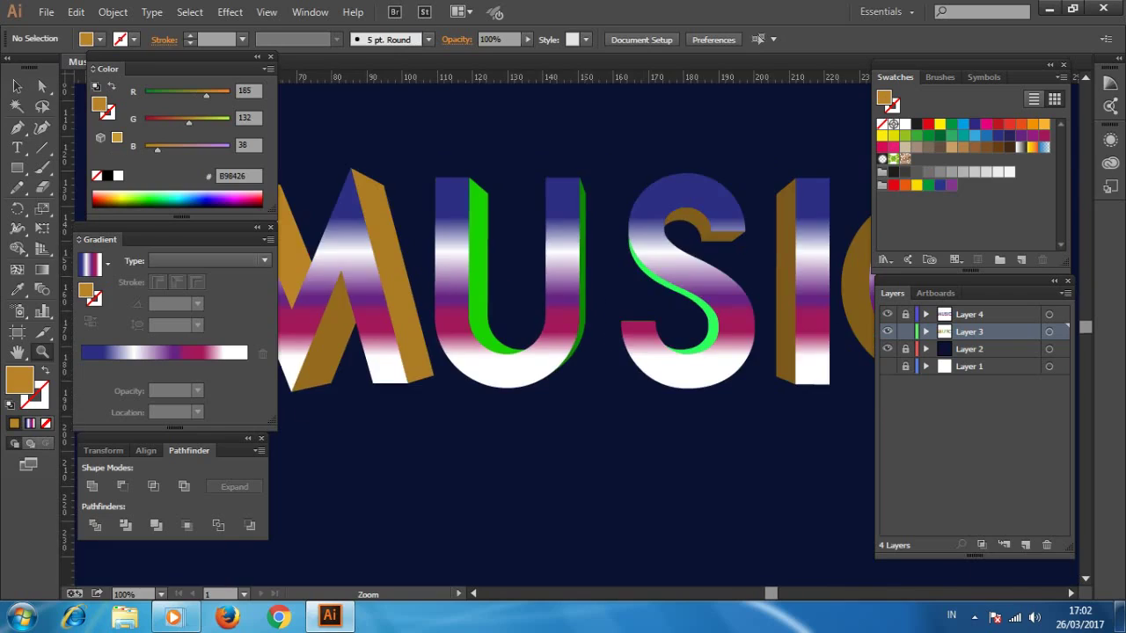
{"action": "key", "text": "ctrl+minus"}
{"action": "key", "text": "ctrl+minus"}
{"action": "scroll", "coordinate": [585, 370], "scroll_direction": "down", "scroll_amount": 1}
{"action": "scroll", "coordinate": [585, 369], "scroll_direction": "down", "scroll_amount": 2}
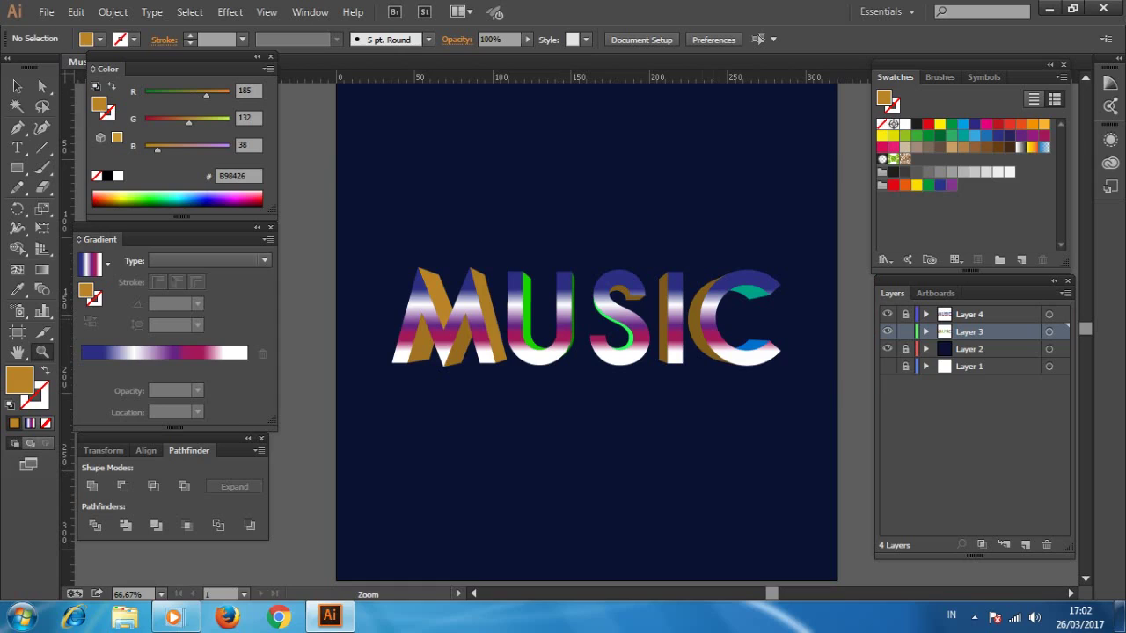
Step: Select every MUSIC piece and apply the striped gradient running vertically
{"action": "key", "text": "v"}
{"action": "key", "text": "ctrl+a"}
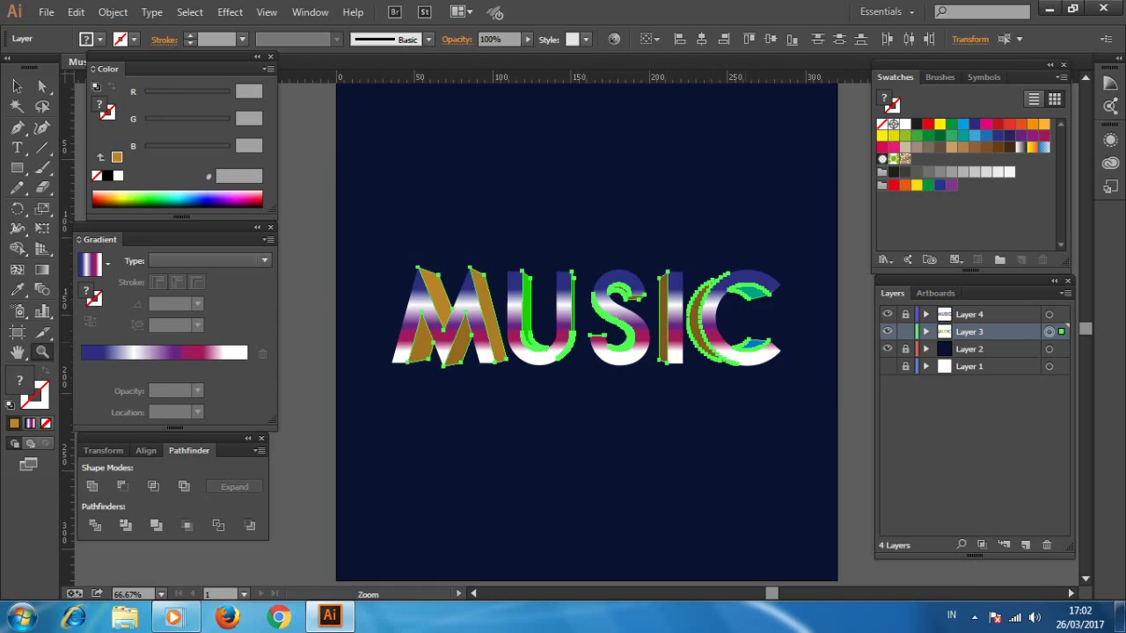
{"action": "key", "text": "ctrl+plus"}
{"action": "key", "text": "ctrl+plus"}
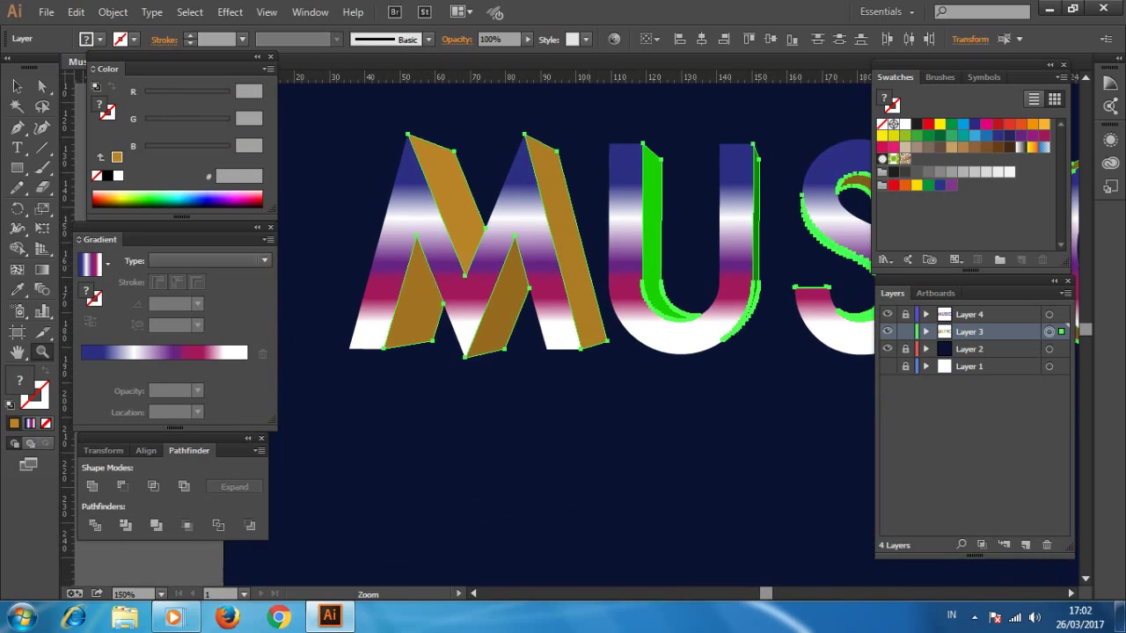
{"action": "key", "text": "ctrl+minus"}
{"action": "key", "text": "v"}
{"action": "key", "text": "period"}
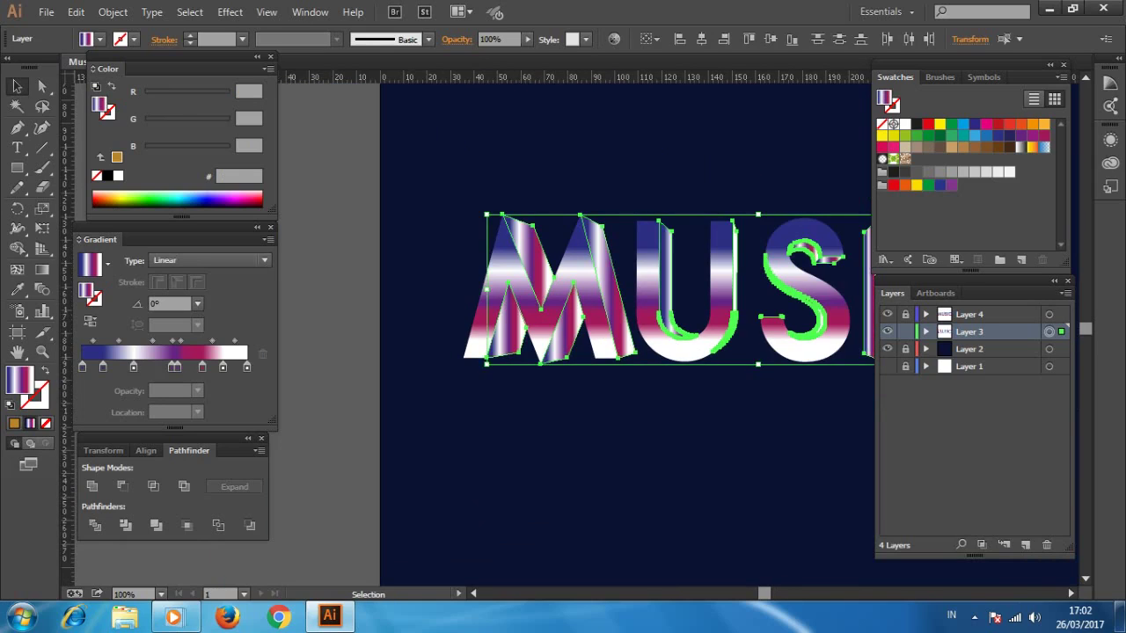
{"action": "key", "text": "g"}
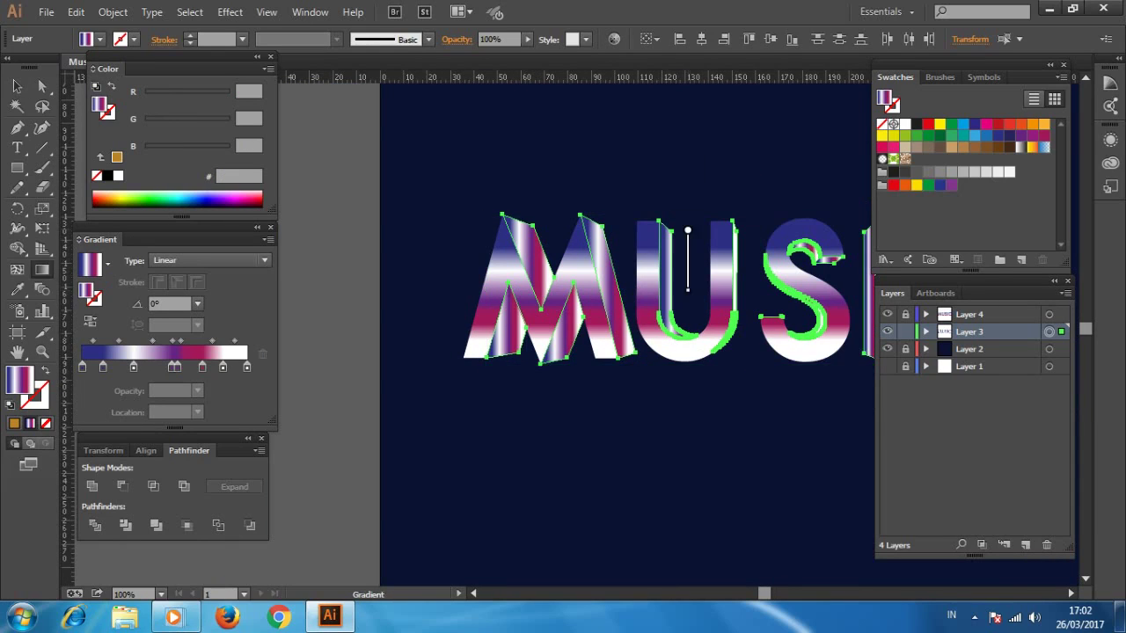
{"action": "left_click_drag", "start_coordinate": [687, 227], "coordinate": [687, 352]}
Step: Reposition the dark blue, white and pink stops, pink at 91.63%, and flip to 90°
{"action": "scroll", "coordinate": [624, 290], "scroll_direction": "right", "scroll_amount": 2}
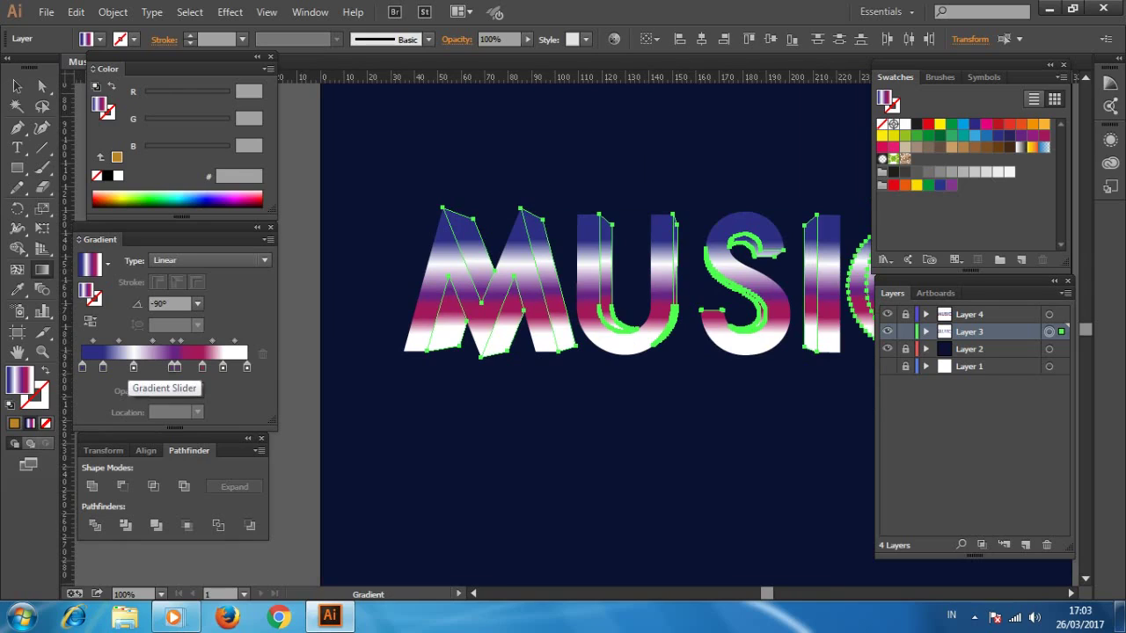
{"action": "left_click_drag", "start_coordinate": [103, 366], "coordinate": [117, 367]}
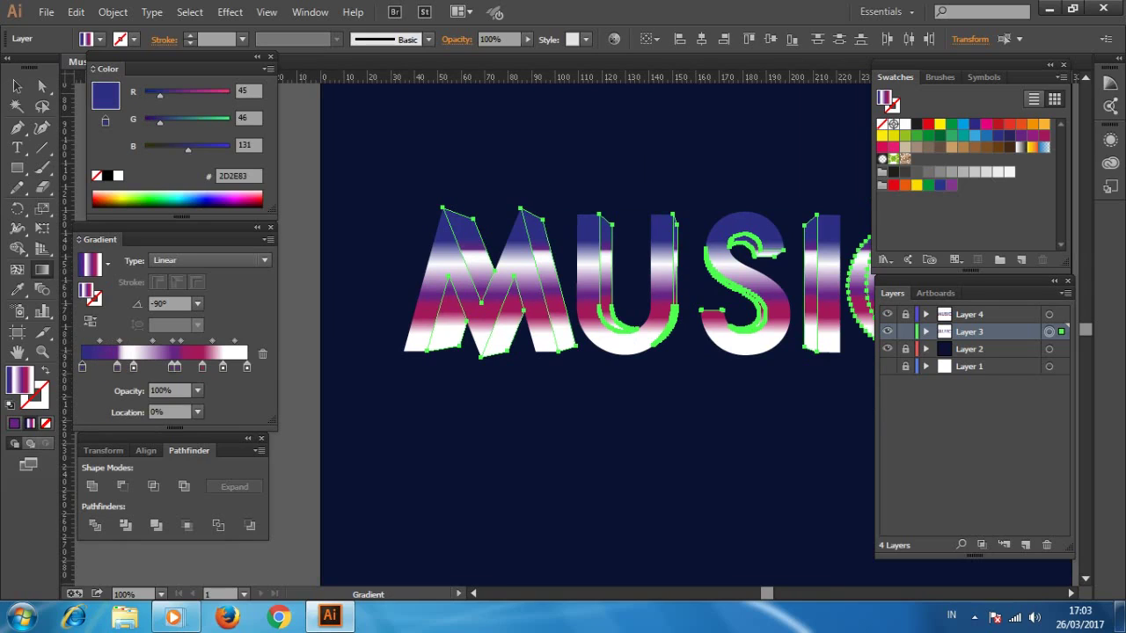
{"action": "mouse_move", "coordinate": [133, 367]}
{"action": "left_mouse_down"}
{"action": "mouse_move", "coordinate": [148, 367]}
{"action": "mouse_move", "coordinate": [136, 340]}
{"action": "left_mouse_up"}
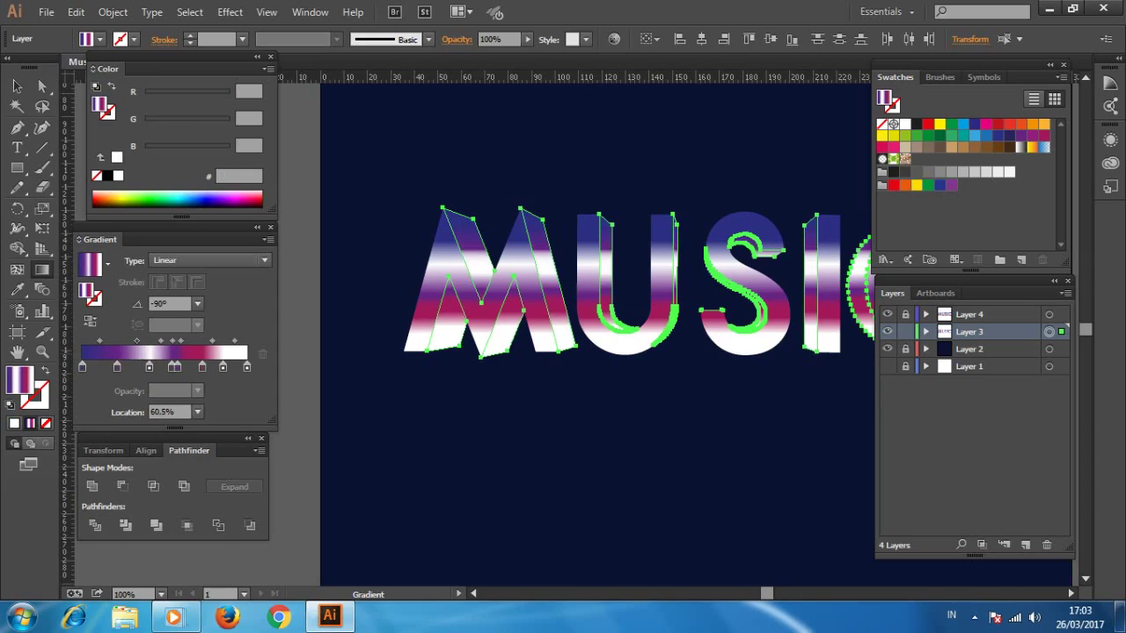
{"action": "left_click_drag", "start_coordinate": [181, 340], "coordinate": [188, 341]}
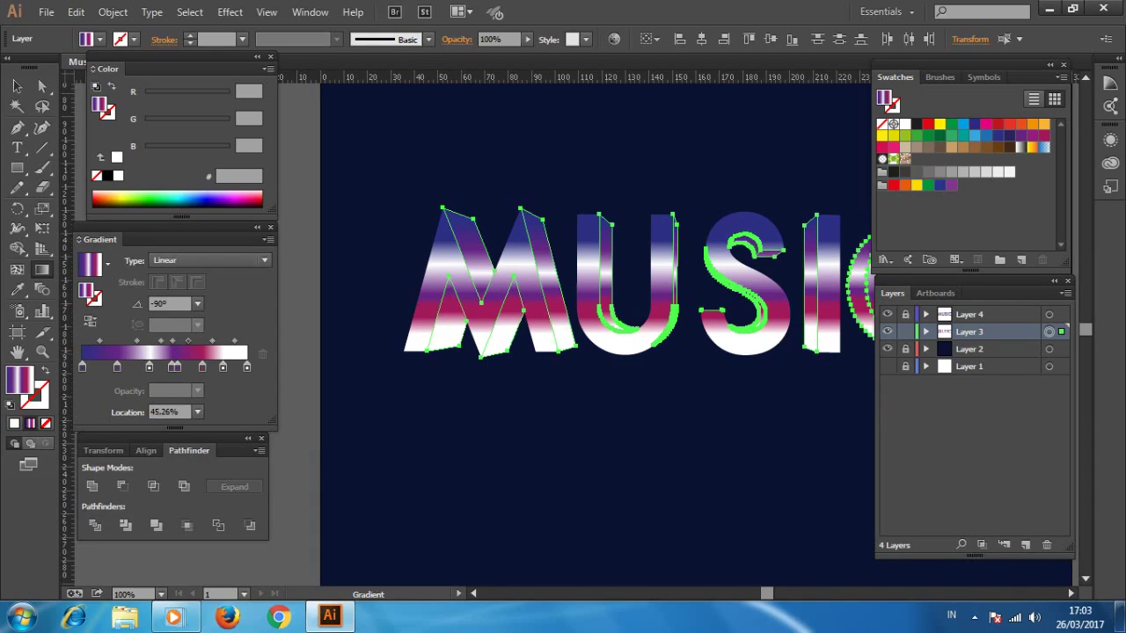
{"action": "left_click_drag", "start_coordinate": [176, 367], "coordinate": [231, 367]}
{"action": "left_click", "coordinate": [148, 367]}
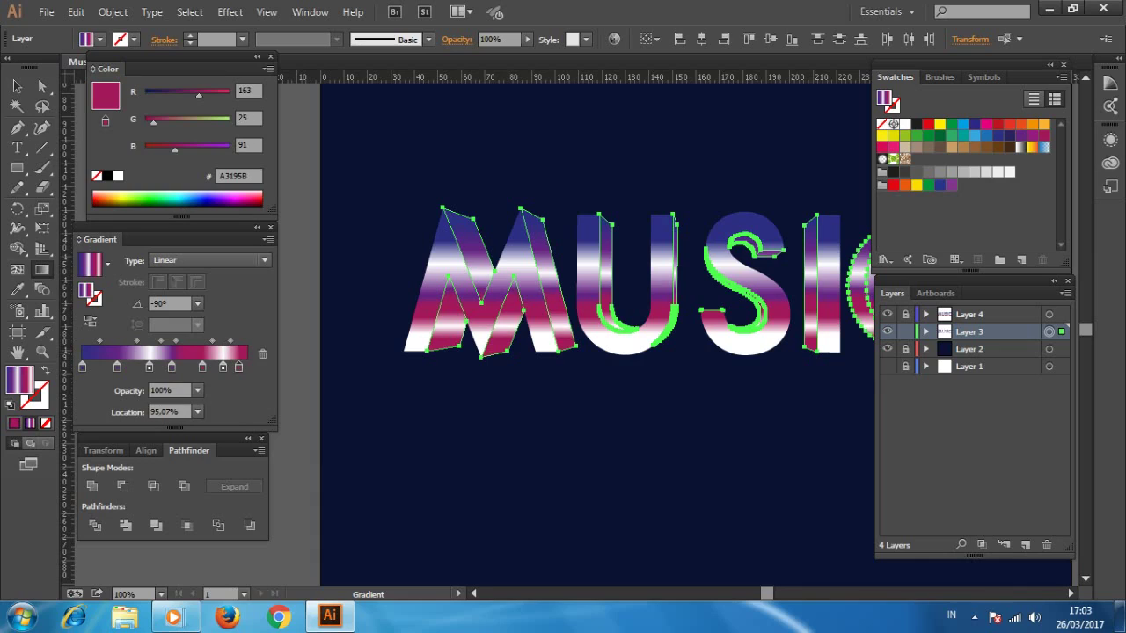
{"action": "left_click_drag", "start_coordinate": [230, 367], "coordinate": [234, 367]}
{"action": "left_click_drag", "start_coordinate": [652, 329], "coordinate": [651, 225]}
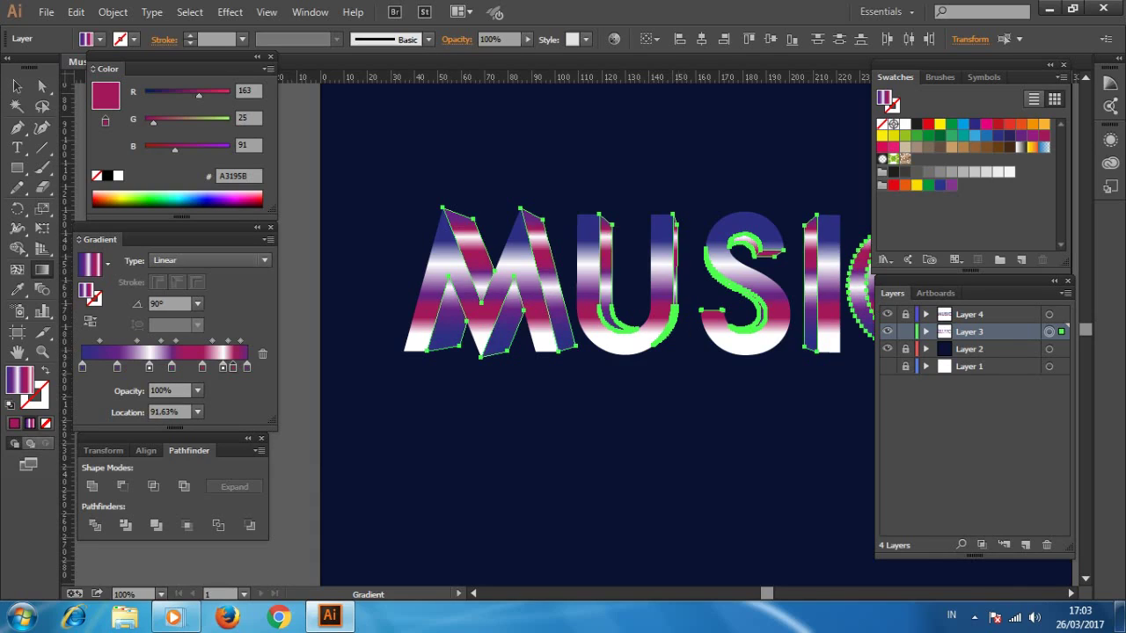
Step: Rework the stops: purple near 42%, white near 32% and 82%, one stop dark blue
{"action": "mouse_move", "coordinate": [149, 366]}
{"action": "left_mouse_down"}
{"action": "mouse_move", "coordinate": [172, 388]}
{"action": "mouse_move", "coordinate": [217, 367]}
{"action": "left_mouse_up"}
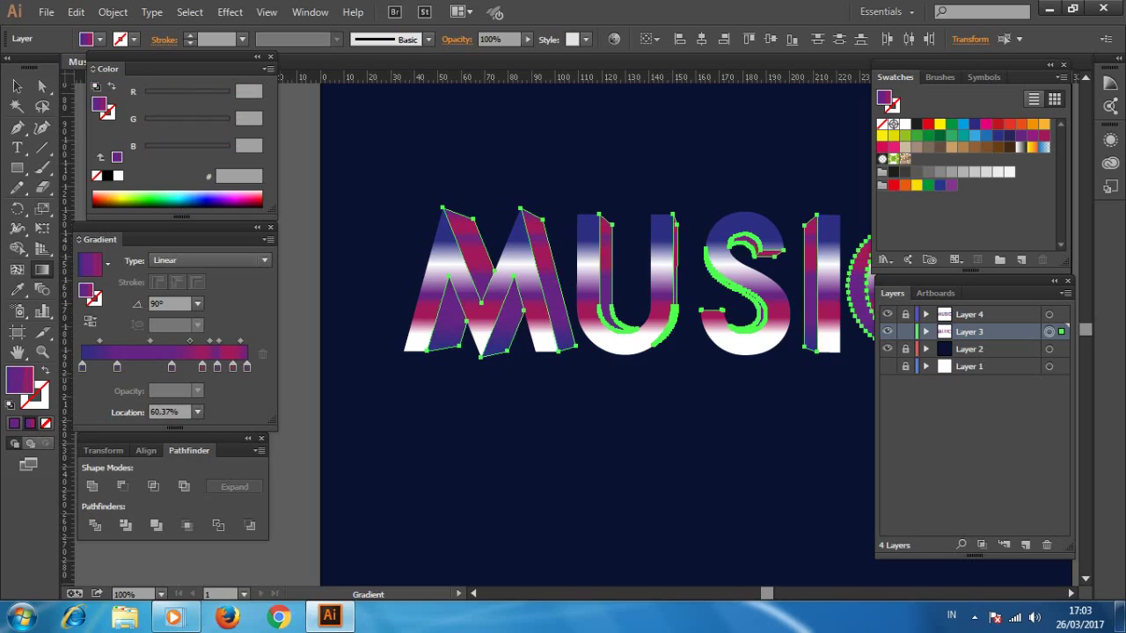
{"action": "mouse_move", "coordinate": [172, 367]}
{"action": "left_mouse_down"}
{"action": "mouse_move", "coordinate": [150, 367]}
{"action": "mouse_move", "coordinate": [203, 366]}
{"action": "mouse_move", "coordinate": [218, 341]}
{"action": "left_mouse_up"}
{"action": "mouse_move", "coordinate": [327, 376]}
{"action": "left_mouse_down"}
{"action": "mouse_move", "coordinate": [102, 367]}
{"action": "mouse_move", "coordinate": [130, 366]}
{"action": "mouse_move", "coordinate": [133, 341]}
{"action": "left_mouse_up"}
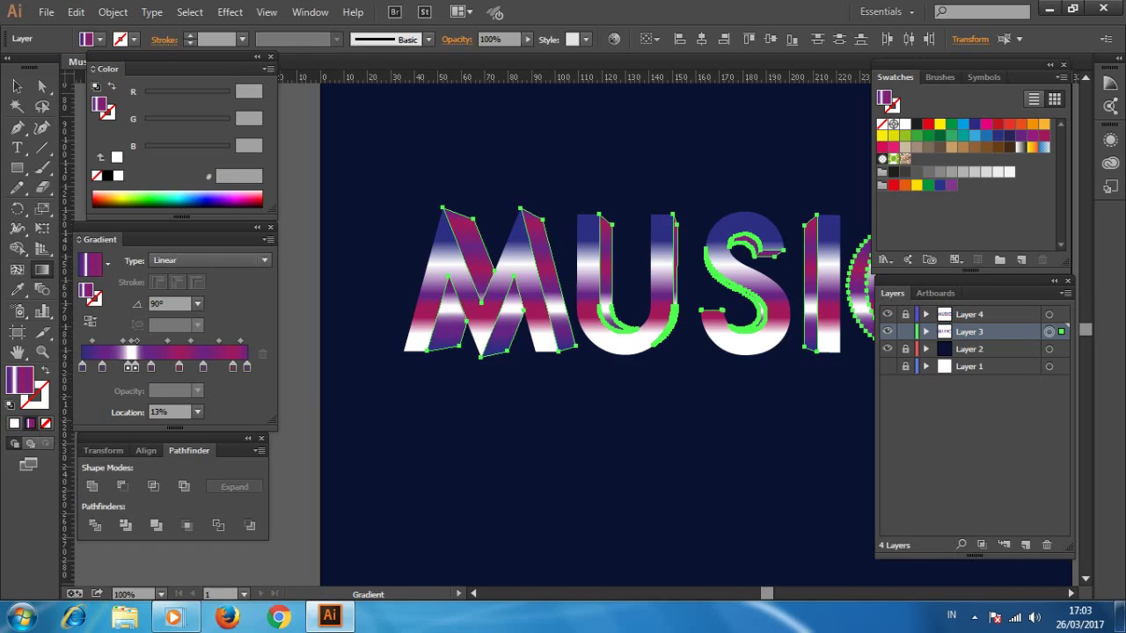
{"action": "scroll", "coordinate": [572, 326], "scroll_direction": "right", "scroll_amount": 3}
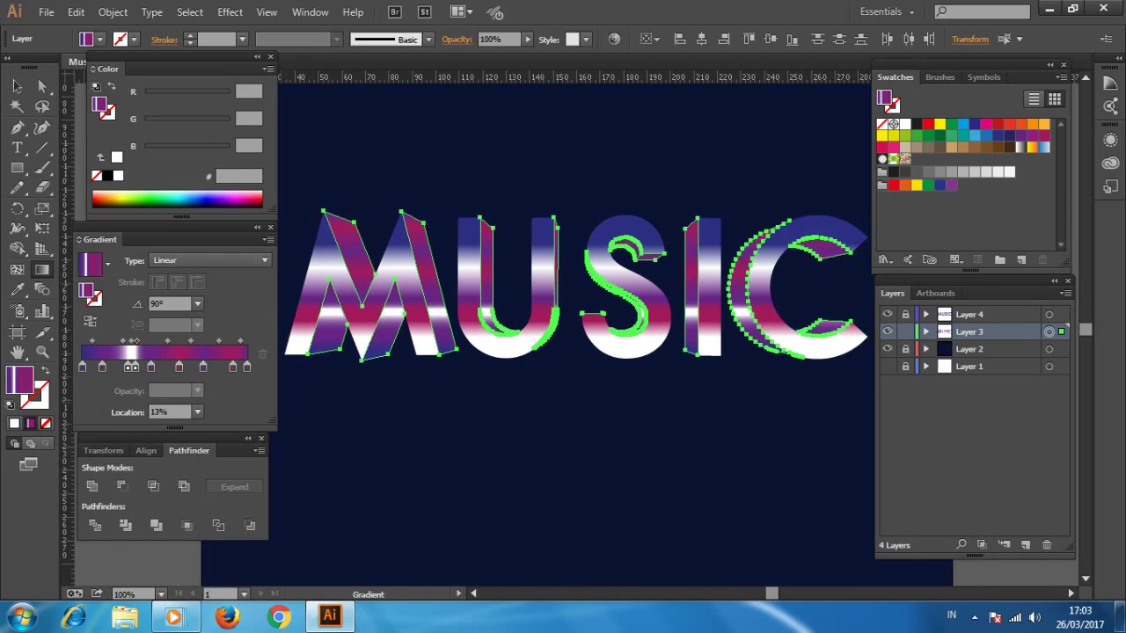
{"action": "left_click", "coordinate": [218, 364]}
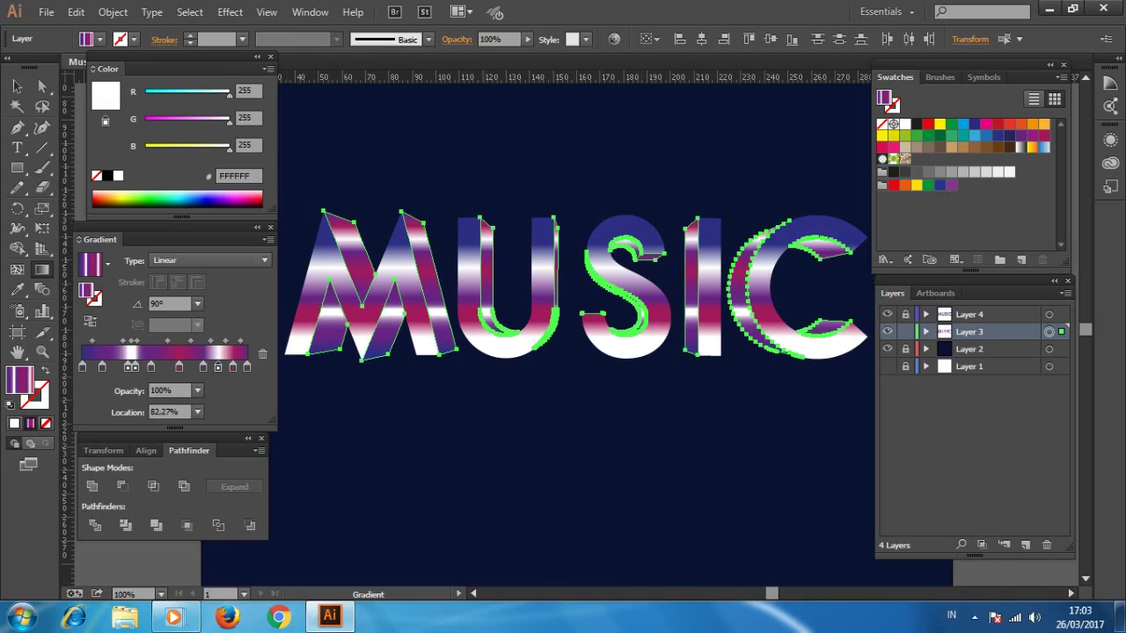
{"action": "key", "text": "v"}
{"action": "left_click", "coordinate": [336, 356]}
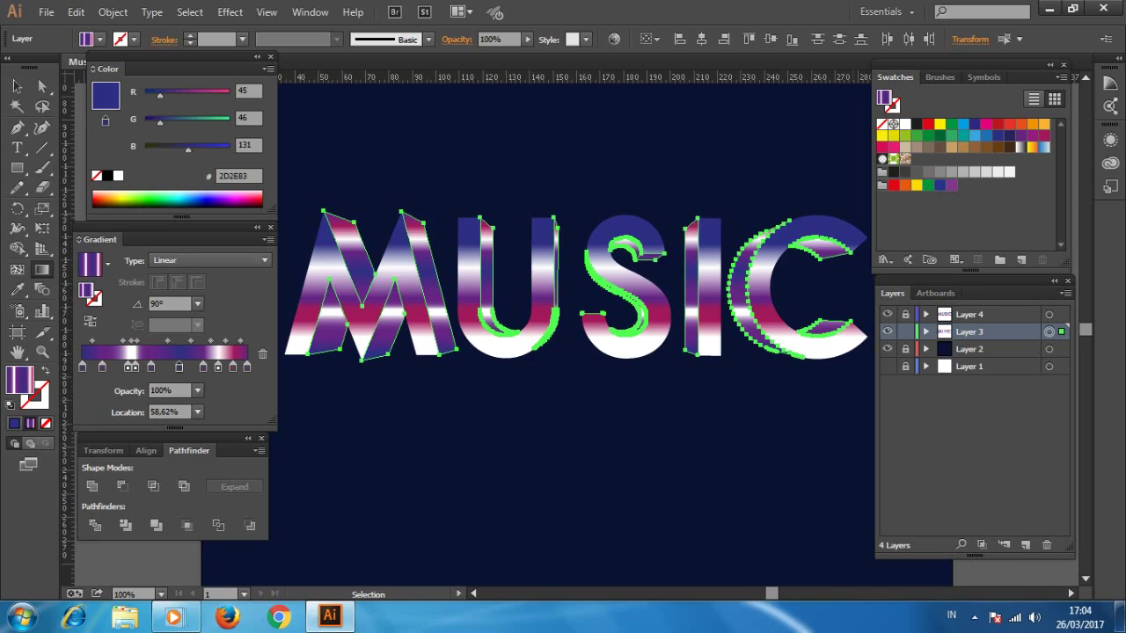
Step: Redraw the gradient top to bottom through the letters and deselect
{"action": "key", "text": "g"}
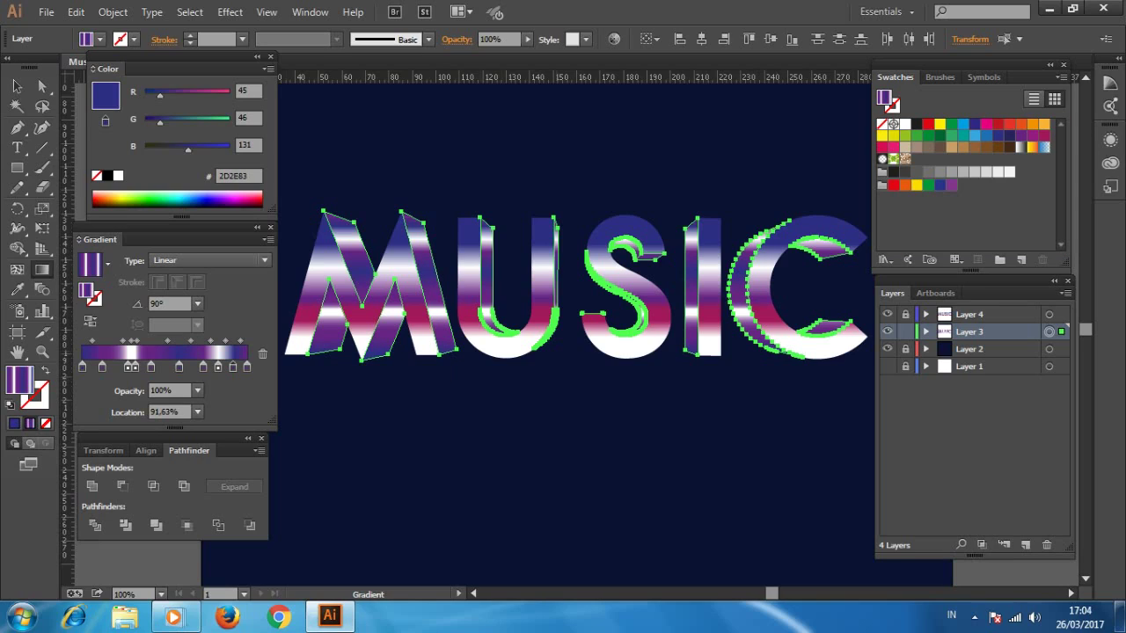
{"action": "left_click_drag", "start_coordinate": [628, 224], "coordinate": [629, 350]}
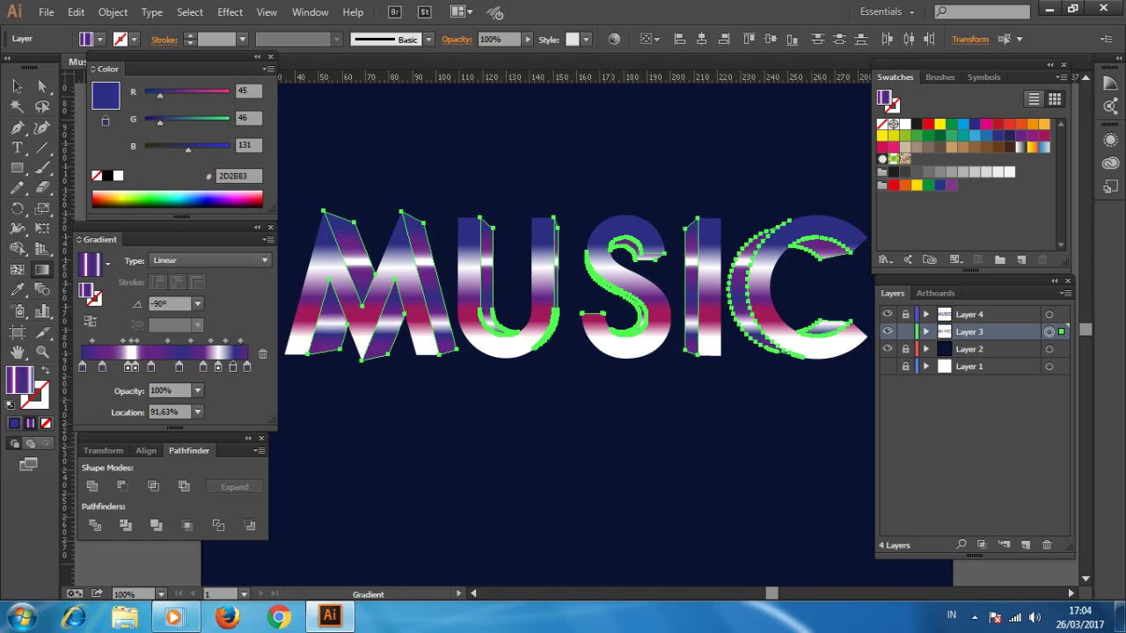
{"action": "left_click_drag", "start_coordinate": [603, 234], "coordinate": [603, 340]}
{"action": "left_click_drag", "start_coordinate": [621, 242], "coordinate": [622, 348]}
{"action": "key", "text": "v"}
{"action": "key", "text": "ctrl+shift+a"}
{"action": "key", "text": "z"}
{"action": "key", "text": "ctrl+minus"}
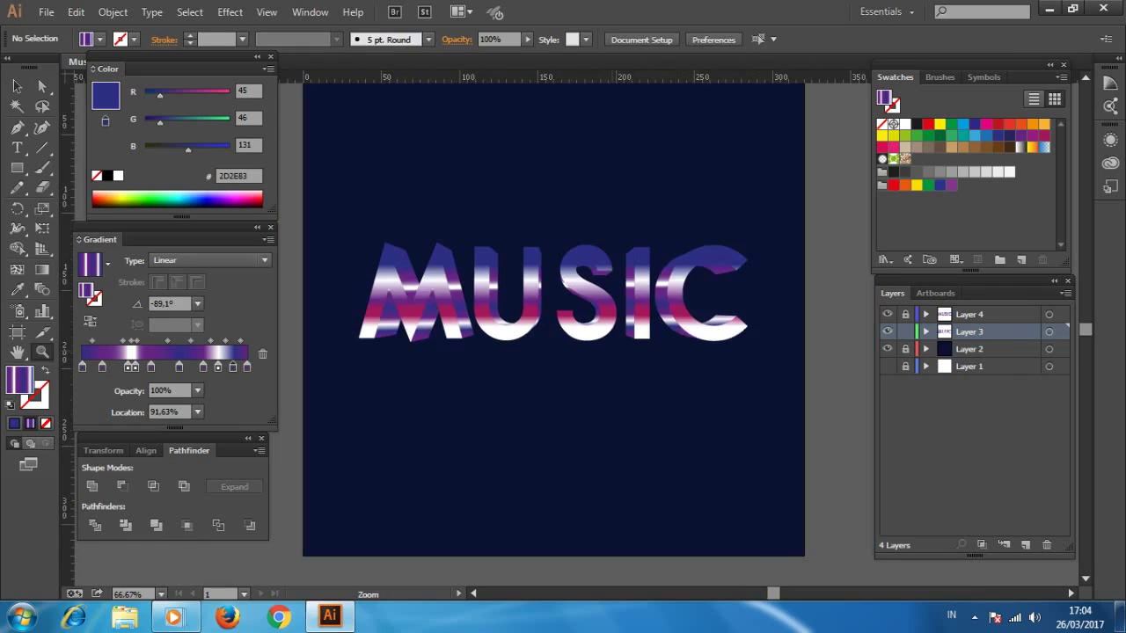
Step: Select all Layer 3 letters, delete one gradient stop and move the first stop to the start
{"action": "key", "text": "ctrl+minus"}
{"action": "left_click", "coordinate": [559, 264]}
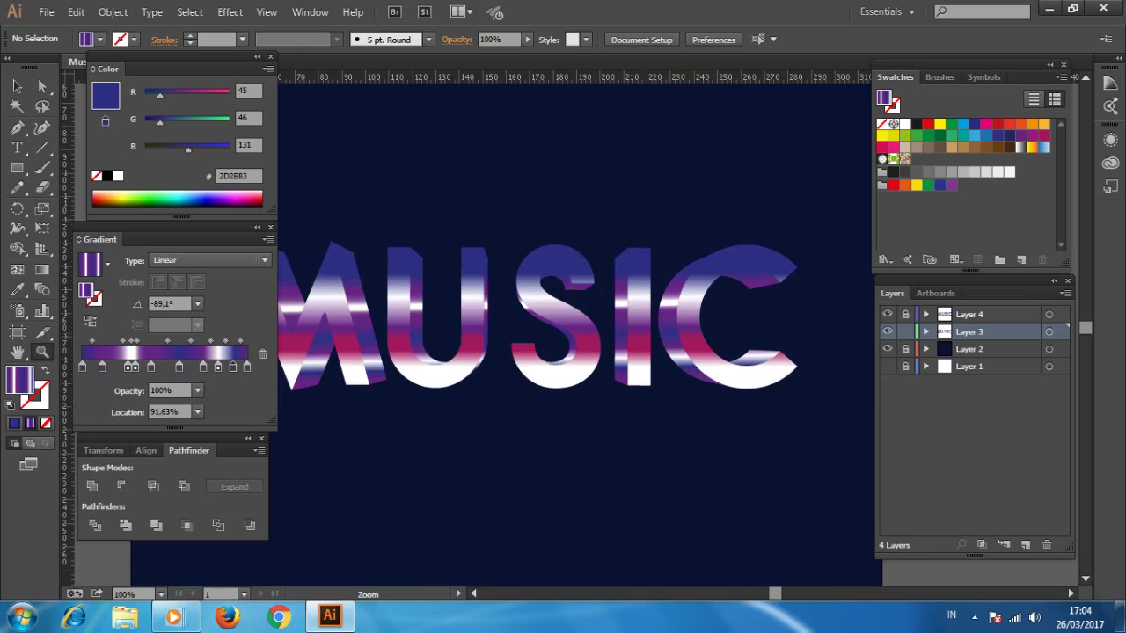
{"action": "key", "text": "ctrl+minus"}
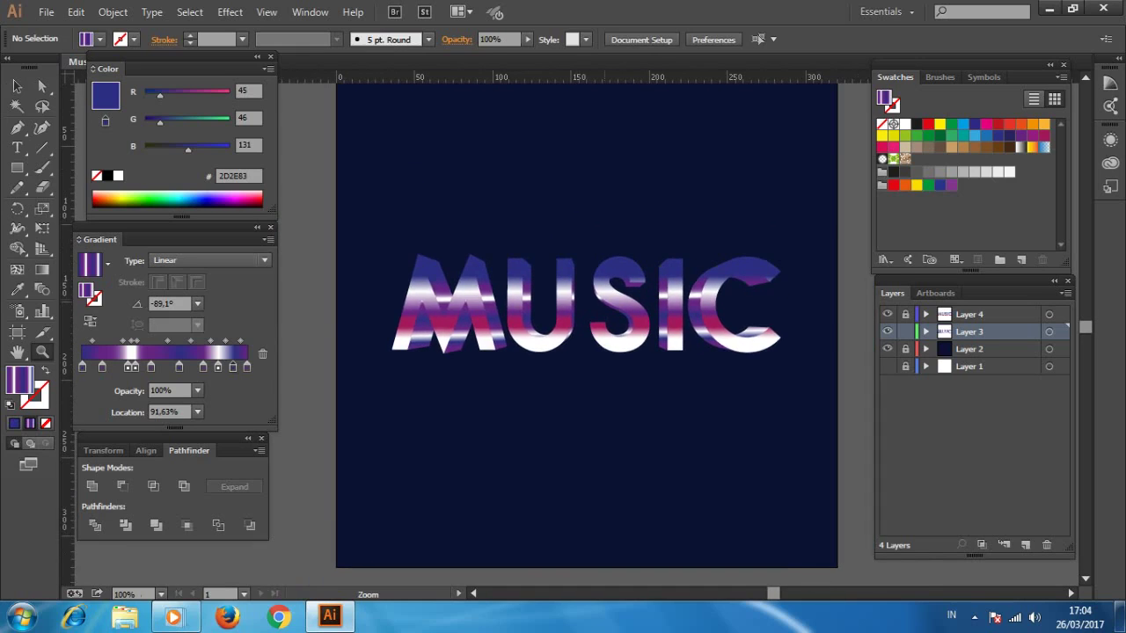
{"action": "key", "text": "ctrl+plus"}
{"action": "key", "text": "v"}
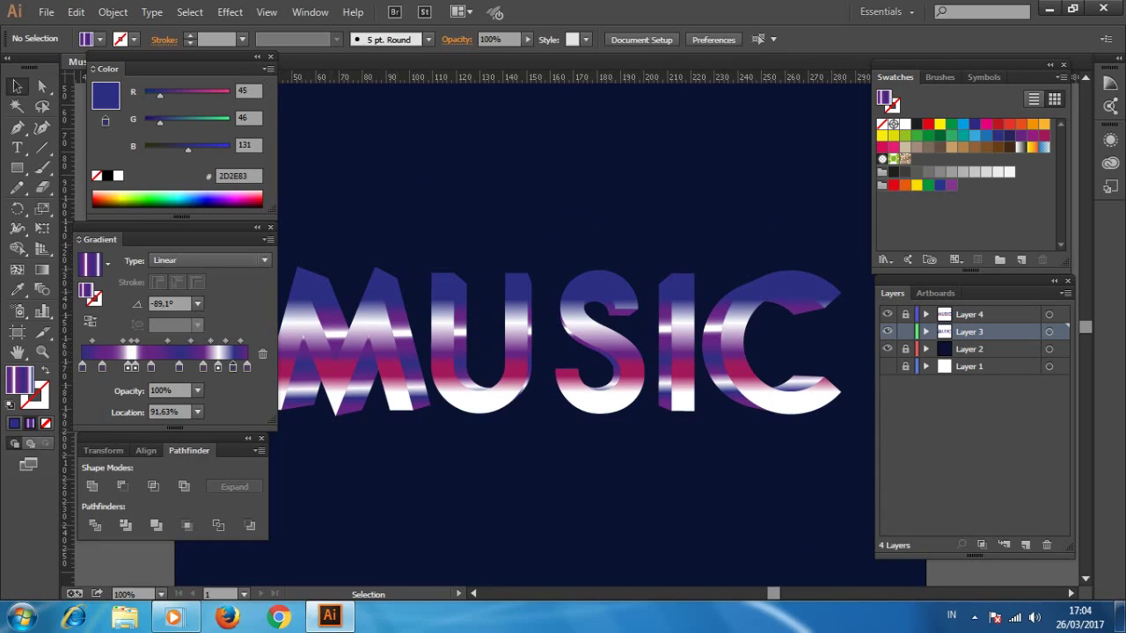
{"action": "left_click", "coordinate": [1048, 331]}
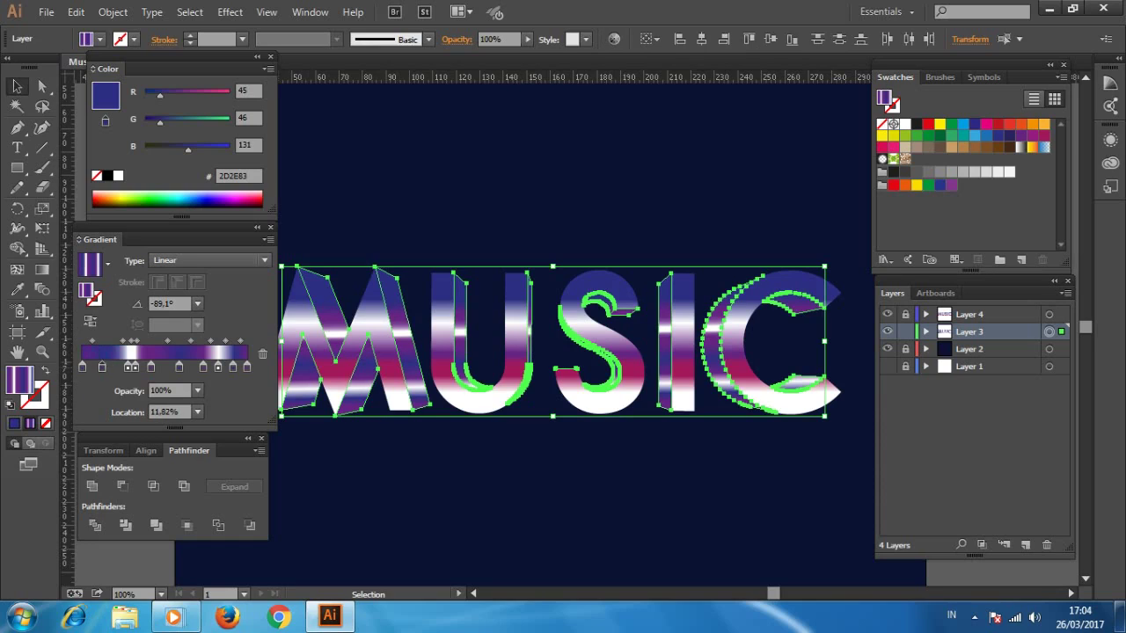
{"action": "left_click_drag", "start_coordinate": [130, 366], "coordinate": [124, 404]}
{"action": "mouse_move", "coordinate": [102, 366]}
{"action": "left_mouse_down"}
{"action": "mouse_move", "coordinate": [82, 366]}
{"action": "mouse_move", "coordinate": [99, 366]}
{"action": "left_mouse_up"}
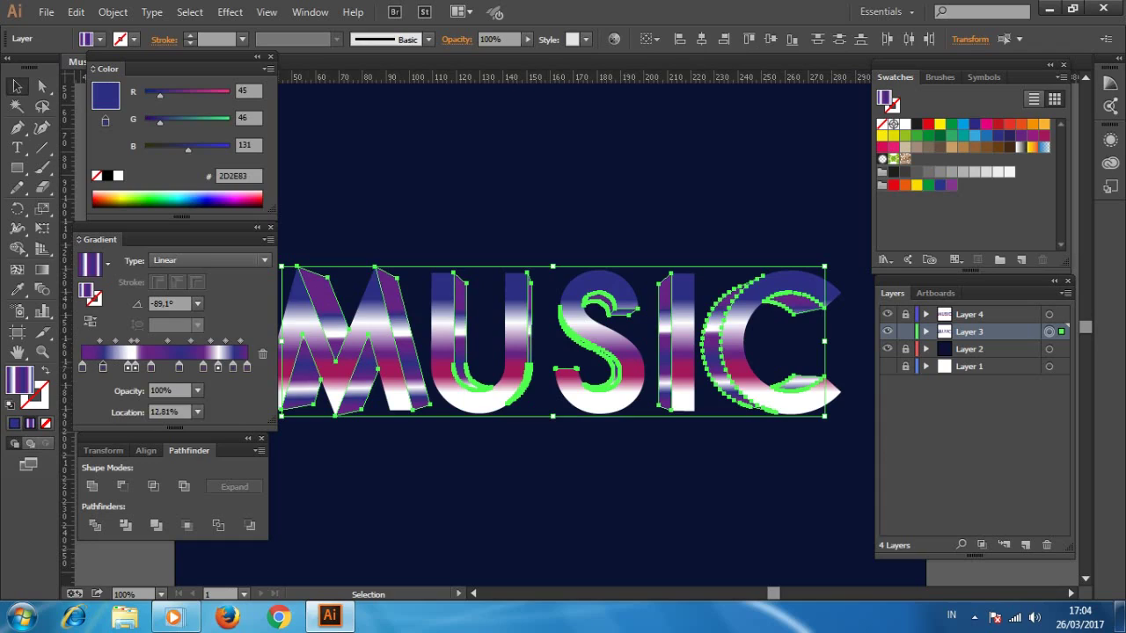
Step: Drag the gradient vertically down through the S, then deselect
{"action": "key", "text": "g"}
{"action": "left_click_drag", "start_coordinate": [604, 275], "coordinate": [604, 396]}
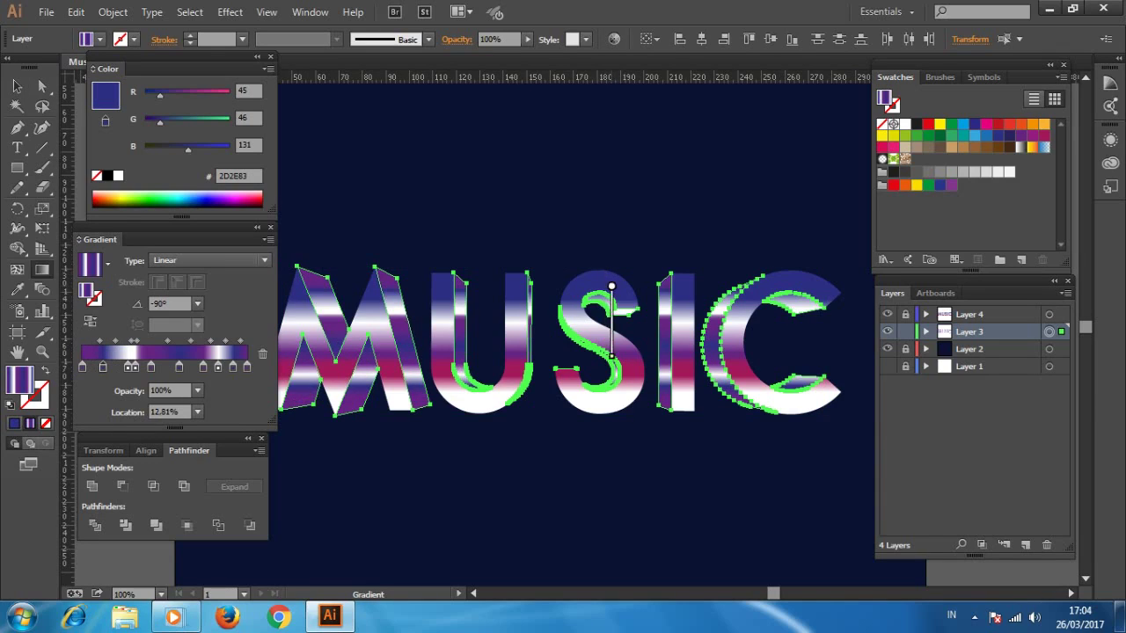
{"action": "left_click_drag", "start_coordinate": [604, 279], "coordinate": [604, 398]}
{"action": "left_click_drag", "start_coordinate": [579, 301], "coordinate": [579, 395]}
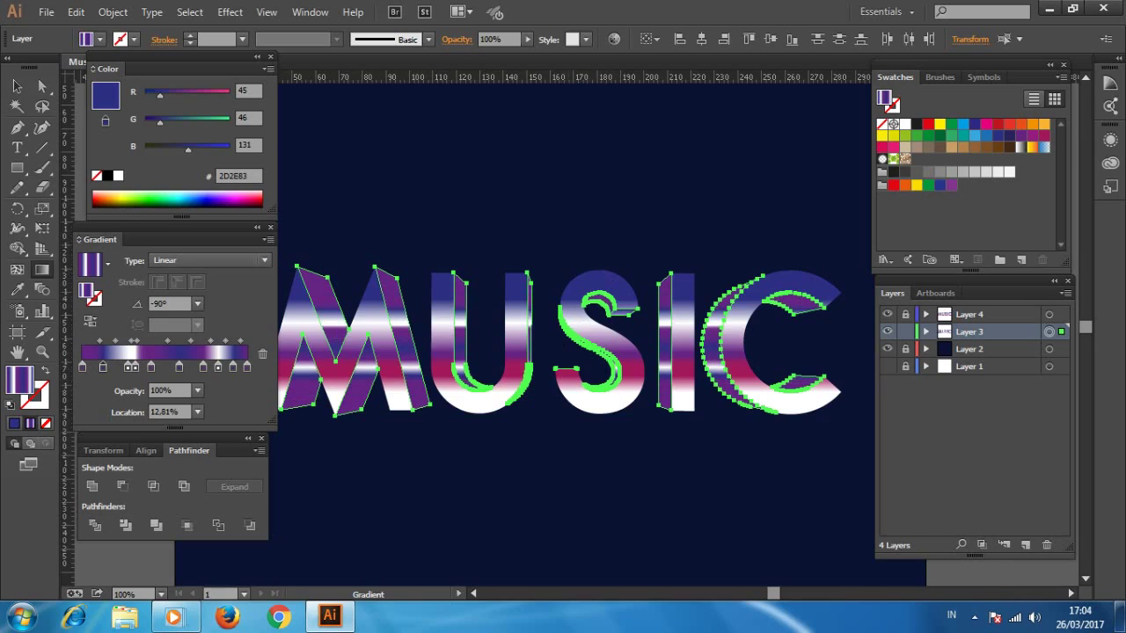
{"action": "key", "text": "ctrl+shift+a"}
{"action": "key", "text": "ctrl+0"}
{"action": "key", "text": "ctrl+minus"}
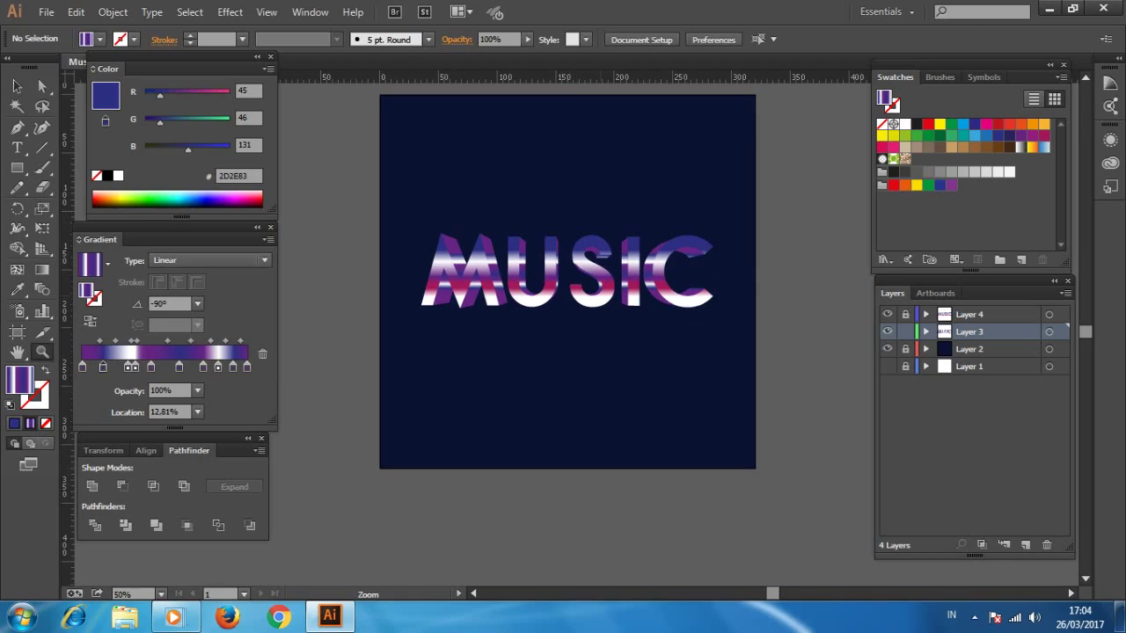
Step: Reselect all the MUSIC paths with the whole word in view
{"action": "left_click", "coordinate": [513, 255]}
{"action": "key", "text": "v"}
{"action": "left_click", "coordinate": [563, 369]}
{"action": "key", "text": "ctrl+a"}
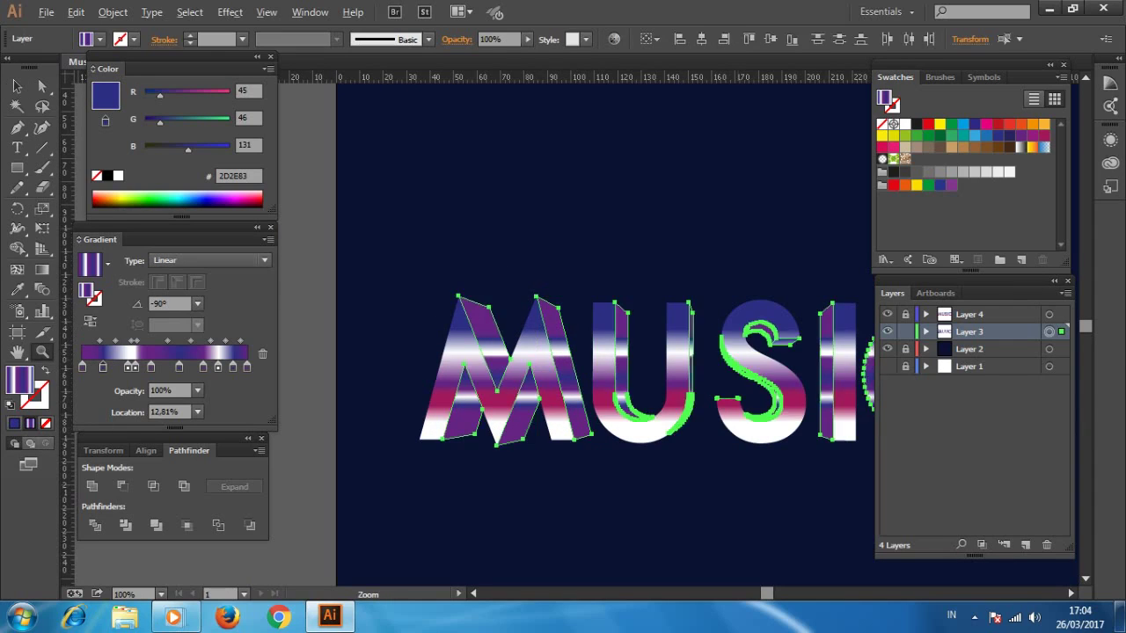
{"action": "key", "text": "ctrl+0"}
{"action": "key", "text": "g"}
Step: Make the gradient run exactly vertical at -90°, deselect, and lock Layer 3
{"action": "left_click_drag", "start_coordinate": [645, 290], "coordinate": [649, 431]}
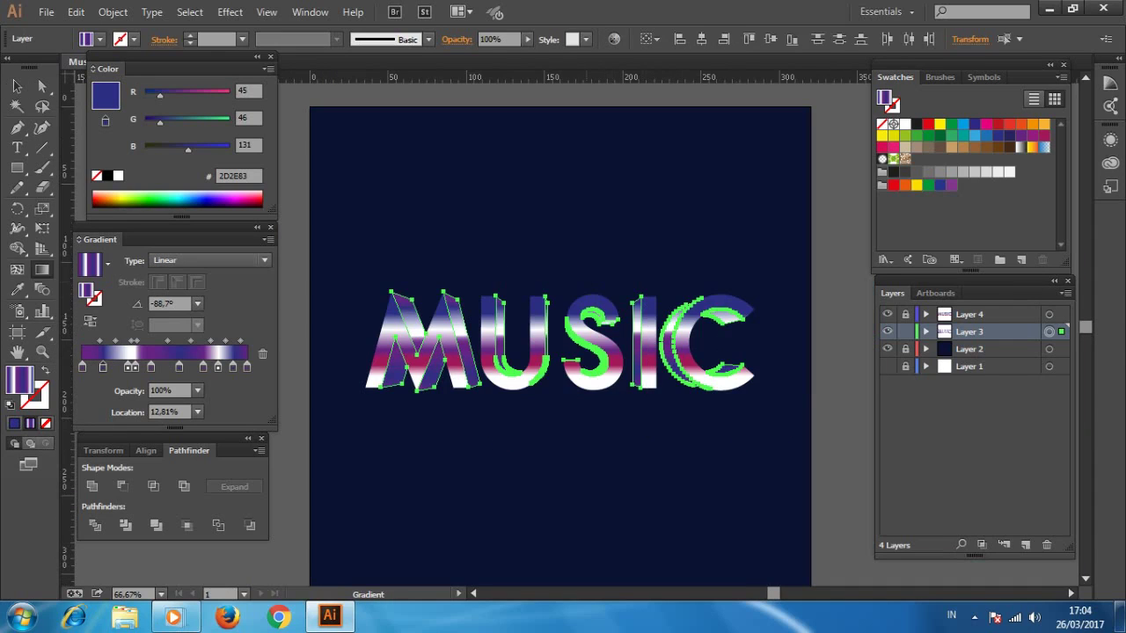
{"action": "left_click_drag", "start_coordinate": [587, 280], "coordinate": [585, 406]}
{"action": "left_click_drag", "start_coordinate": [586, 280], "coordinate": [585, 407]}
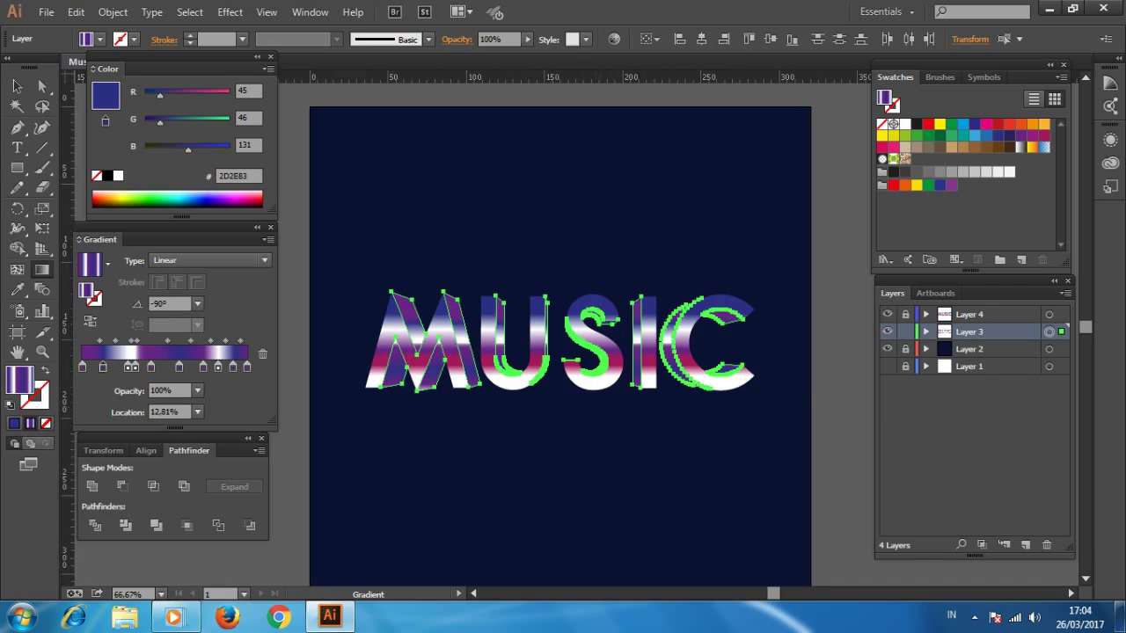
{"action": "left_click_drag", "start_coordinate": [585, 288], "coordinate": [585, 401]}
{"action": "left_click_drag", "start_coordinate": [576, 274], "coordinate": [576, 413]}
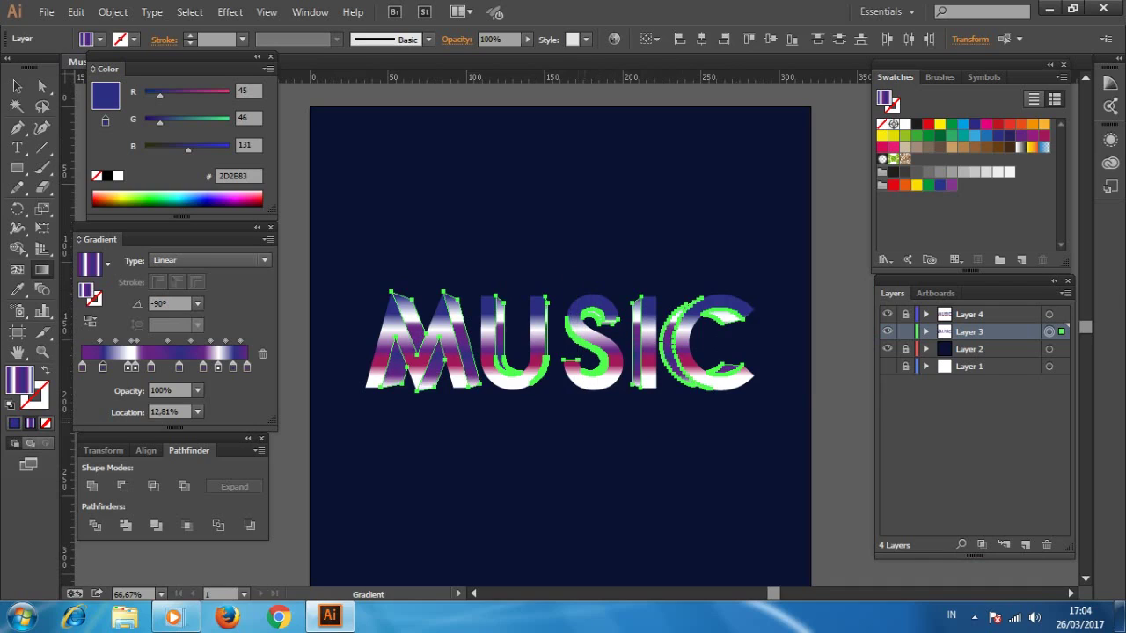
{"action": "key", "text": "v"}
{"action": "key", "text": "ctrl+shift+a"}
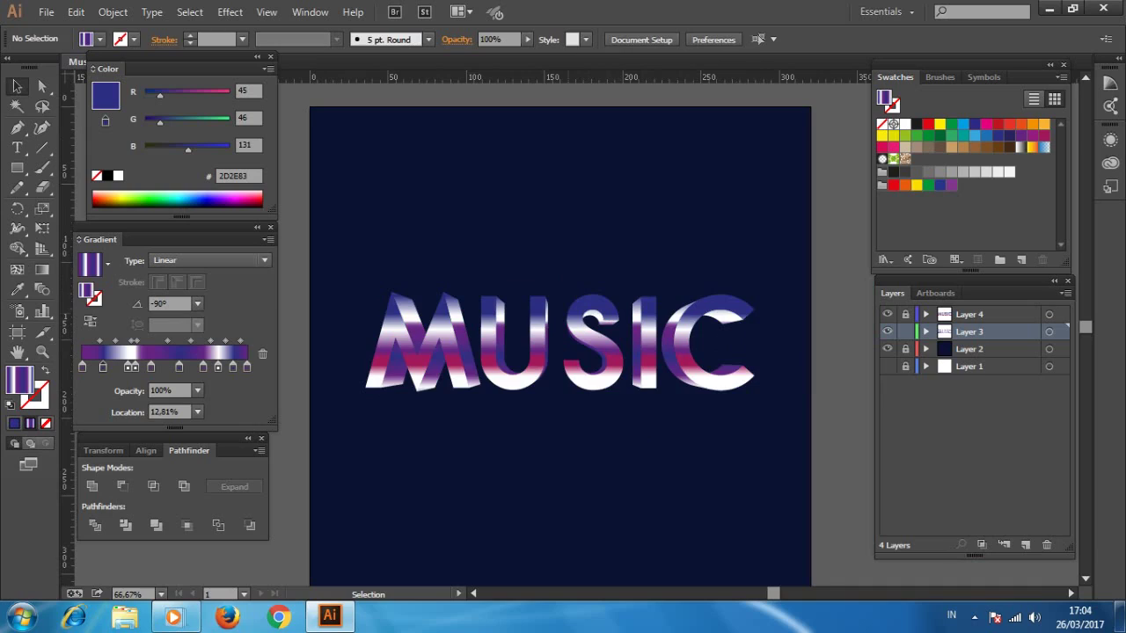
{"action": "left_click", "coordinate": [905, 332]}
Step: Duplicate Layer 4, lock the original, and select all MUSIC on the copy
{"action": "left_click", "coordinate": [977, 314]}
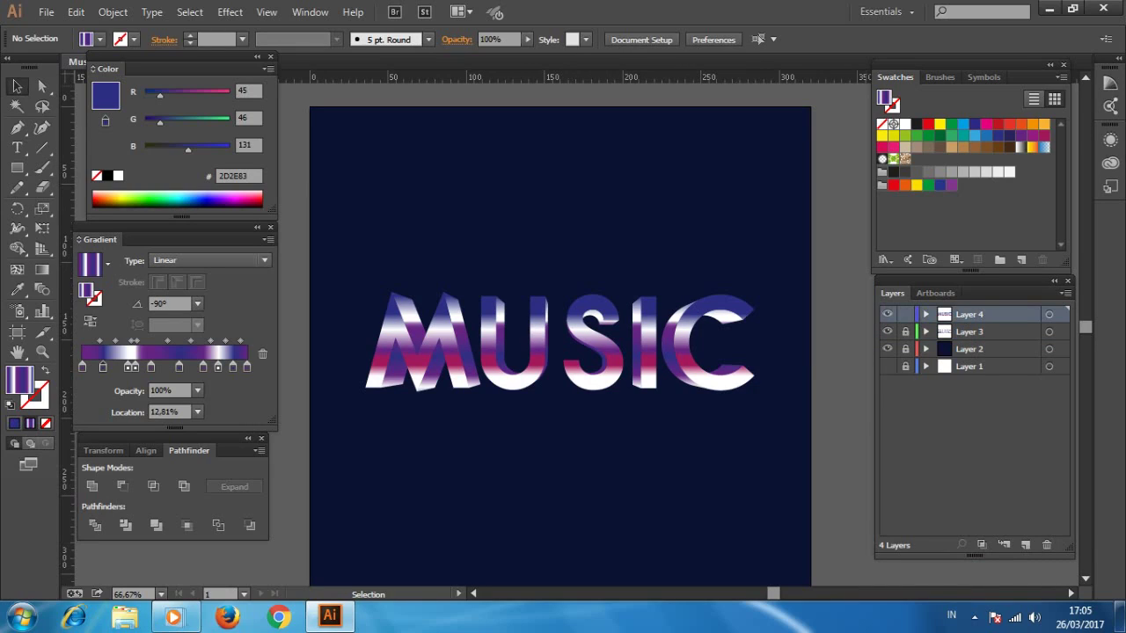
{"action": "left_click", "coordinate": [1065, 293]}
{"action": "left_click", "coordinate": [928, 209]}
{"action": "left_click", "coordinate": [905, 331]}
{"action": "left_click", "coordinate": [1048, 314]}
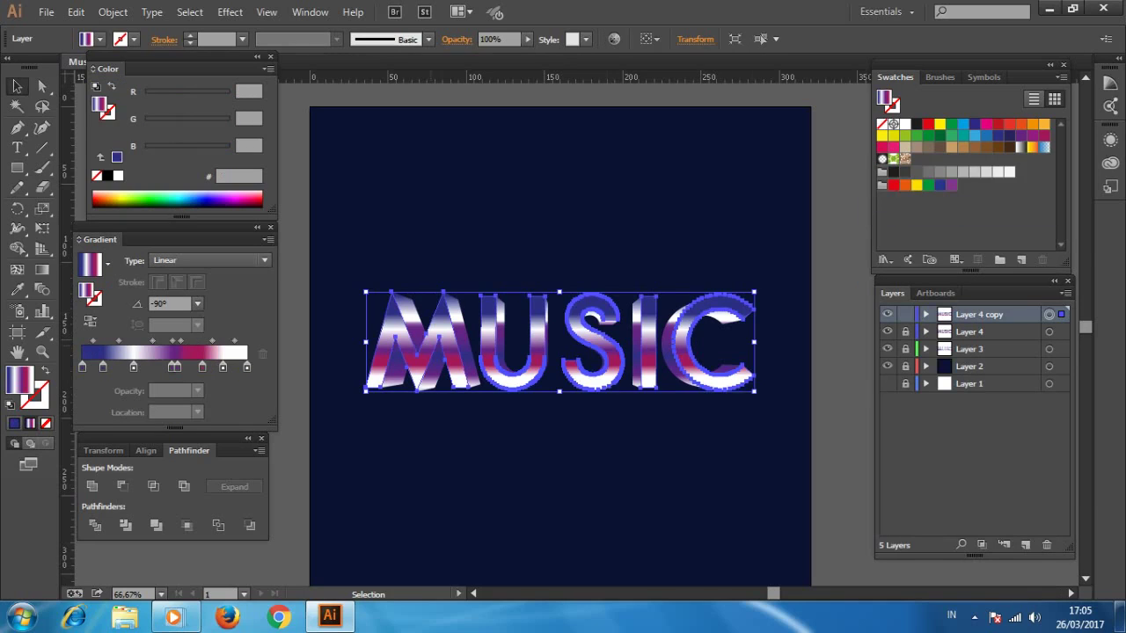
Step: Give the copied letters no fill and a green 4 pt stroke
{"action": "left_click", "coordinate": [159, 200]}
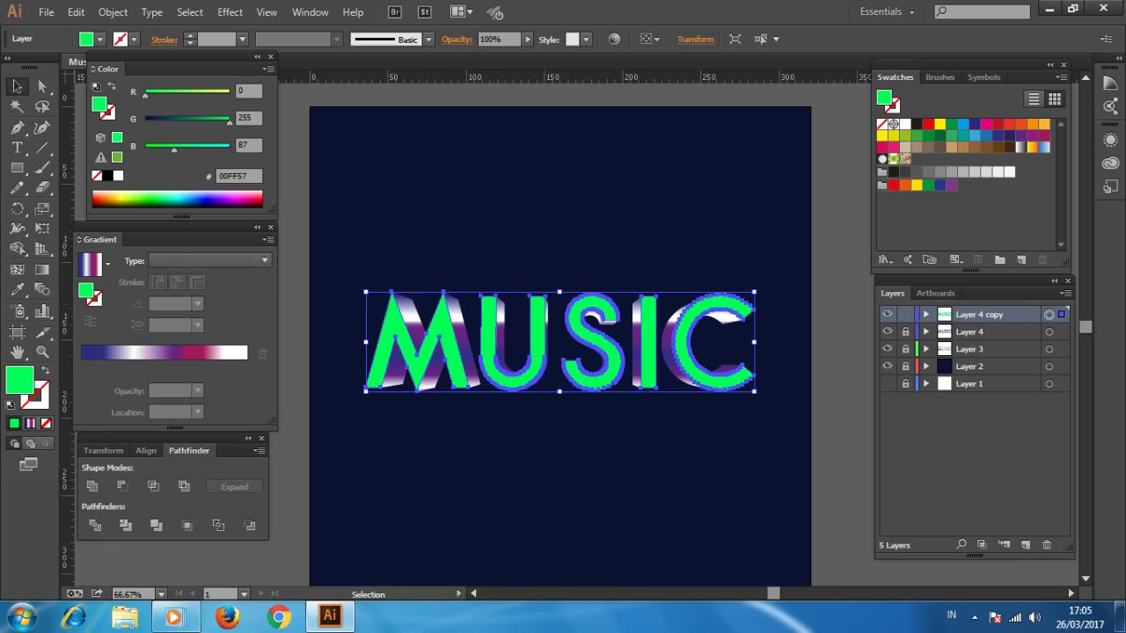
{"action": "left_click", "coordinate": [46, 423]}
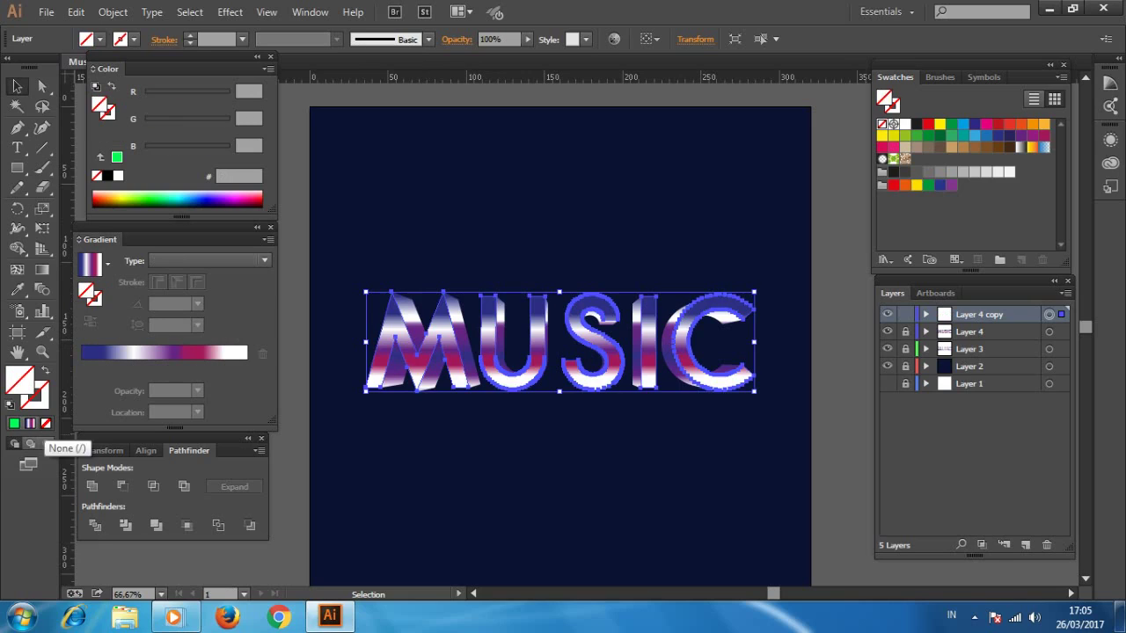
{"action": "left_click", "coordinate": [35, 397]}
{"action": "left_click", "coordinate": [42, 352]}
{"action": "double_click", "coordinate": [497, 256]}
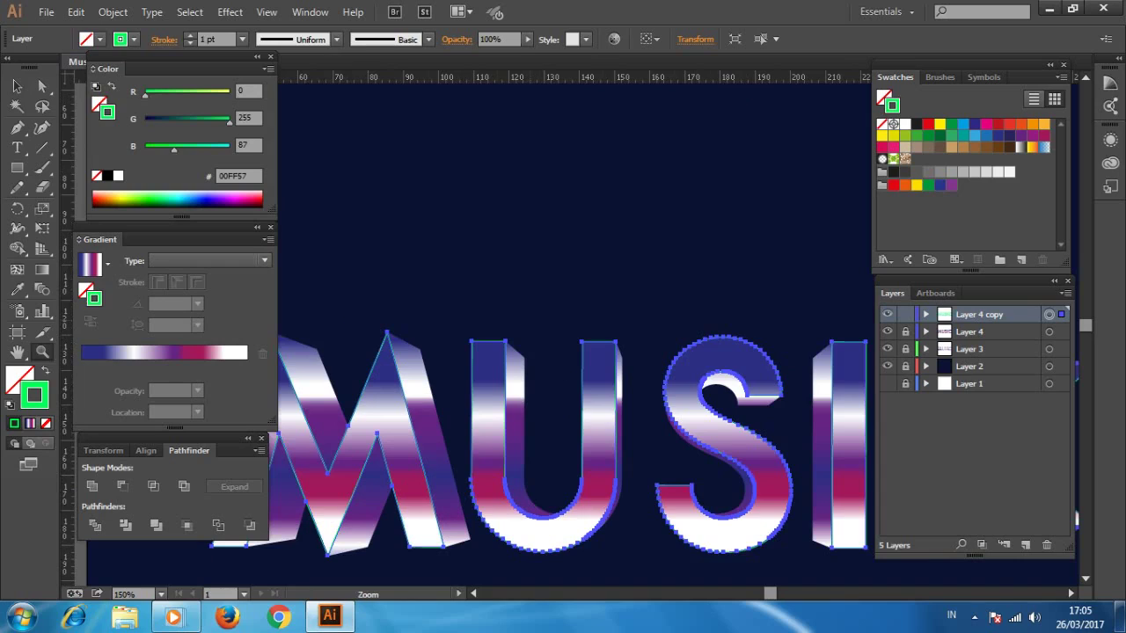
{"action": "left_click", "coordinate": [242, 39]}
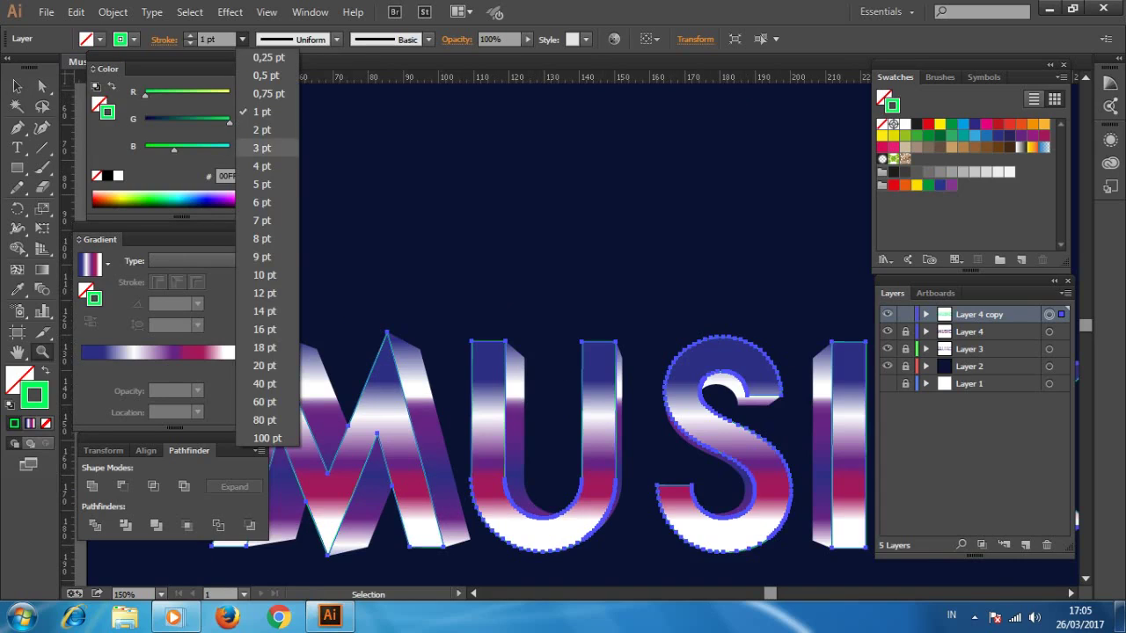
{"action": "left_click", "coordinate": [261, 166]}
{"action": "key", "text": "ctrl+minus"}
{"action": "key", "text": "ctrl+minus"}
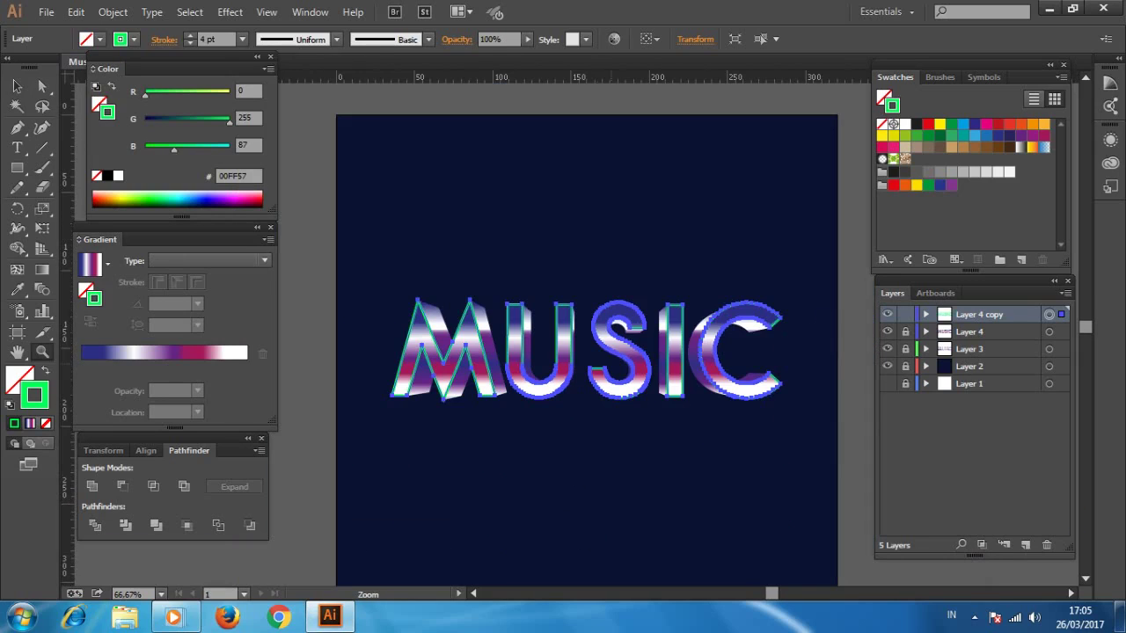
Step: Expand the green 4 pt MUSIC outlines with Object > Expand, Fill and Stroke checked
{"action": "left_click", "coordinate": [112, 11]}
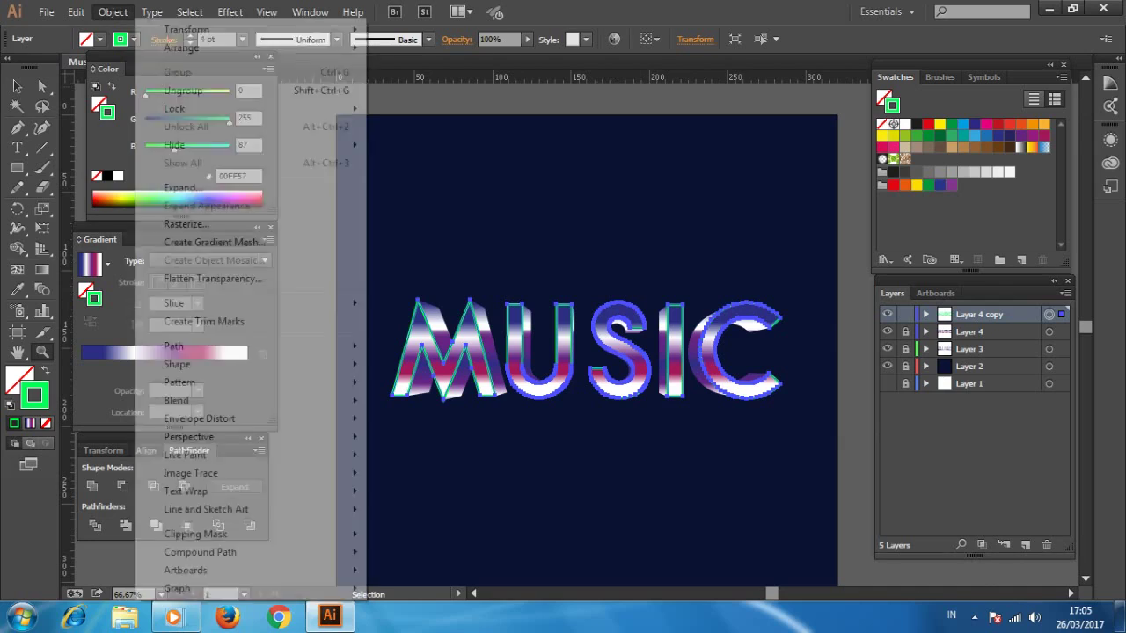
{"action": "left_click", "coordinate": [182, 188]}
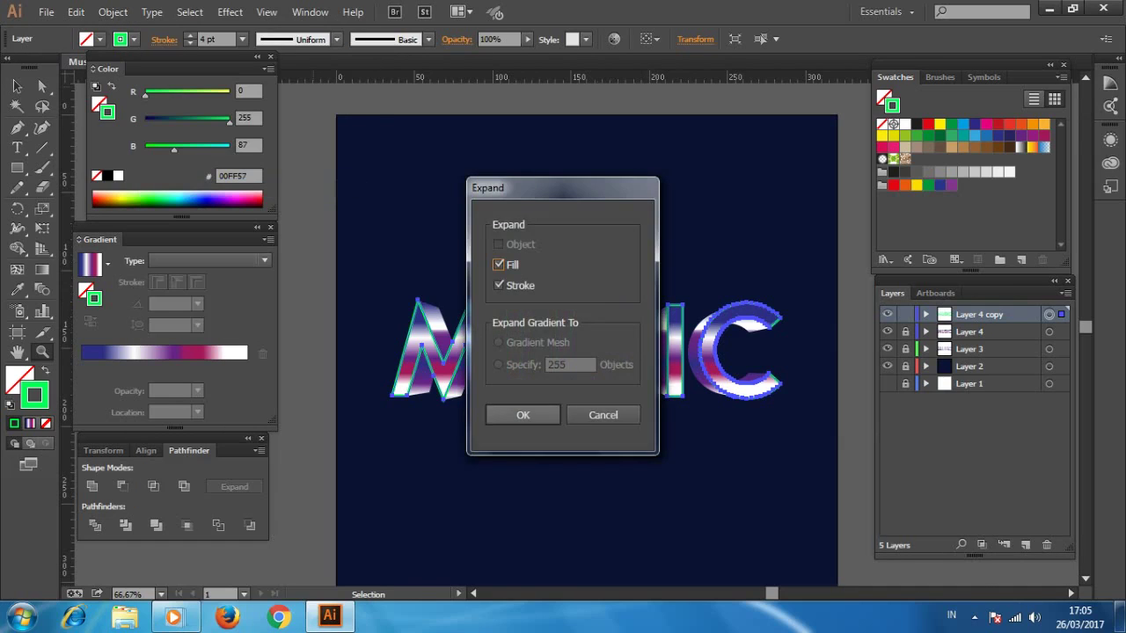
{"action": "left_click", "coordinate": [523, 414]}
{"action": "key", "text": "ctrl+plus"}
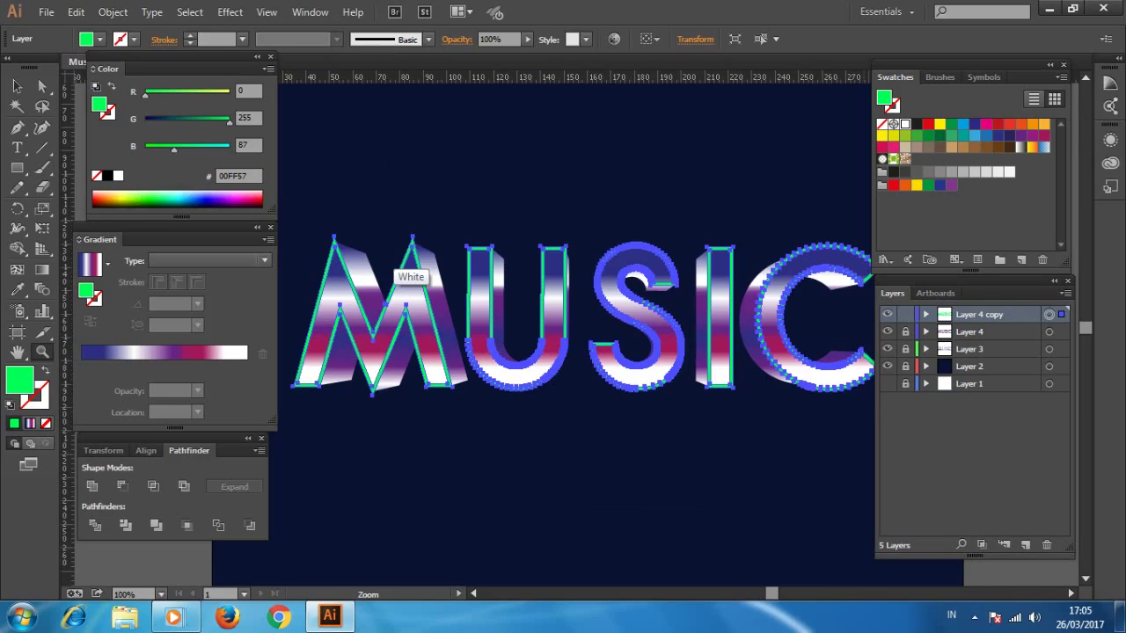
Step: Apply the gradient fill, remove the pink stop, and add a dark blue stop at 62.56%
{"action": "left_click", "coordinate": [156, 354]}
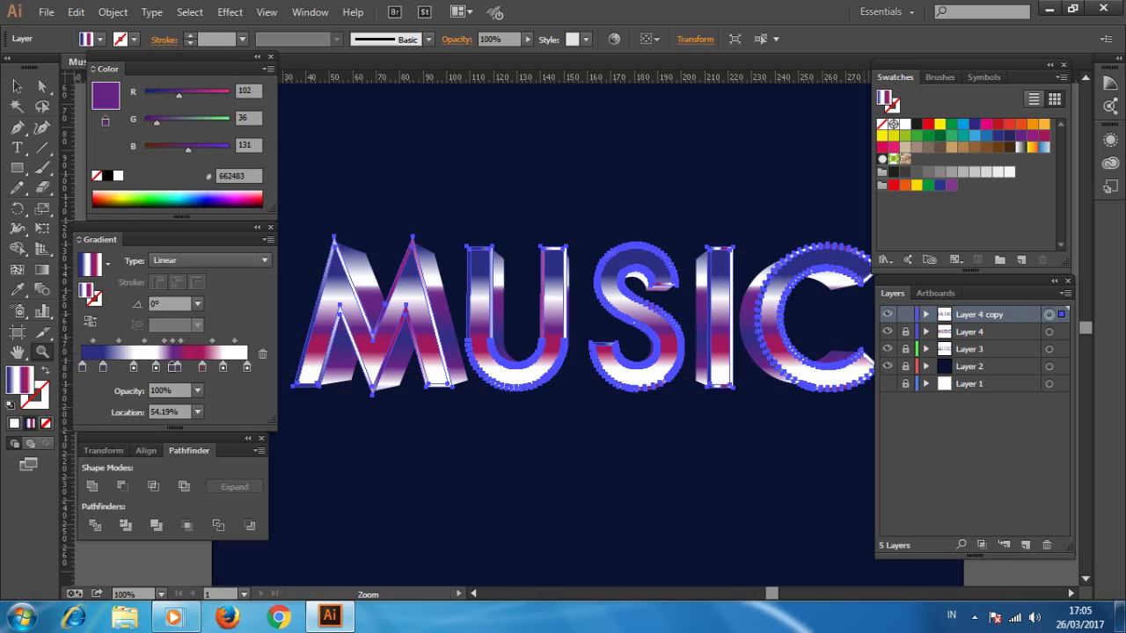
{"action": "left_click_drag", "start_coordinate": [175, 366], "coordinate": [180, 392]}
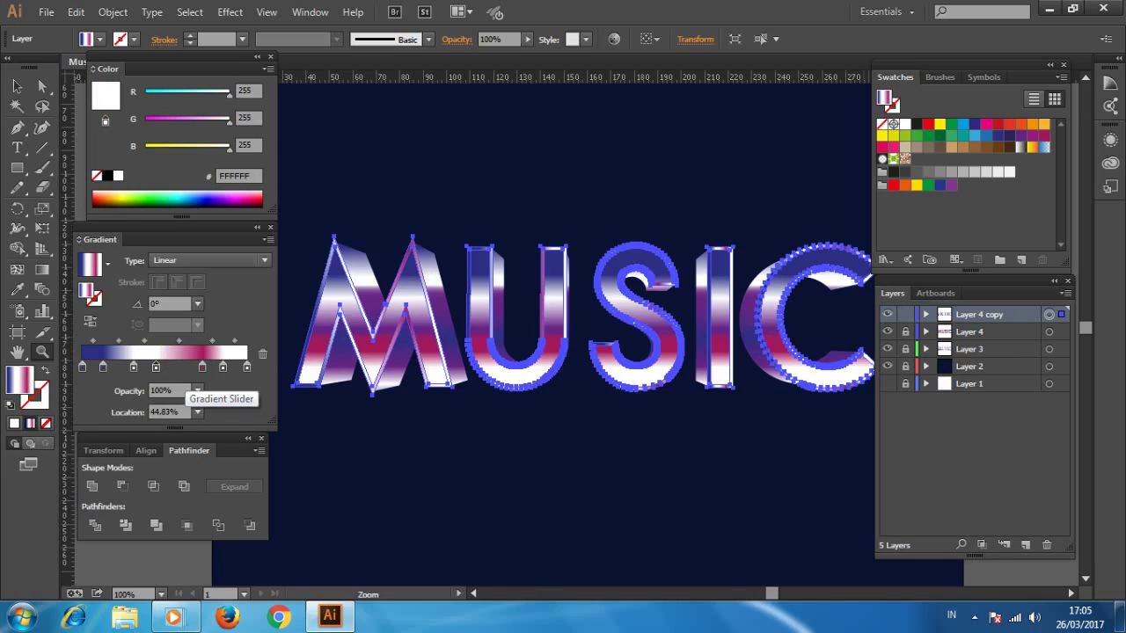
{"action": "mouse_move", "coordinate": [103, 366]}
{"action": "left_mouse_down"}
{"action": "mouse_move", "coordinate": [84, 366]}
{"action": "mouse_move", "coordinate": [85, 405]}
{"action": "left_mouse_up"}
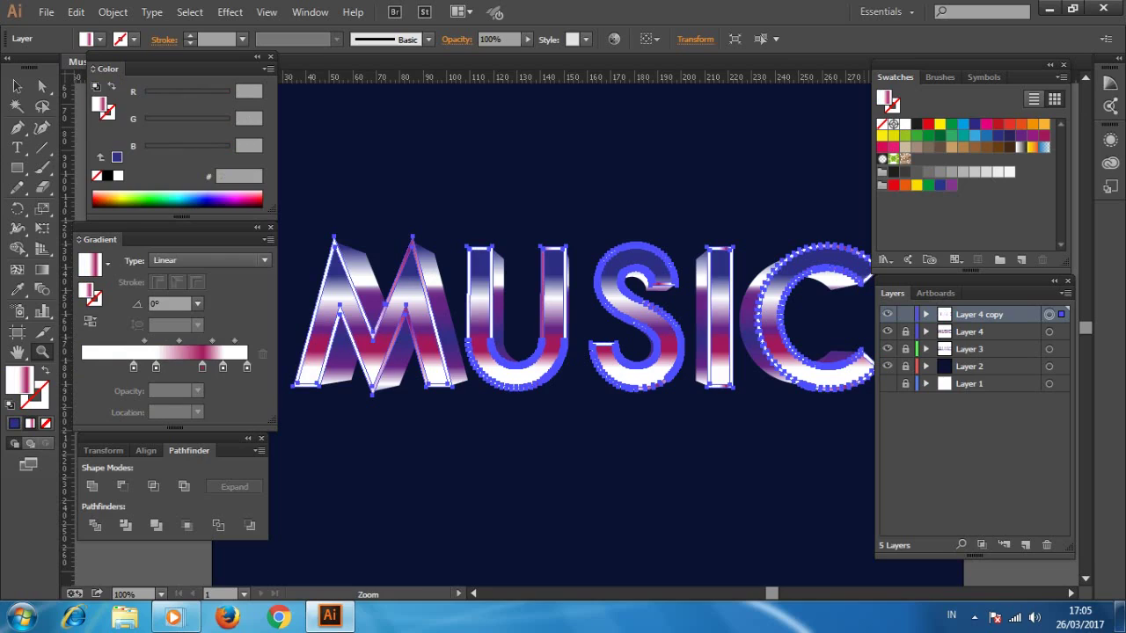
{"action": "left_click_drag", "start_coordinate": [203, 366], "coordinate": [204, 396]}
{"action": "left_click", "coordinate": [156, 366]}
{"action": "left_click", "coordinate": [997, 135]}
{"action": "left_click_drag", "start_coordinate": [998, 136], "coordinate": [186, 356]}
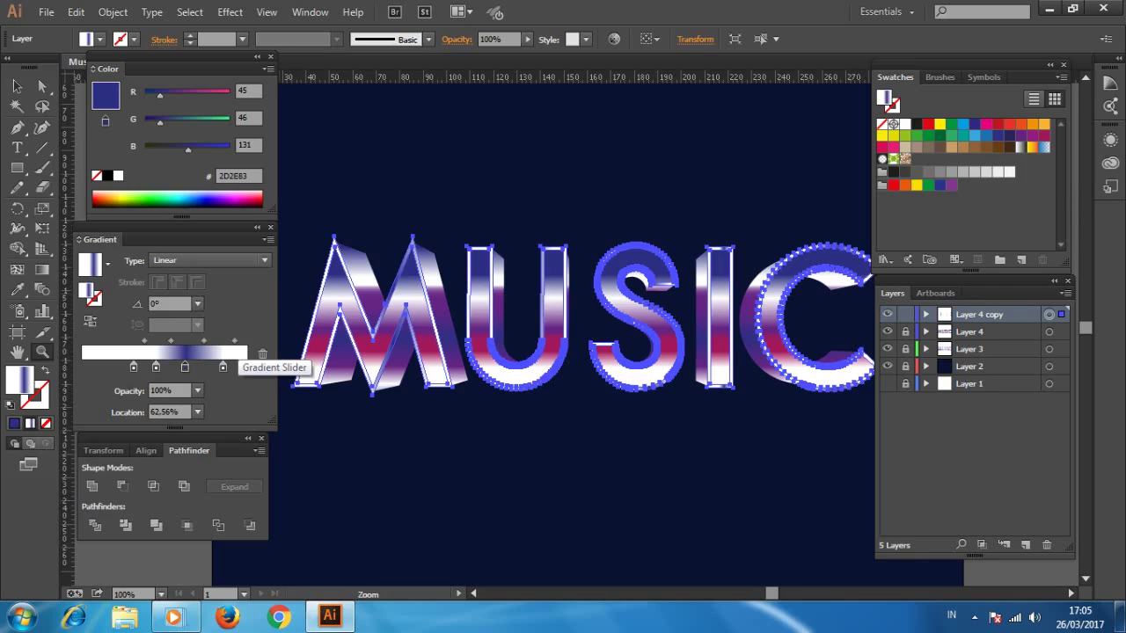
Step: Add alternating dark blue and white stops, white at 0% and another near 79.8%
{"action": "left_click_drag", "start_coordinate": [185, 366], "coordinate": [105, 365]}
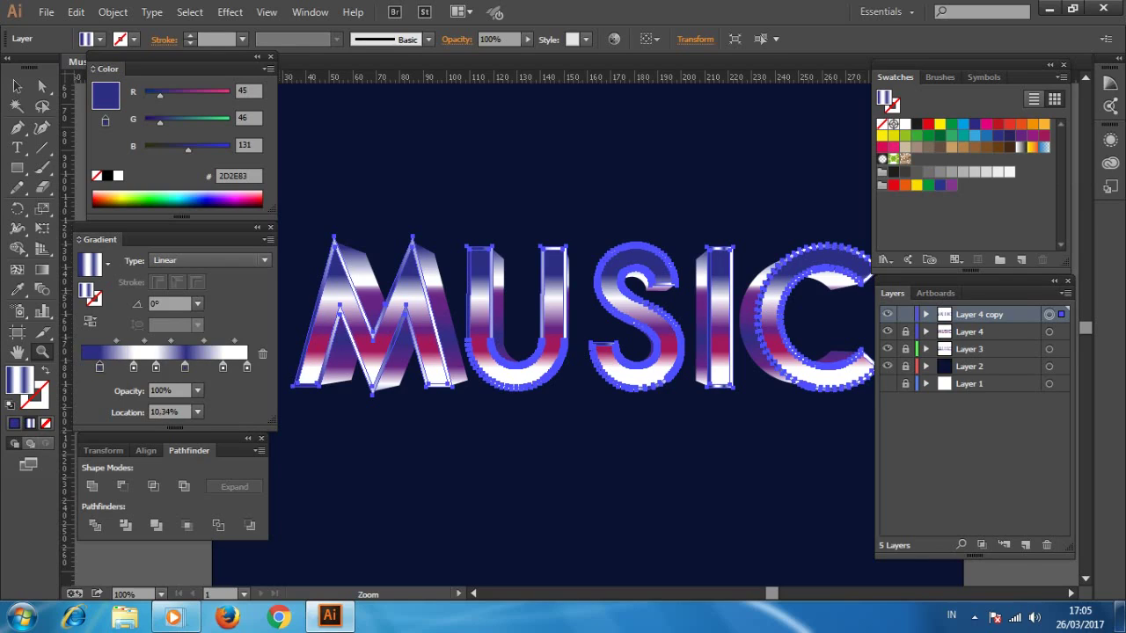
{"action": "left_click", "coordinate": [118, 175]}
{"action": "left_click_drag", "start_coordinate": [112, 366], "coordinate": [81, 366]}
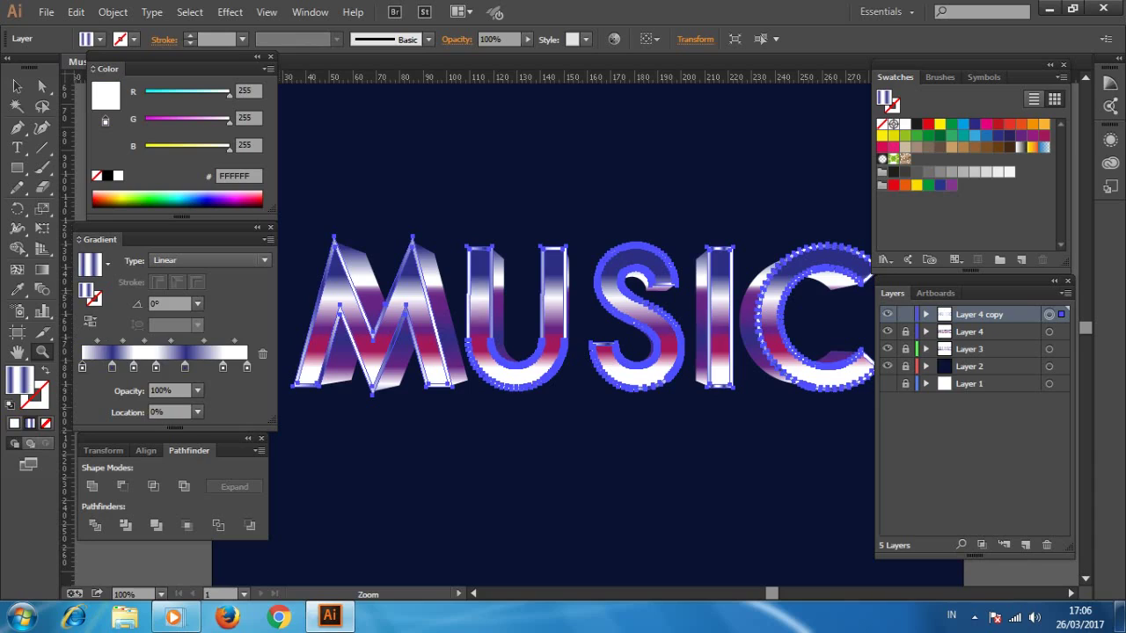
{"action": "left_click_drag", "start_coordinate": [211, 366], "coordinate": [236, 366]}
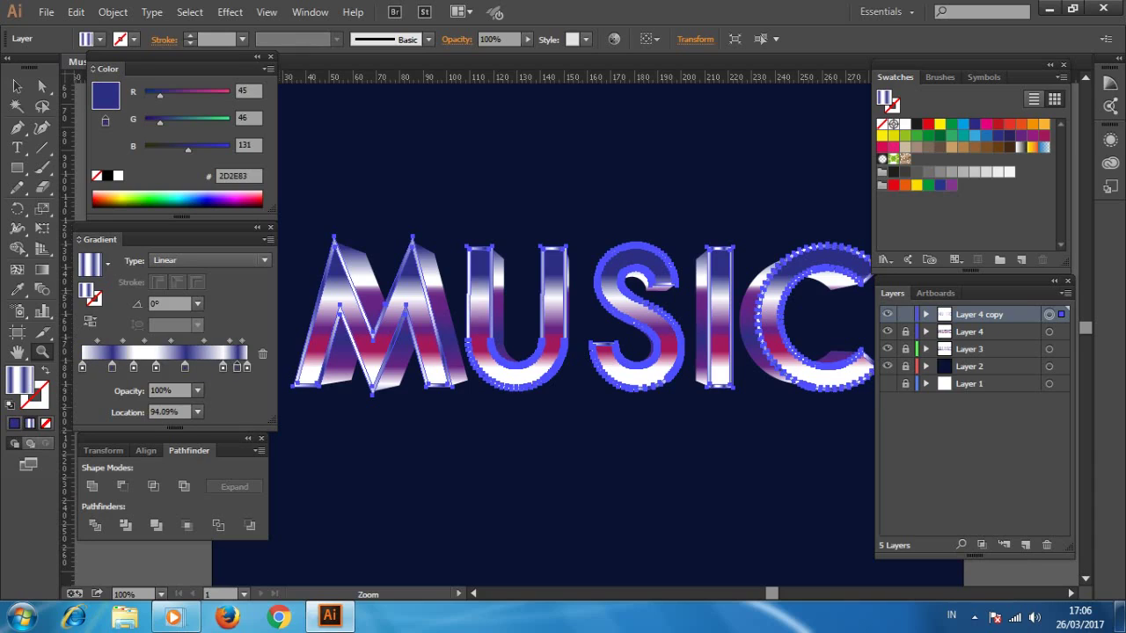
{"action": "left_click", "coordinate": [118, 175]}
Step: Run the gradient vertically across MUSIC at about -89.4°, then deselect
{"action": "key", "text": "g"}
{"action": "left_click_drag", "start_coordinate": [583, 235], "coordinate": [589, 394]}
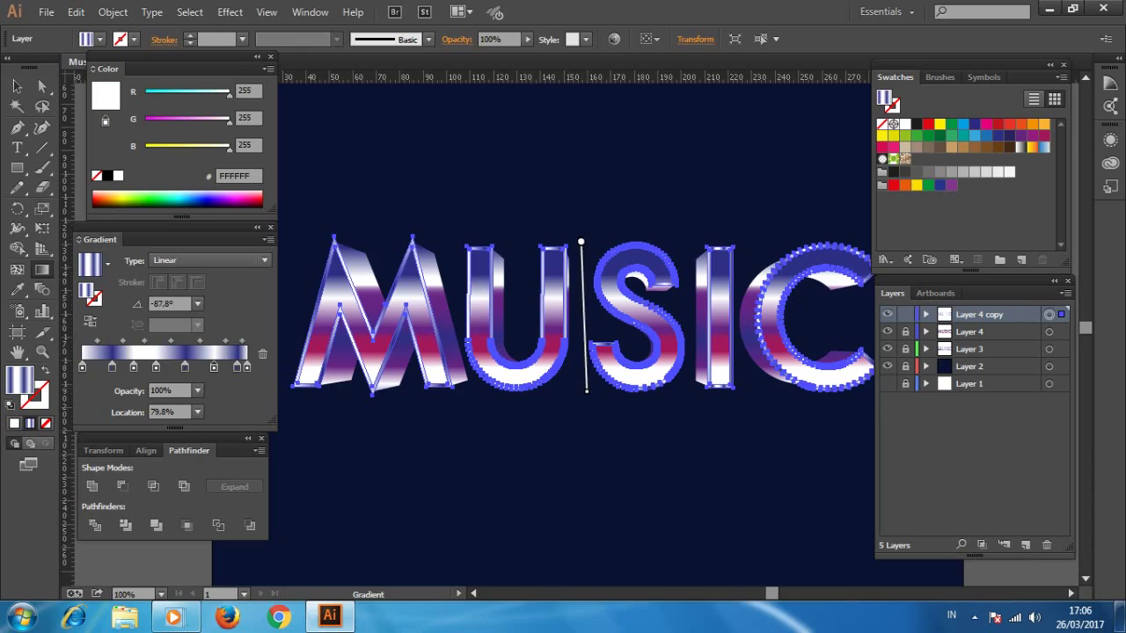
{"action": "left_click_drag", "start_coordinate": [604, 218], "coordinate": [603, 392]}
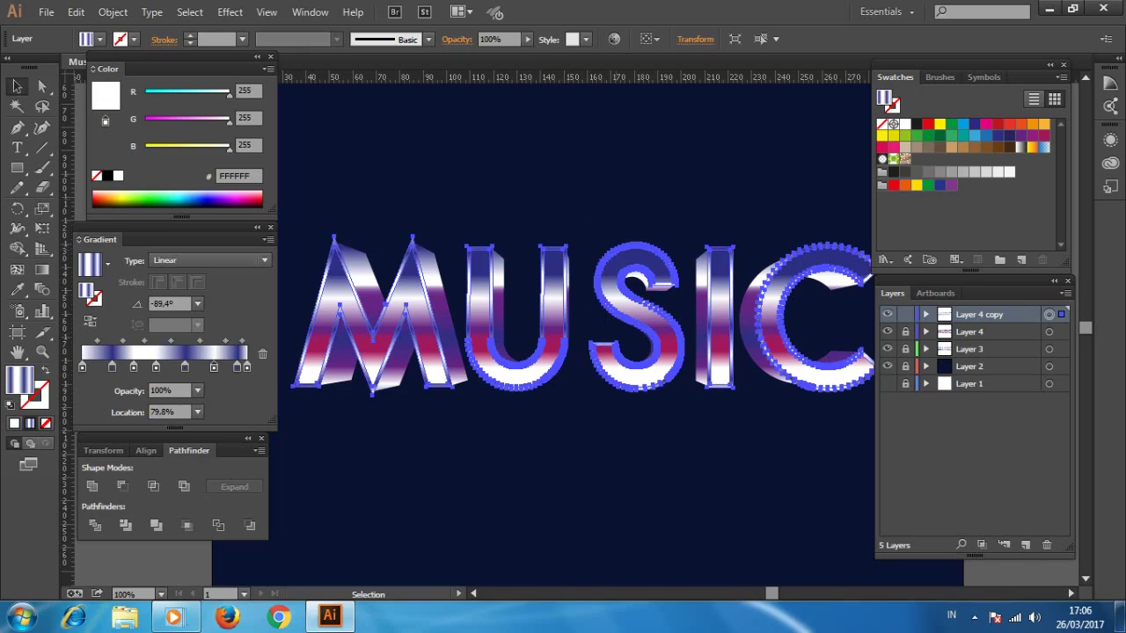
{"action": "key", "text": "v"}
{"action": "key", "text": "ctrl+shift+a"}
{"action": "key", "text": "z"}
{"action": "key", "text": "ctrl+minus"}
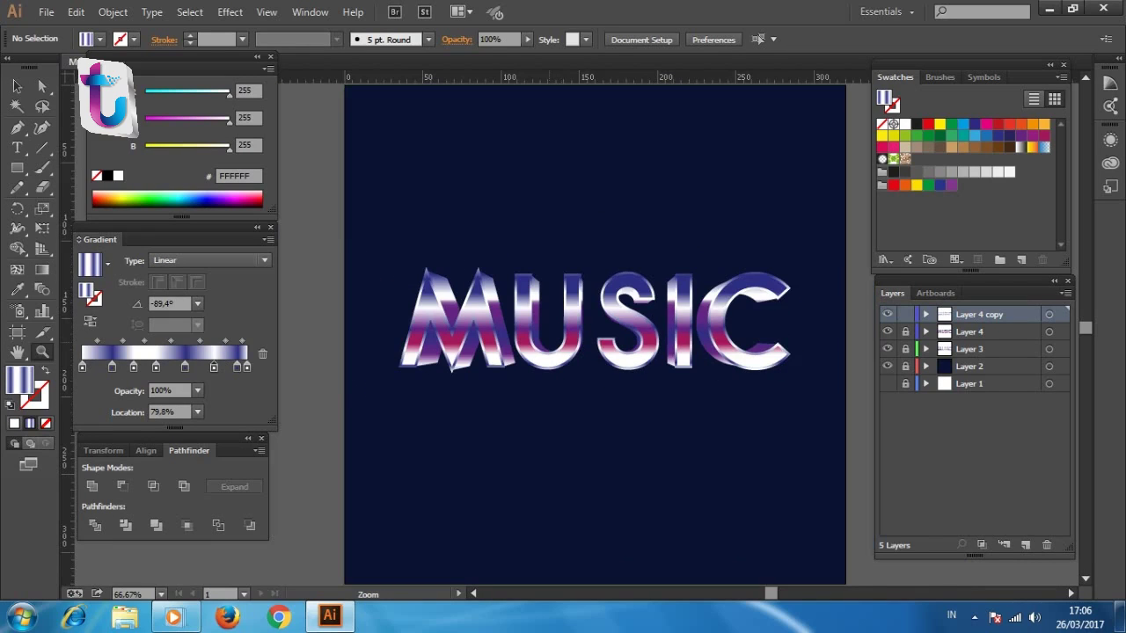
Step: Recolour the MUSIC gradient stops near 18% and 62.56% with a blue swatch
{"action": "key", "text": "ctrl+plus"}
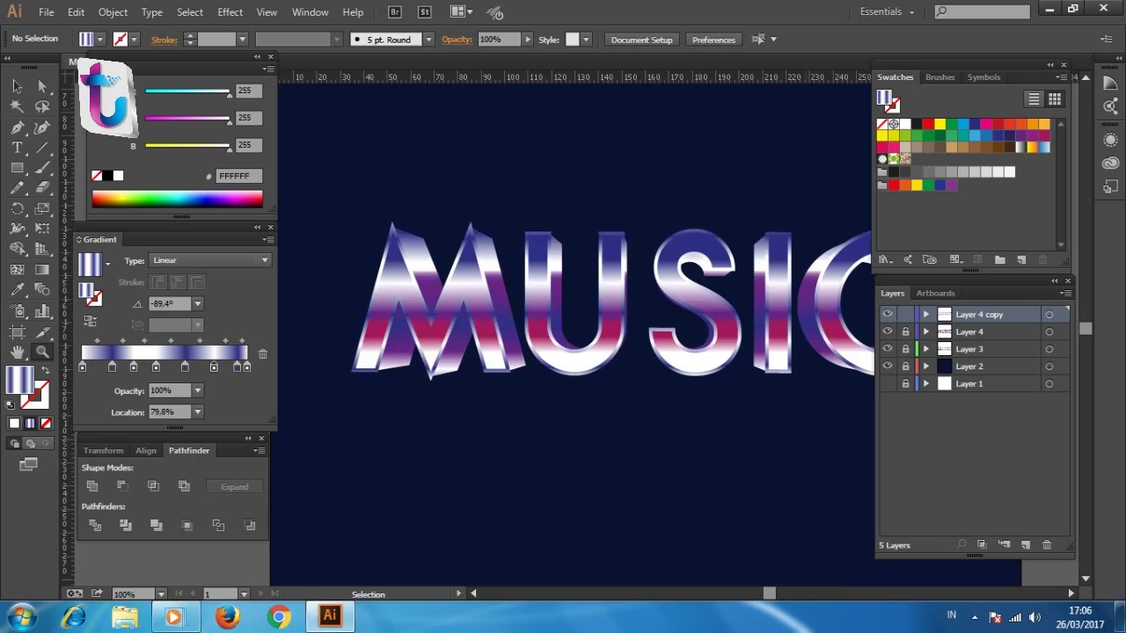
{"action": "key", "text": "ctrl+a"}
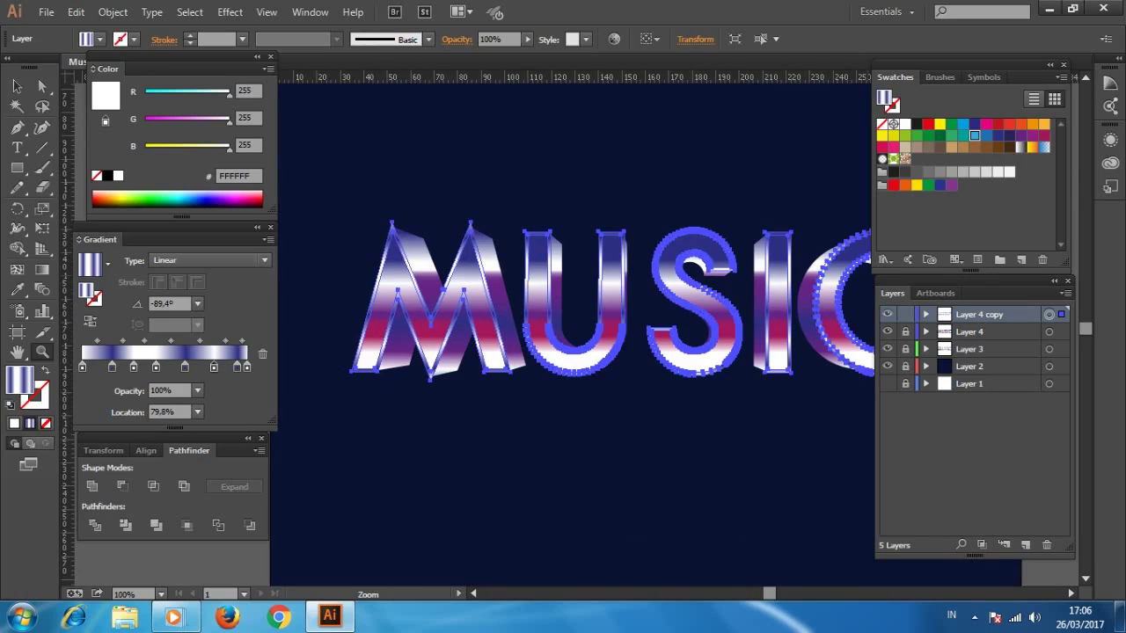
{"action": "left_click_drag", "start_coordinate": [975, 134], "coordinate": [111, 365]}
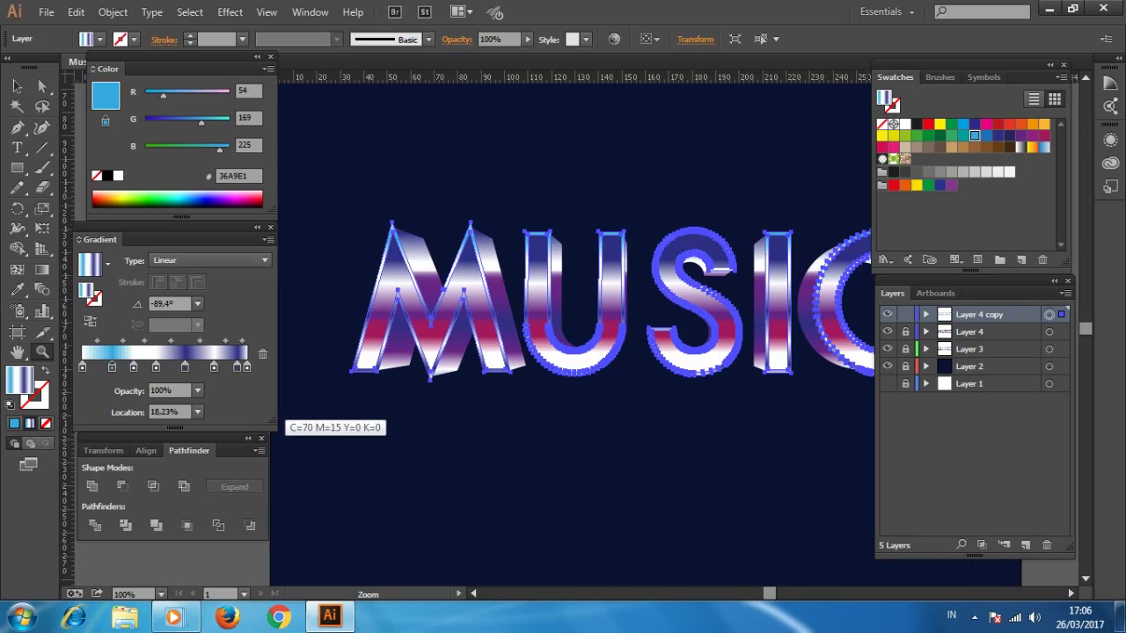
{"action": "left_click_drag", "start_coordinate": [974, 135], "coordinate": [185, 366]}
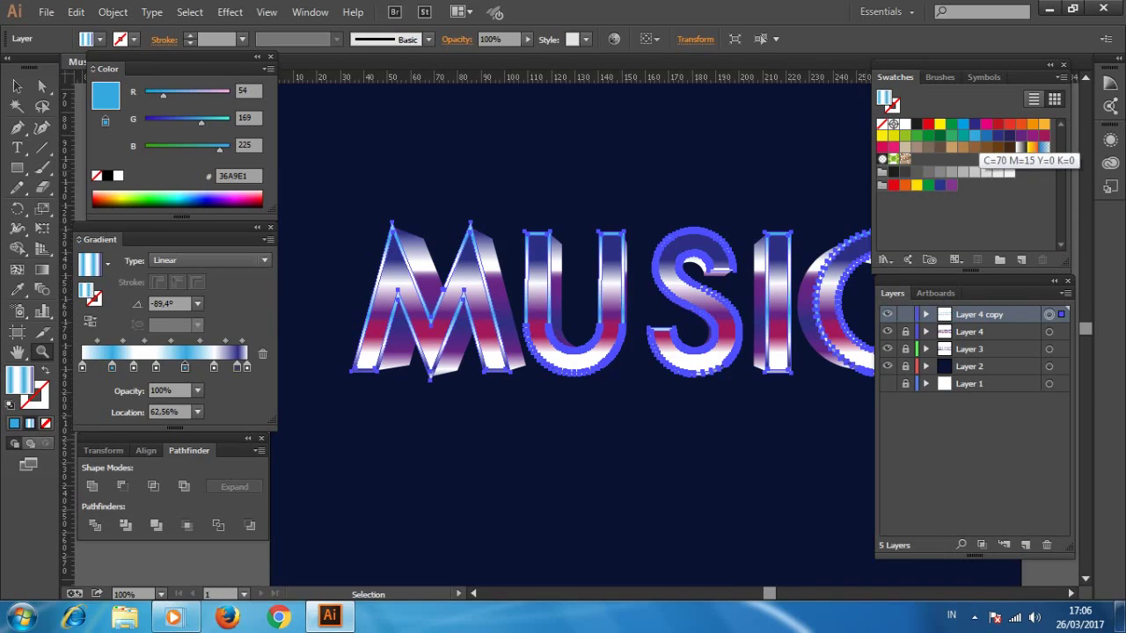
{"action": "left_click", "coordinate": [236, 365]}
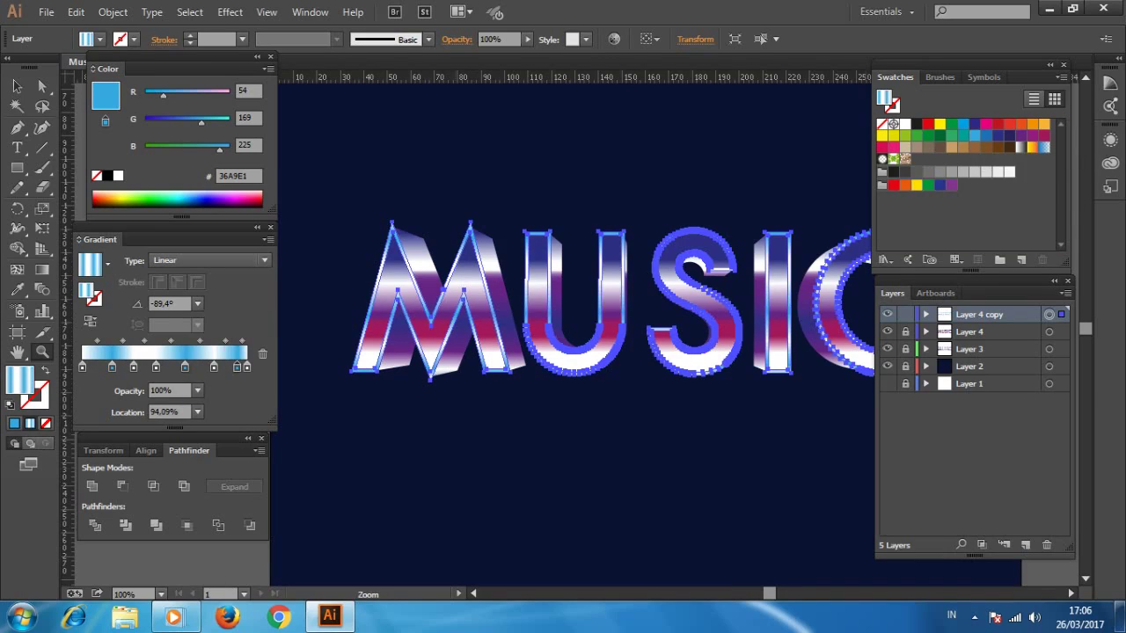
{"action": "key", "text": "ctrl+shift+a"}
{"action": "key", "text": "ctrl+minus"}
{"action": "key", "text": "ctrl+minus"}
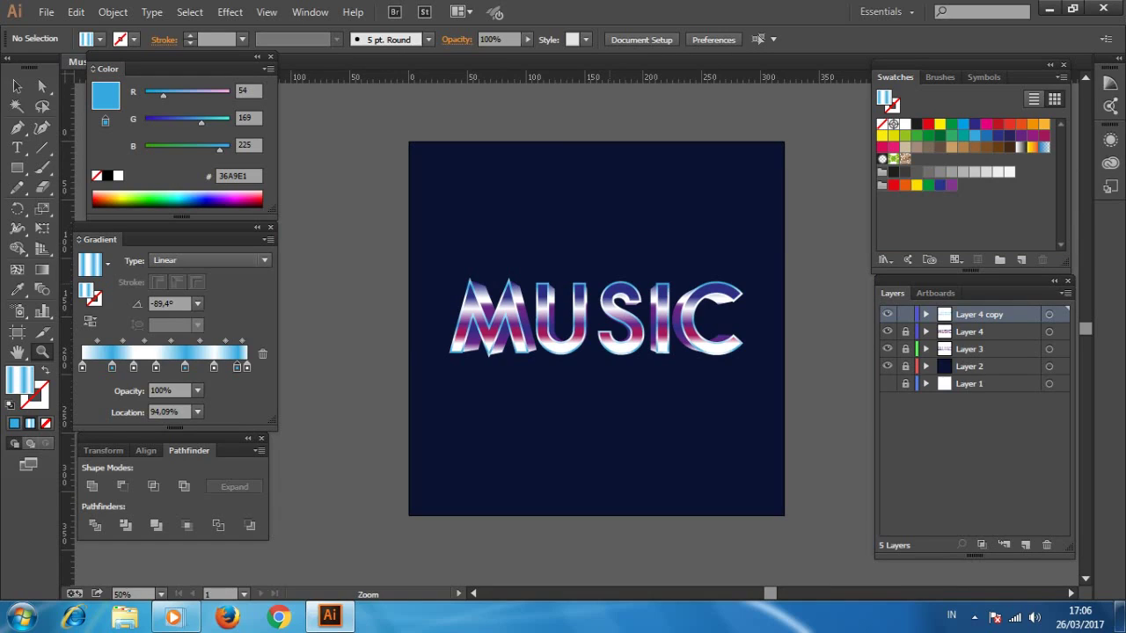
{"action": "key", "text": "ctrl+plus"}
{"action": "key", "text": "ctrl+plus"}
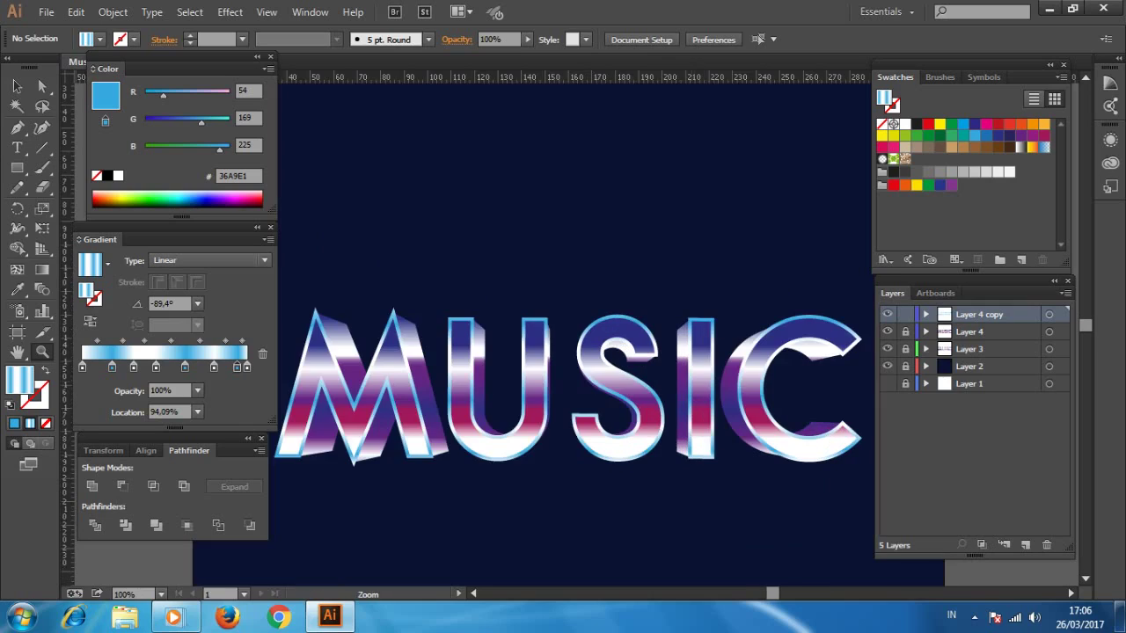
{"action": "key", "text": "ctrl+minus"}
Step: Add a dark purple stop to the MUSIC gradient and move it to 18.23%
{"action": "key", "text": "ctrl+a"}
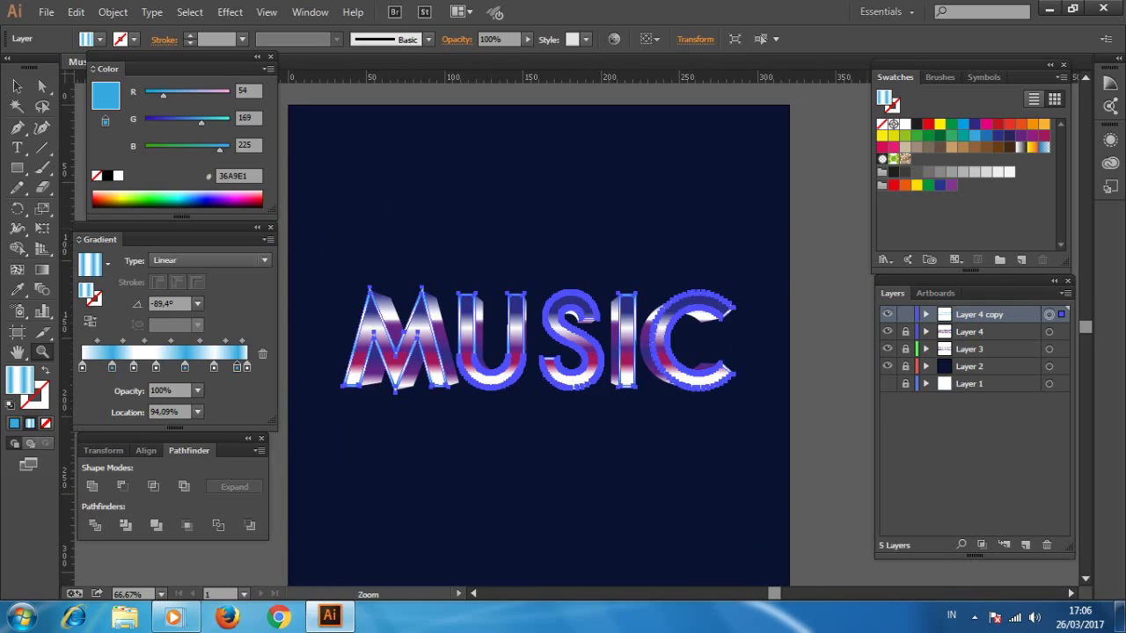
{"action": "left_click", "coordinate": [998, 135]}
{"action": "mouse_move", "coordinate": [998, 135]}
{"action": "left_mouse_down"}
{"action": "mouse_move", "coordinate": [185, 362]}
{"action": "mouse_move", "coordinate": [235, 366]}
{"action": "left_mouse_up"}
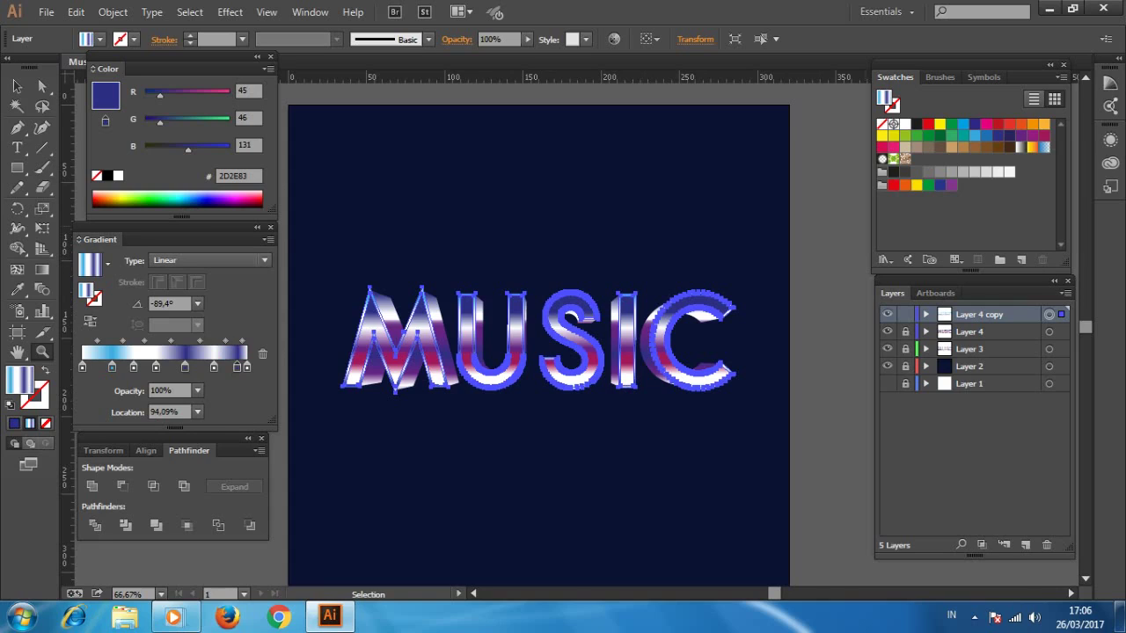
{"action": "left_click_drag", "start_coordinate": [236, 366], "coordinate": [112, 366]}
{"action": "key", "text": "ctrl+plus"}
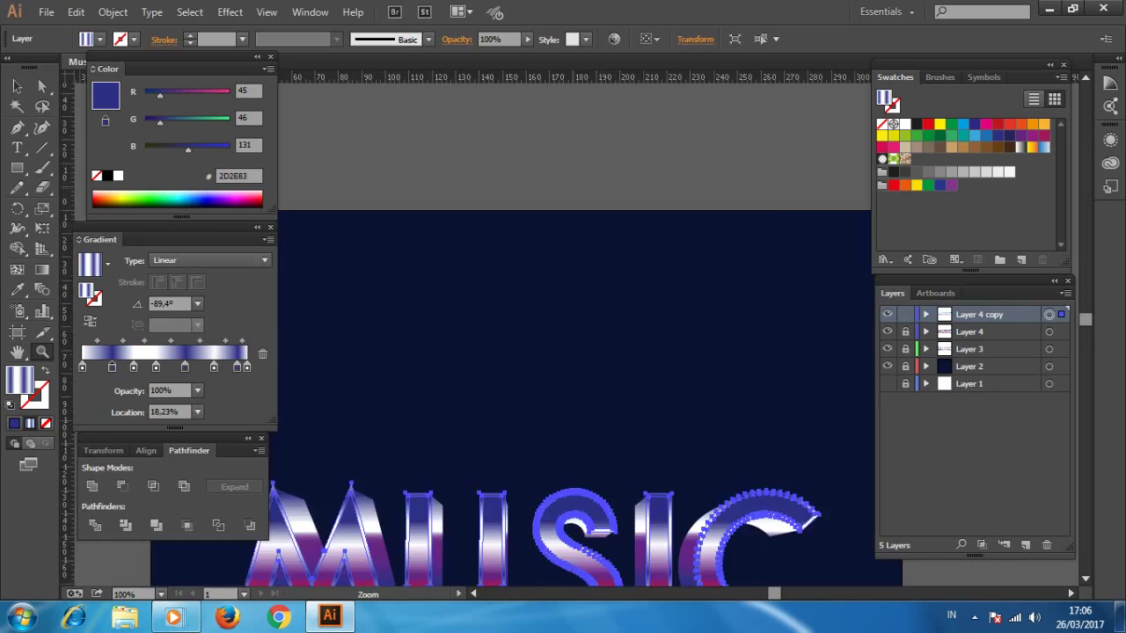
{"action": "key", "text": "ctrl+shift+a"}
{"action": "key", "text": "ctrl+minus"}
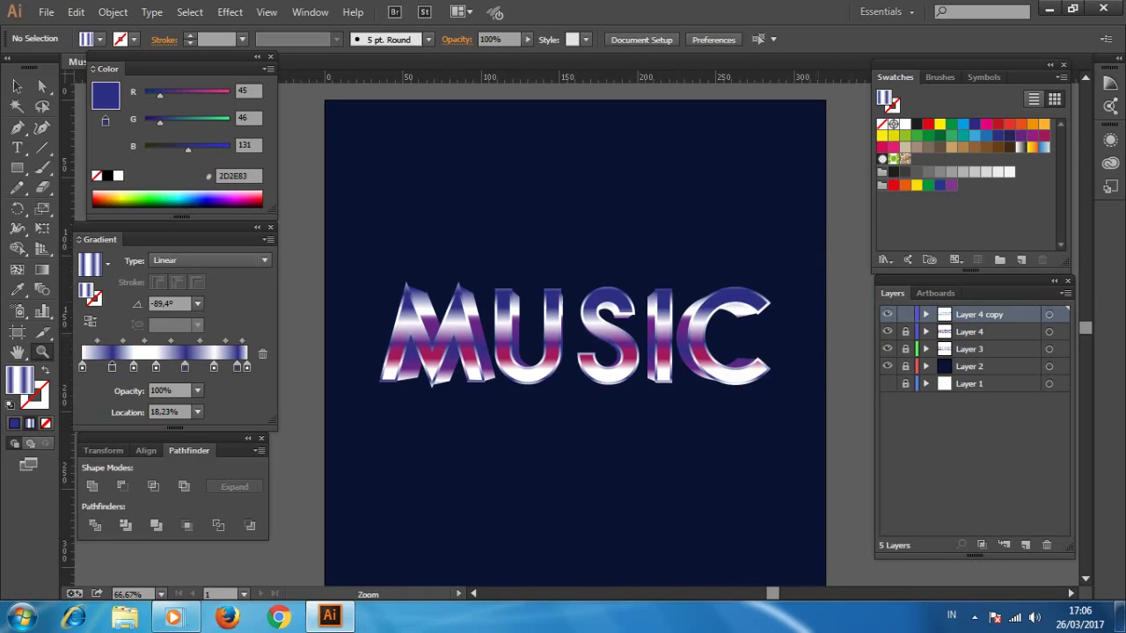
Step: Lock the Layer 4 copy layer and create a new layer for the headline
{"action": "left_click", "coordinate": [905, 314]}
{"action": "left_click", "coordinate": [1025, 545]}
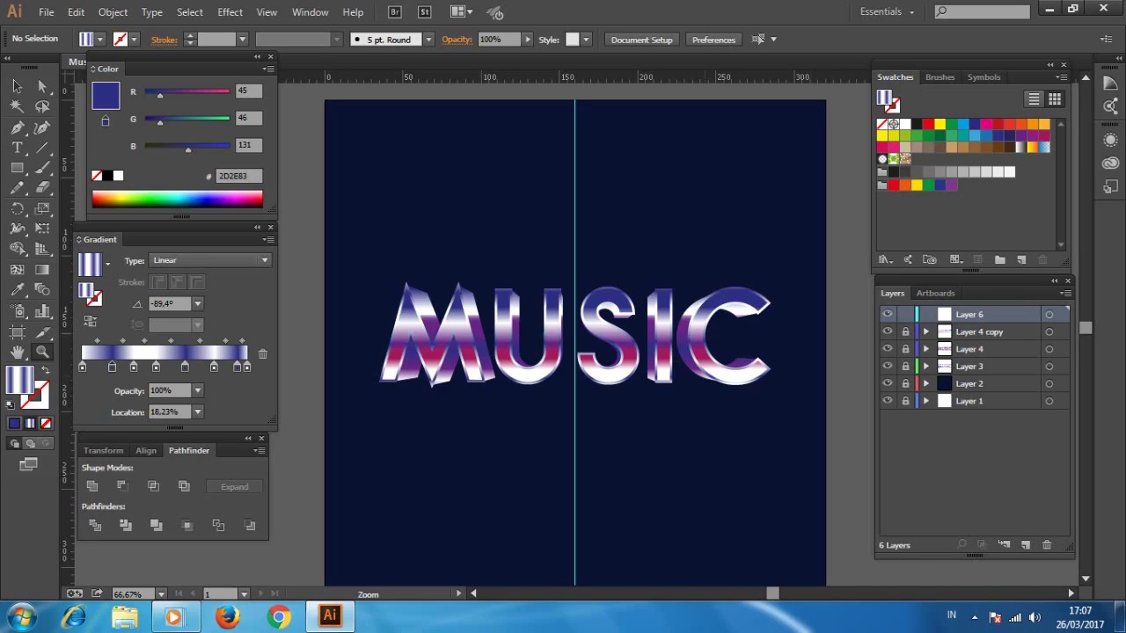
{"action": "key", "text": "ctrl+plus"}
Step: Type NON STOP above MUSIC, enlarge it with Free Transform and centre it
{"action": "key", "text": "t"}
{"action": "left_click", "coordinate": [488, 299]}
{"action": "type", "text": "NON STO"}
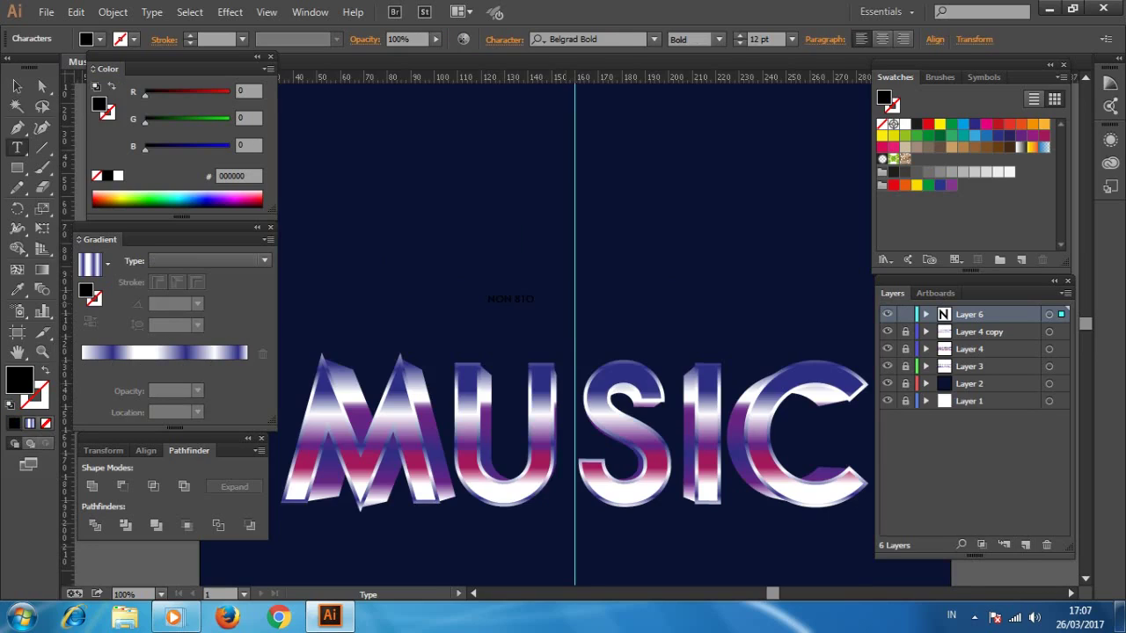
{"action": "key", "text": "Escape"}
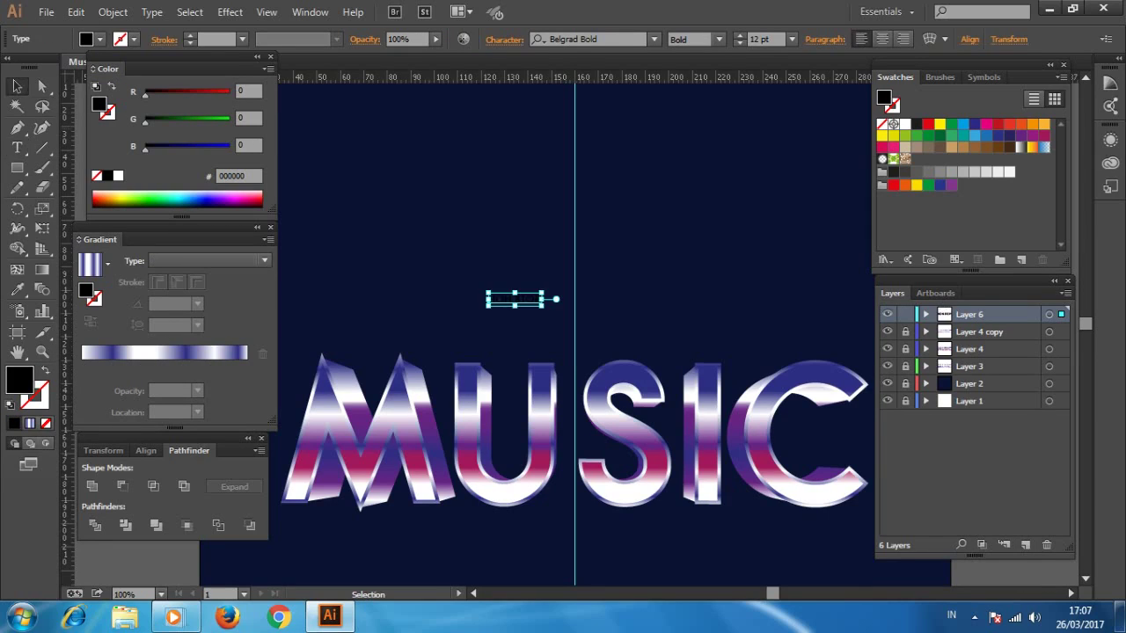
{"action": "left_click", "coordinate": [117, 175]}
{"action": "key", "text": "e"}
{"action": "left_click_drag", "start_coordinate": [543, 287], "coordinate": [704, 238]}
{"action": "left_click_drag", "start_coordinate": [598, 259], "coordinate": [598, 312]}
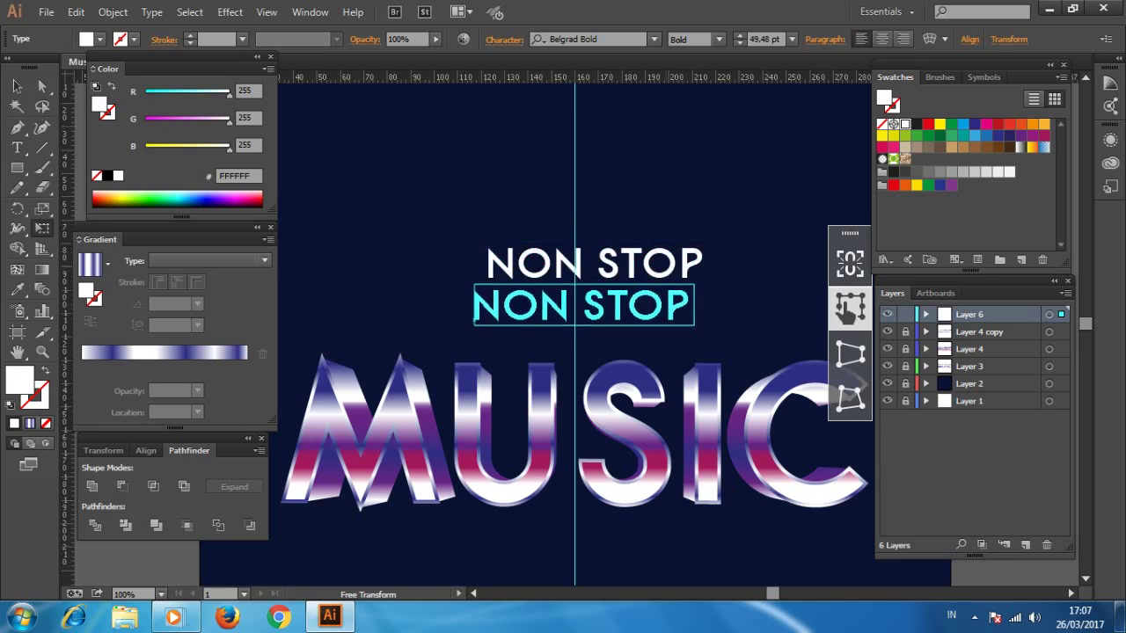
{"action": "right_click", "coordinate": [649, 319]}
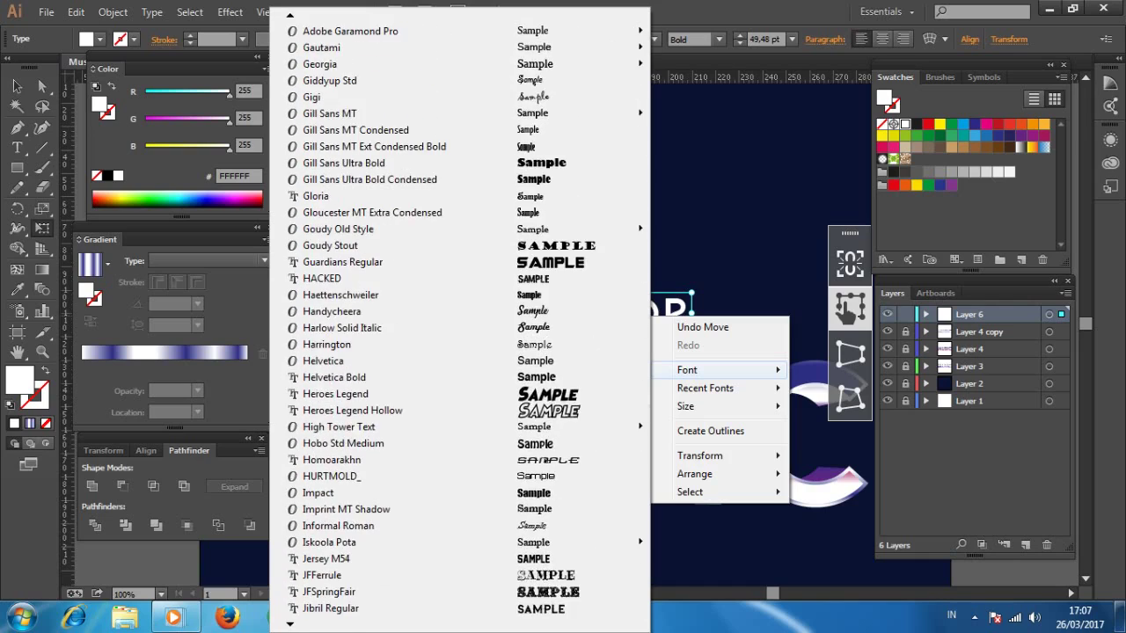
Step: Try the HURTMOLD_ and Orator Std fonts, settle on Space Age, and recentre NON STOP
{"action": "left_click", "coordinate": [351, 476]}
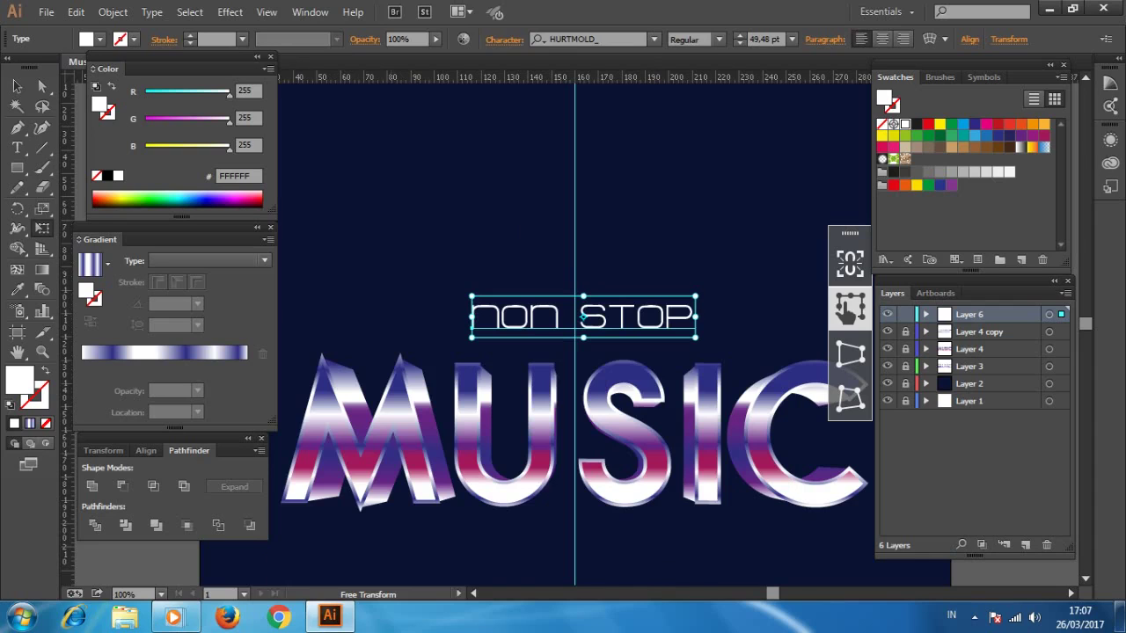
{"action": "right_click", "coordinate": [651, 314]}
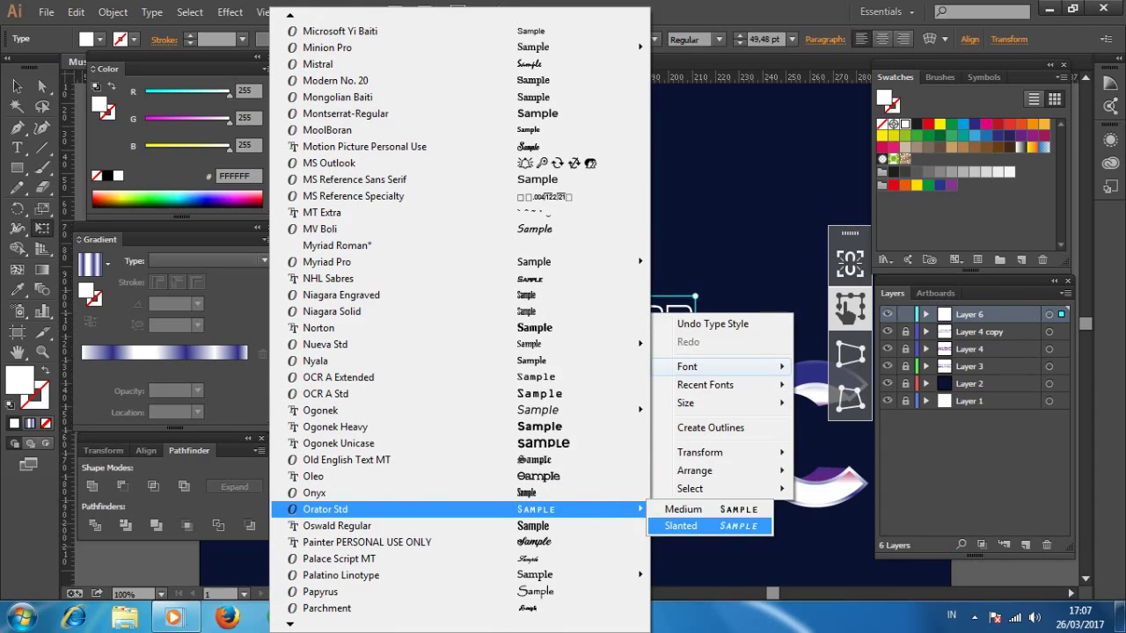
{"action": "left_click", "coordinate": [695, 510]}
{"action": "right_click", "coordinate": [645, 325]}
{"action": "mouse_move", "coordinate": [687, 367]}
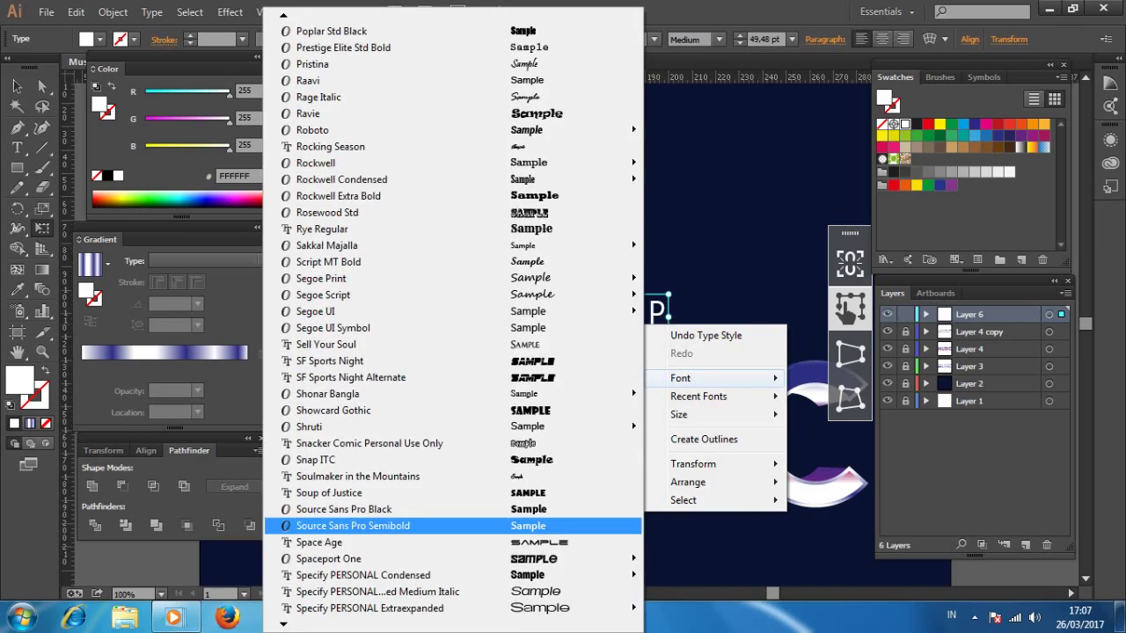
{"action": "left_click", "coordinate": [352, 542]}
{"action": "left_click_drag", "start_coordinate": [607, 314], "coordinate": [581, 316]}
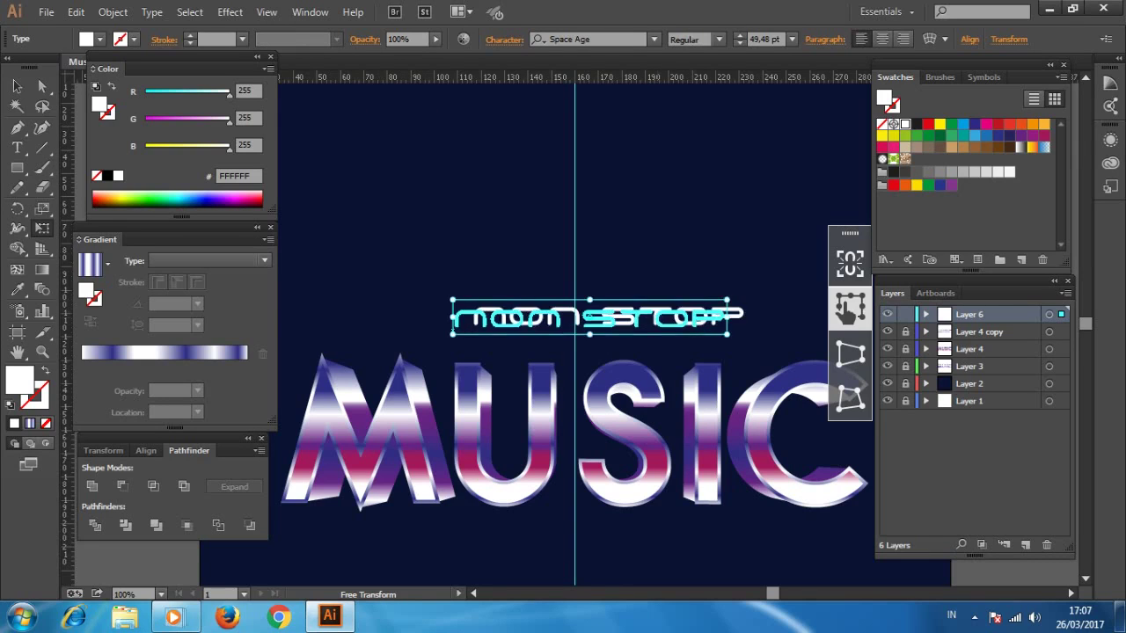
{"action": "right_click", "coordinate": [650, 318]}
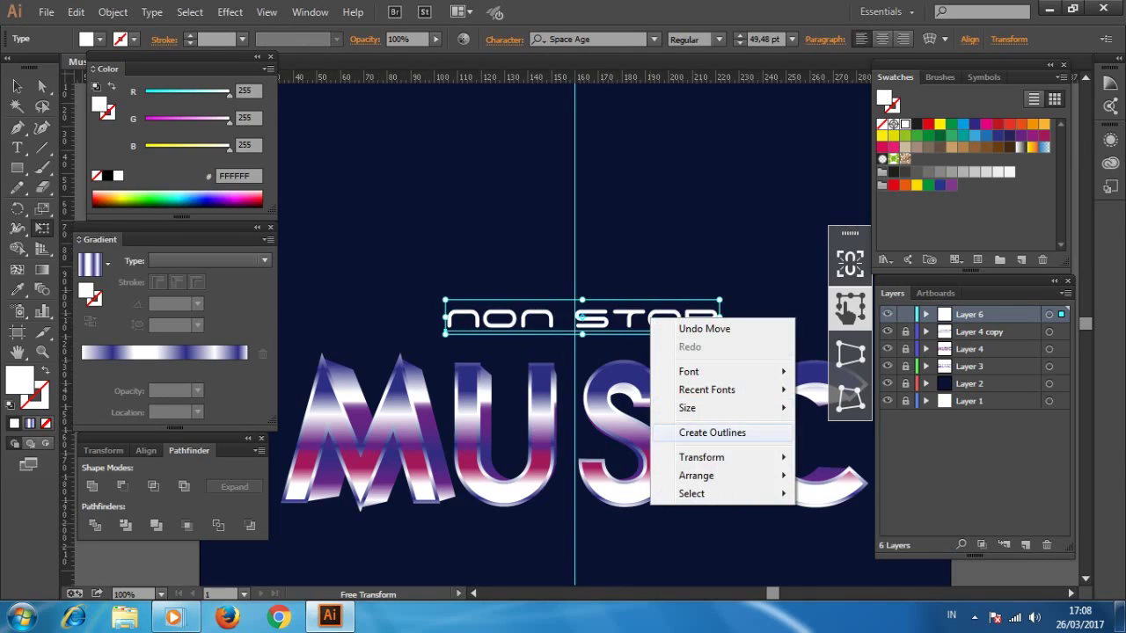
Step: Convert NON STOP to outlines and nudge it slightly left and down
{"action": "left_click", "coordinate": [713, 432]}
{"action": "key", "text": "Left"}
{"action": "key", "text": "Left"}
{"action": "key", "text": "Left"}
{"action": "key", "text": "Down"}
{"action": "key", "text": "Down"}
{"action": "key", "text": "Down"}
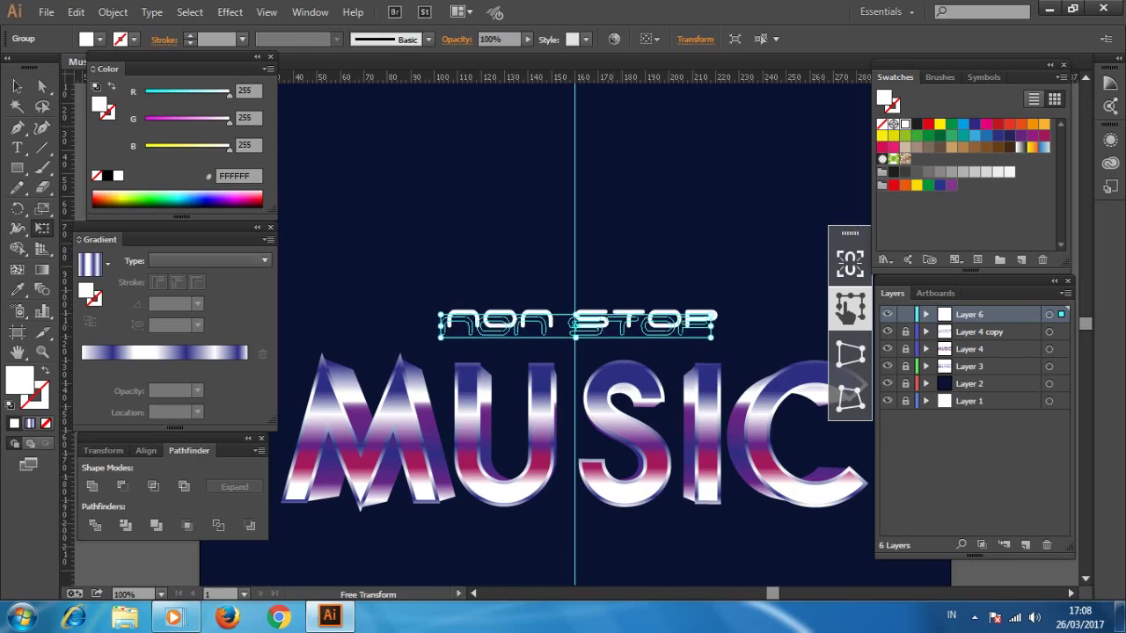
{"action": "key", "text": "Down"}
{"action": "key", "text": "Down"}
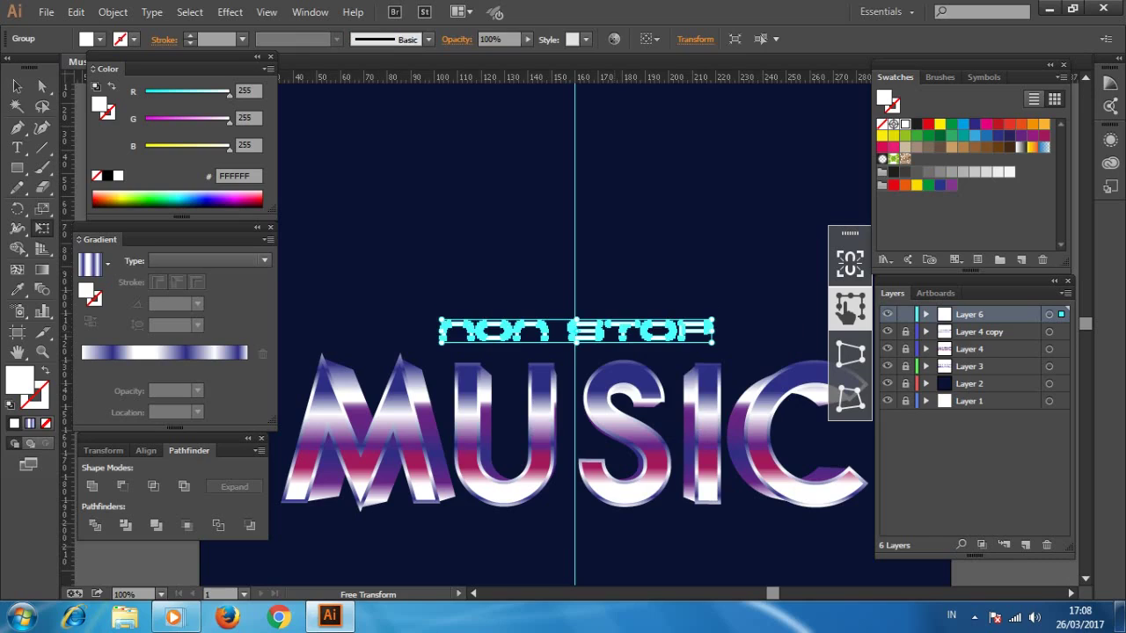
{"action": "key", "text": "v"}
{"action": "key", "text": "ctrl+shift+a"}
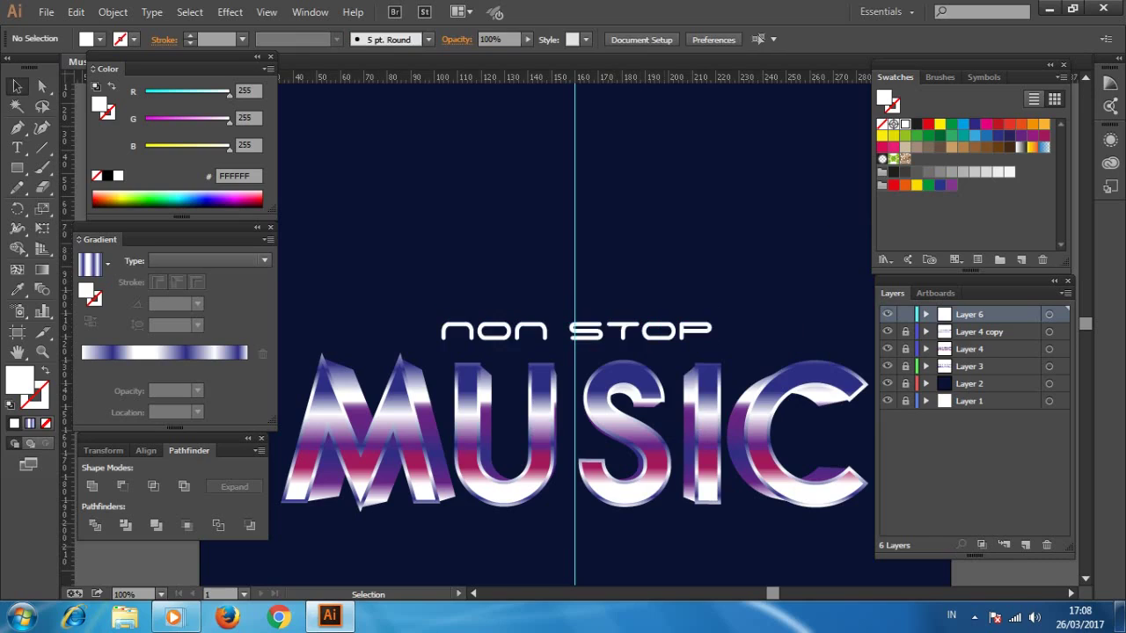
{"action": "key", "text": "ctrl+plus"}
{"action": "left_click_drag", "start_coordinate": [546, 396], "coordinate": [616, 301]}
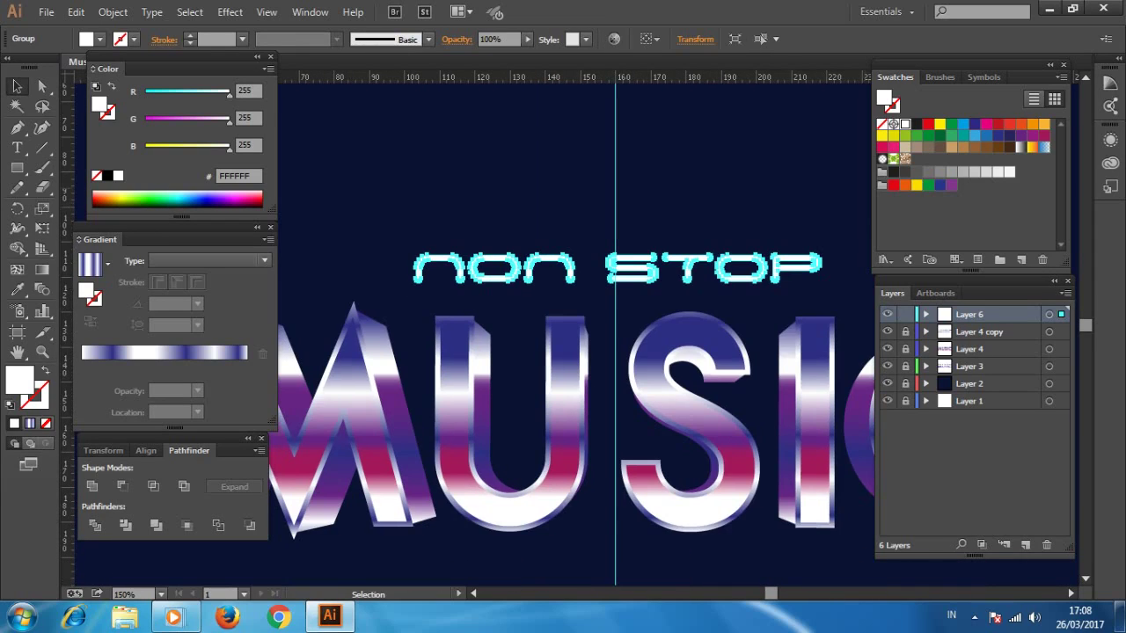
Step: Fill NON STOP with a gradient of magenta ends and a purple stop at 81.77%
{"action": "left_click_drag", "start_coordinate": [1033, 135], "coordinate": [162, 353]}
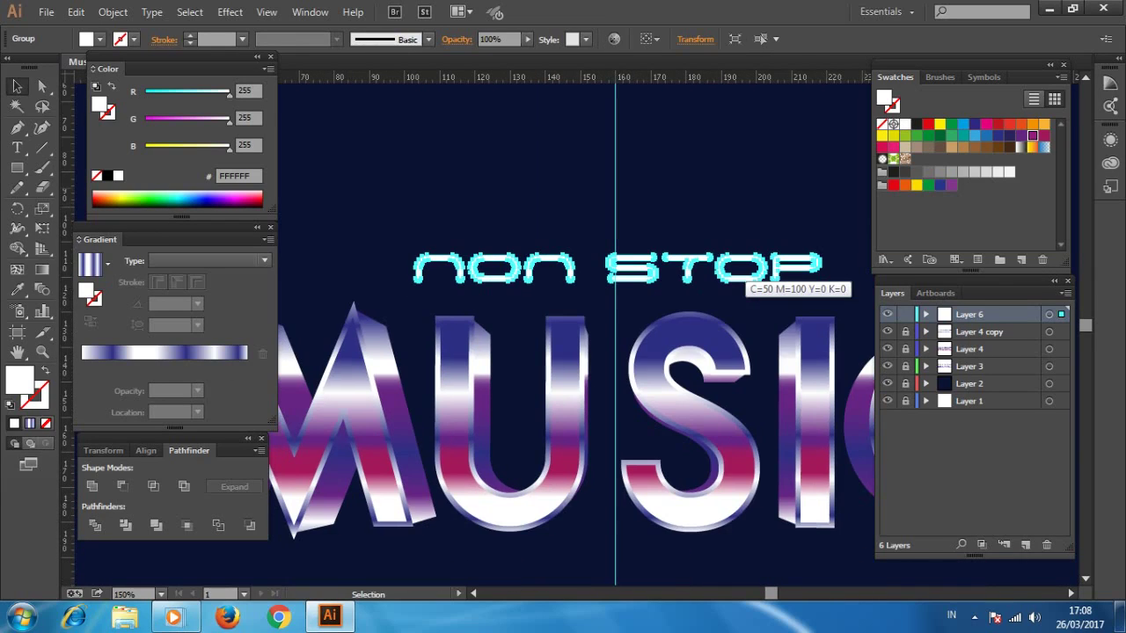
{"action": "left_click", "coordinate": [100, 38]}
{"action": "left_click", "coordinate": [22, 99]}
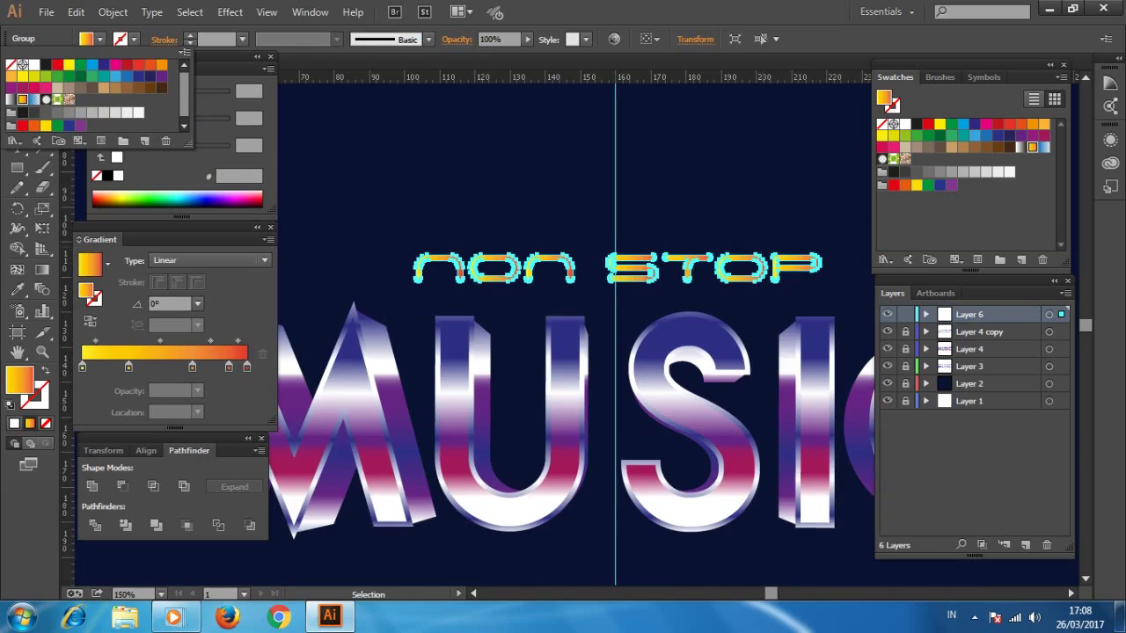
{"action": "key", "text": "Escape"}
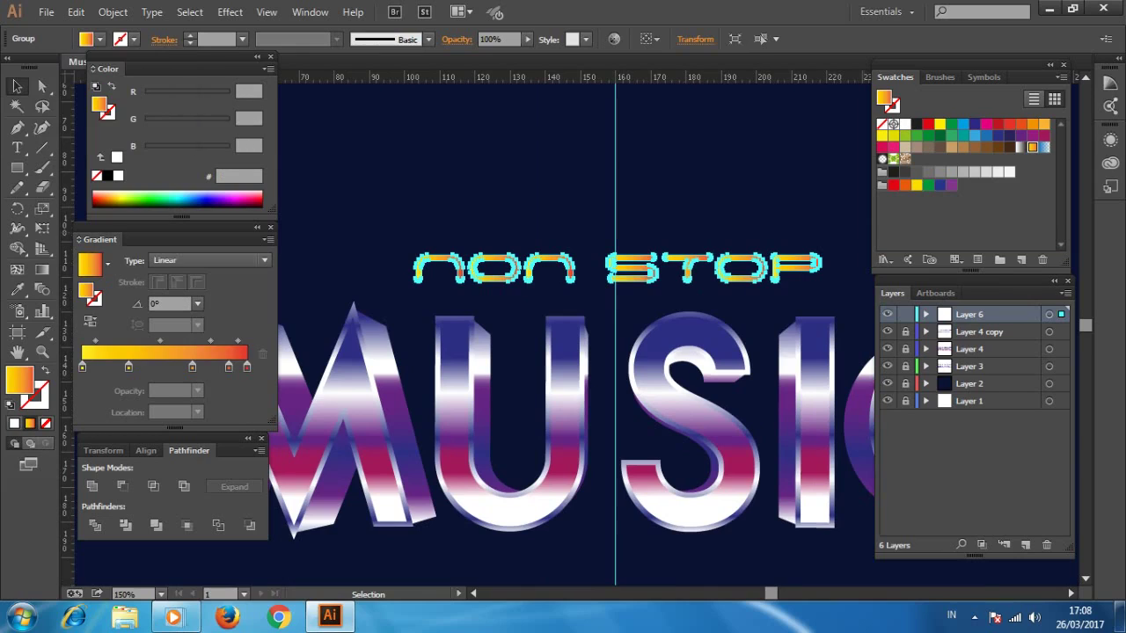
{"action": "left_click_drag", "start_coordinate": [1020, 136], "coordinate": [688, 267]}
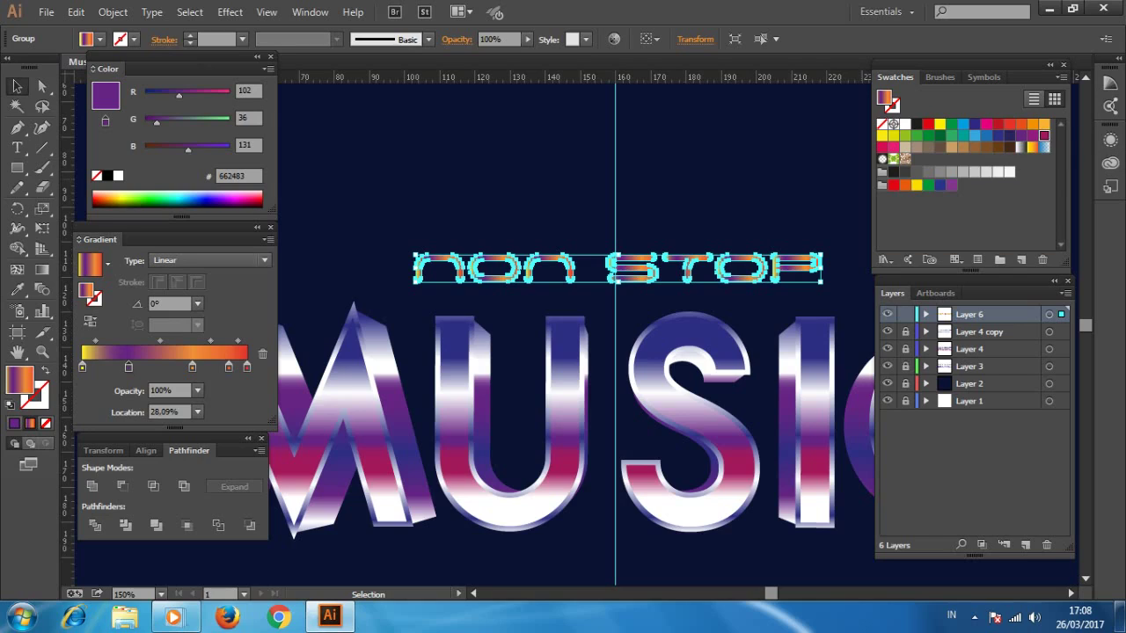
{"action": "left_click_drag", "start_coordinate": [1044, 136], "coordinate": [192, 366]}
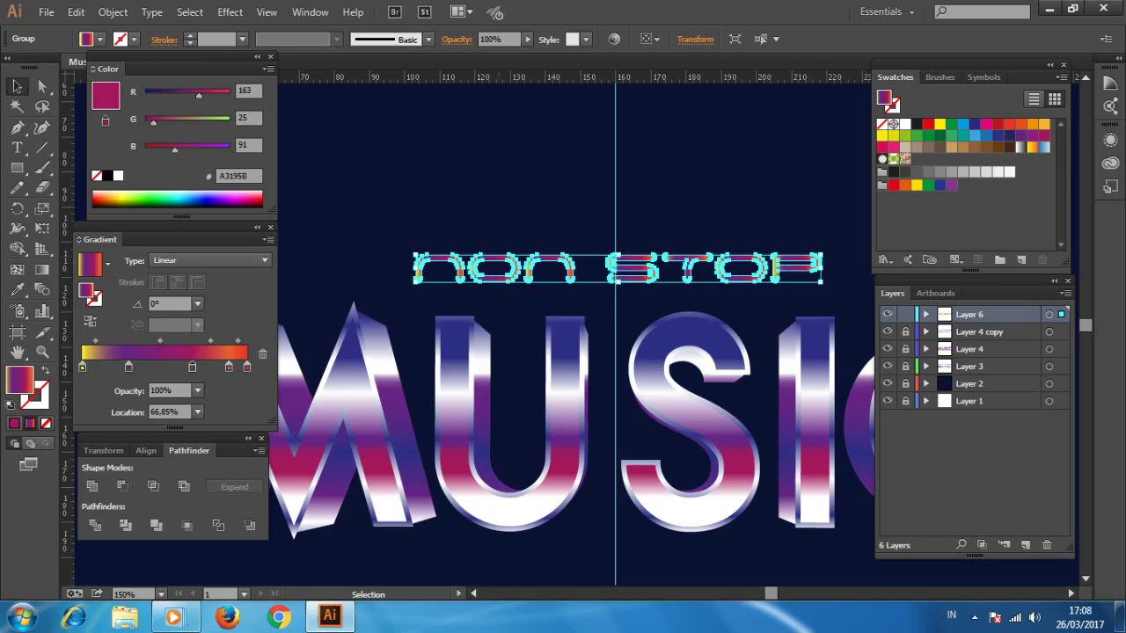
{"action": "left_click_drag", "start_coordinate": [229, 366], "coordinate": [218, 366]}
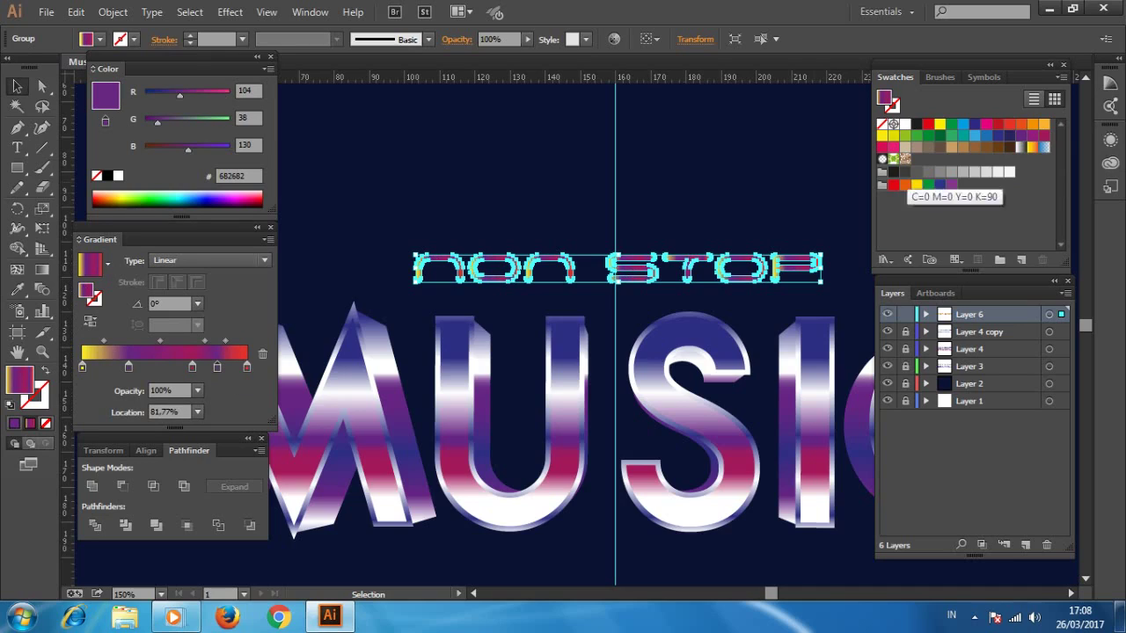
{"action": "left_click", "coordinate": [1044, 136]}
{"action": "left_click_drag", "start_coordinate": [1044, 136], "coordinate": [248, 366]}
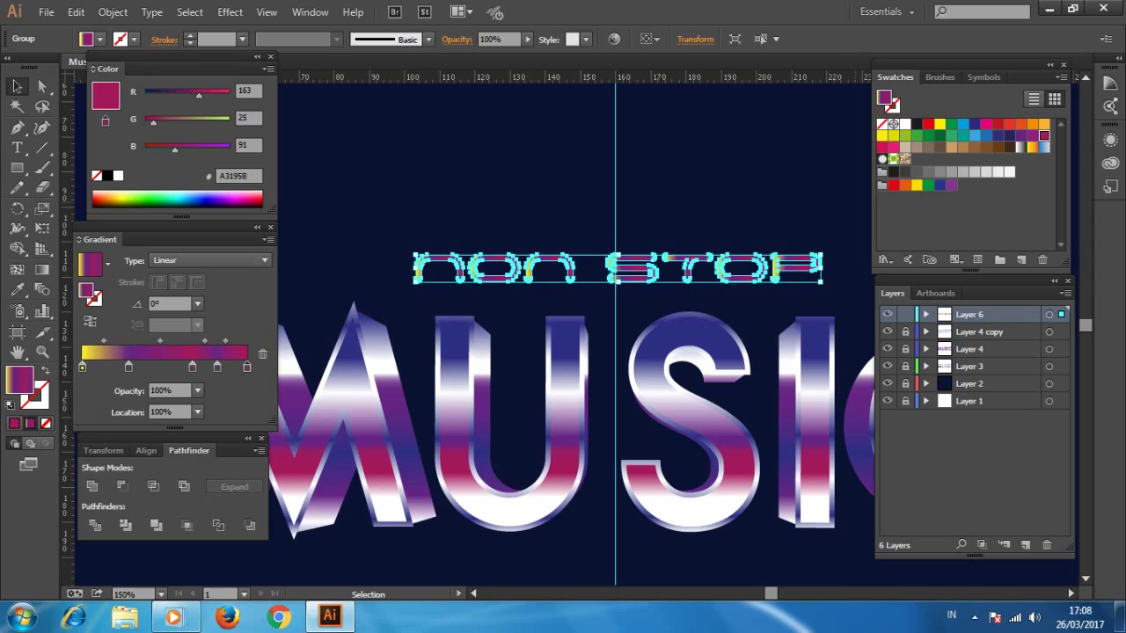
{"action": "mouse_move", "coordinate": [1045, 135]}
{"action": "left_mouse_down"}
{"action": "mouse_move", "coordinate": [82, 366]}
{"action": "mouse_move", "coordinate": [116, 366]}
{"action": "left_mouse_up"}
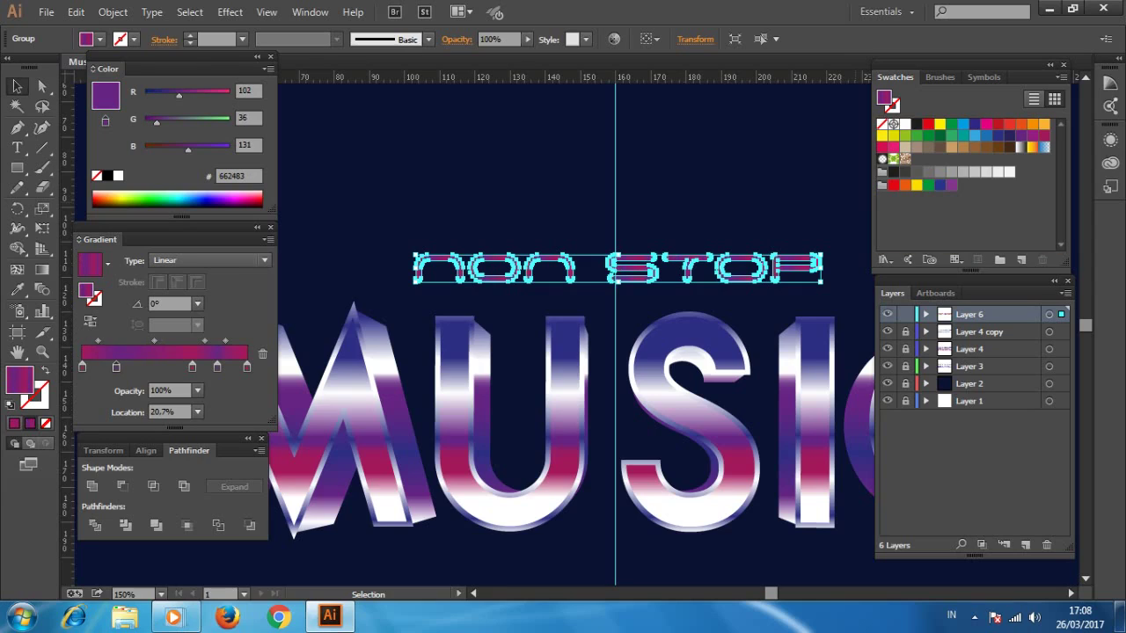
Step: Angle the NON STOP gradient at about -24° across the text, then zoom out to review
{"action": "key", "text": "g"}
{"action": "left_click_drag", "start_coordinate": [616, 215], "coordinate": [626, 325]}
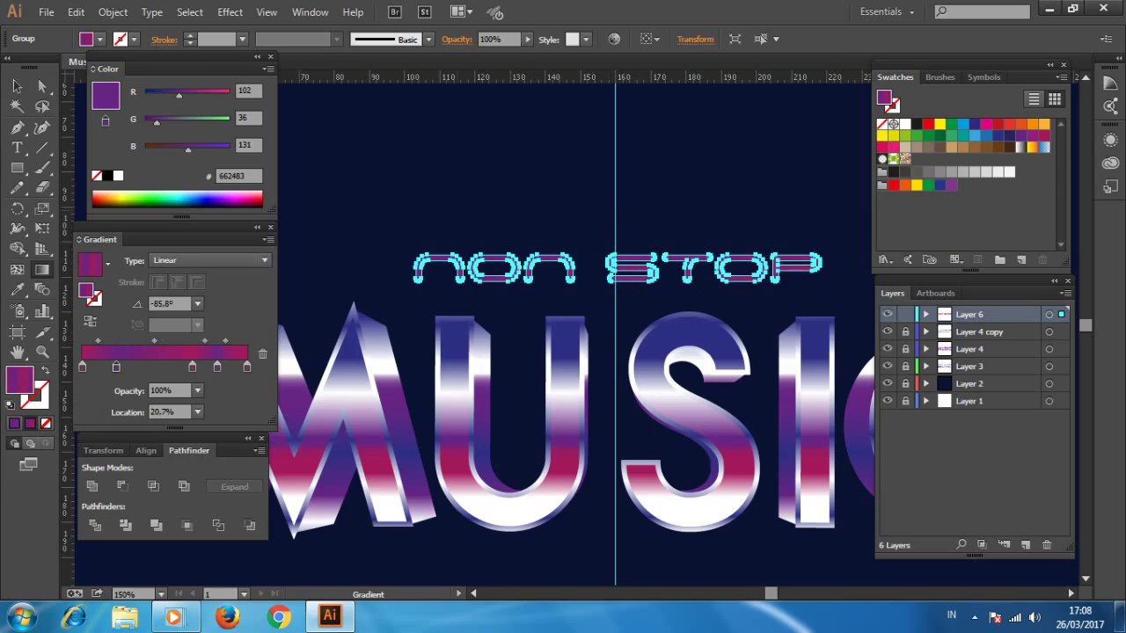
{"action": "left_click_drag", "start_coordinate": [414, 181], "coordinate": [855, 313]}
{"action": "left_click_drag", "start_coordinate": [545, 197], "coordinate": [853, 334]}
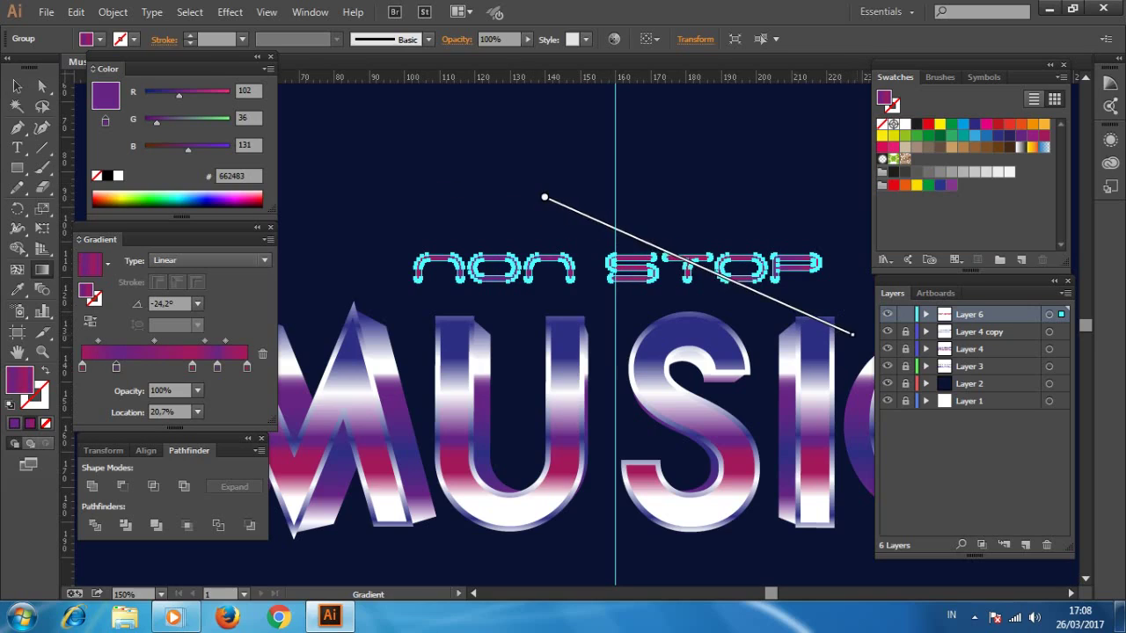
{"action": "key", "text": "ctrl+shift+a"}
{"action": "key", "text": "ctrl+minus"}
{"action": "key", "text": "ctrl+minus"}
{"action": "key", "text": "z"}
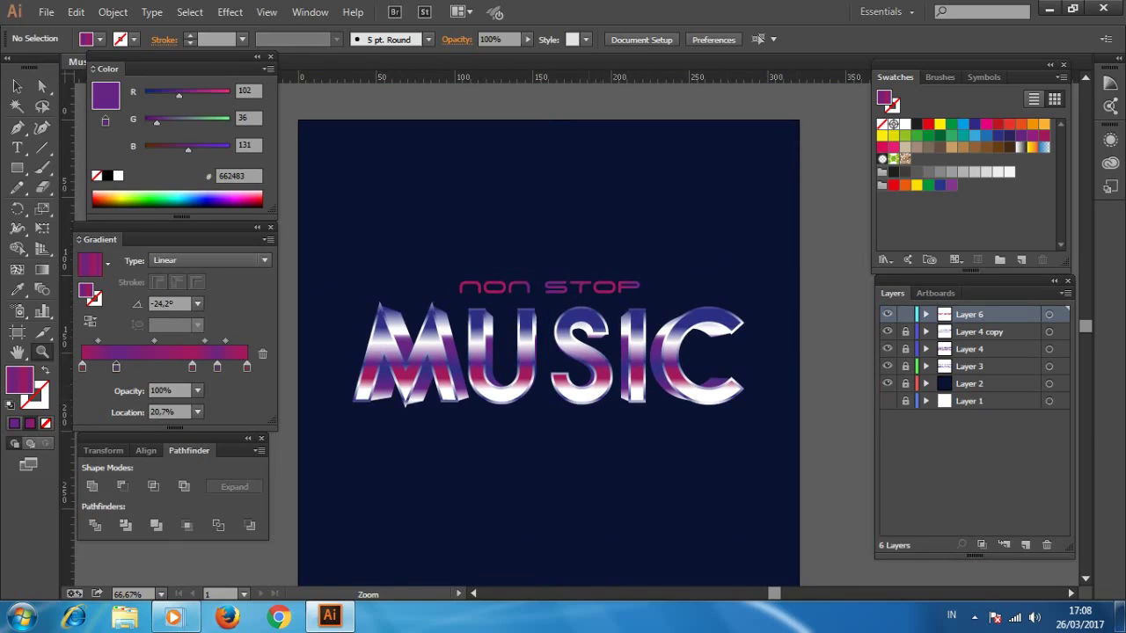
{"action": "scroll", "coordinate": [549, 352], "scroll_direction": "down", "scroll_amount": 1}
{"action": "scroll", "coordinate": [549, 352], "scroll_direction": "down", "scroll_amount": 1}
{"action": "scroll", "coordinate": [549, 352], "scroll_direction": "up", "scroll_amount": 1}
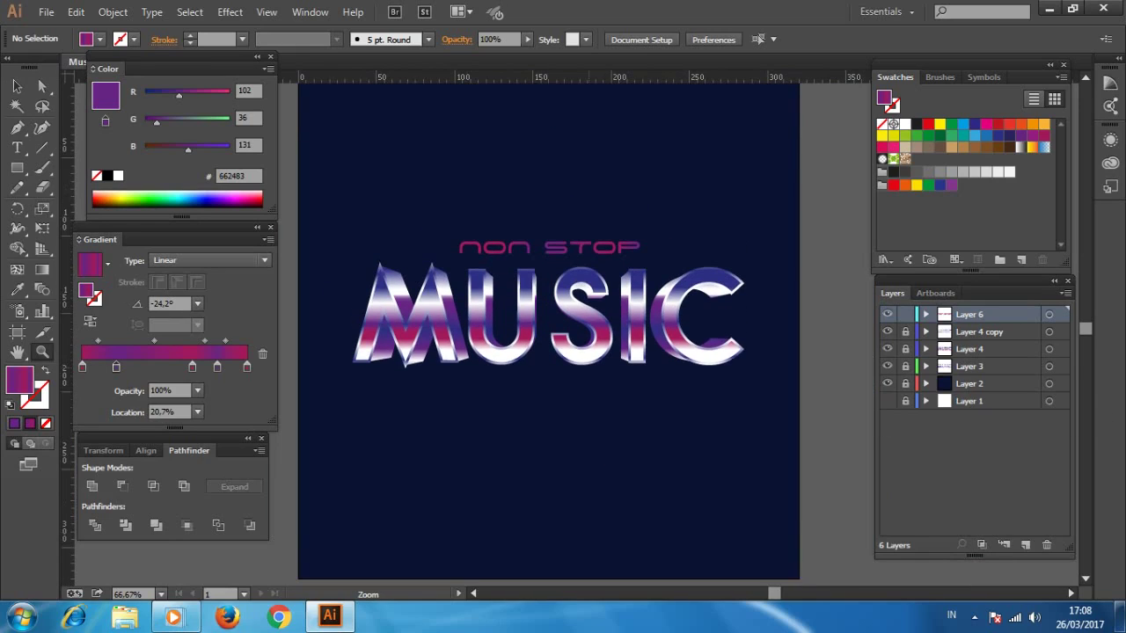
{"action": "key", "text": "ctrl+minus"}
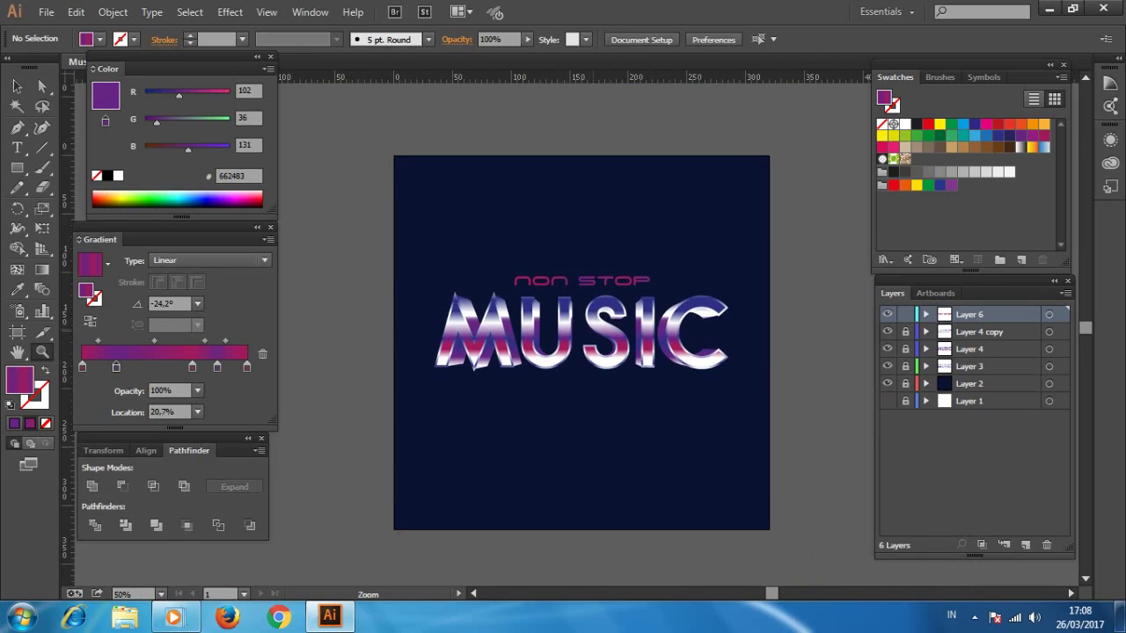
{"action": "key", "text": "ctrl+plus"}
{"action": "key", "text": "ctrl+plus"}
Step: Turn the first and last NON STOP gradient stops white
{"action": "key", "text": "v"}
{"action": "left_click", "coordinate": [567, 264]}
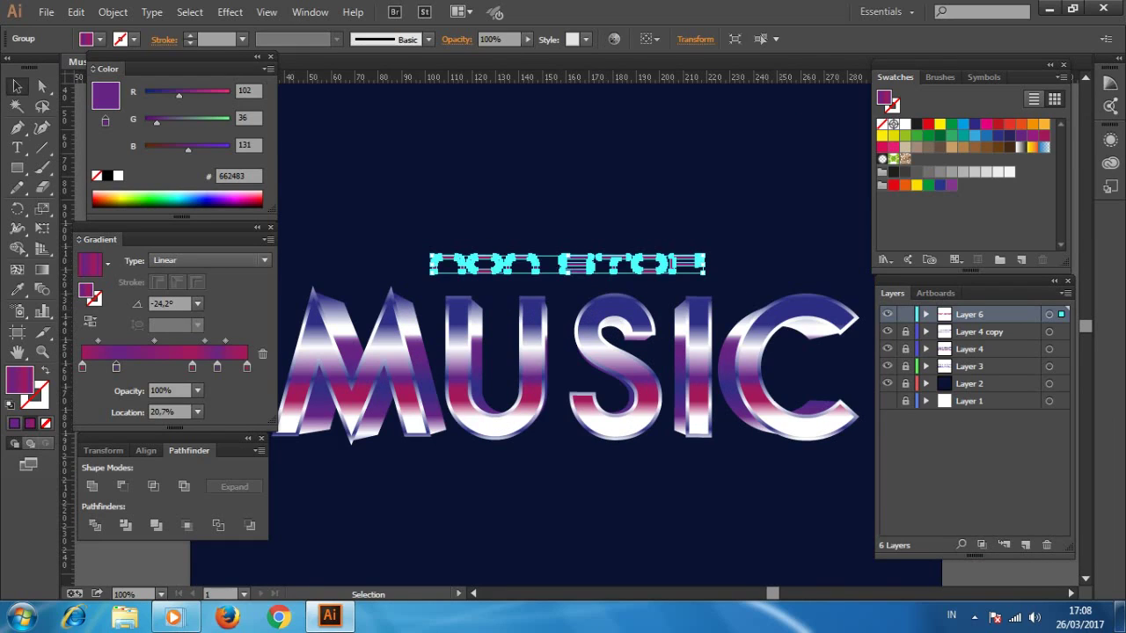
{"action": "left_click", "coordinate": [1010, 172]}
{"action": "left_click_drag", "start_coordinate": [1010, 172], "coordinate": [115, 365]}
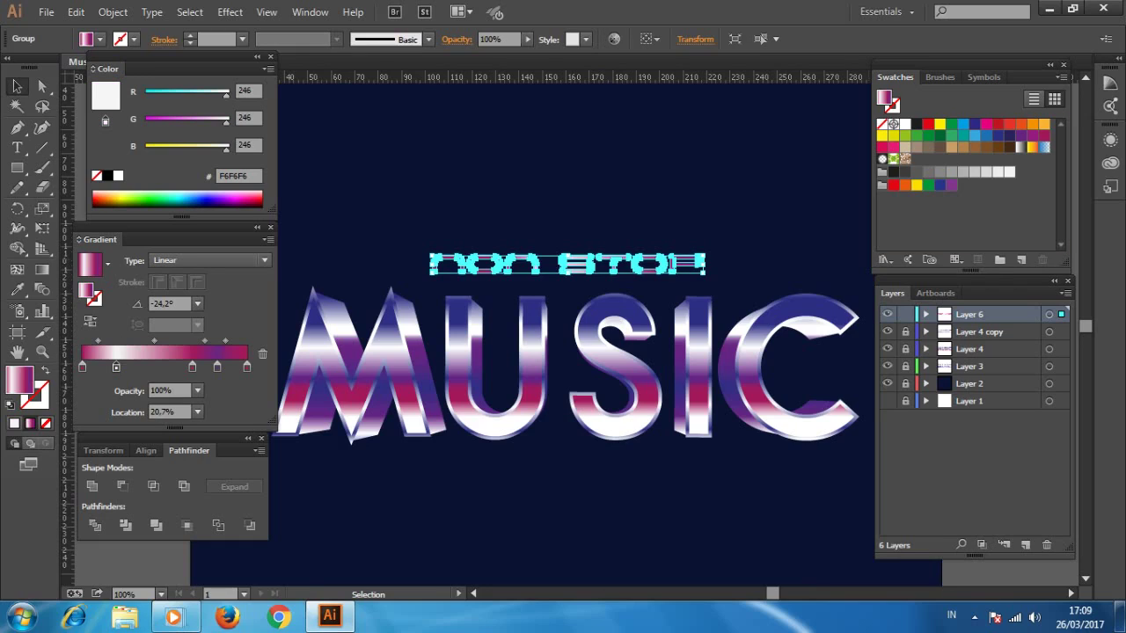
{"action": "left_click_drag", "start_coordinate": [906, 125], "coordinate": [217, 366]}
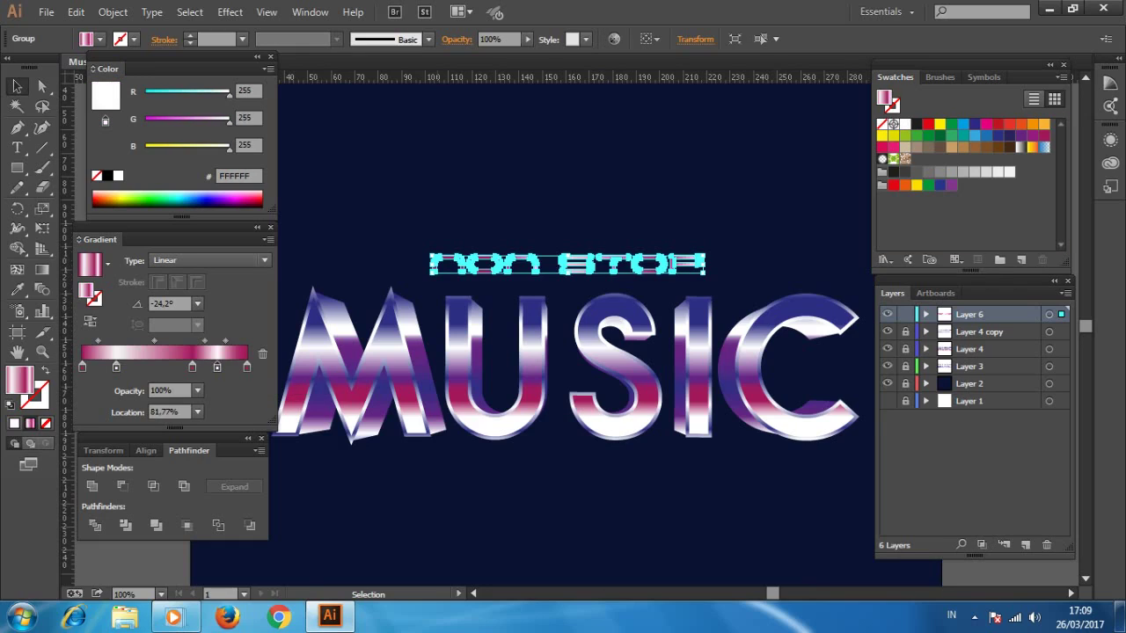
{"action": "key", "text": "ctrl+shift+a"}
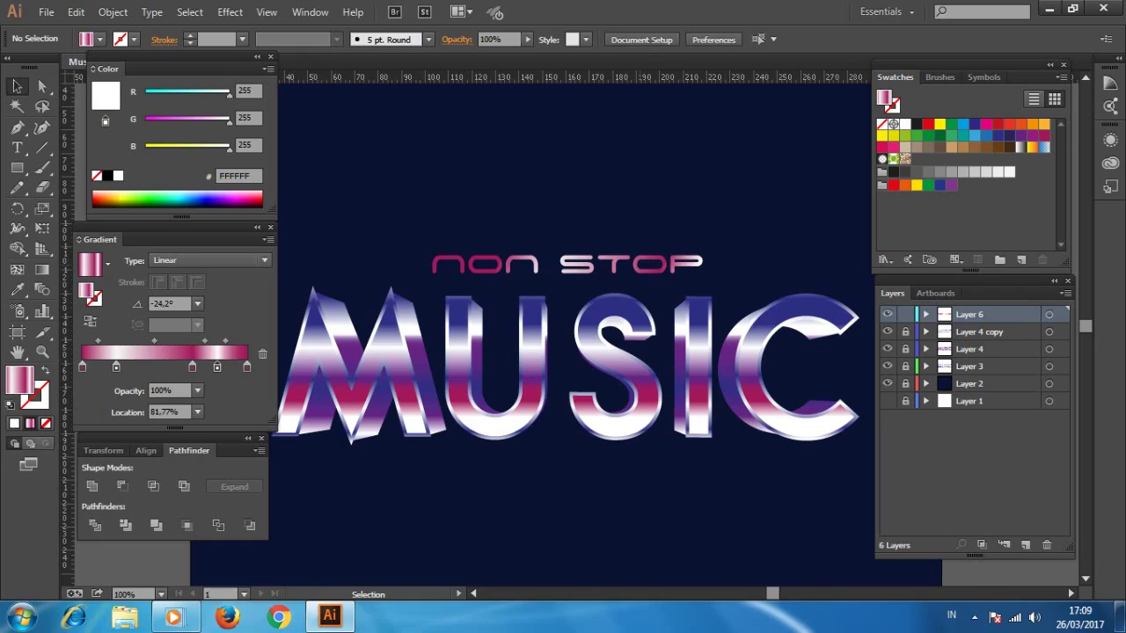
Step: Move the pink stop to 49.61% and redraw the gradient at -17.5° across NON STOP
{"action": "key", "text": "ctrl+a"}
{"action": "key", "text": "g"}
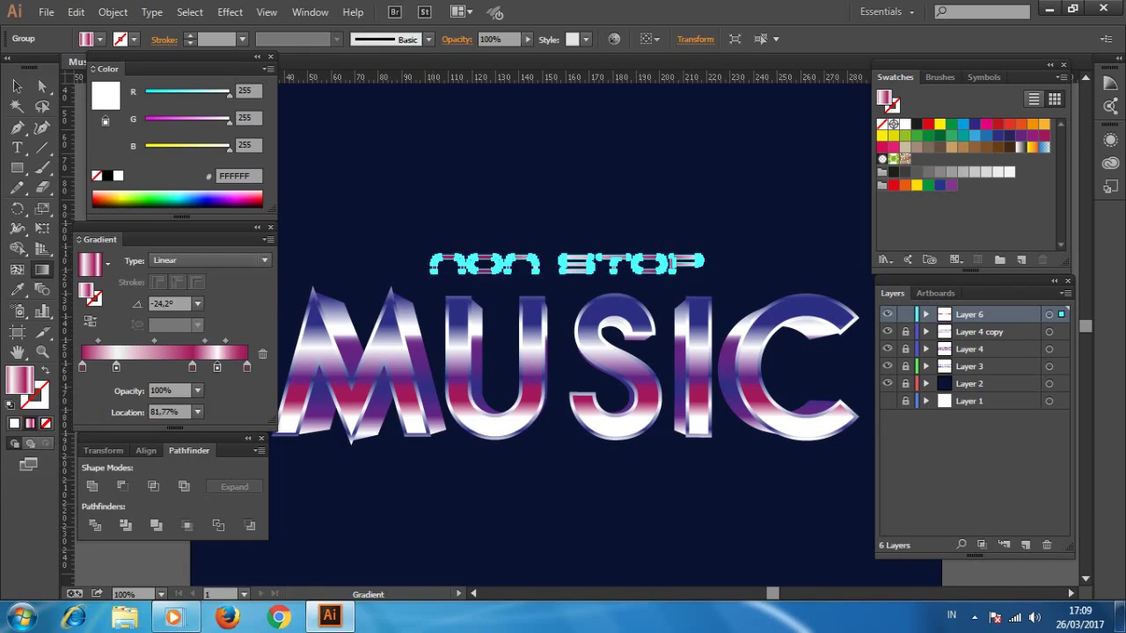
{"action": "left_click_drag", "start_coordinate": [192, 365], "coordinate": [163, 366]}
{"action": "left_click_drag", "start_coordinate": [425, 194], "coordinate": [783, 319]}
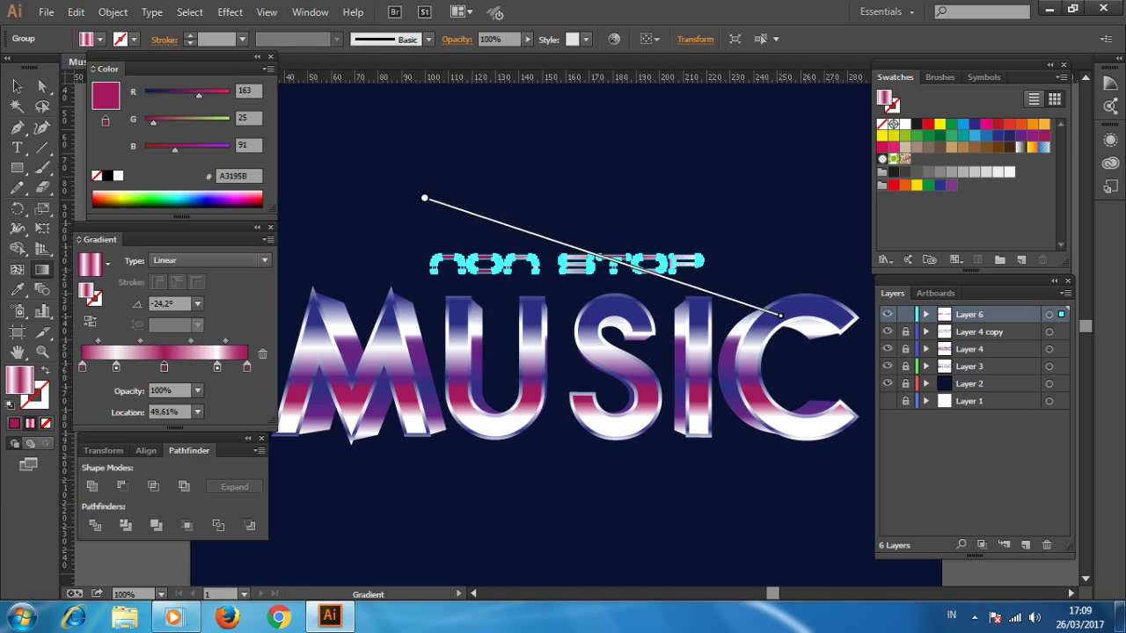
{"action": "left_click_drag", "start_coordinate": [463, 195], "coordinate": [829, 314]}
{"action": "key", "text": "v"}
{"action": "key", "text": "ctrl+shift+a"}
{"action": "key", "text": "z"}
{"action": "key", "text": "ctrl+0"}
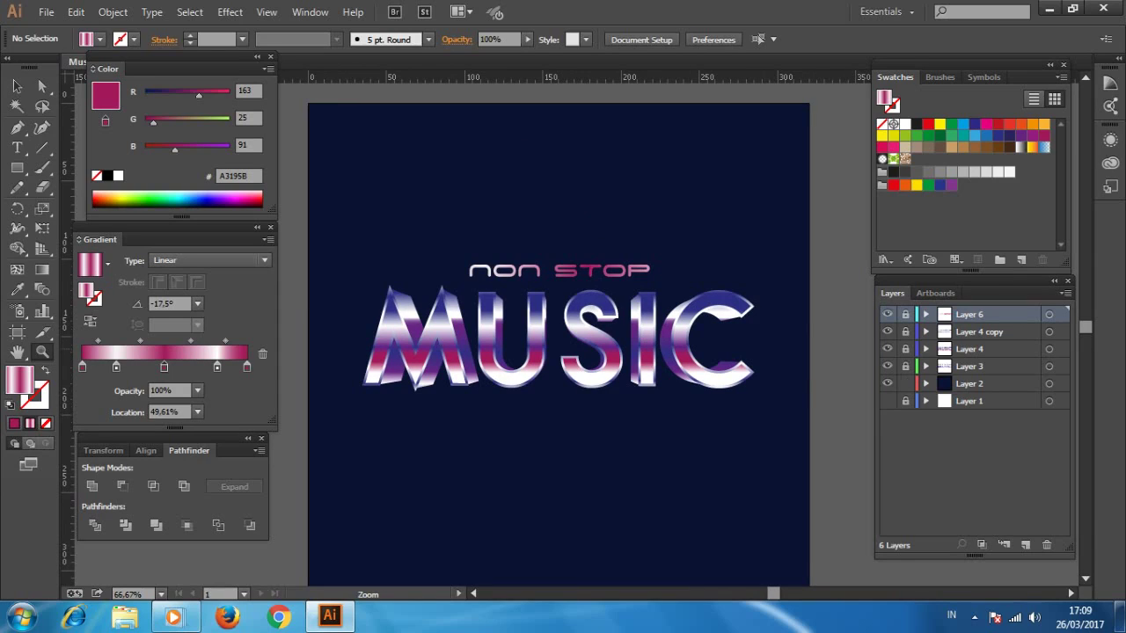
{"action": "key", "text": "ctrl+minus"}
{"action": "left_click", "coordinate": [970, 384]}
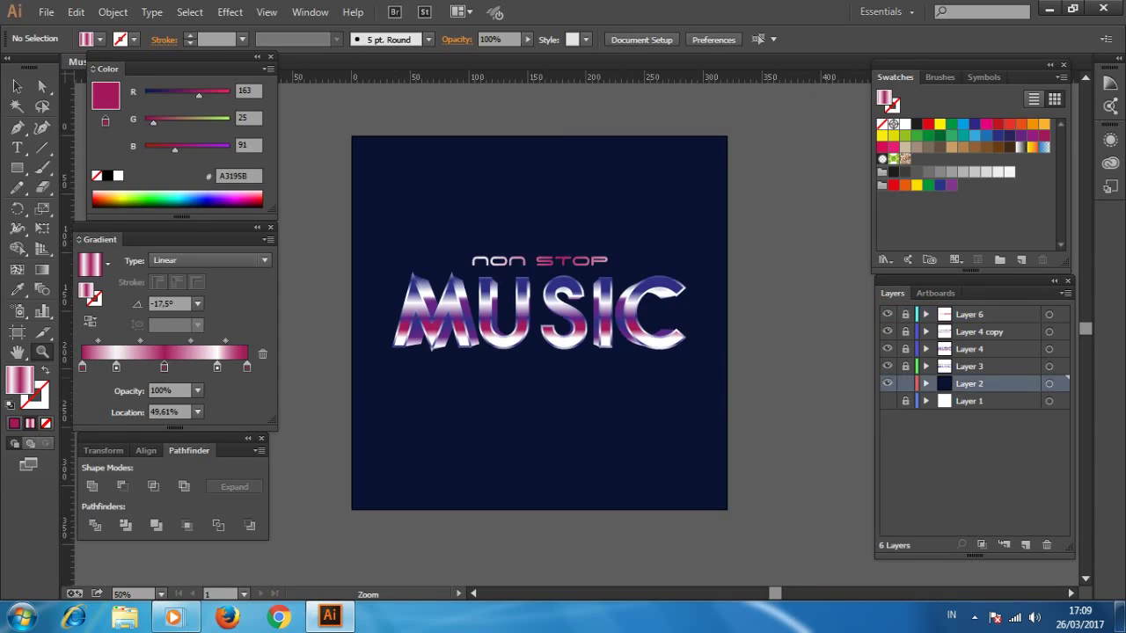
Step: Add a new layer above Layer 2 and switch the fill to a solid colour
{"action": "left_click", "coordinate": [1025, 544]}
{"action": "key", "text": "ctrl+minus"}
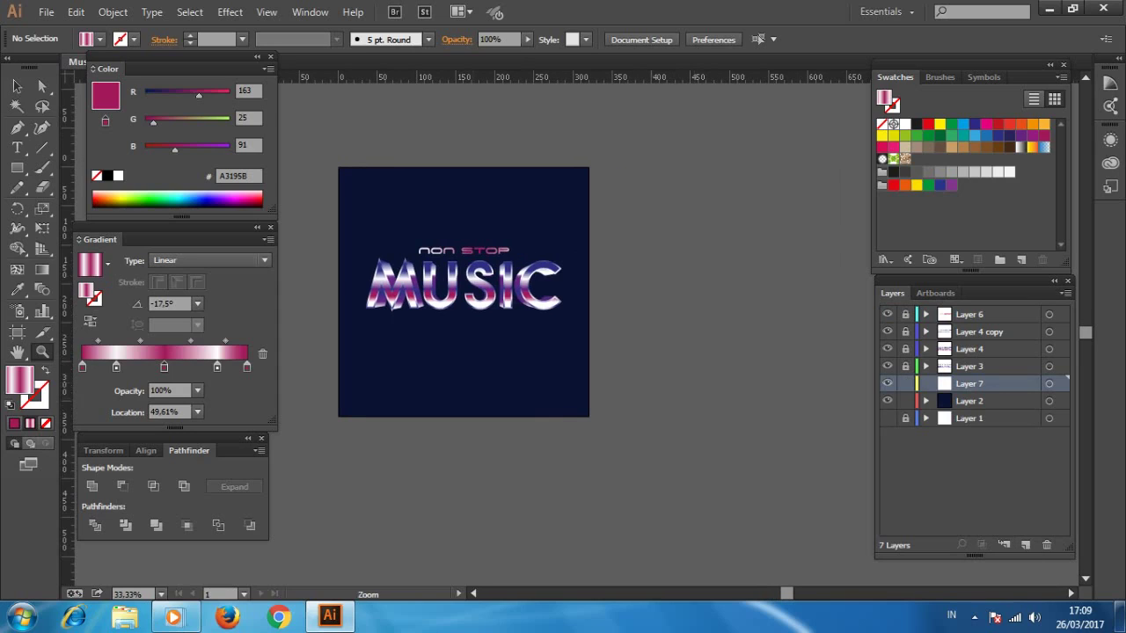
{"action": "key", "text": "slash"}
{"action": "key", "text": "comma"}
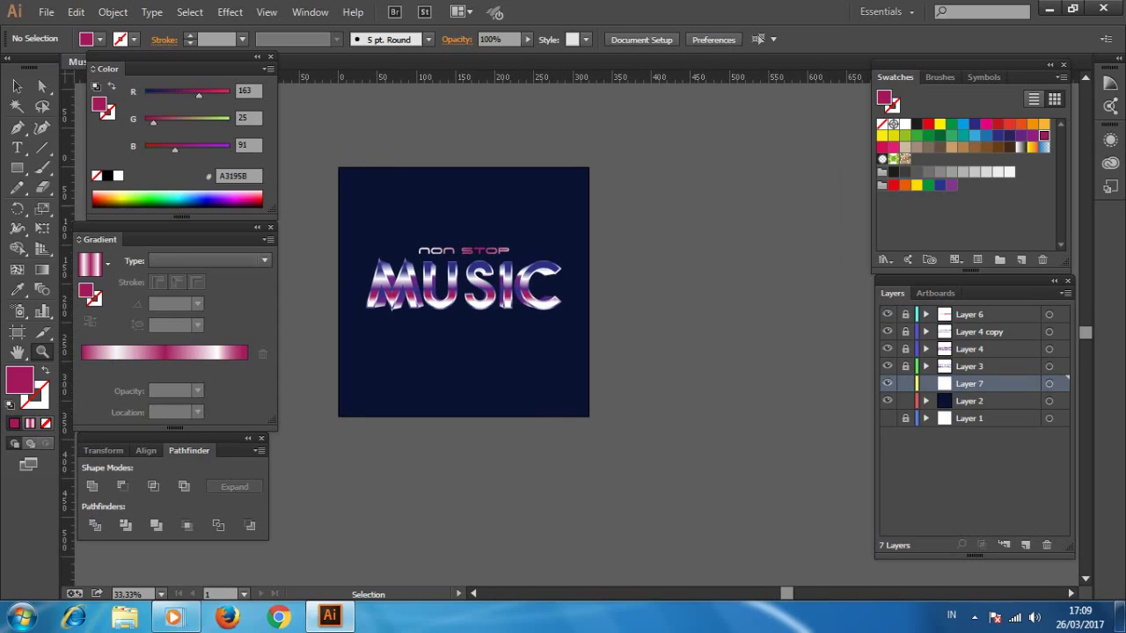
Step: Load the Basic Graphics_Lines library, choose a horizontal lines pattern fill, and draw a rectangle
{"action": "left_click", "coordinate": [99, 38]}
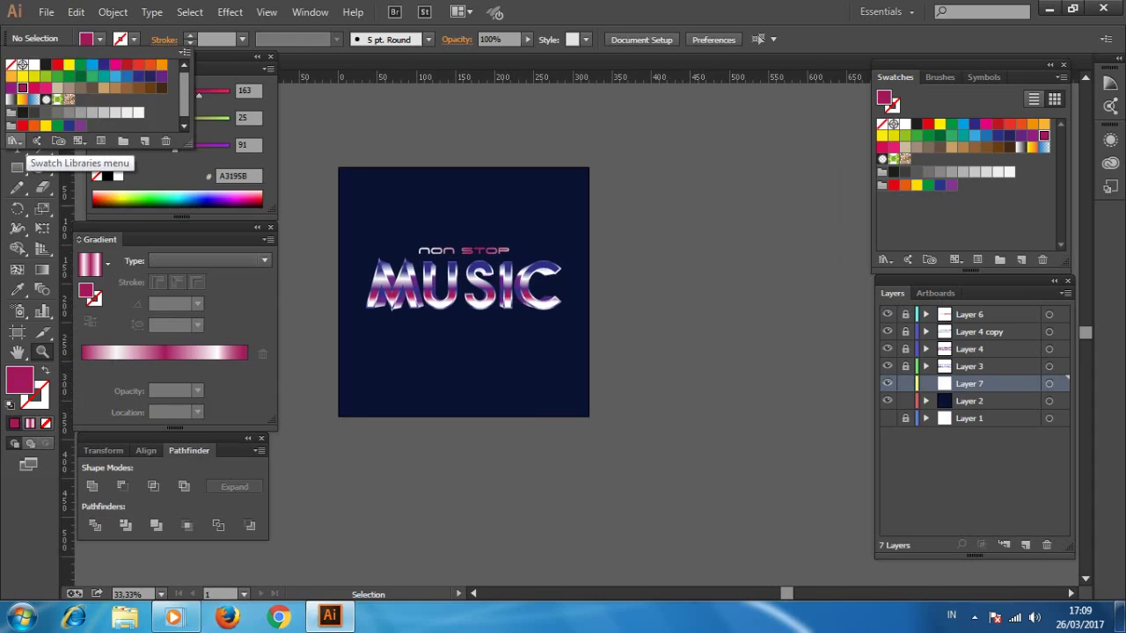
{"action": "left_click", "coordinate": [15, 141]}
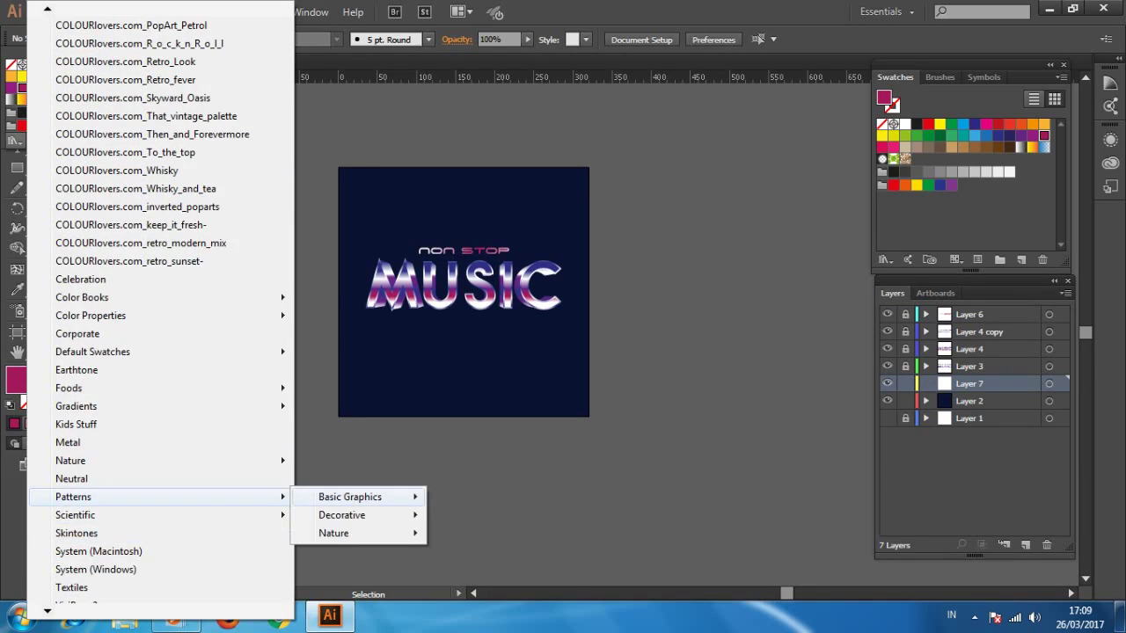
{"action": "left_click", "coordinate": [495, 515]}
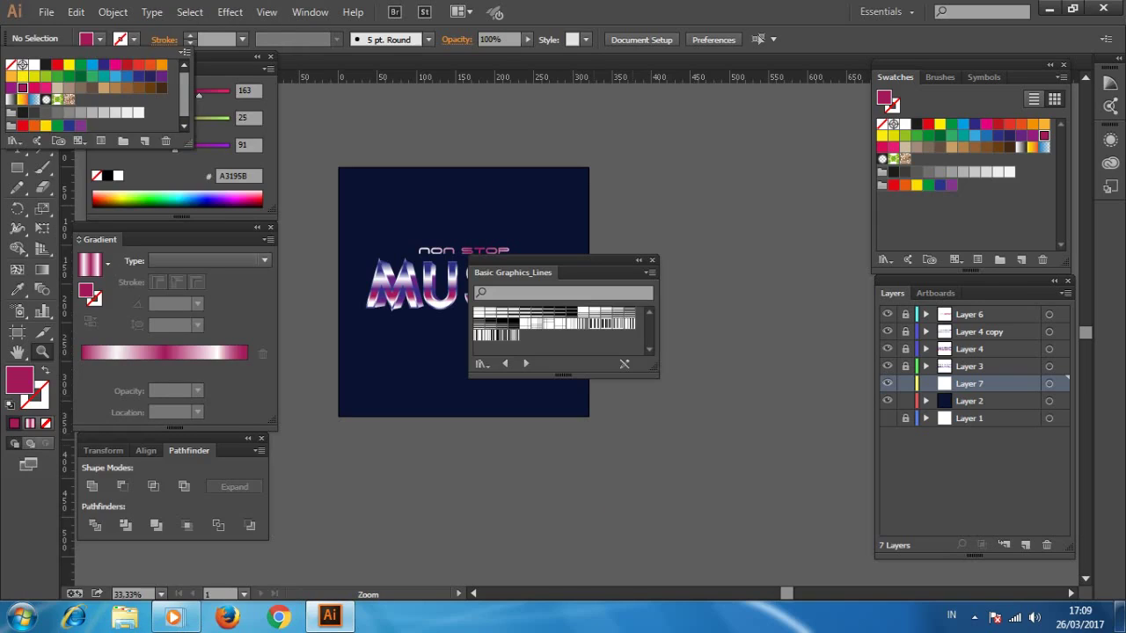
{"action": "left_click_drag", "start_coordinate": [513, 272], "coordinate": [661, 138]}
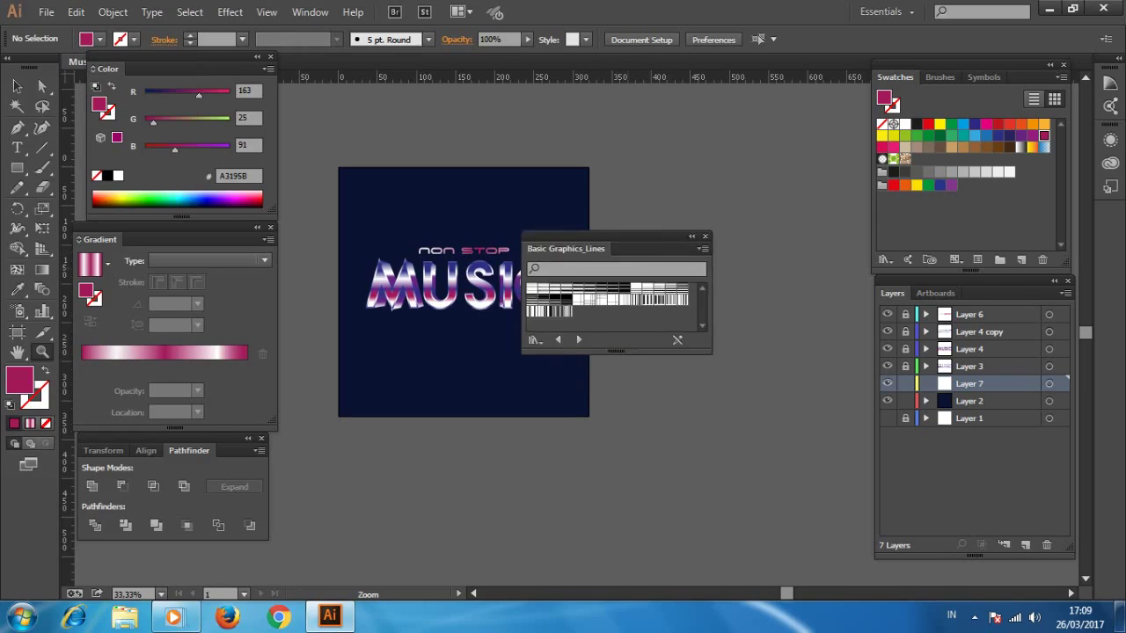
{"action": "left_click", "coordinate": [627, 178]}
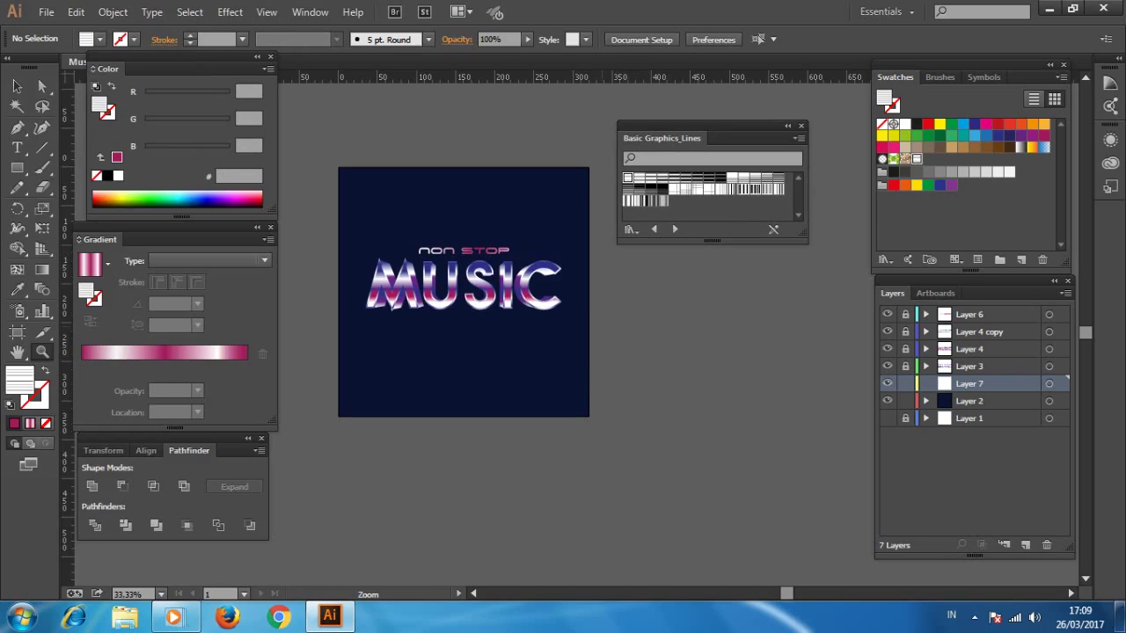
{"action": "left_click", "coordinate": [697, 308]}
{"action": "key", "text": "m"}
{"action": "left_click_drag", "start_coordinate": [577, 328], "coordinate": [671, 418]}
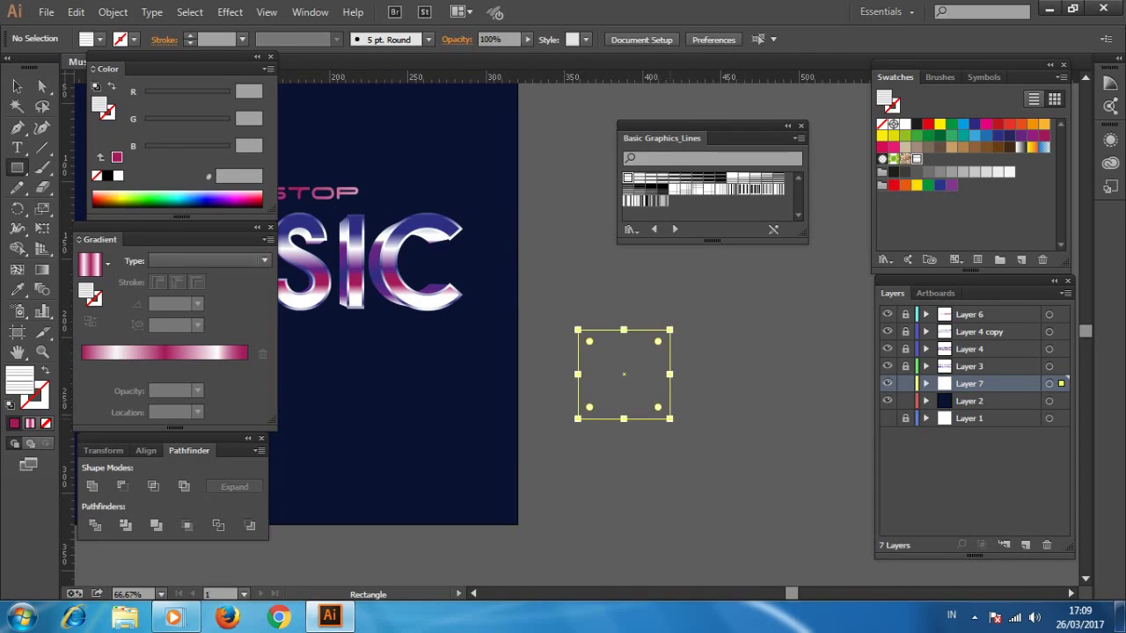
Step: Draw a small lines-patterned square beside the artboard and enlarge it with Free Transform
{"action": "key", "text": "ctrl+z"}
{"action": "left_click_drag", "start_coordinate": [580, 320], "coordinate": [664, 403]}
{"action": "left_click", "coordinate": [664, 402]}
{"action": "key", "text": "Escape"}
{"action": "key", "text": "ctrl+z"}
{"action": "left_click_drag", "start_coordinate": [598, 322], "coordinate": [637, 360]}
{"action": "key", "text": "z"}
{"action": "left_click", "coordinate": [663, 351]}
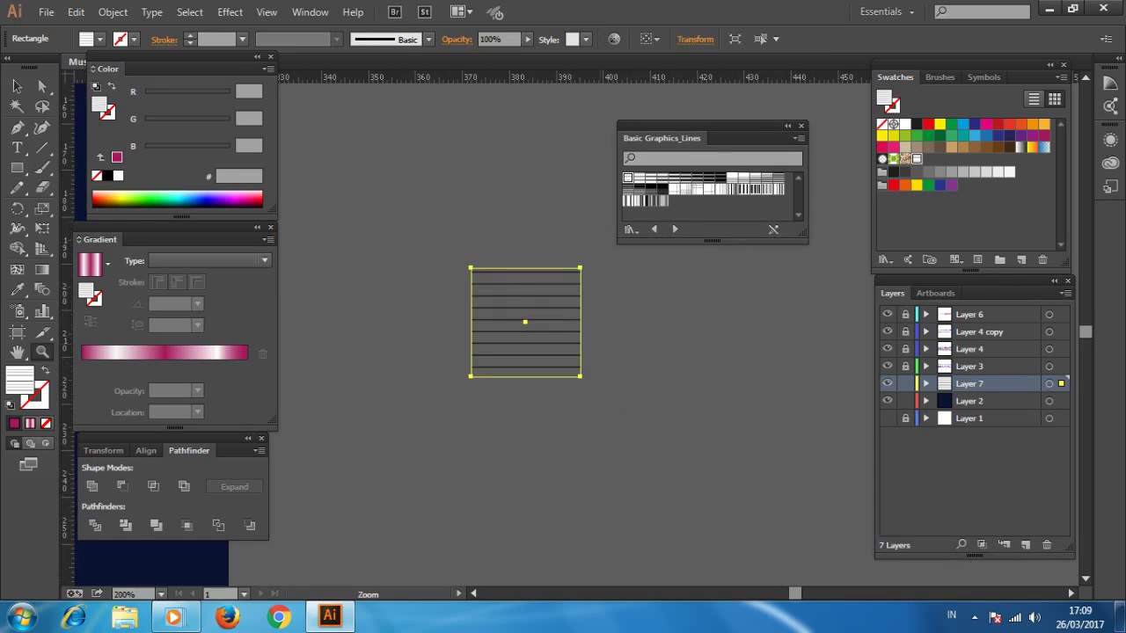
{"action": "key", "text": "e"}
{"action": "left_click_drag", "start_coordinate": [580, 377], "coordinate": [624, 419]}
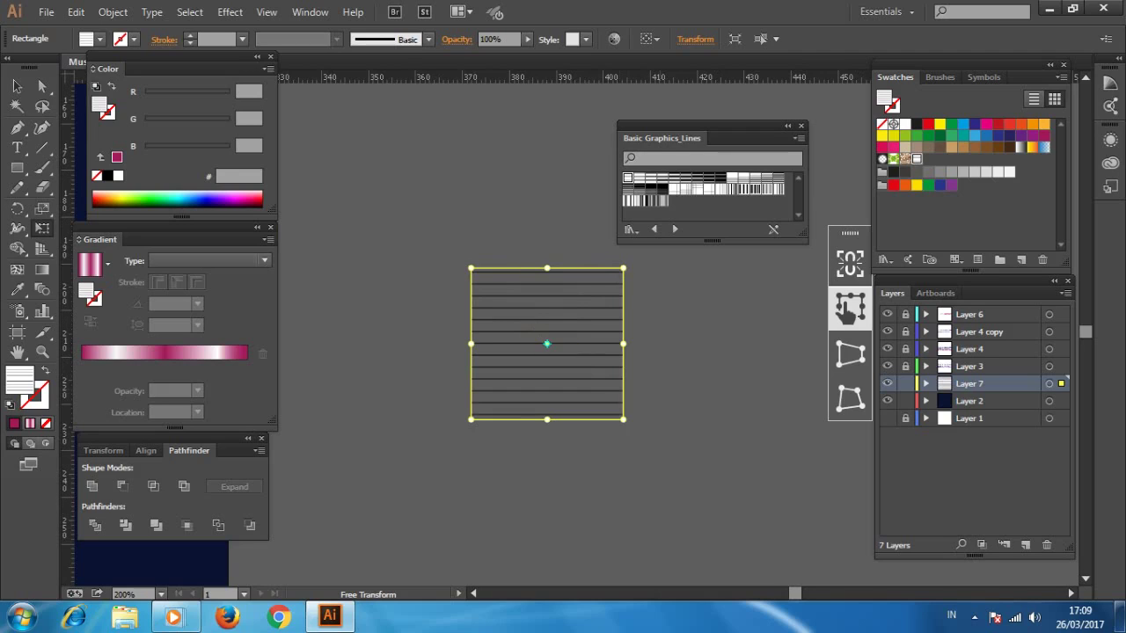
Step: Expand the square's pattern, flatten its transparency, and Pathfinder-merge it into stripe paths
{"action": "left_click", "coordinate": [112, 11]}
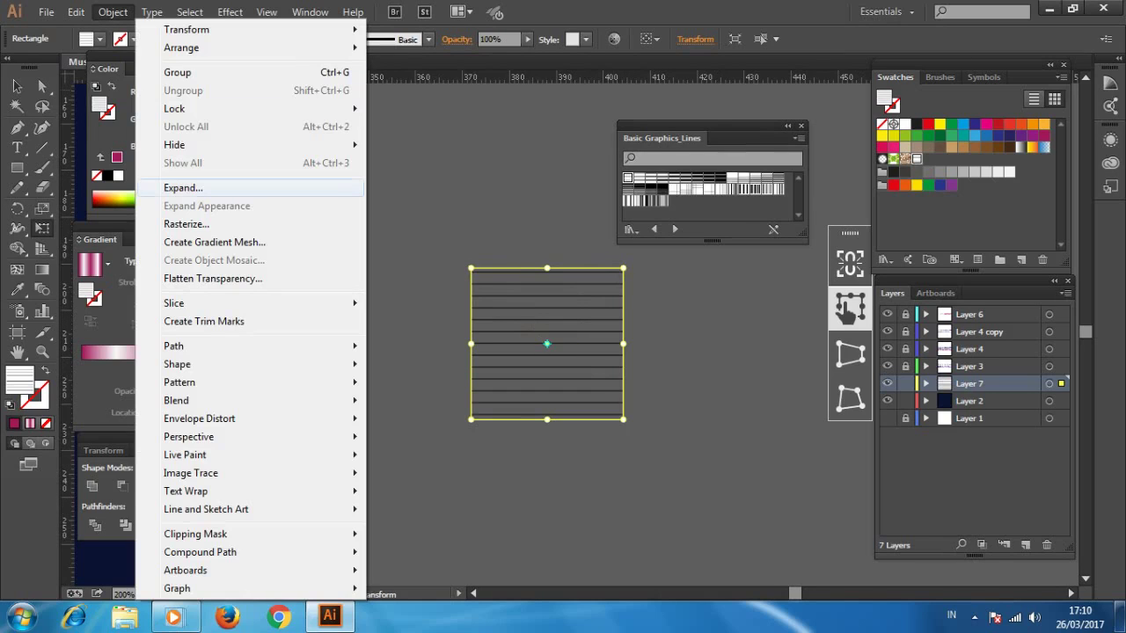
{"action": "left_click", "coordinate": [183, 188]}
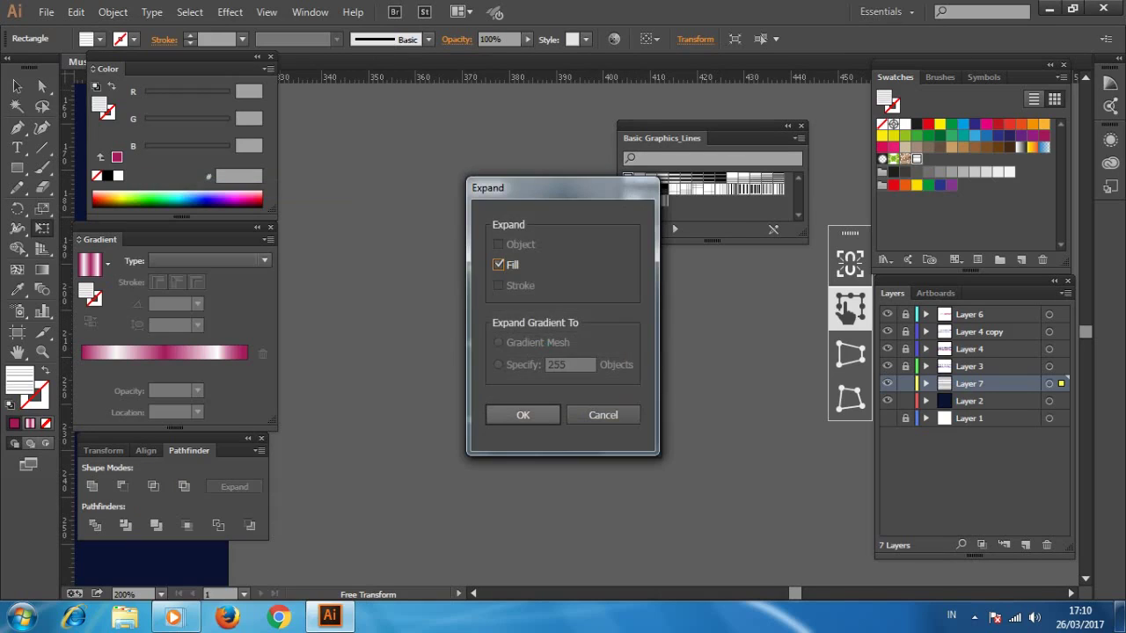
{"action": "left_click", "coordinate": [521, 415]}
{"action": "left_click", "coordinate": [112, 12]}
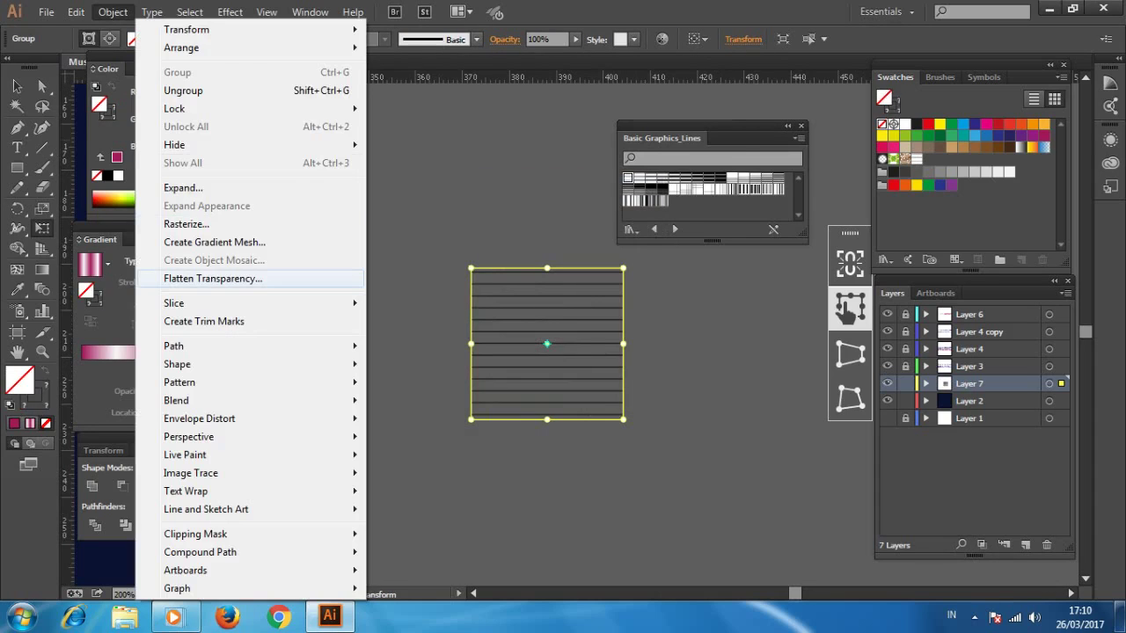
{"action": "left_click", "coordinate": [203, 276]}
{"action": "left_click", "coordinate": [601, 452]}
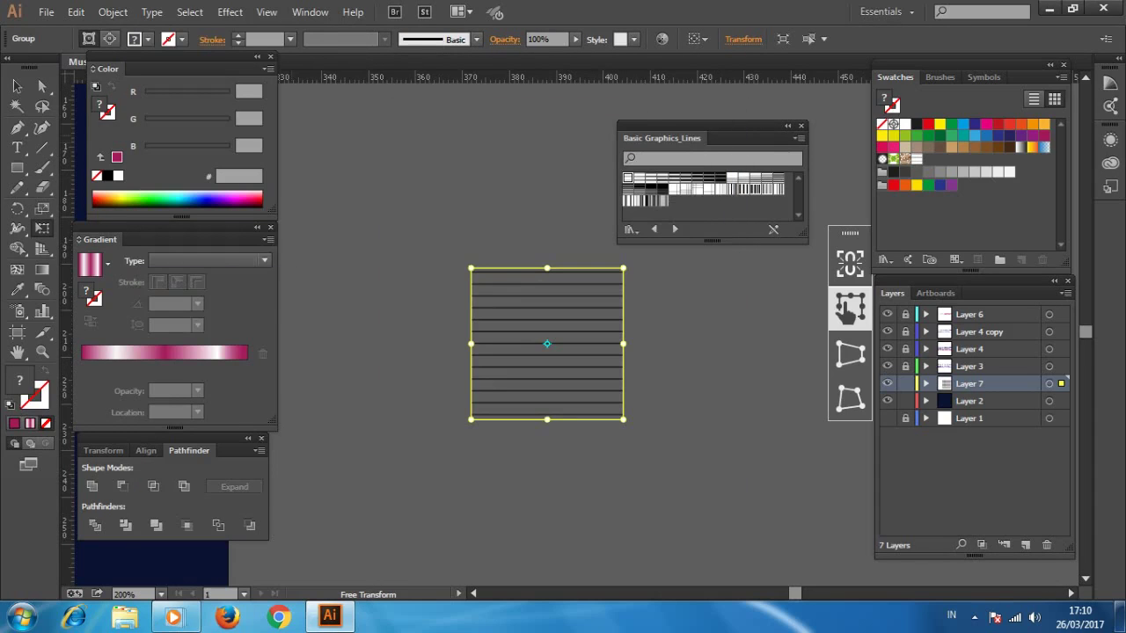
{"action": "left_click", "coordinate": [156, 525]}
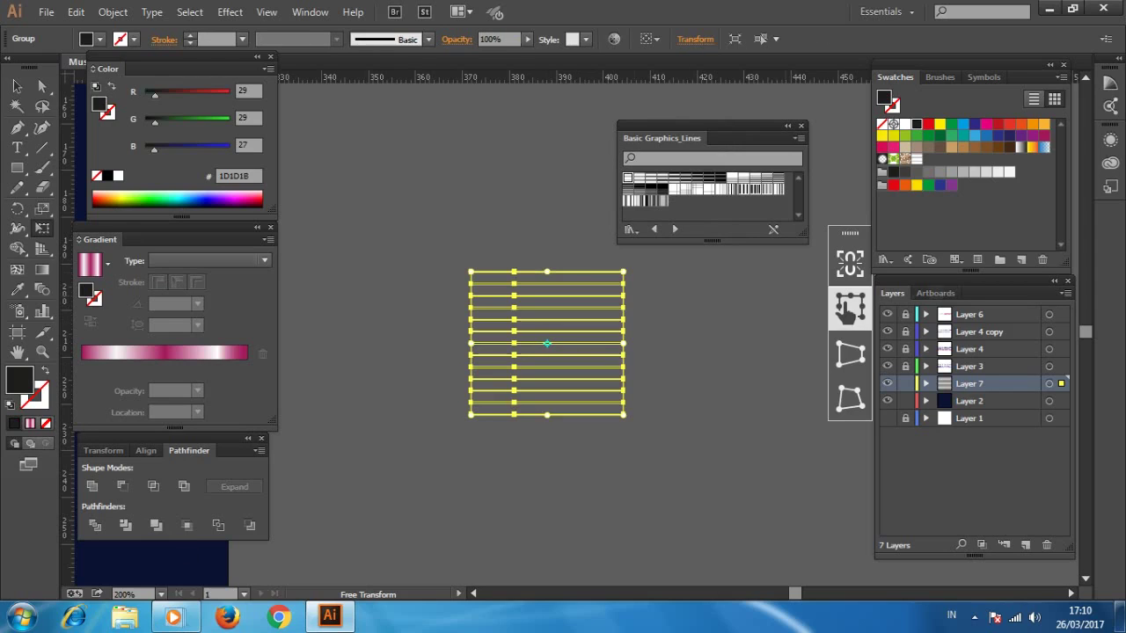
Step: Duplicate the lines group in Layer 7 and rotate the copy 90° to form a grid
{"action": "left_click", "coordinate": [925, 383]}
{"action": "left_click", "coordinate": [989, 402]}
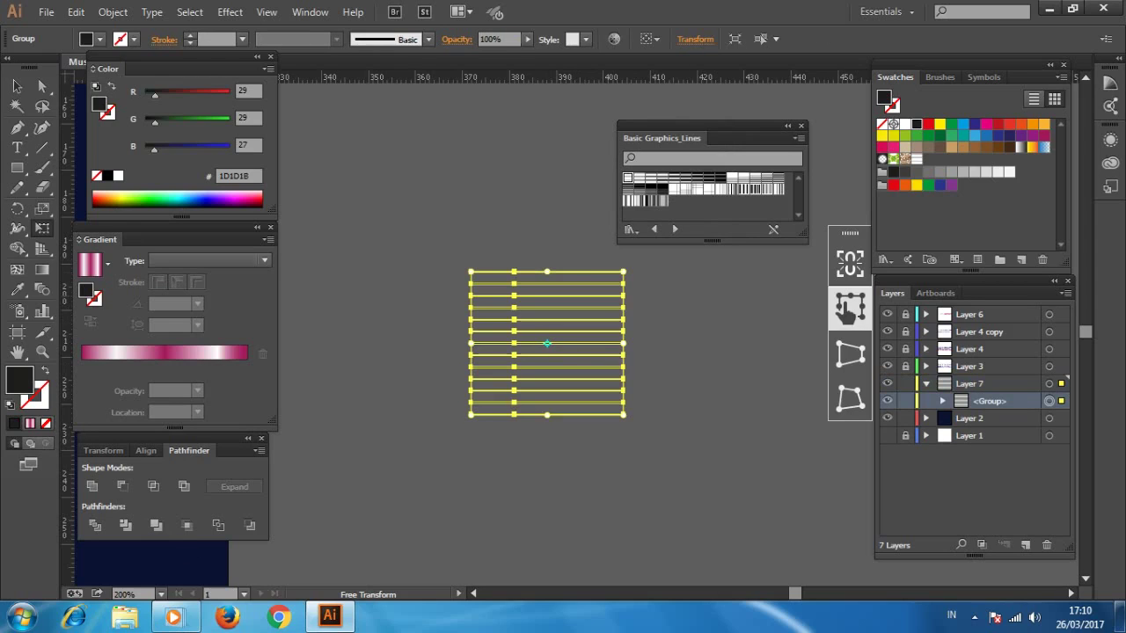
{"action": "left_click", "coordinate": [1066, 293]}
{"action": "left_click", "coordinate": [976, 211]}
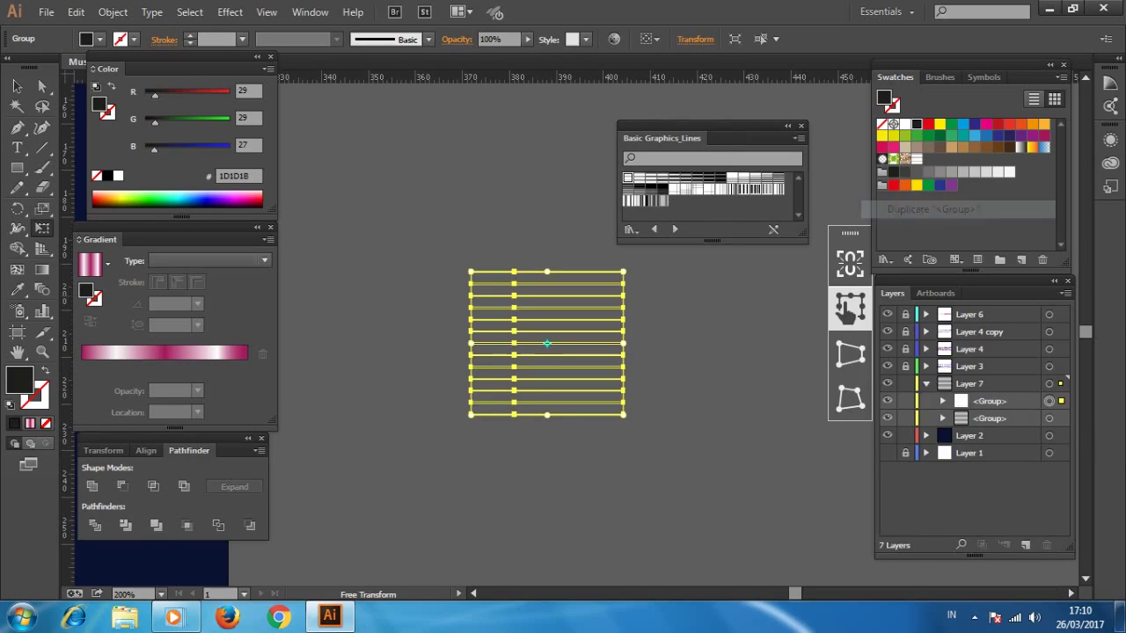
{"action": "right_click", "coordinate": [603, 301]}
{"action": "mouse_move", "coordinate": [654, 423]}
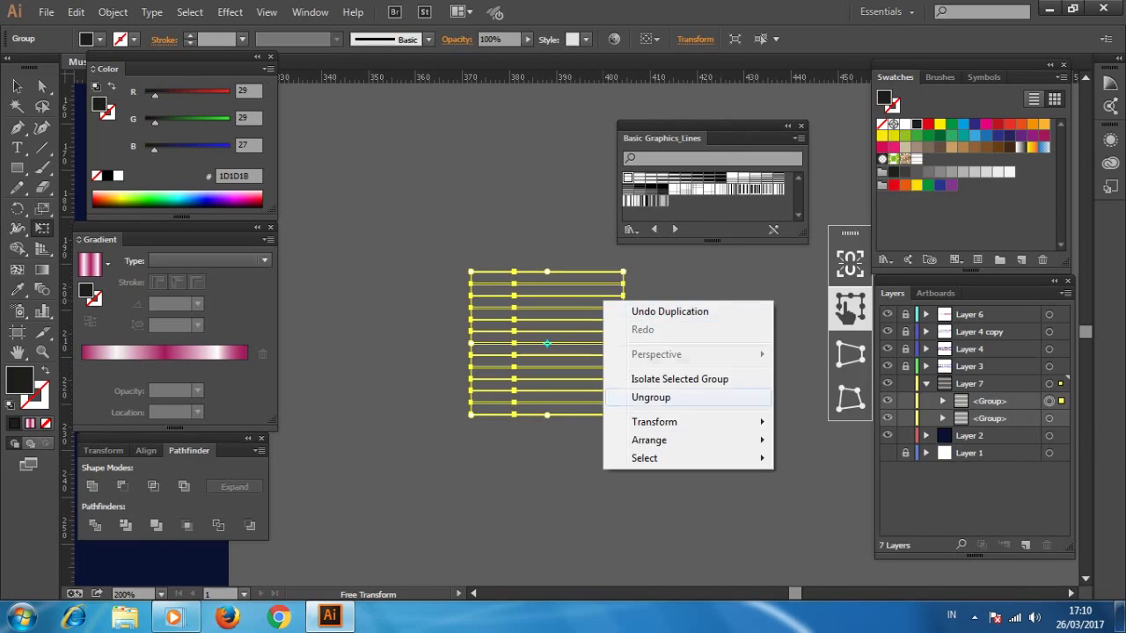
{"action": "left_click", "coordinate": [816, 464]}
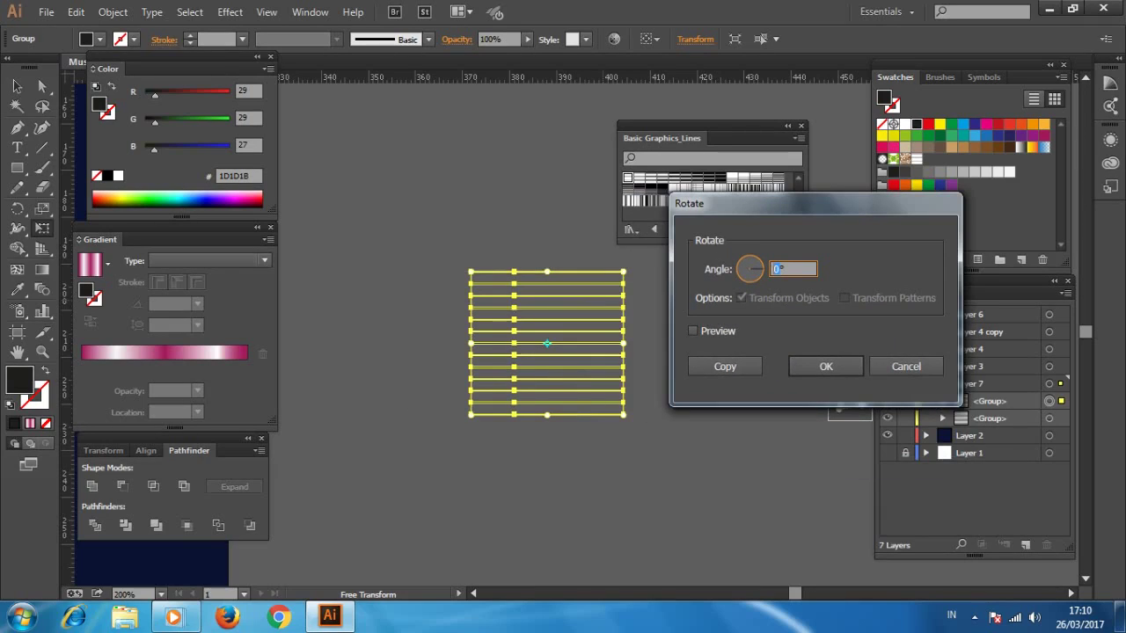
{"action": "type", "text": "90"}
{"action": "left_click", "coordinate": [826, 366]}
{"action": "key", "text": "v"}
{"action": "key", "text": "ctrl+shift+a"}
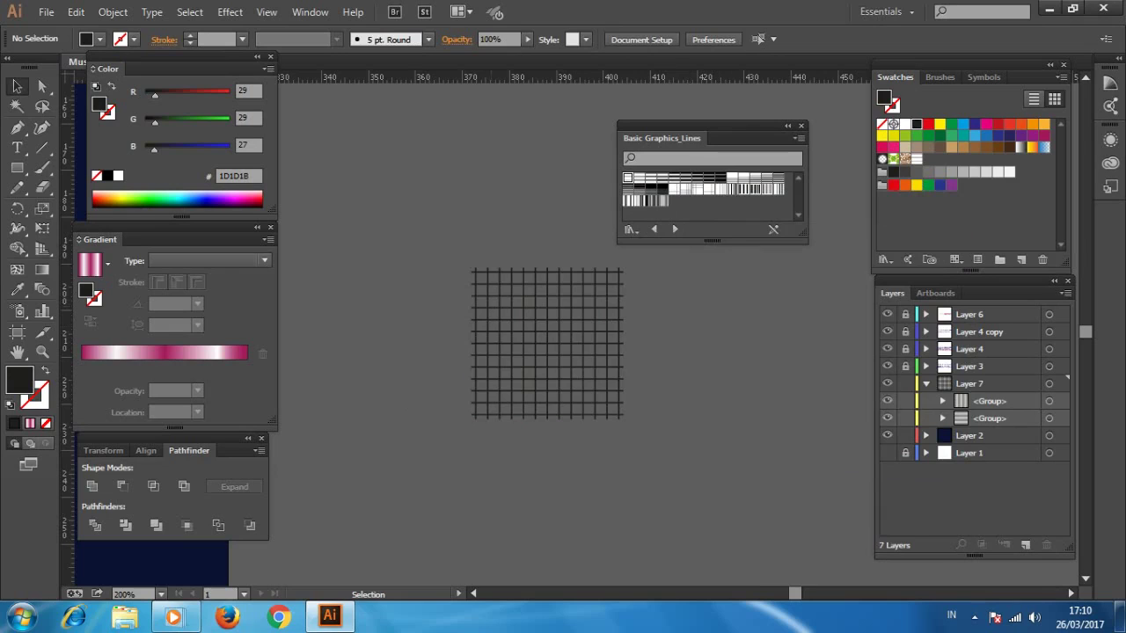
Step: Select both line groups and make the grid white
{"action": "left_click_drag", "start_coordinate": [471, 284], "coordinate": [718, 485]}
{"action": "key", "text": "z"}
{"action": "left_click", "coordinate": [514, 417]}
{"action": "key", "text": "ctrl+plus"}
{"action": "key", "text": "ctrl+plus"}
{"action": "key", "text": "ctrl+minus"}
{"action": "key", "text": "ctrl+minus"}
{"action": "key", "text": "ctrl+minus"}
{"action": "key", "text": "ctrl+minus"}
{"action": "key", "text": "ctrl+minus"}
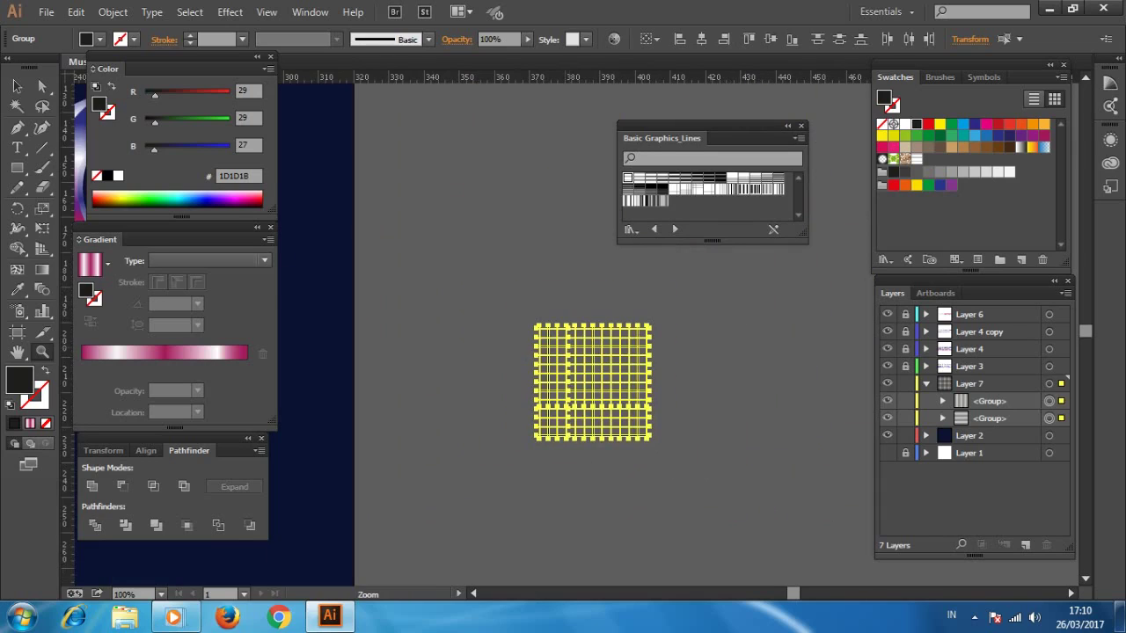
{"action": "key", "text": "ctrl+minus"}
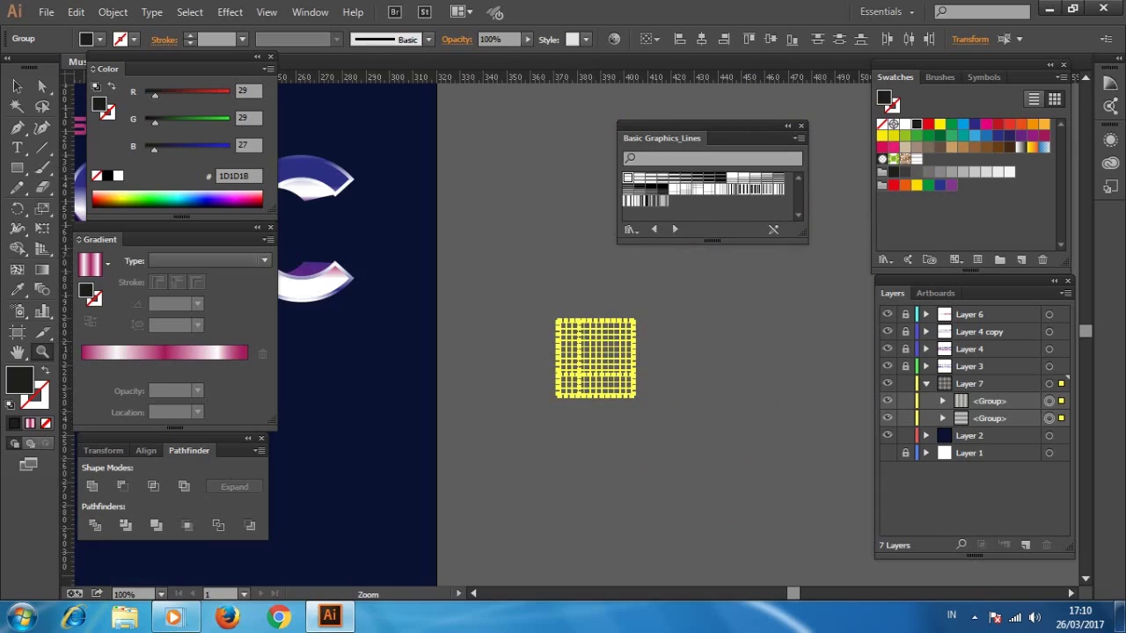
{"action": "key", "text": "ctrl+minus"}
Step: Try enlarging the grid over the poster with Free Transform, then undo it
{"action": "key", "text": "e"}
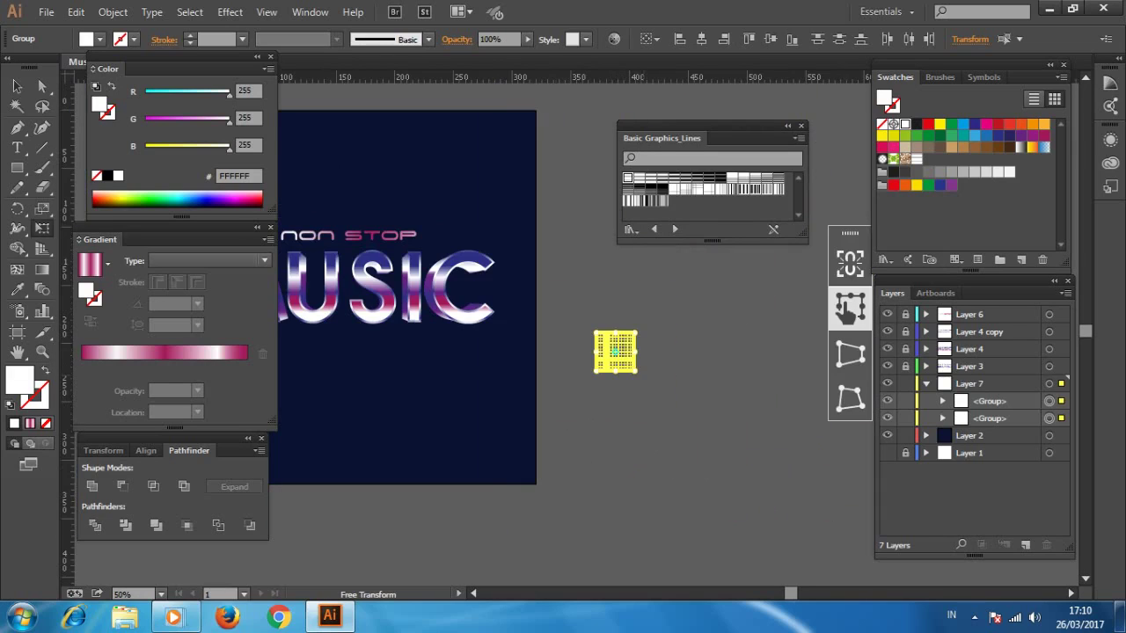
{"action": "left_click_drag", "start_coordinate": [644, 380], "coordinate": [793, 529]}
{"action": "left_click_drag", "start_coordinate": [597, 333], "coordinate": [459, 199]}
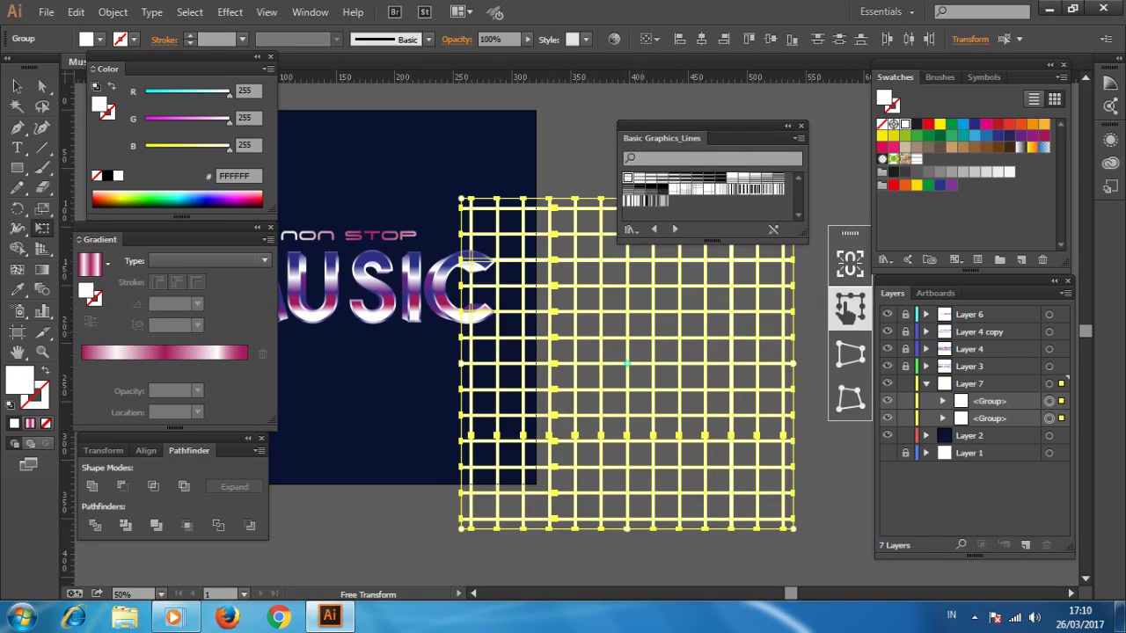
{"action": "key", "text": "ctrl+z"}
{"action": "key", "text": "ctrl+z"}
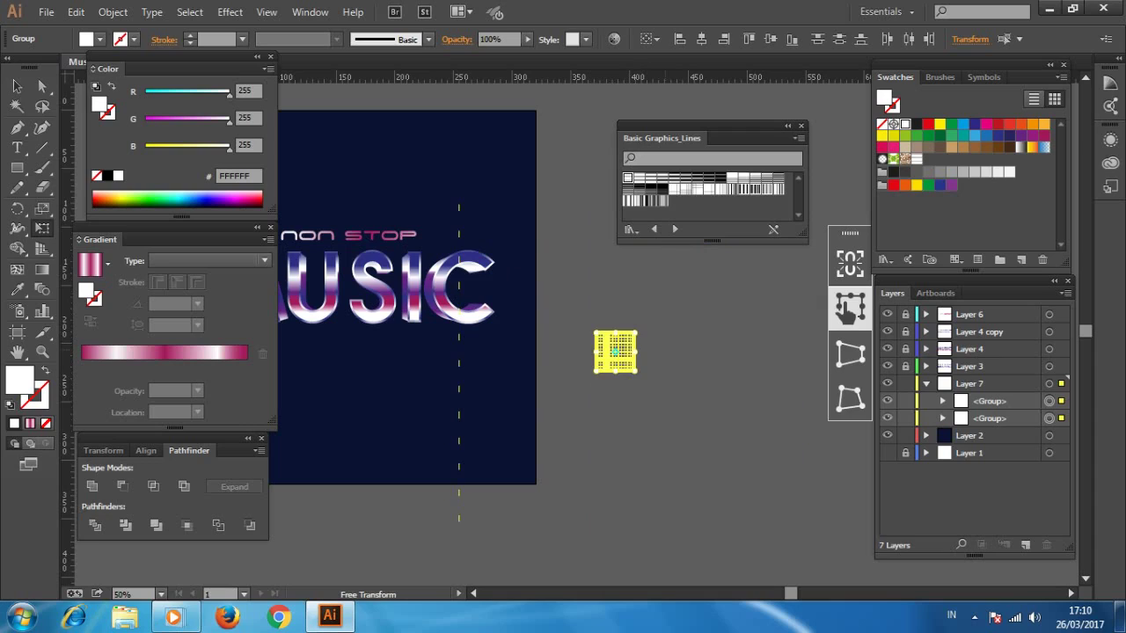
{"action": "key", "text": "v"}
{"action": "key", "text": "ctrl+shift+a"}
{"action": "key", "text": "z"}
{"action": "left_click", "coordinate": [453, 478]}
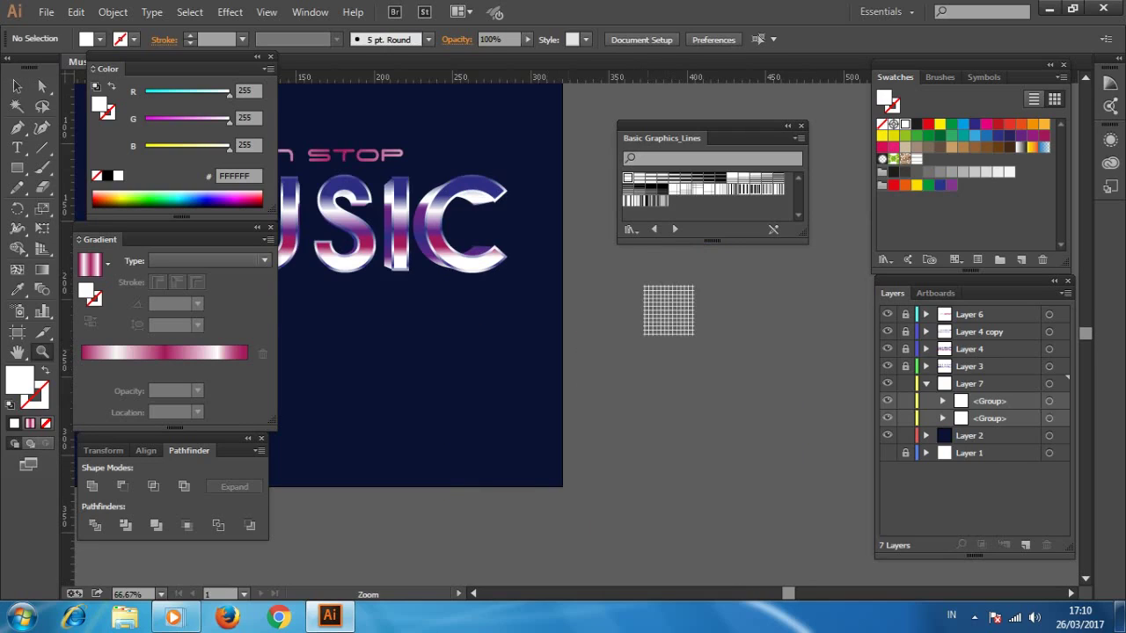
Step: Delete the old grid and make the empty Layer 7 the target layer
{"action": "key", "text": "v"}
{"action": "left_click", "coordinate": [668, 309]}
{"action": "key", "text": "Delete"}
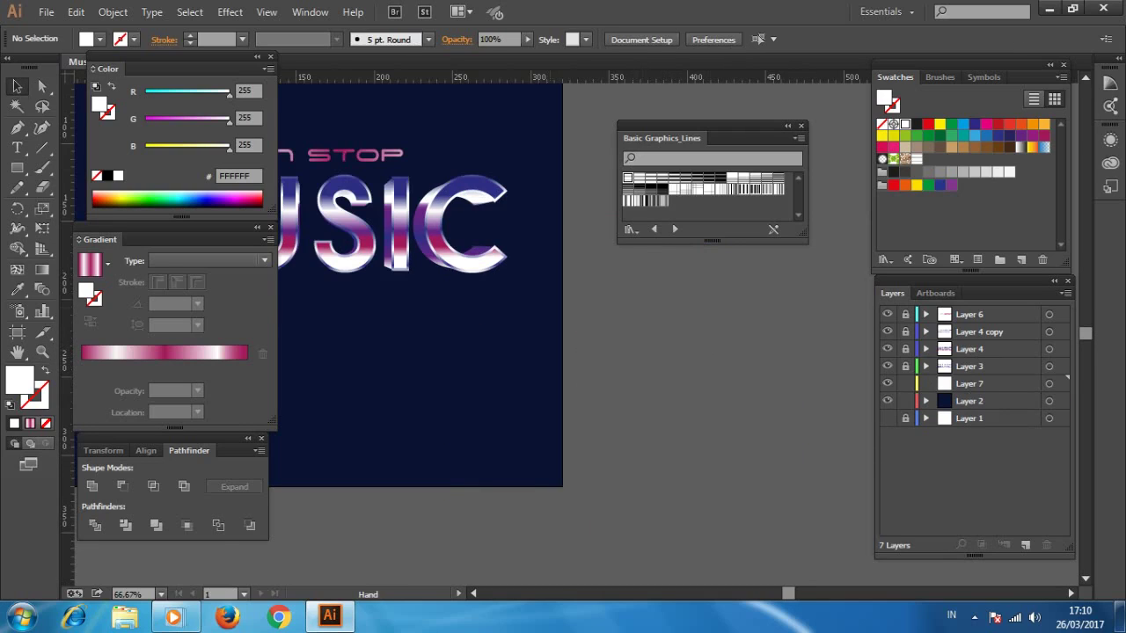
{"action": "left_click_drag", "start_coordinate": [493, 352], "coordinate": [682, 418]}
{"action": "key", "text": "z"}
{"action": "key", "text": "ctrl+minus"}
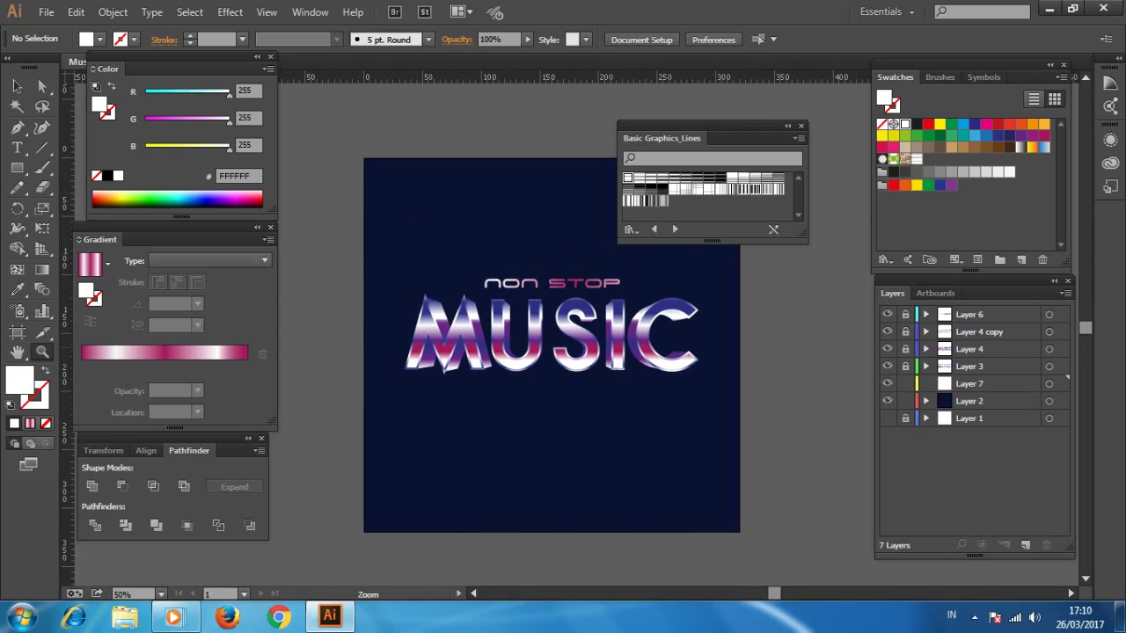
{"action": "left_click", "coordinate": [968, 384]}
{"action": "left_click_drag", "start_coordinate": [552, 345], "coordinate": [494, 392]}
Step: Draw a straight line with a white stroke and no fill across the poster's top
{"action": "key", "text": "p"}
{"action": "key", "text": "shift+x"}
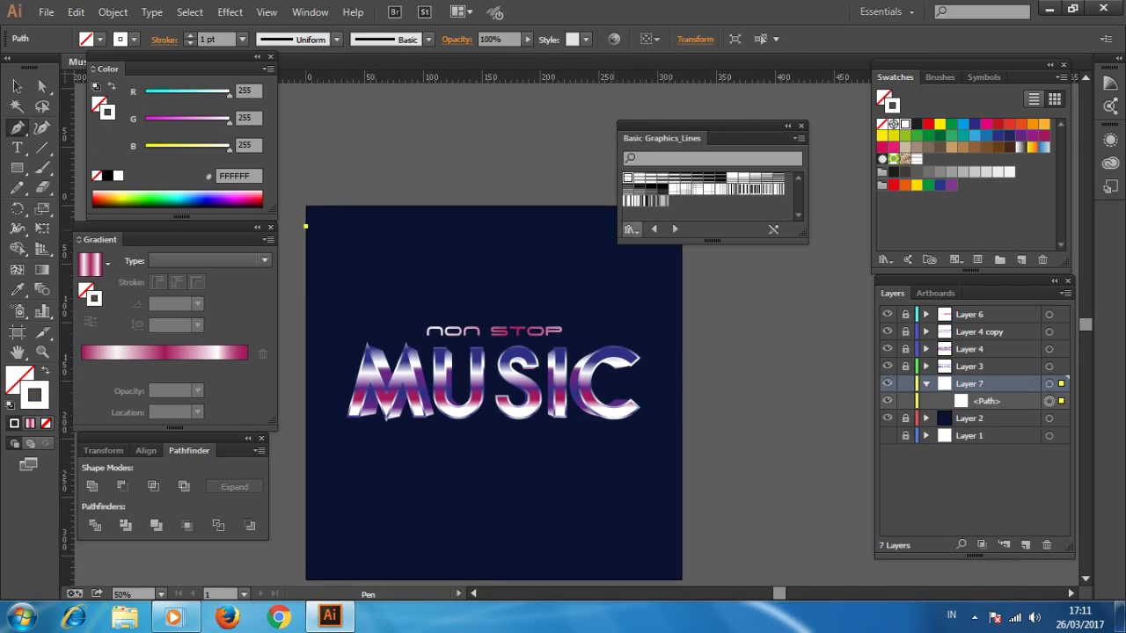
{"action": "left_click", "coordinate": [656, 286], "text": "shift"}
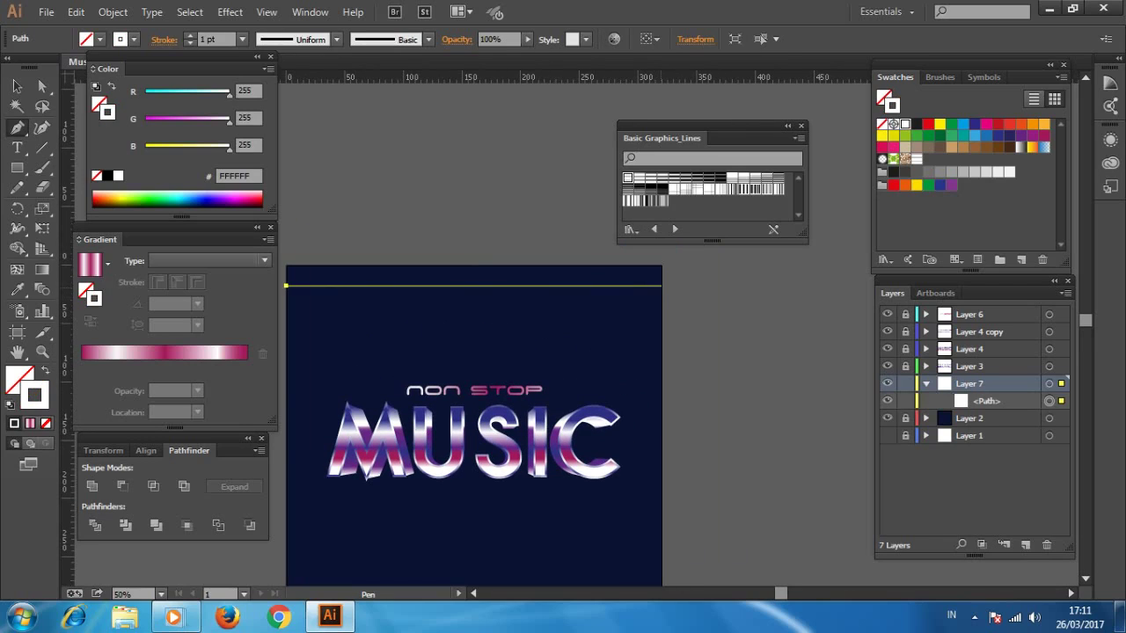
{"action": "key", "text": "v"}
{"action": "key", "text": "ctrl+shift+a"}
{"action": "key", "text": "z"}
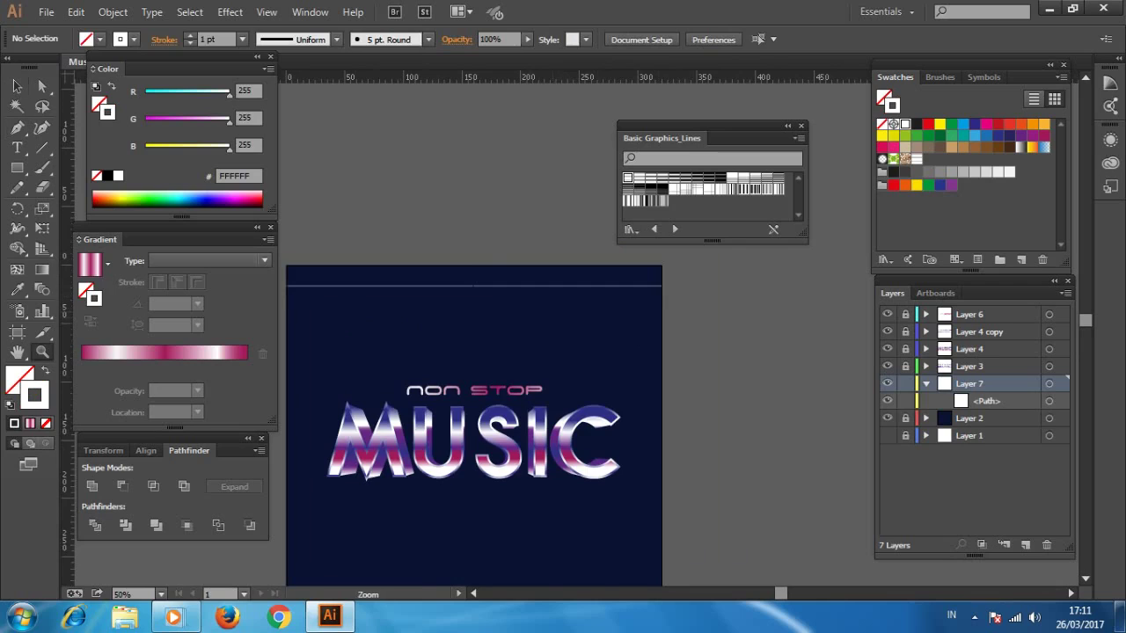
{"action": "left_click", "coordinate": [388, 277]}
Step: Set the top line's stroke weight to 0.75 pt
{"action": "key", "text": "v"}
{"action": "left_click", "coordinate": [574, 310]}
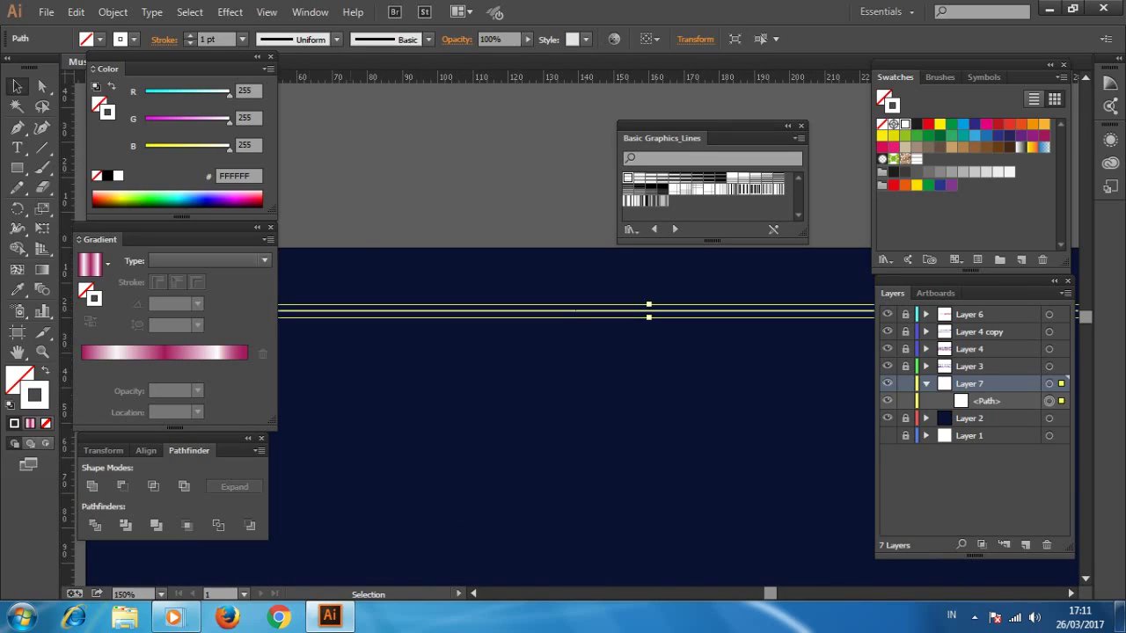
{"action": "left_click", "coordinate": [242, 39]}
{"action": "left_click", "coordinate": [264, 93]}
Step: Expand the thin top line into a filled shape with Object > Expand, then reselect the line group
{"action": "key", "text": "ctrl+shift+a"}
{"action": "key", "text": "z"}
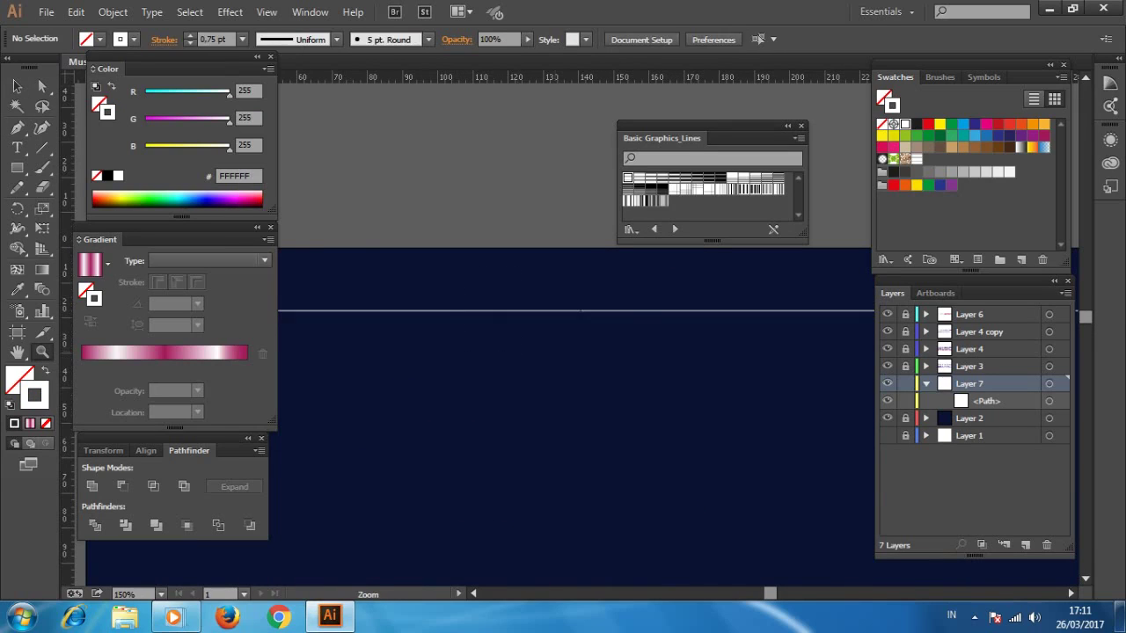
{"action": "key", "text": "ctrl+minus"}
{"action": "key", "text": "ctrl+minus"}
{"action": "key", "text": "ctrl+minus"}
{"action": "key", "text": "ctrl+minus"}
{"action": "key", "text": "ctrl+plus"}
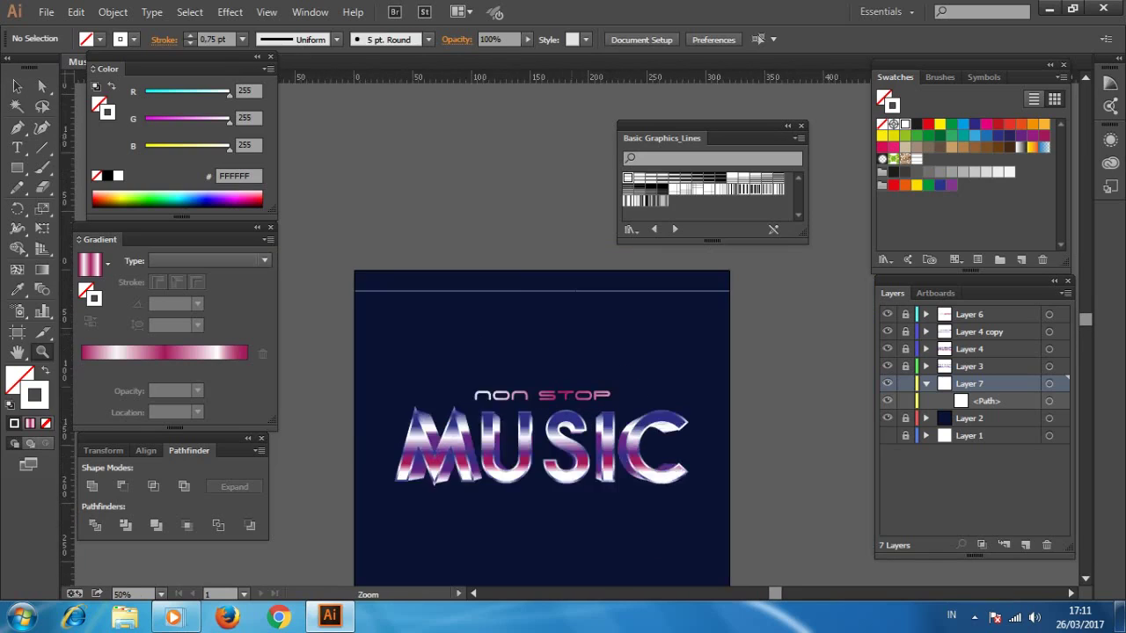
{"action": "key", "text": "ctrl+plus"}
{"action": "key", "text": "v"}
{"action": "key", "text": "ctrl+a"}
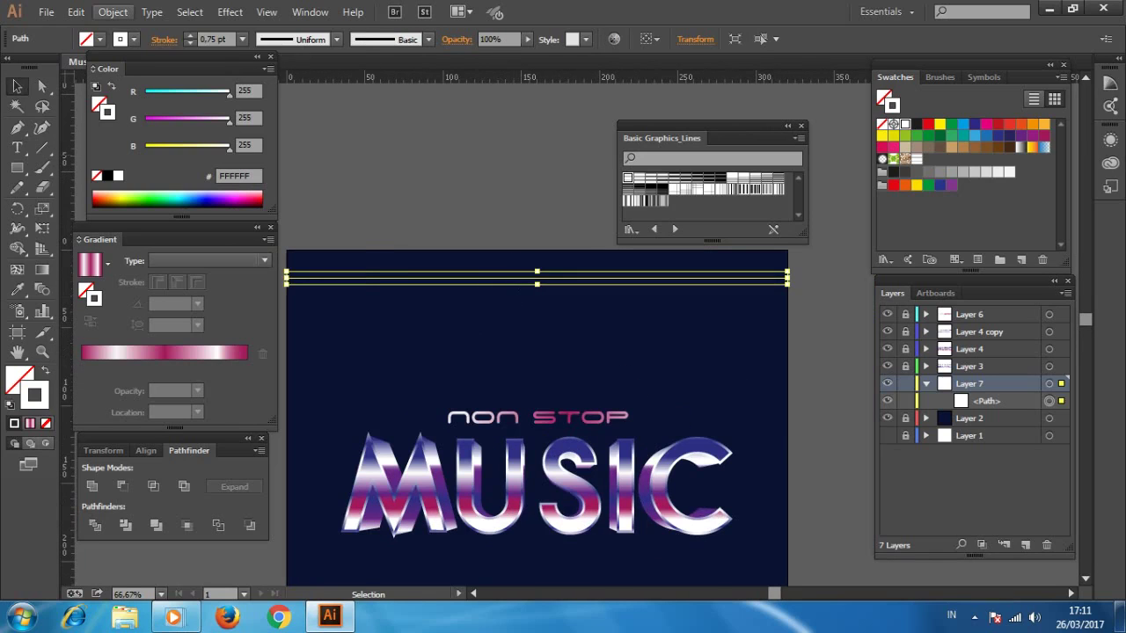
{"action": "left_click", "coordinate": [113, 12]}
{"action": "left_click", "coordinate": [145, 186]}
{"action": "left_click", "coordinate": [524, 413]}
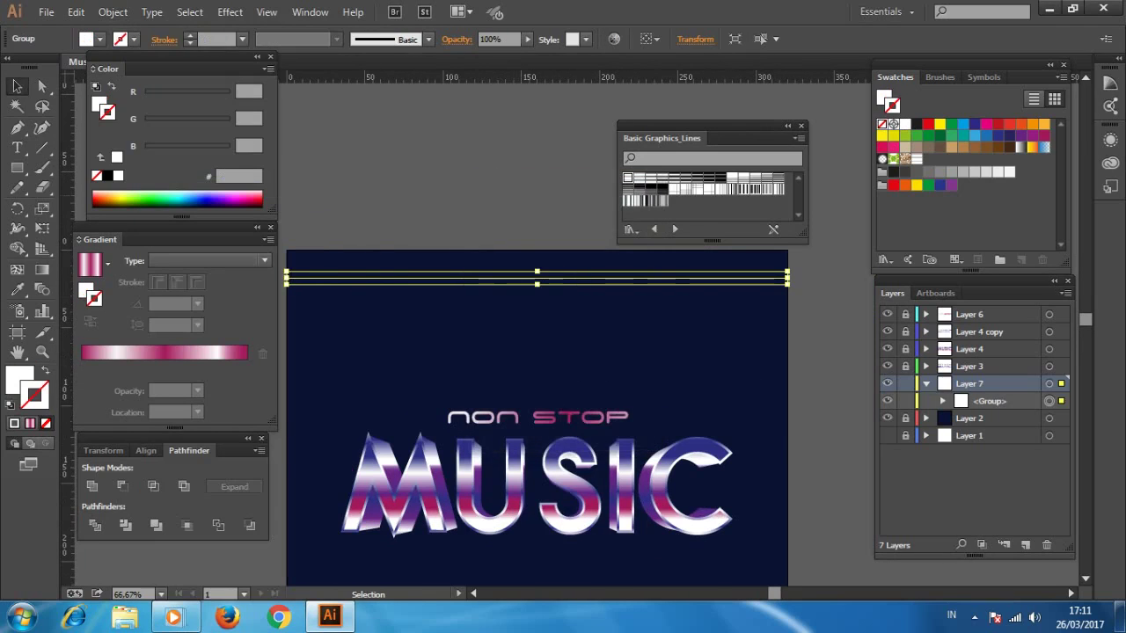
{"action": "key", "text": "ctrl+shift+a"}
{"action": "left_click", "coordinate": [616, 279]}
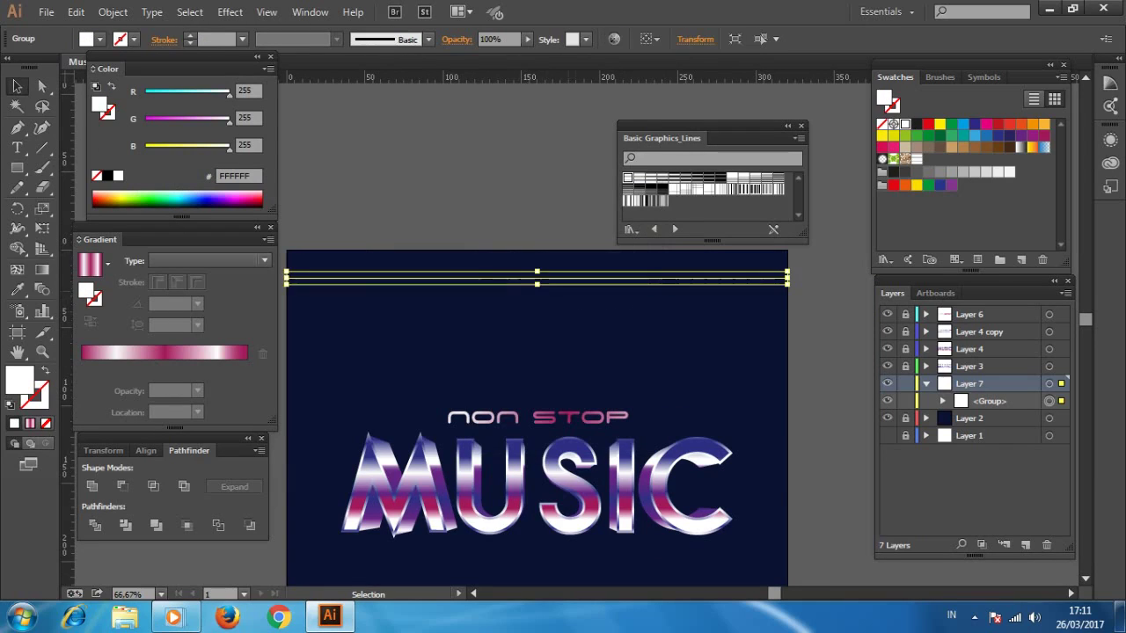
{"action": "right_click", "coordinate": [578, 278]}
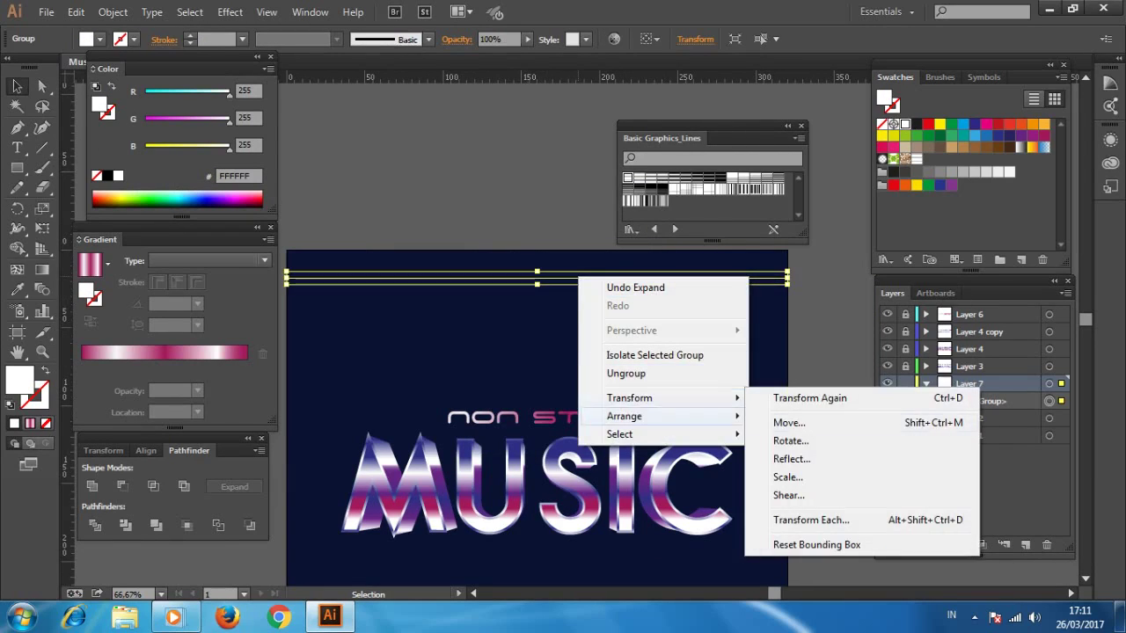
Step: Open the Move settings for the line group, zero the horizontal offset, and try vertical values
{"action": "left_click", "coordinate": [778, 422]}
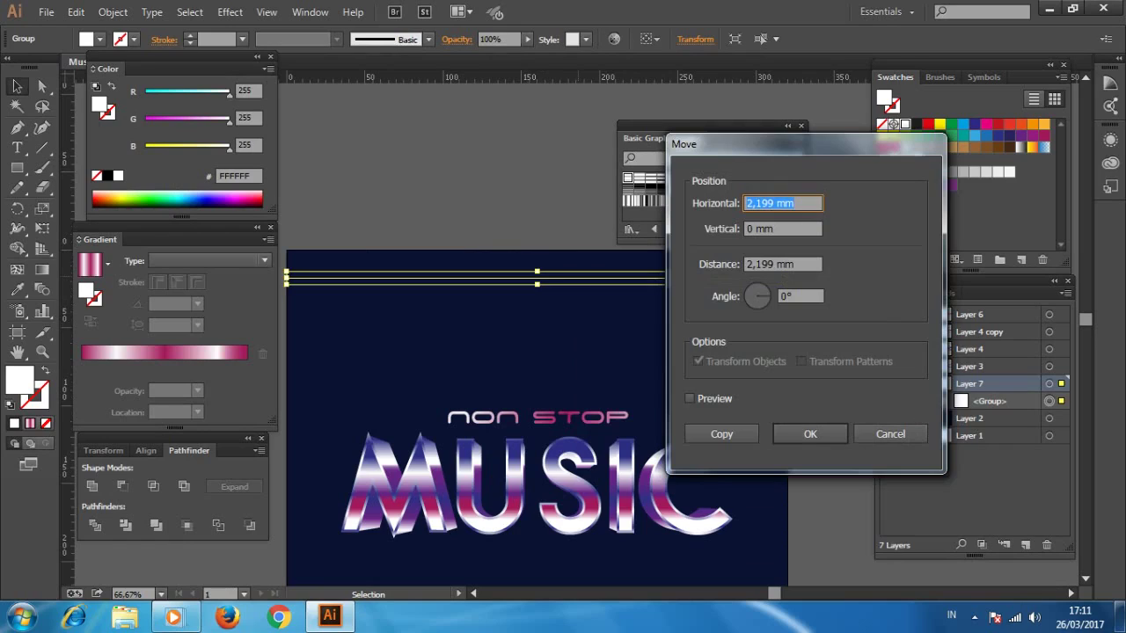
{"action": "key", "text": "shift+Left"}
{"action": "key", "text": "shift+Left"}
{"action": "key", "text": "shift+Left"}
{"action": "type", "text": "0"}
{"action": "key", "text": "Tab"}
{"action": "key", "text": "Tab"}
{"action": "key", "text": "shift+Tab"}
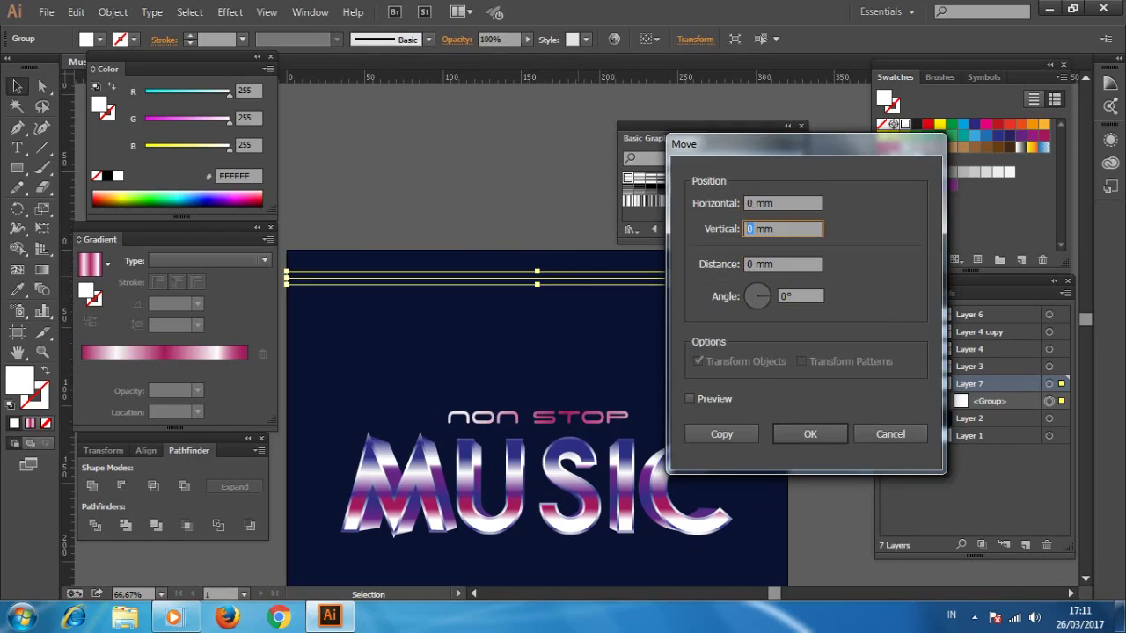
{"action": "type", "text": "2"}
{"action": "left_click", "coordinate": [690, 398]}
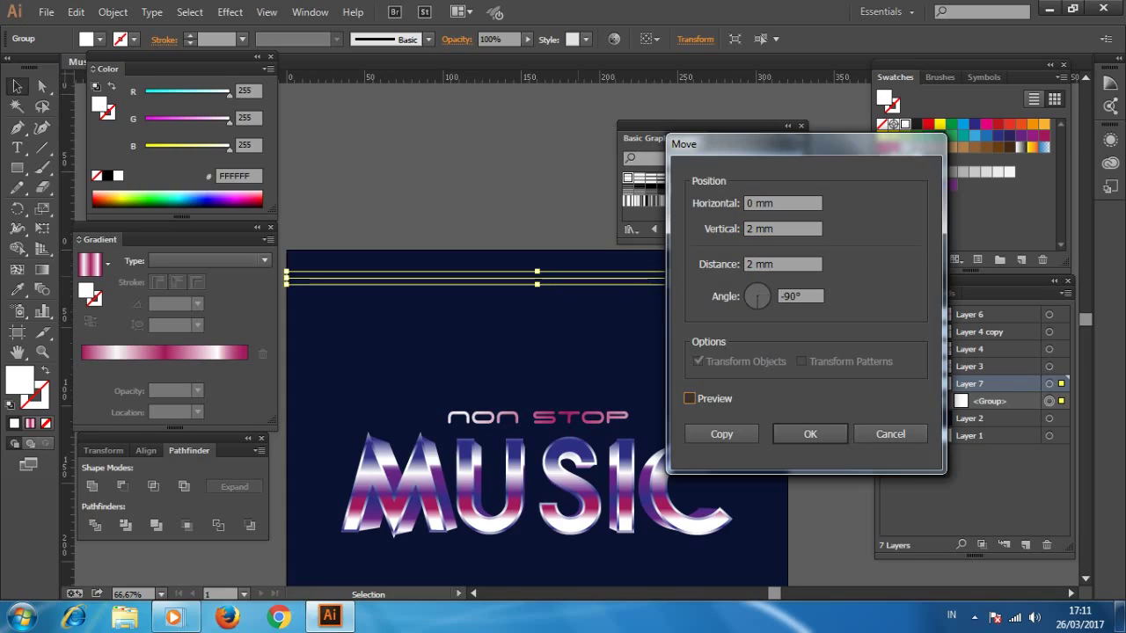
{"action": "left_click", "coordinate": [689, 398]}
Step: Set a 5 mm vertical offset and place a copy of the line below
{"action": "key", "text": "shift+Tab"}
{"action": "key", "text": "shift+Tab"}
{"action": "key", "text": "shift+Tab"}
{"action": "key", "text": "Tab"}
{"action": "key", "text": "Tab"}
{"action": "key", "text": "Tab"}
{"action": "key", "text": "space"}
{"action": "key", "text": "space"}
{"action": "key", "text": "space"}
{"action": "key", "text": "space"}
{"action": "key", "text": "shift+Tab"}
{"action": "key", "text": "shift+Tab"}
{"action": "key", "text": "shift+Tab"}
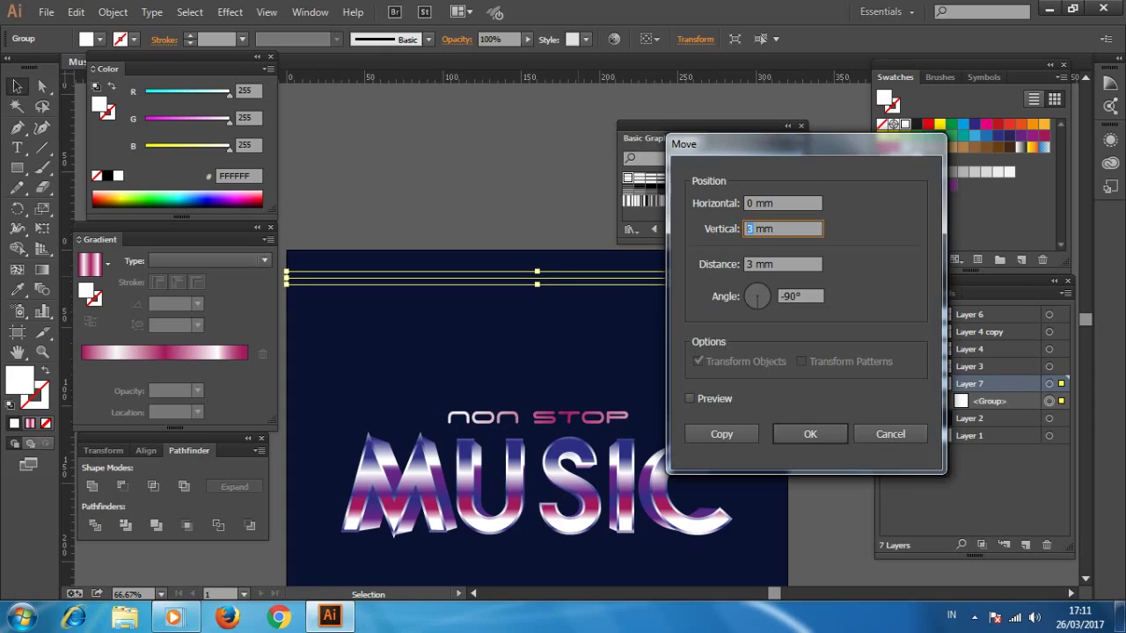
{"action": "type", "text": "5"}
{"action": "key", "text": "Tab"}
{"action": "key", "text": "Tab"}
{"action": "key", "text": "Tab"}
{"action": "key", "text": "space"}
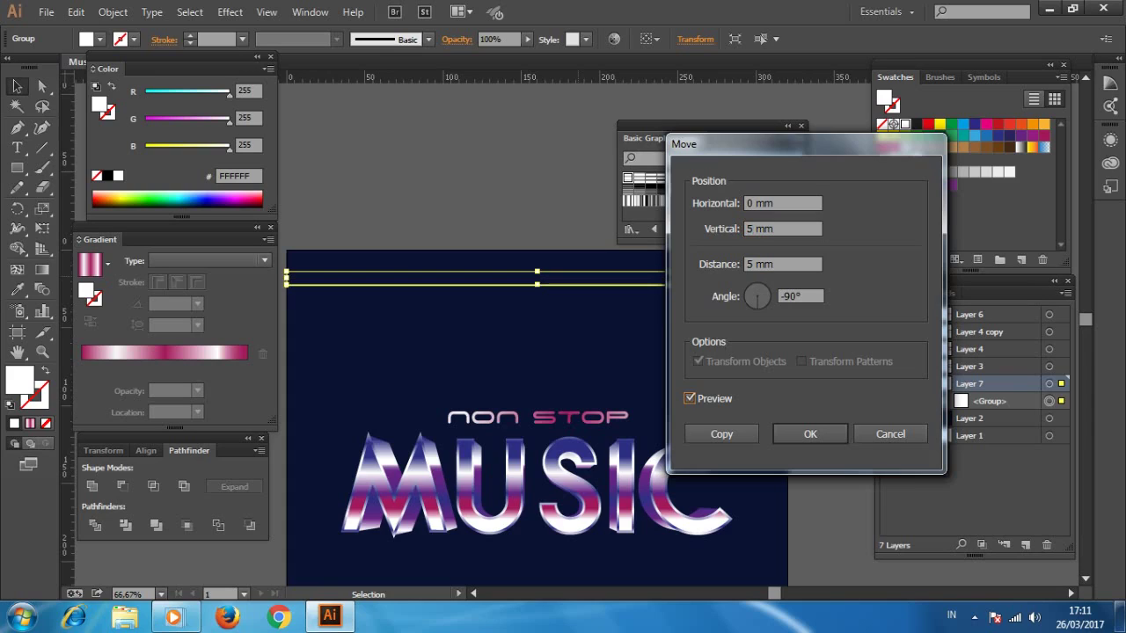
{"action": "left_click", "coordinate": [721, 434]}
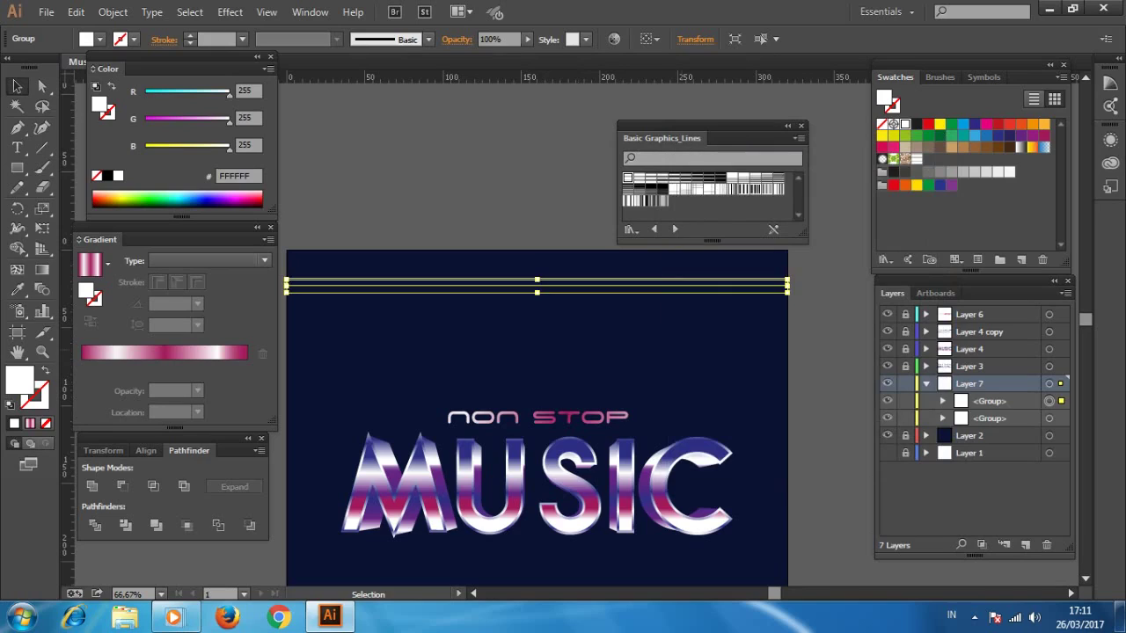
Step: Undo the 5 mm copy and test repeating the move before reverting it
{"action": "key", "text": "ctrl+shift+a"}
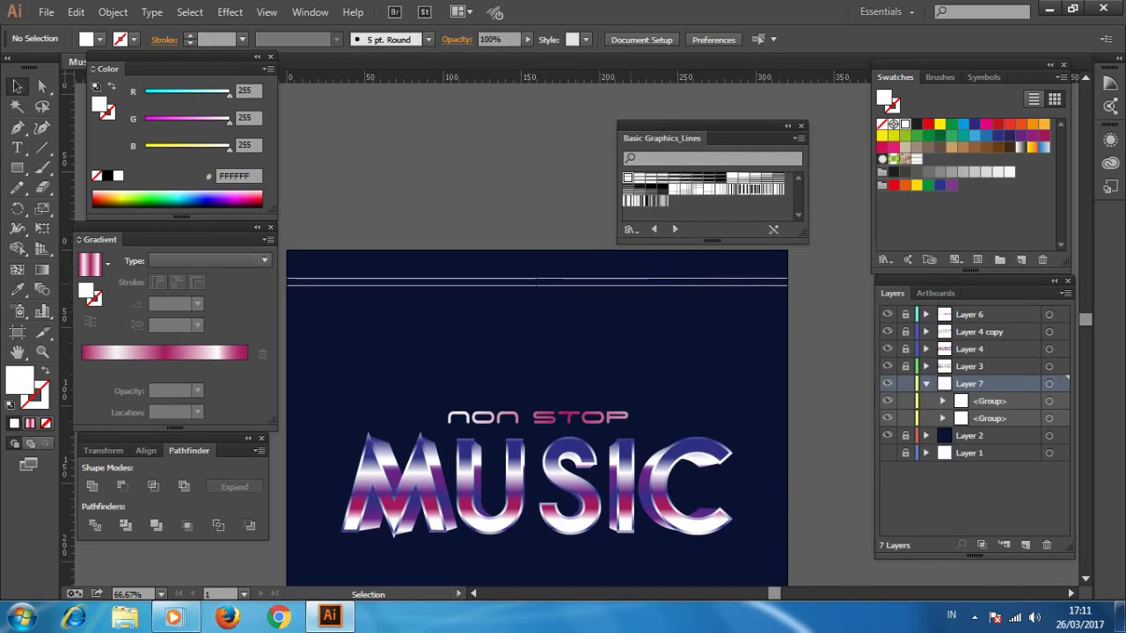
{"action": "key", "text": "ctrl+z"}
{"action": "key", "text": "ctrl+shift+a"}
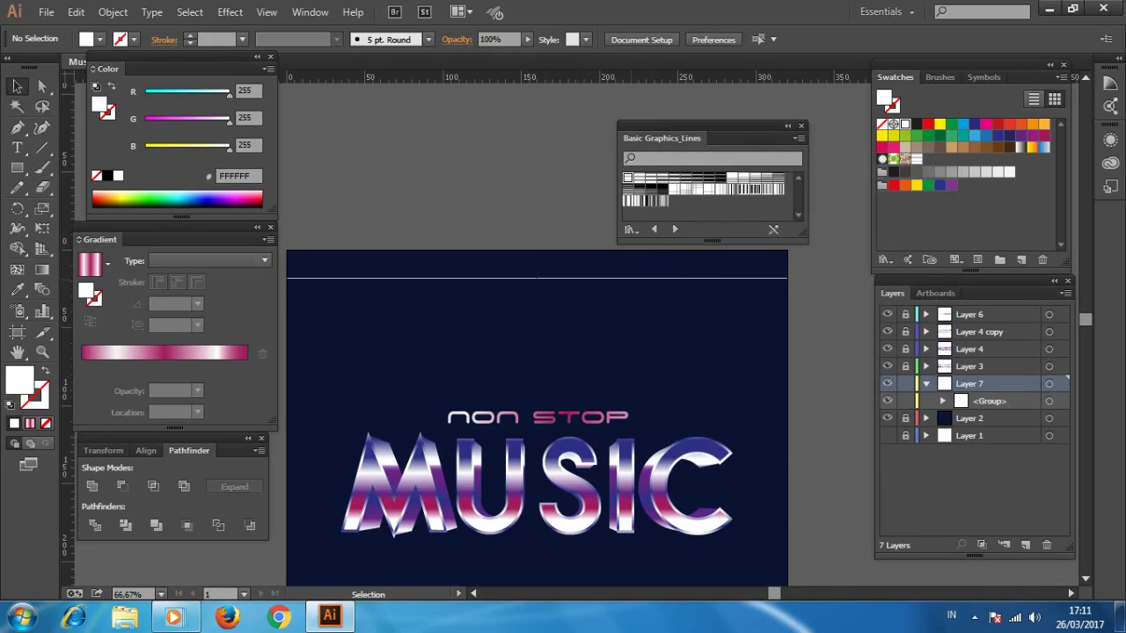
{"action": "key", "text": "ctrl+a"}
{"action": "key", "text": "ctrl+d"}
{"action": "key", "text": "ctrl+g"}
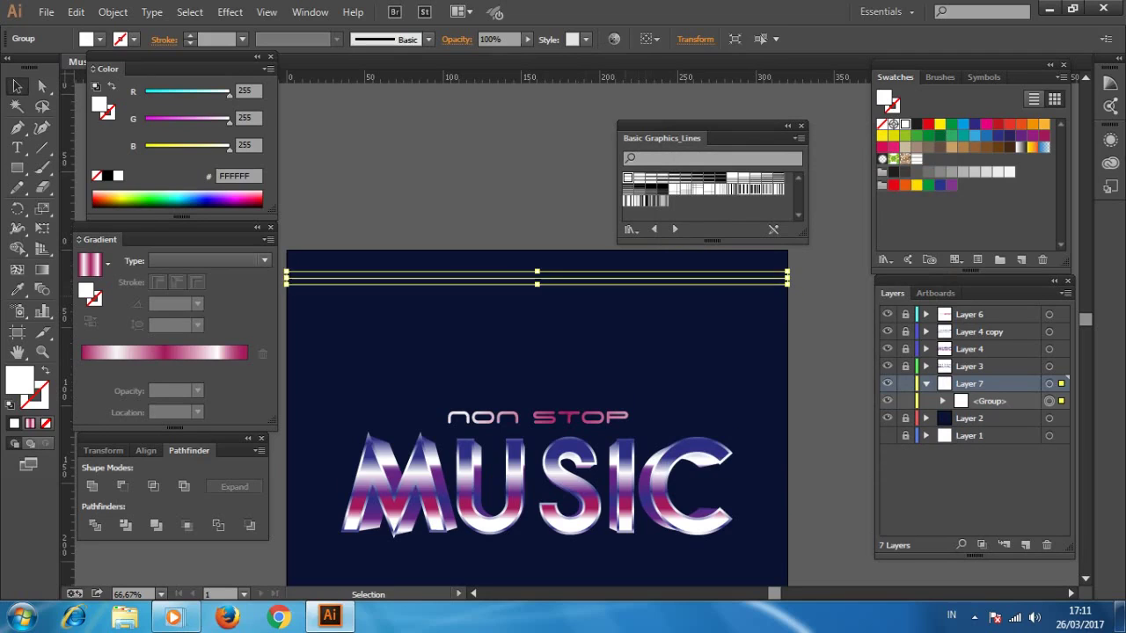
{"action": "key", "text": "ctrl+shift+a"}
Step: Copy the line 10 mm lower, then repeat the copy twice with Ctrl+D
{"action": "right_click", "coordinate": [579, 278]}
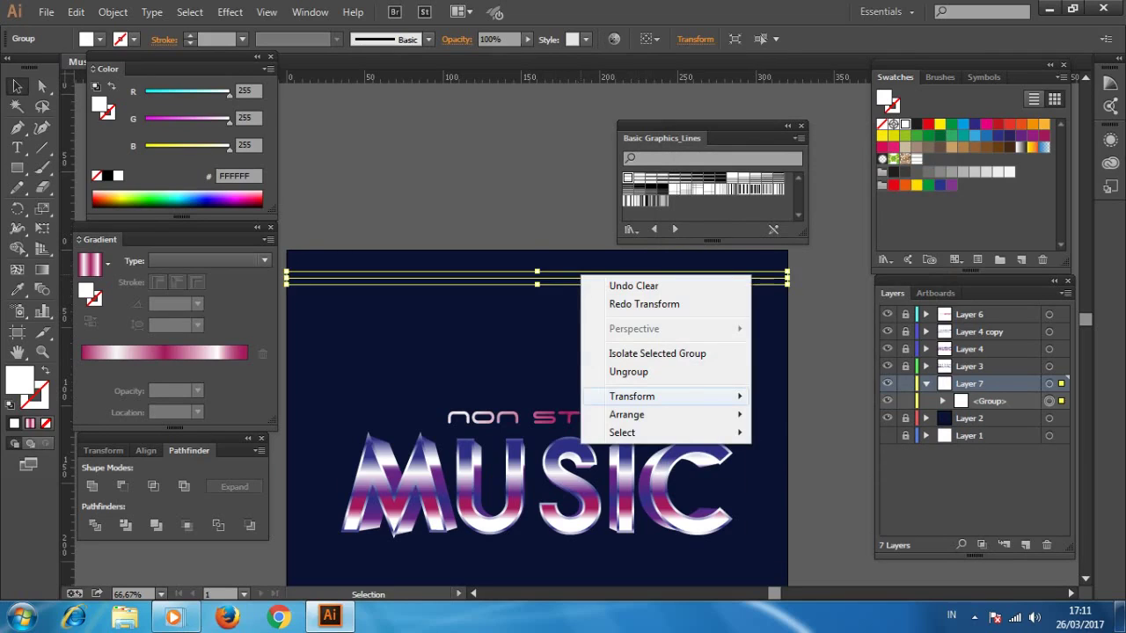
{"action": "mouse_move", "coordinate": [631, 397]}
{"action": "left_click", "coordinate": [730, 423]}
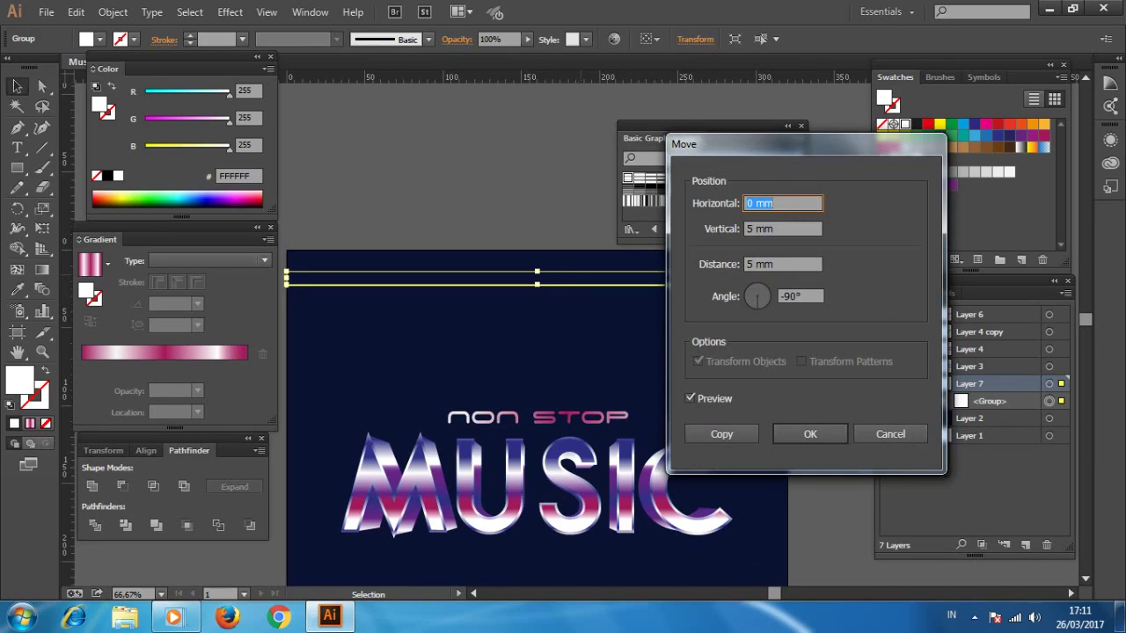
{"action": "key", "text": "Tab"}
{"action": "type", "text": "10"}
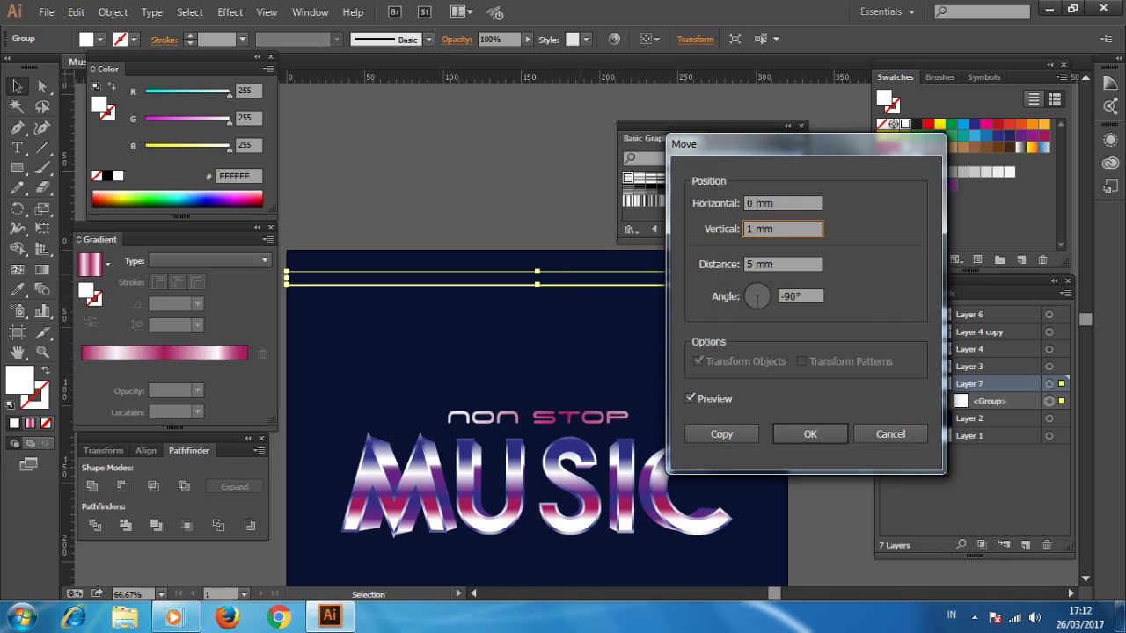
{"action": "key", "text": "Tab"}
{"action": "left_click", "coordinate": [690, 398]}
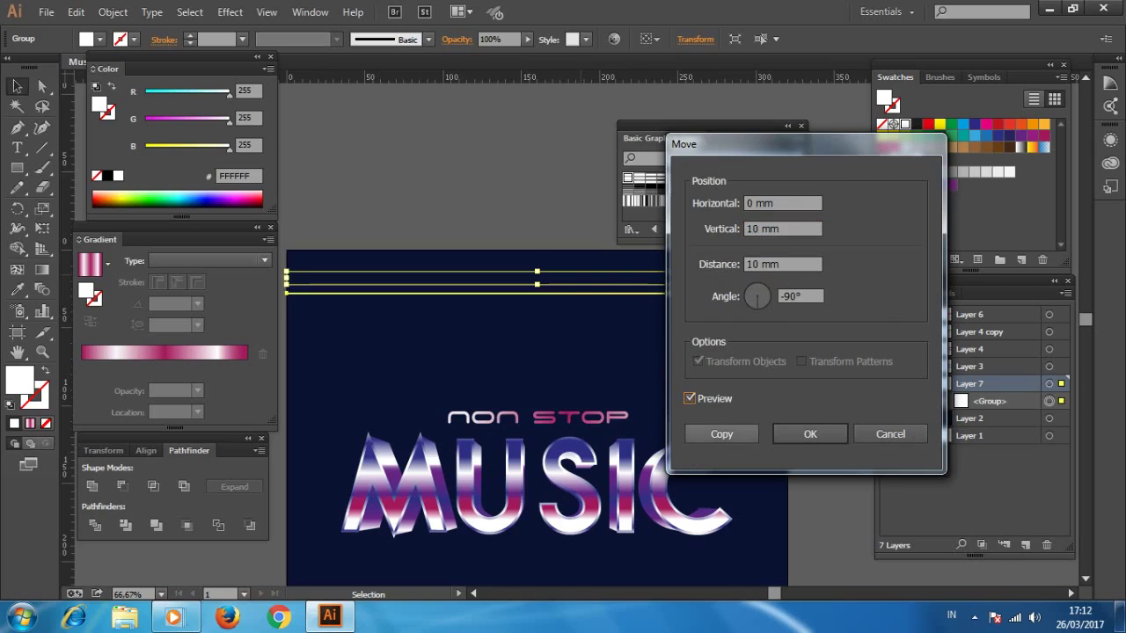
{"action": "left_click", "coordinate": [722, 434]}
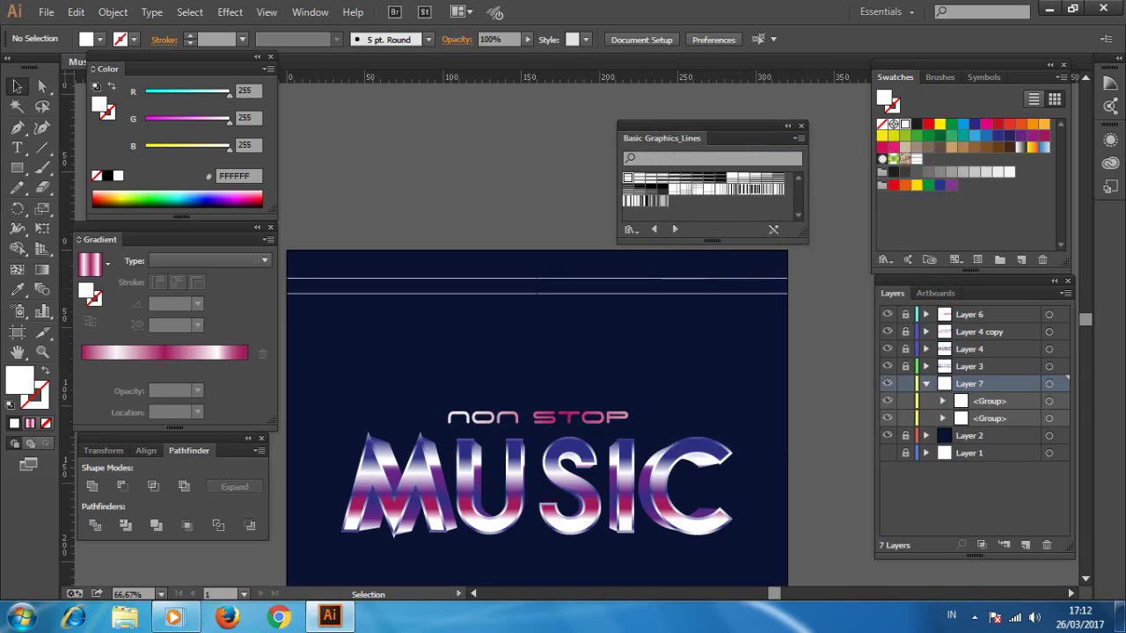
{"action": "key", "text": "ctrl+d"}
{"action": "key", "text": "ctrl+d"}
{"action": "key", "text": "ctrl+d"}
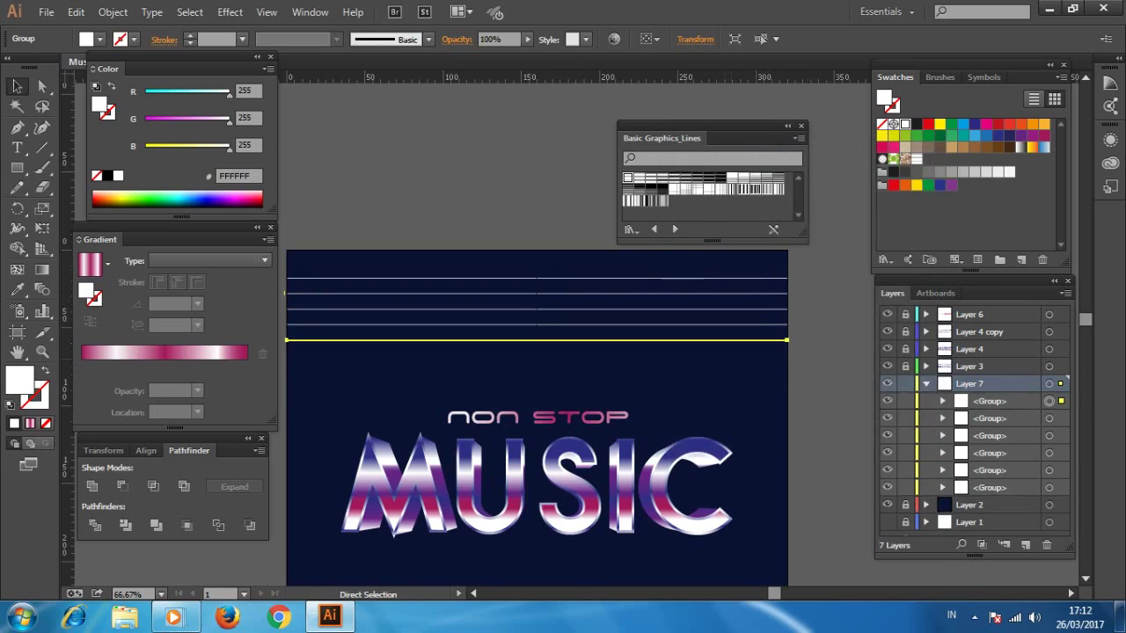
{"action": "key", "text": "ctrl+d"}
{"action": "key", "text": "ctrl+d"}
{"action": "key", "text": "ctrl+d"}
{"action": "key", "text": "ctrl+d"}
{"action": "key", "text": "ctrl+d"}
Step: Undo the extra copies and copy the lines 15 mm lower
{"action": "key", "text": "ctrl+z"}
{"action": "key", "text": "ctrl+z"}
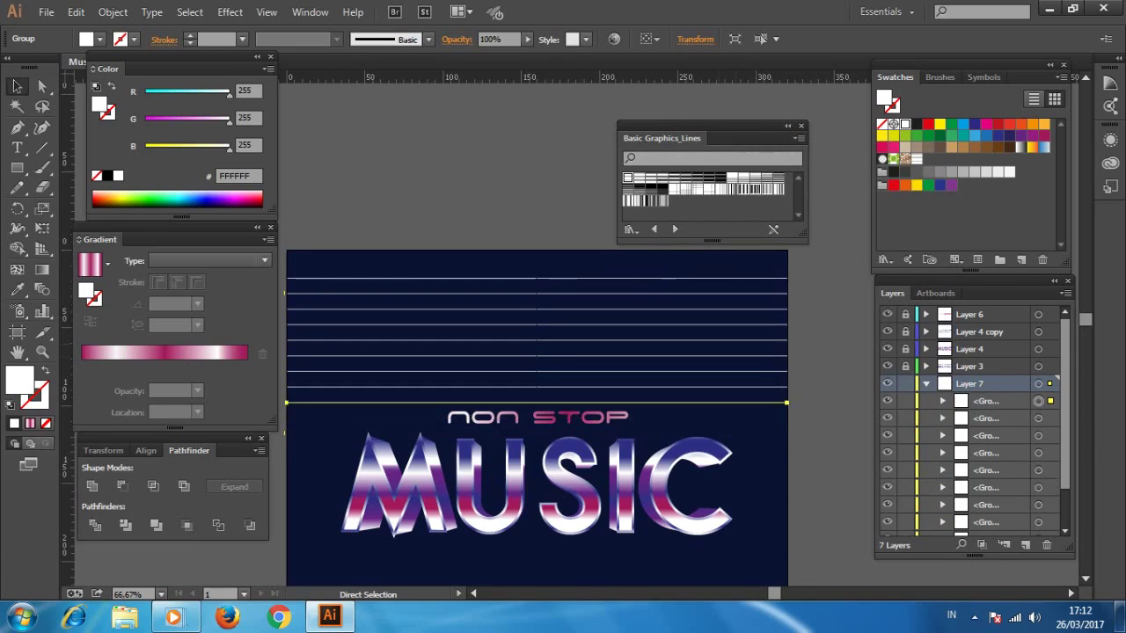
{"action": "key", "text": "ctrl+z"}
{"action": "key", "text": "ctrl+z"}
{"action": "key", "text": "ctrl+z"}
{"action": "key", "text": "ctrl+z"}
{"action": "key", "text": "ctrl+z"}
{"action": "key", "text": "ctrl+z"}
{"action": "key", "text": "ctrl+z"}
{"action": "key", "text": "ctrl+z"}
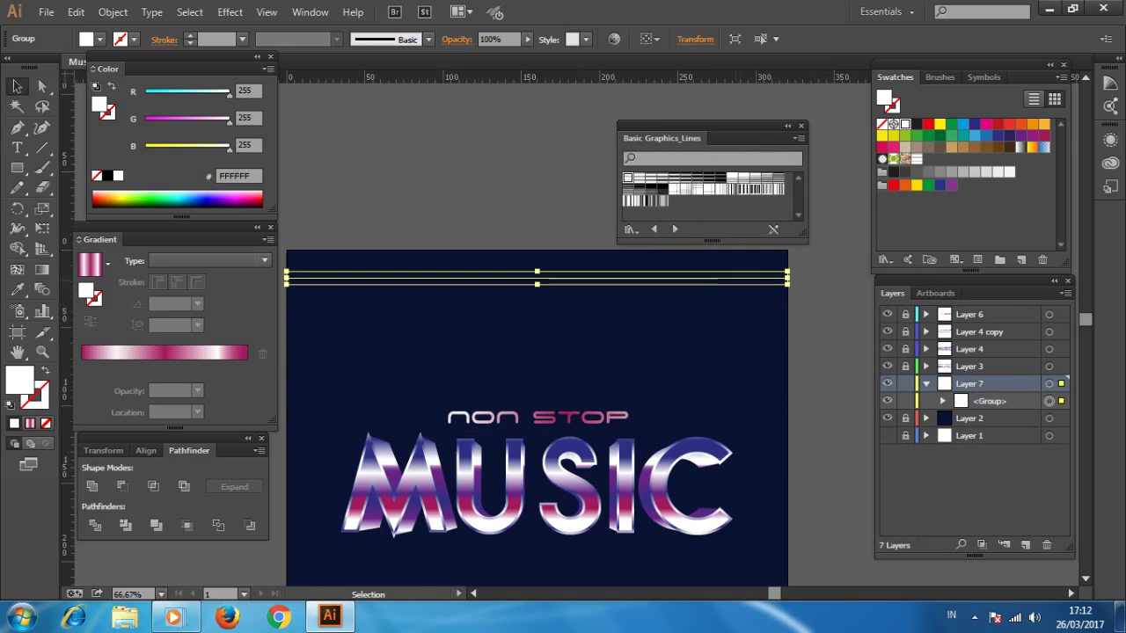
{"action": "right_click", "coordinate": [735, 282]}
{"action": "left_click", "coordinate": [545, 426]}
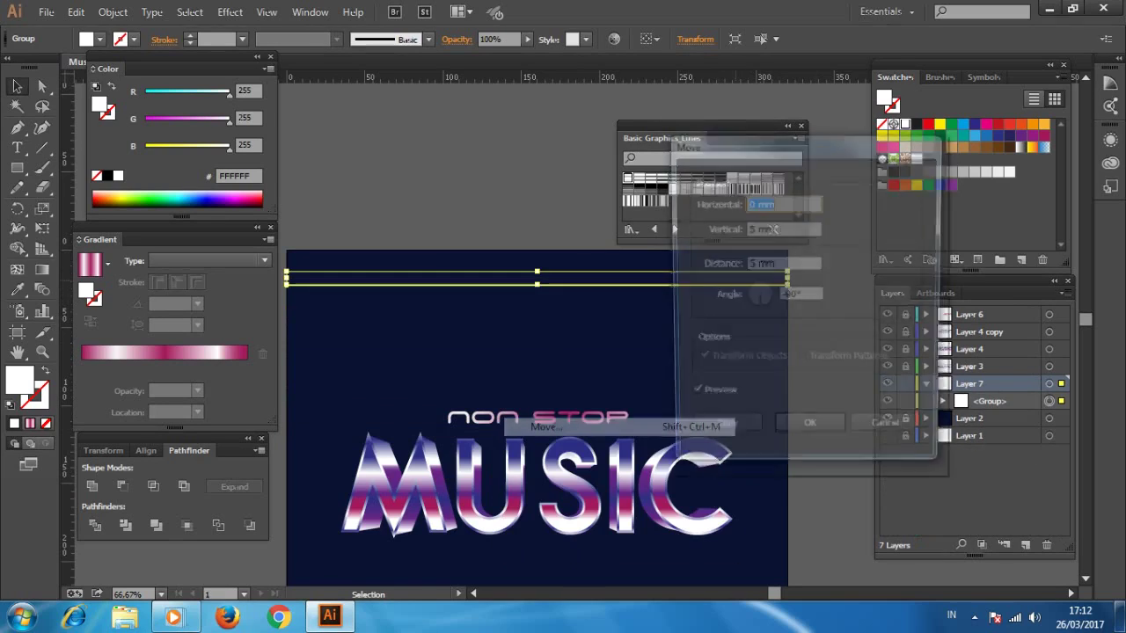
{"action": "key", "text": "Tab"}
{"action": "type", "text": "5"}
{"action": "key", "text": "Tab"}
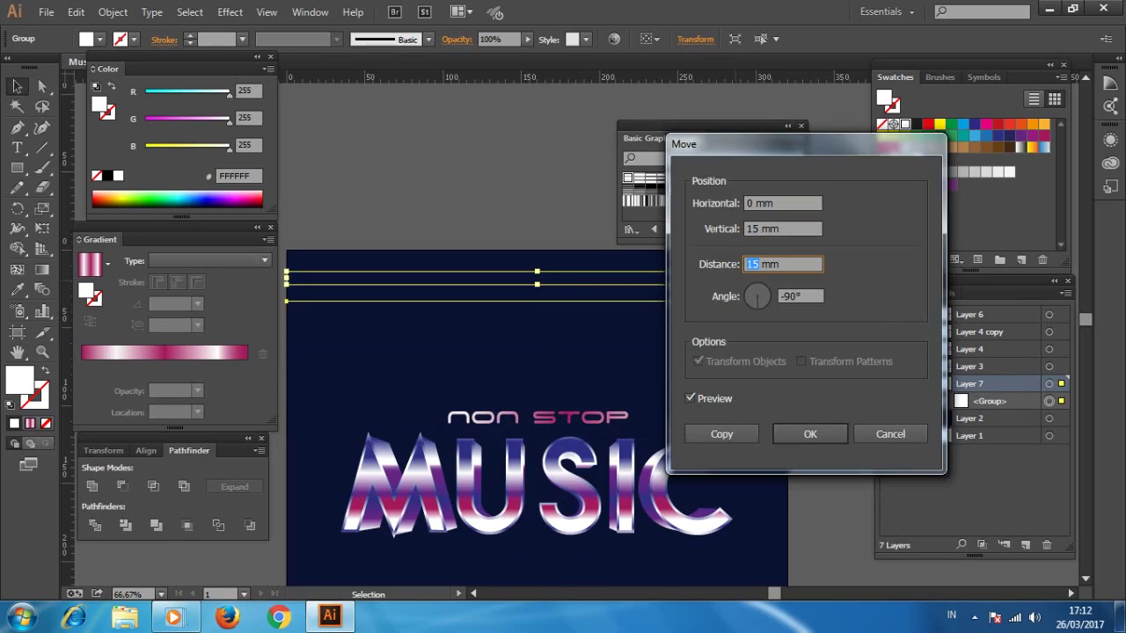
{"action": "left_click", "coordinate": [721, 434]}
Step: Select both sets of lines and copy them another 15 mm down
{"action": "key", "text": "ctrl+shift+a"}
{"action": "key", "text": "ctrl+a"}
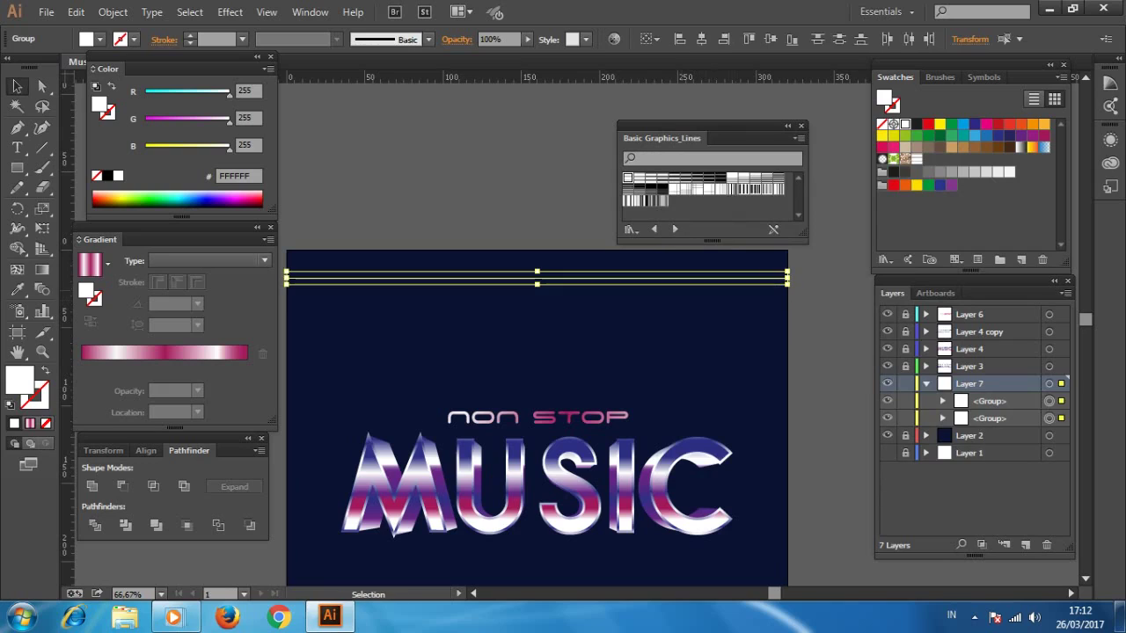
{"action": "right_click", "coordinate": [684, 283]}
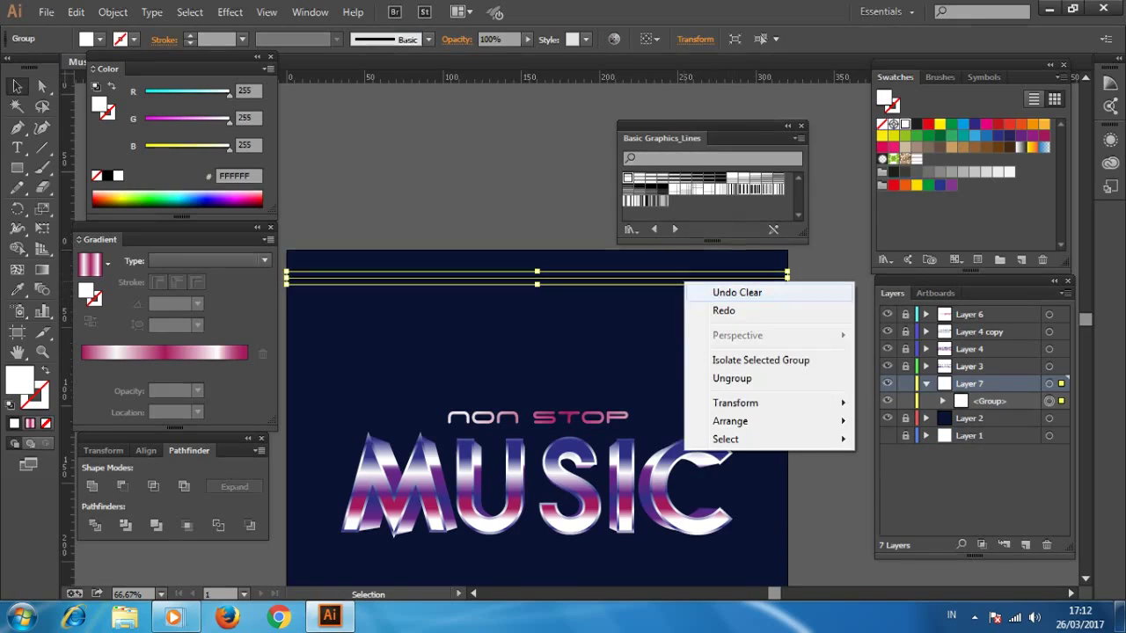
{"action": "left_click", "coordinate": [896, 427]}
{"action": "key", "text": "Tab"}
{"action": "type", "text": "1mm"}
{"action": "type", "text": "5mm"}
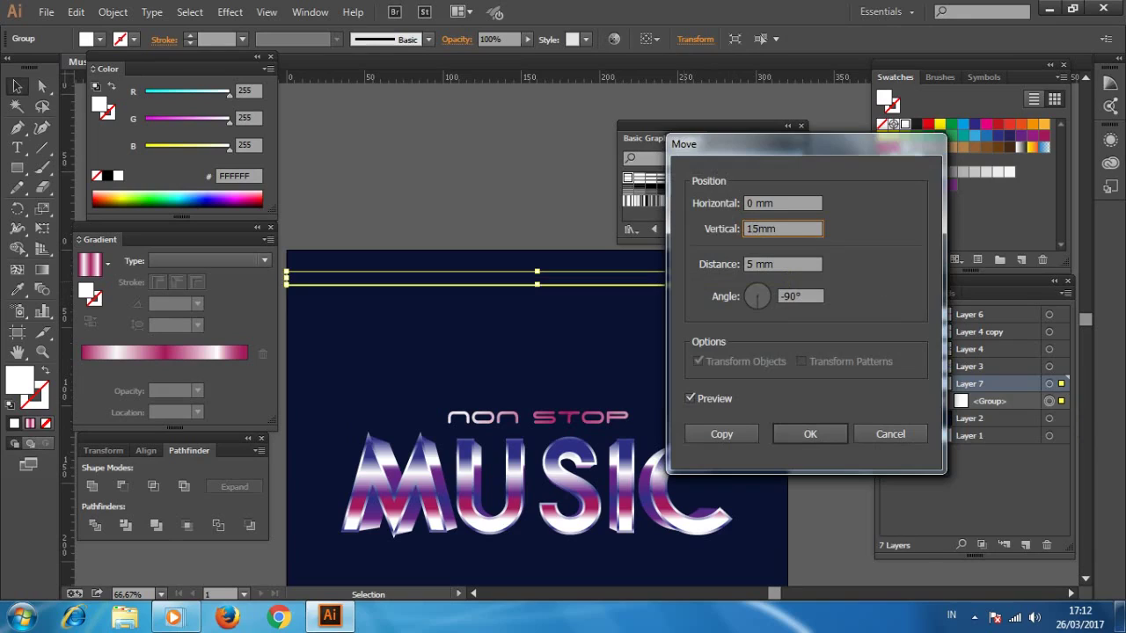
{"action": "key", "text": "Tab"}
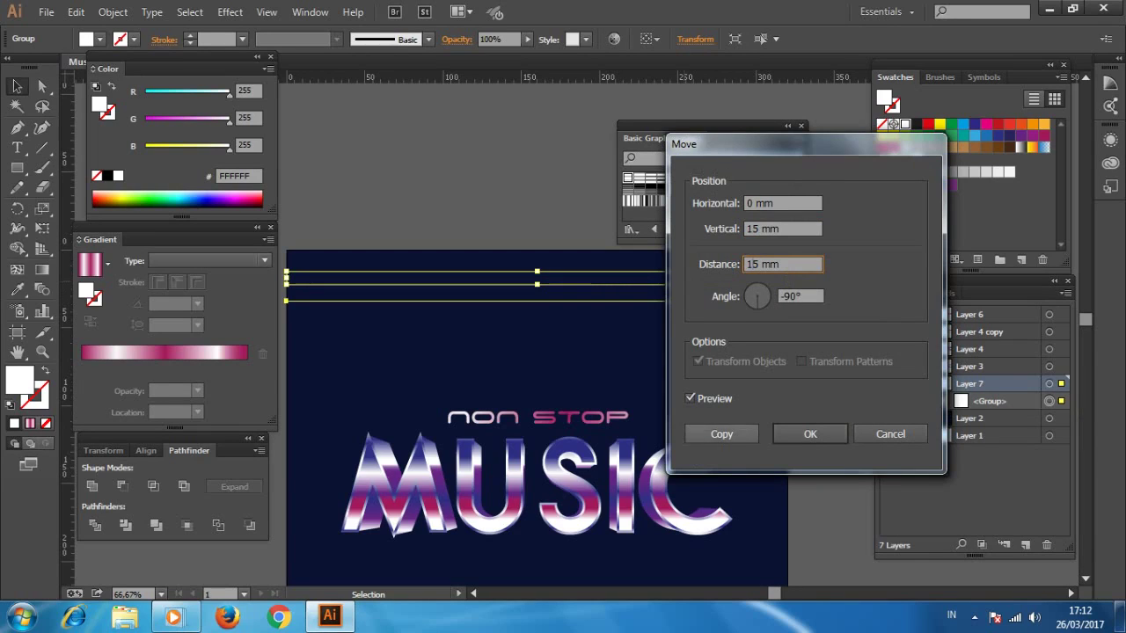
{"action": "left_click", "coordinate": [721, 433]}
Step: Select the second line, repeat the copy, then undo the extra duplicated lines
{"action": "key", "text": "ctrl+shift+a"}
{"action": "left_click_drag", "start_coordinate": [755, 343], "coordinate": [669, 291]}
{"action": "key", "text": "ctrl+d"}
{"action": "key", "text": "ctrl+d"}
{"action": "key", "text": "ctrl+d"}
{"action": "key", "text": "ctrl+d"}
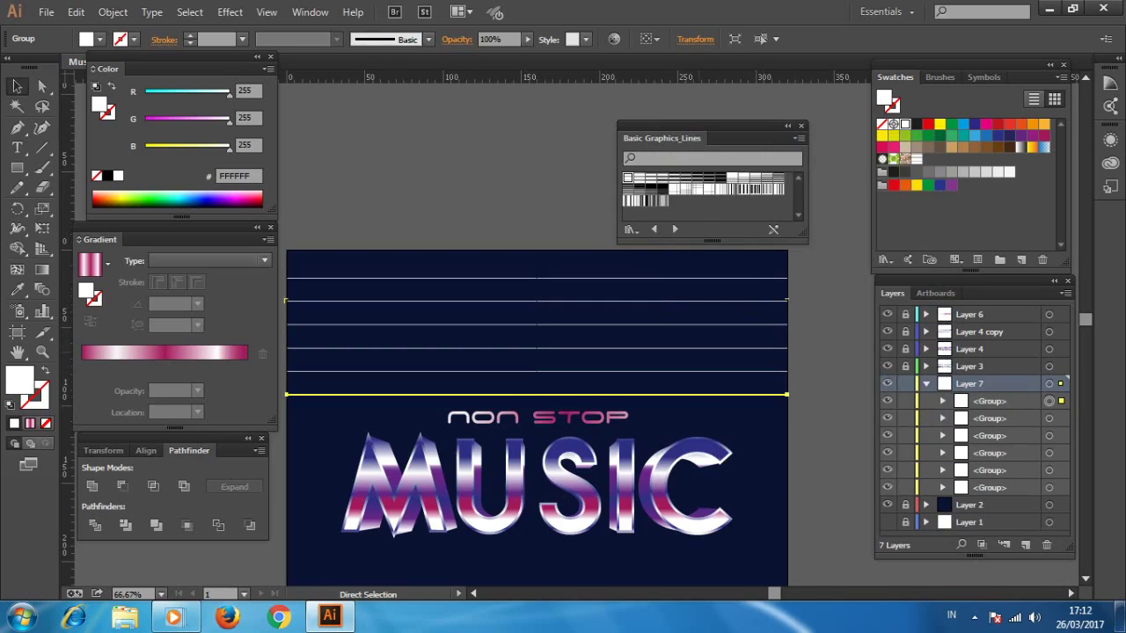
{"action": "key", "text": "ctrl+minus"}
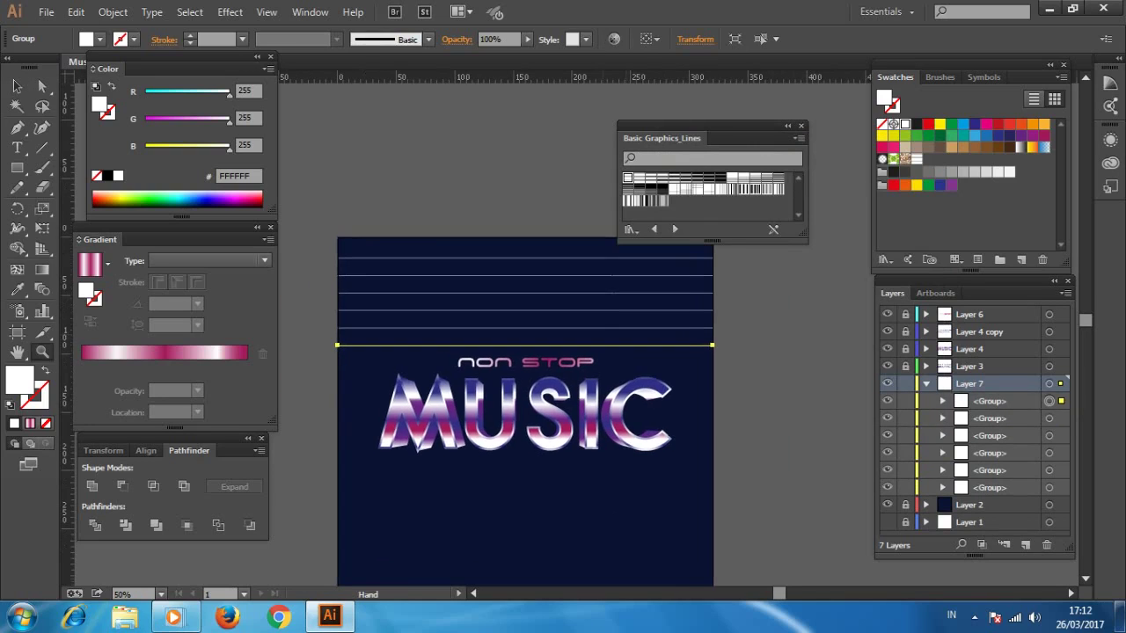
{"action": "key", "text": "ctrl+z"}
{"action": "key", "text": "ctrl+z"}
{"action": "key", "text": "ctrl+z"}
{"action": "key", "text": "ctrl+z"}
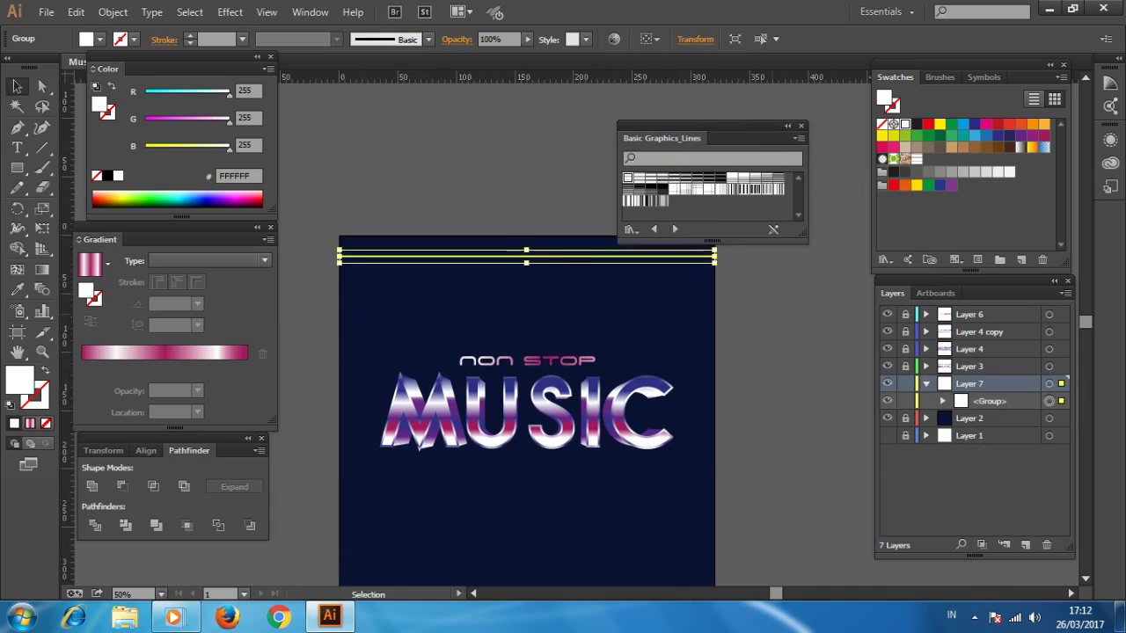
{"action": "key", "text": "ctrl+z"}
{"action": "key", "text": "ctrl+z"}
{"action": "key", "text": "ctrl+plus"}
Step: Copy the line 20 mm lower, repeat it down the poster, and select all lines
{"action": "right_click", "coordinate": [616, 324]}
{"action": "mouse_move", "coordinate": [666, 444]}
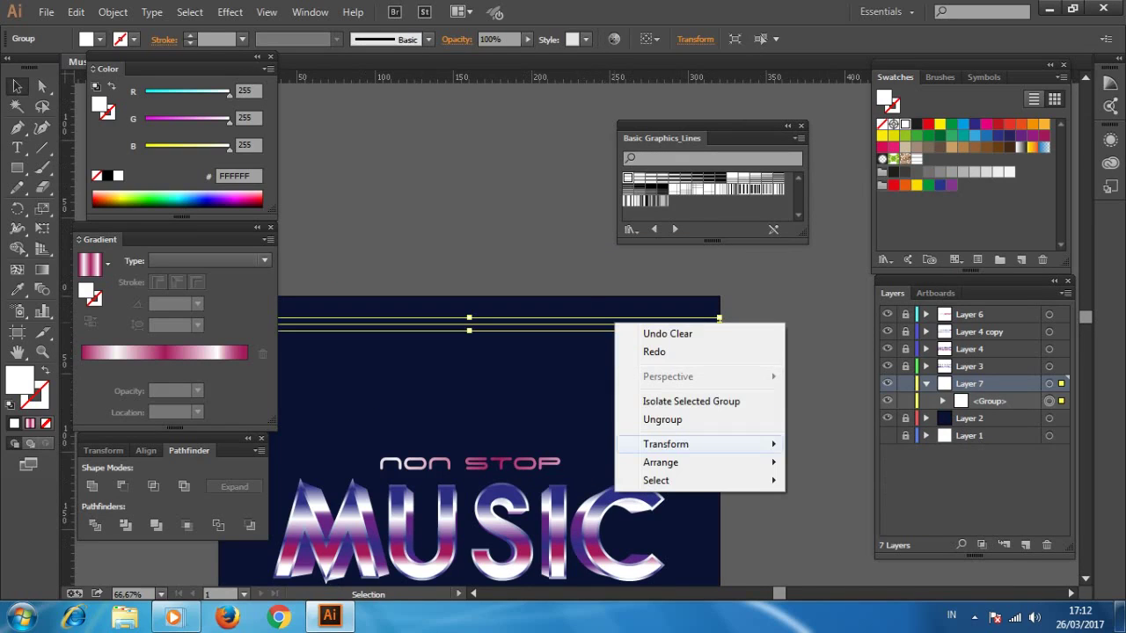
{"action": "left_click", "coordinate": [825, 469]}
{"action": "key", "text": "Tab"}
{"action": "key", "text": "Down"}
{"action": "key", "text": "Down"}
{"action": "key", "text": "Down"}
{"action": "type", "text": "0"}
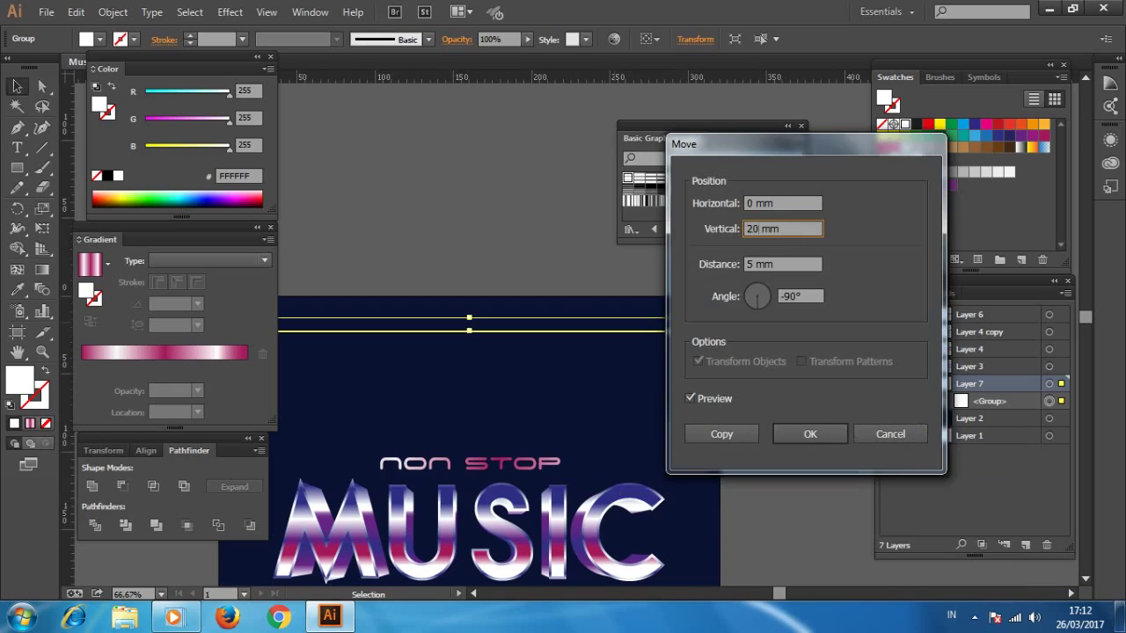
{"action": "left_click", "coordinate": [721, 434]}
{"action": "key", "text": "ctrl+minus"}
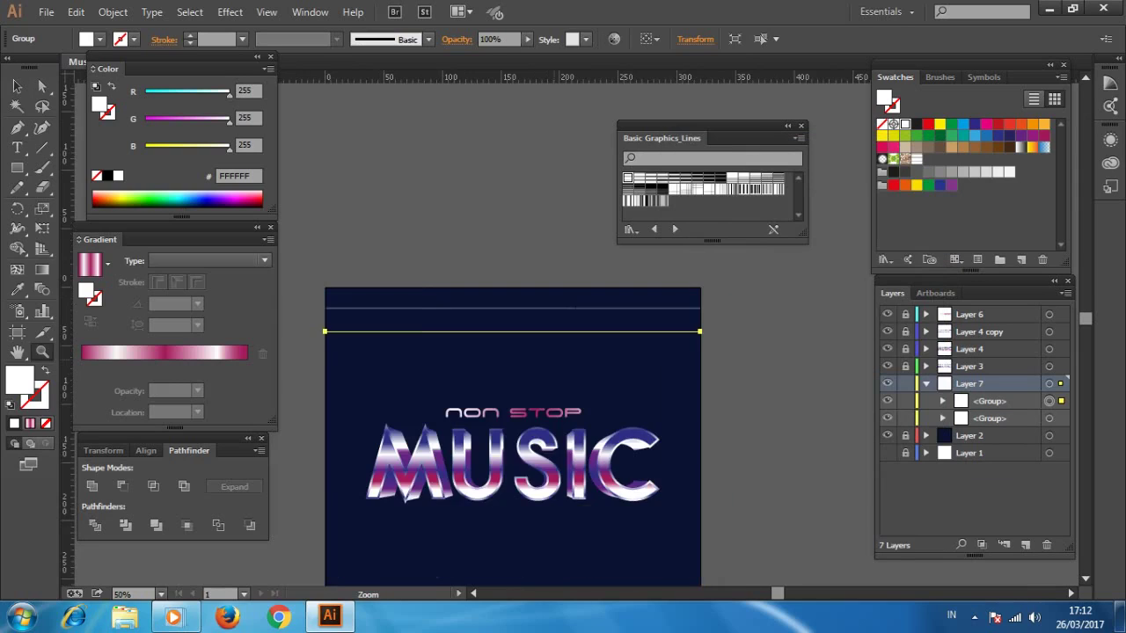
{"action": "key", "text": "ctrl+minus"}
{"action": "key", "text": "ctrl+d"}
{"action": "key", "text": "ctrl+d"}
{"action": "key", "text": "ctrl+d"}
{"action": "key", "text": "ctrl+d"}
{"action": "key", "text": "ctrl+d"}
{"action": "key", "text": "ctrl+d"}
{"action": "key", "text": "ctrl+d"}
{"action": "key", "text": "ctrl+d"}
{"action": "key", "text": "ctrl+d"}
{"action": "key", "text": "ctrl+d"}
{"action": "key", "text": "ctrl+d"}
{"action": "key", "text": "ctrl+d"}
{"action": "key", "text": "ctrl+d"}
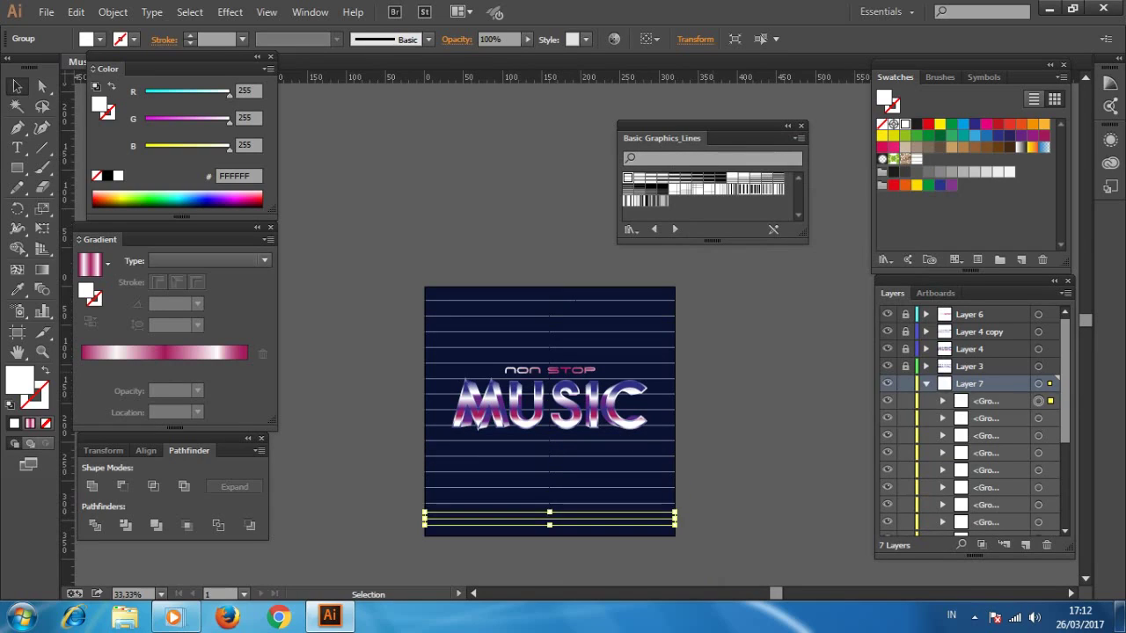
{"action": "left_click_drag", "start_coordinate": [739, 280], "coordinate": [435, 539]}
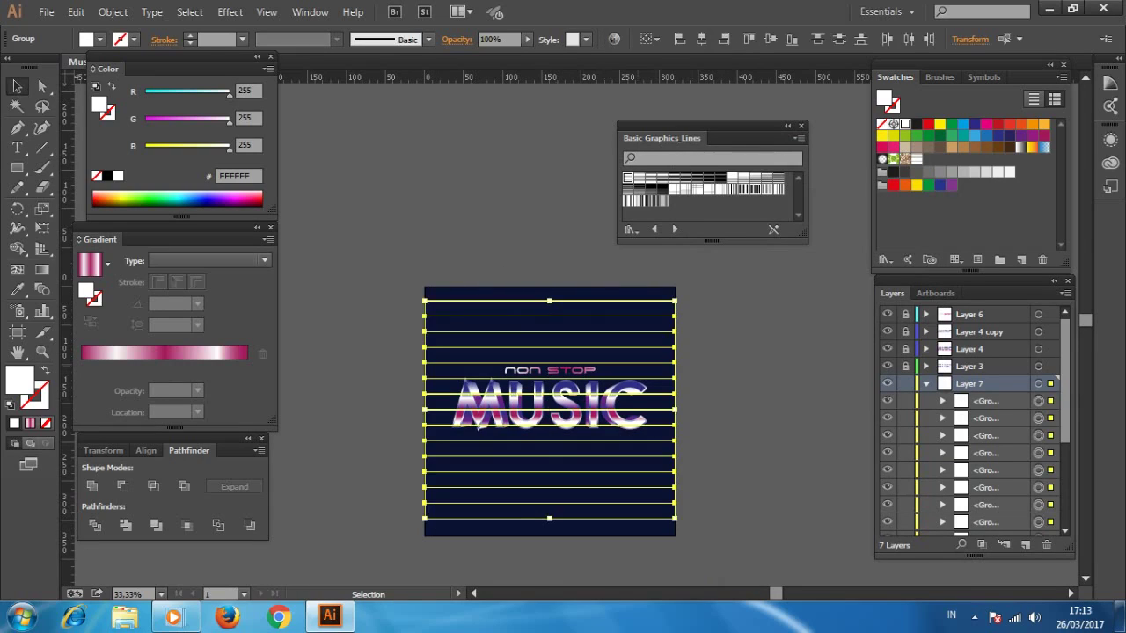
Step: Group the horizontal lines, duplicate the group, and rotate the copy 90° into vertical lines
{"action": "key", "text": "e"}
{"action": "key", "text": "ctrl+g"}
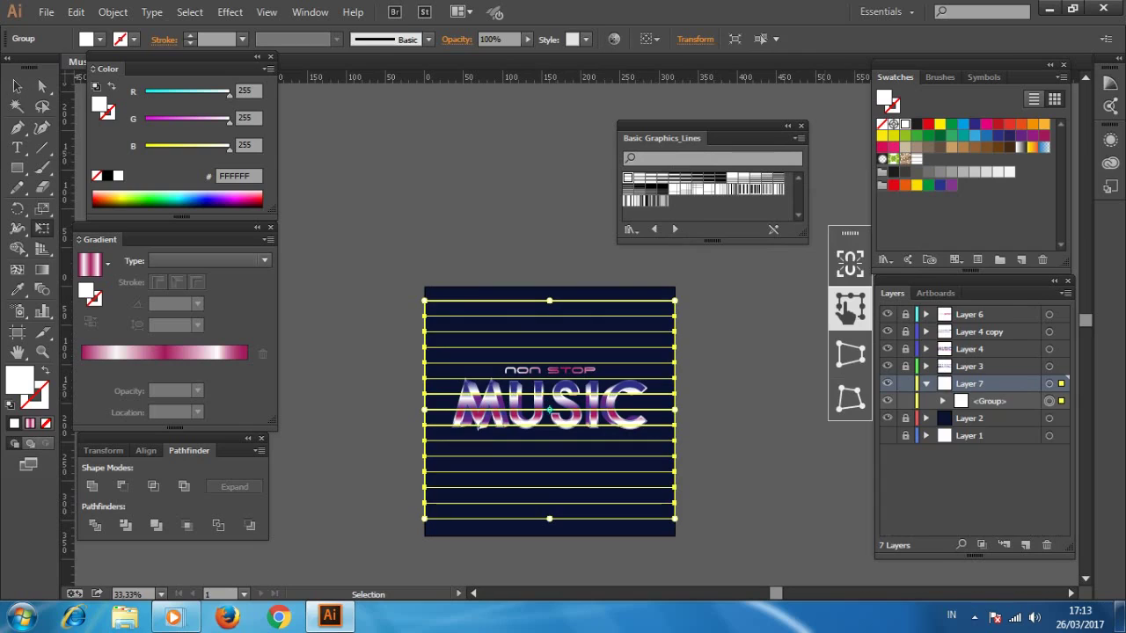
{"action": "left_click", "coordinate": [1066, 292]}
{"action": "left_click", "coordinate": [933, 209]}
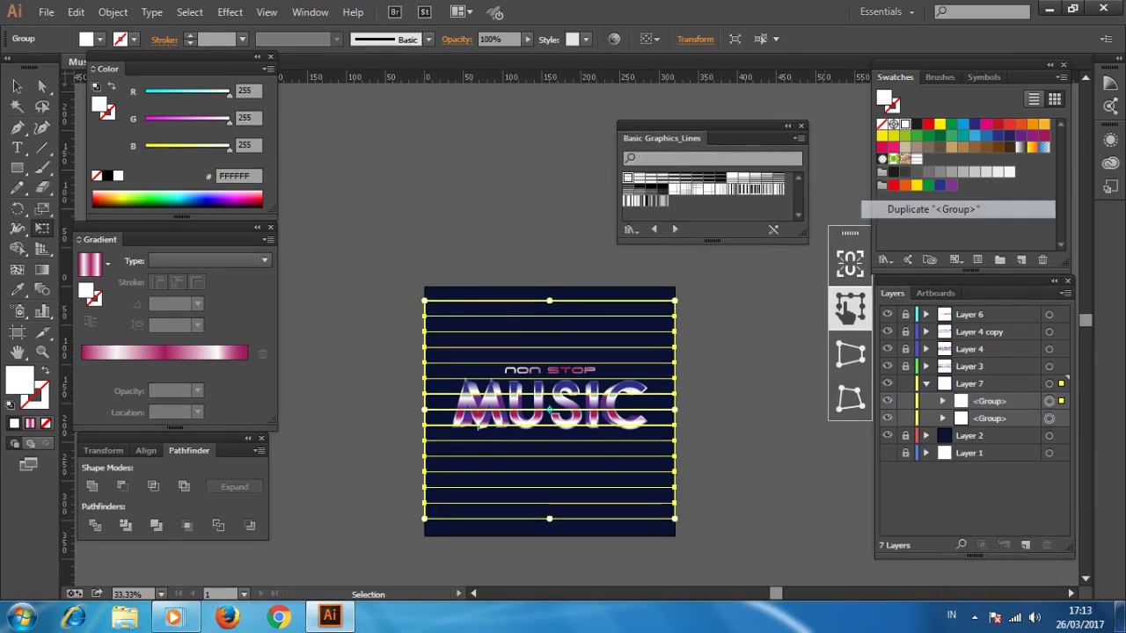
{"action": "left_click_drag", "start_coordinate": [686, 290], "coordinate": [703, 528]}
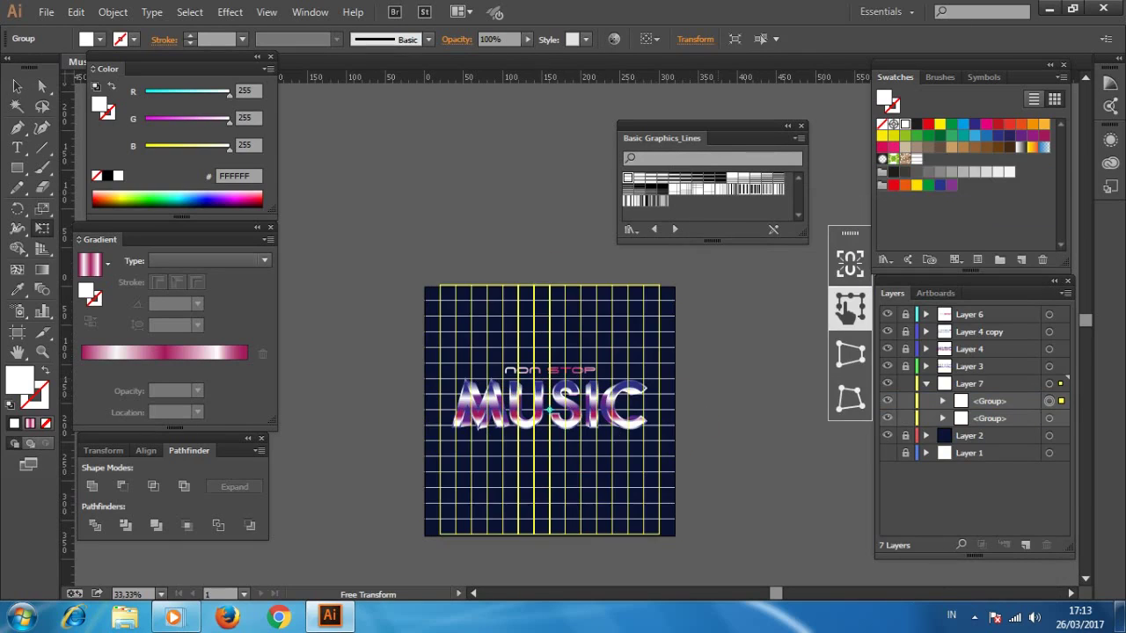
{"action": "key", "text": "v"}
{"action": "key", "text": "ctrl+shift+a"}
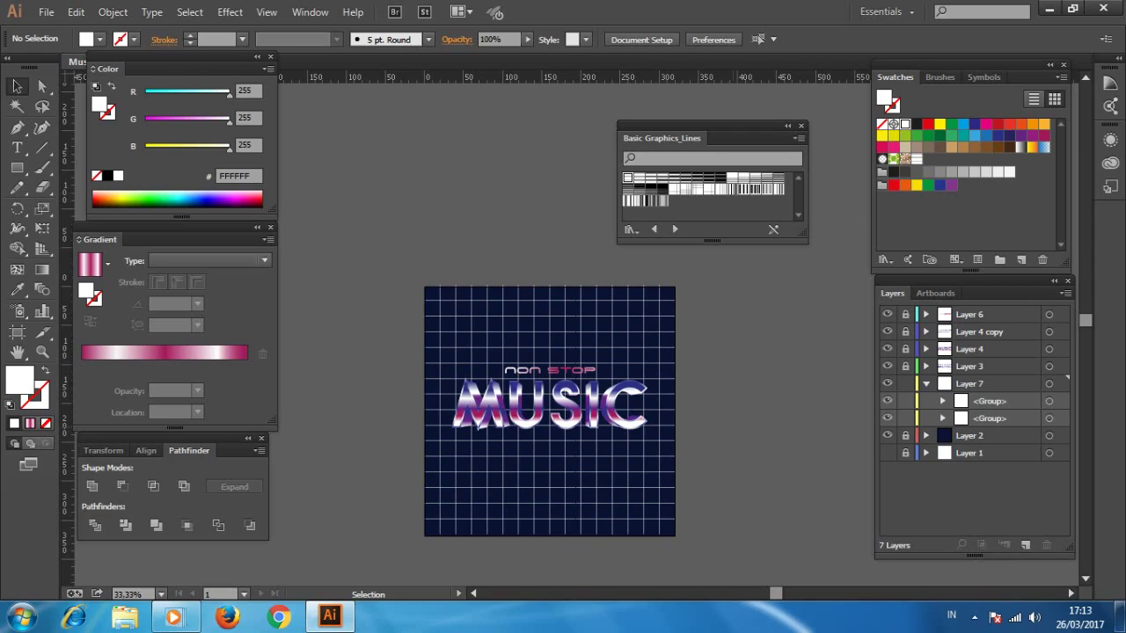
{"action": "left_click", "coordinate": [1048, 383]}
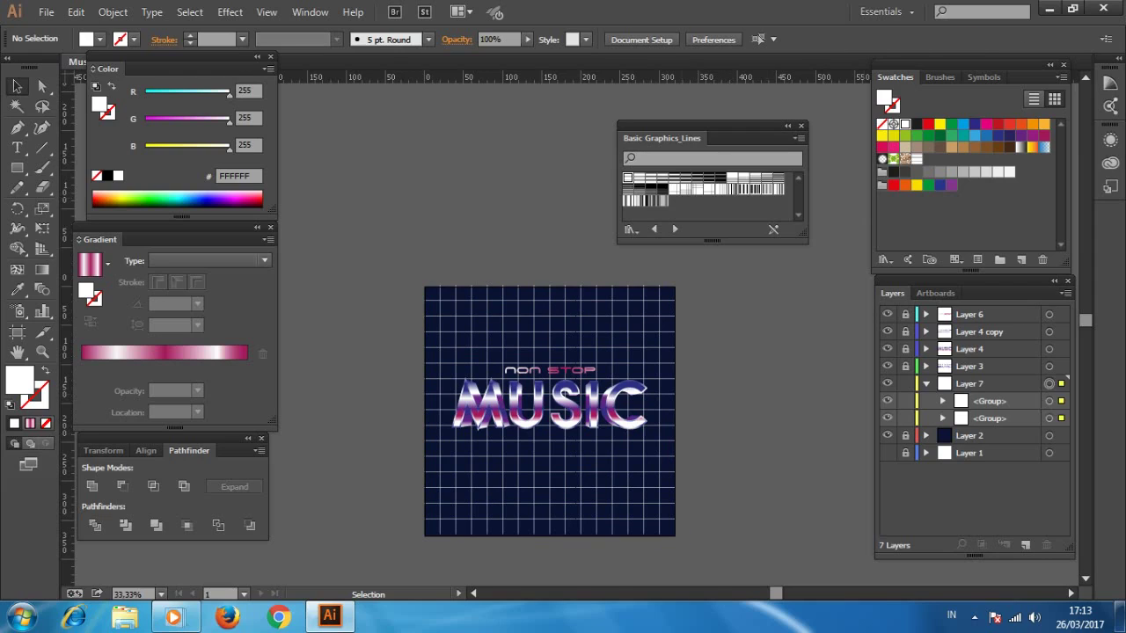
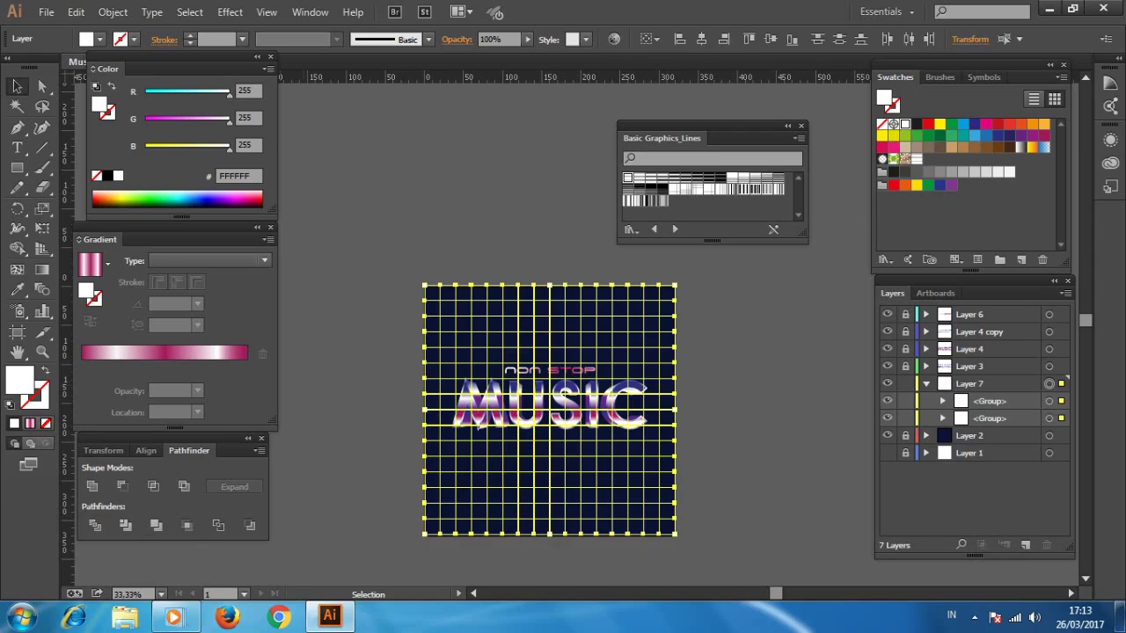
Step: Copy the top horizontal grid line 30 mm lower with Transform > Move
{"action": "key", "text": "ctrl+shift+a"}
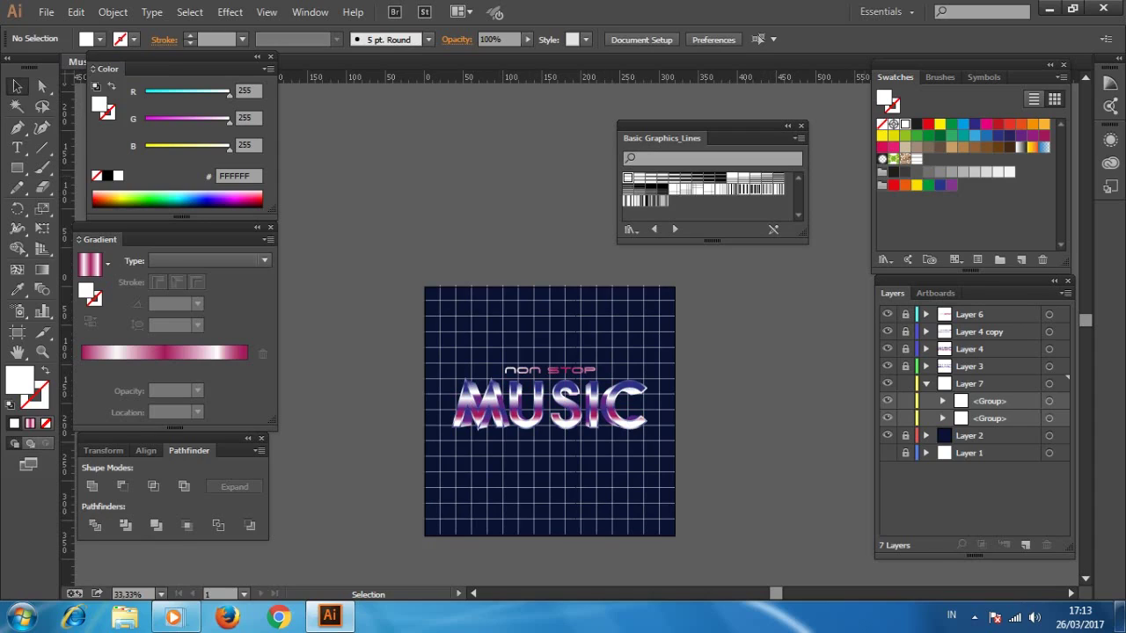
{"action": "left_click", "coordinate": [1048, 401]}
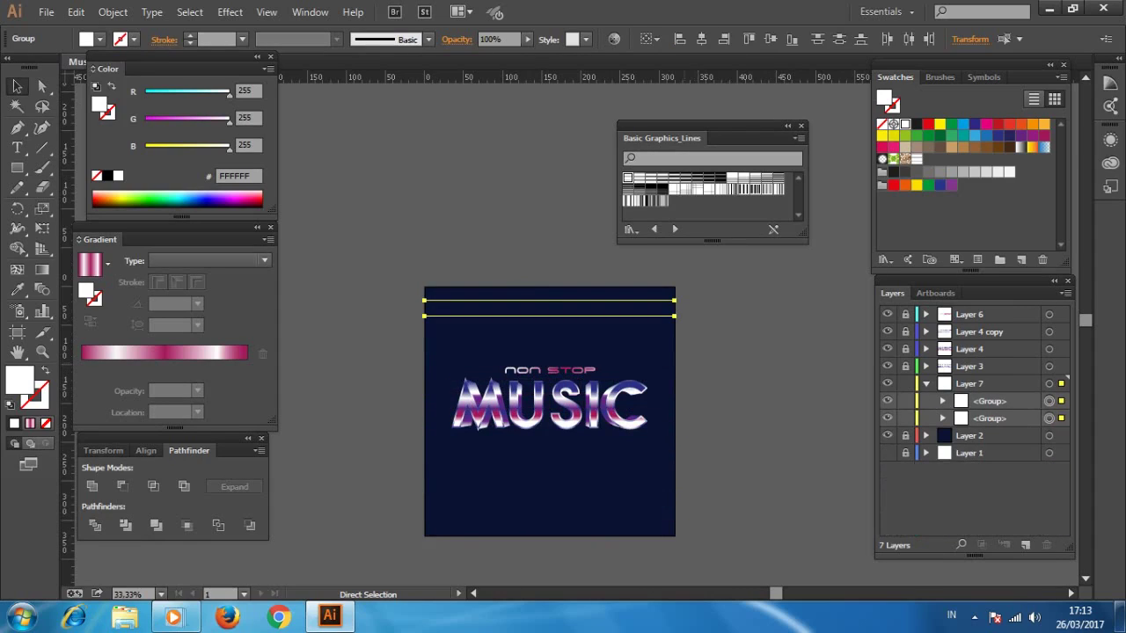
{"action": "right_click", "coordinate": [599, 313]}
{"action": "mouse_move", "coordinate": [651, 437]}
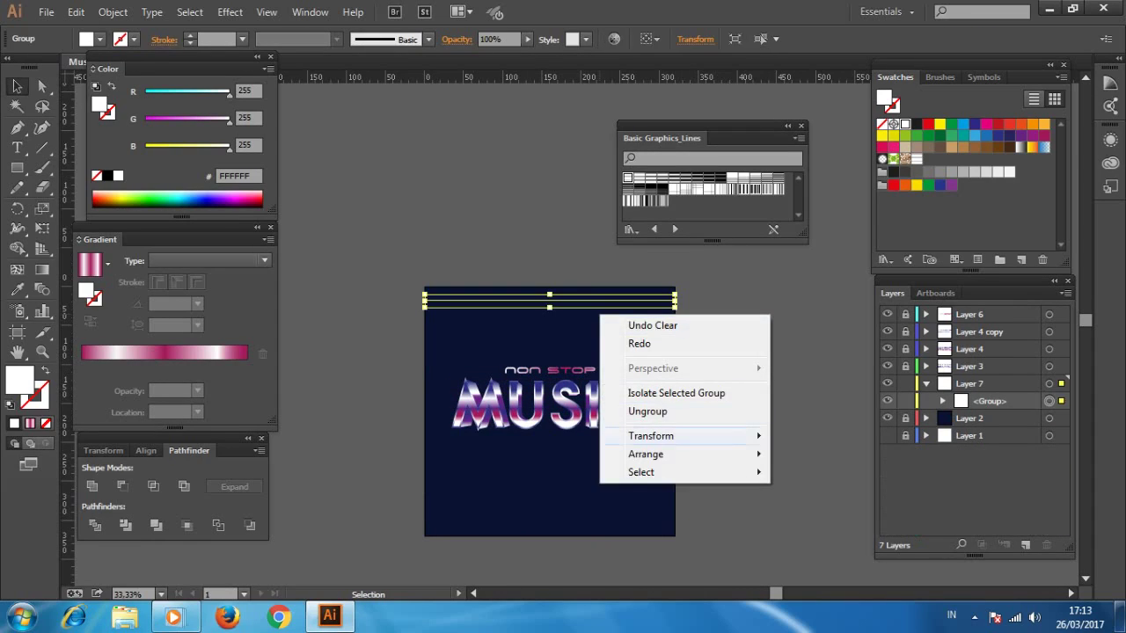
{"action": "left_click", "coordinate": [805, 460]}
{"action": "key", "text": "Tab"}
{"action": "key", "text": "shift+Up"}
{"action": "key", "text": "Tab"}
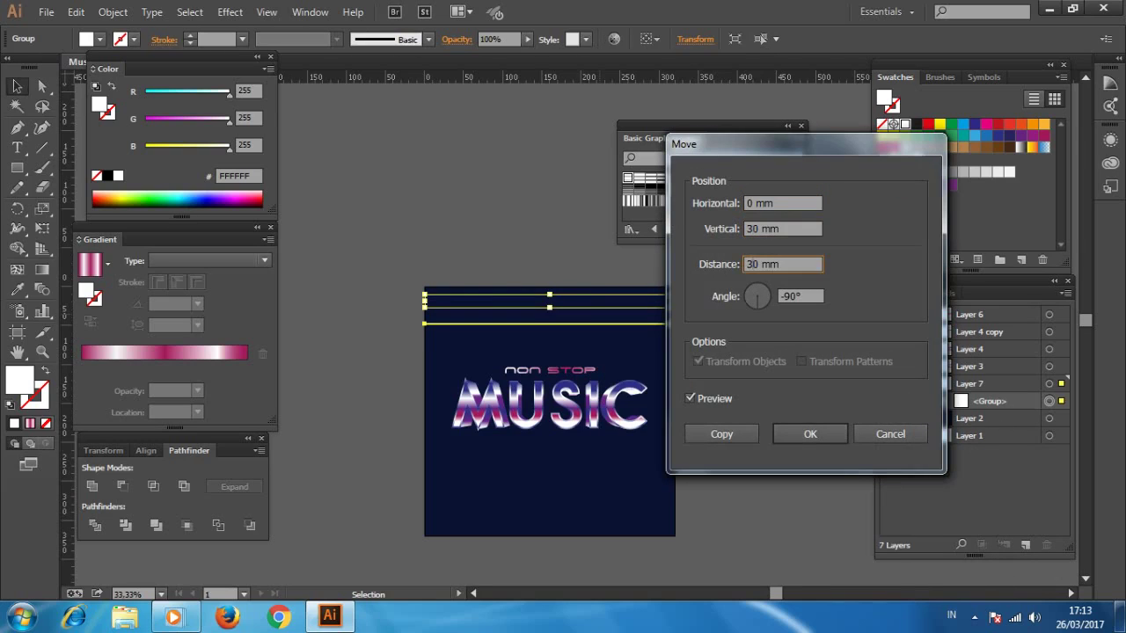
{"action": "left_click", "coordinate": [721, 433]}
Step: Repeat the copy down the artboard, group the lines, and add a 90°-rotated vertical copy
{"action": "key", "text": "ctrl+d"}
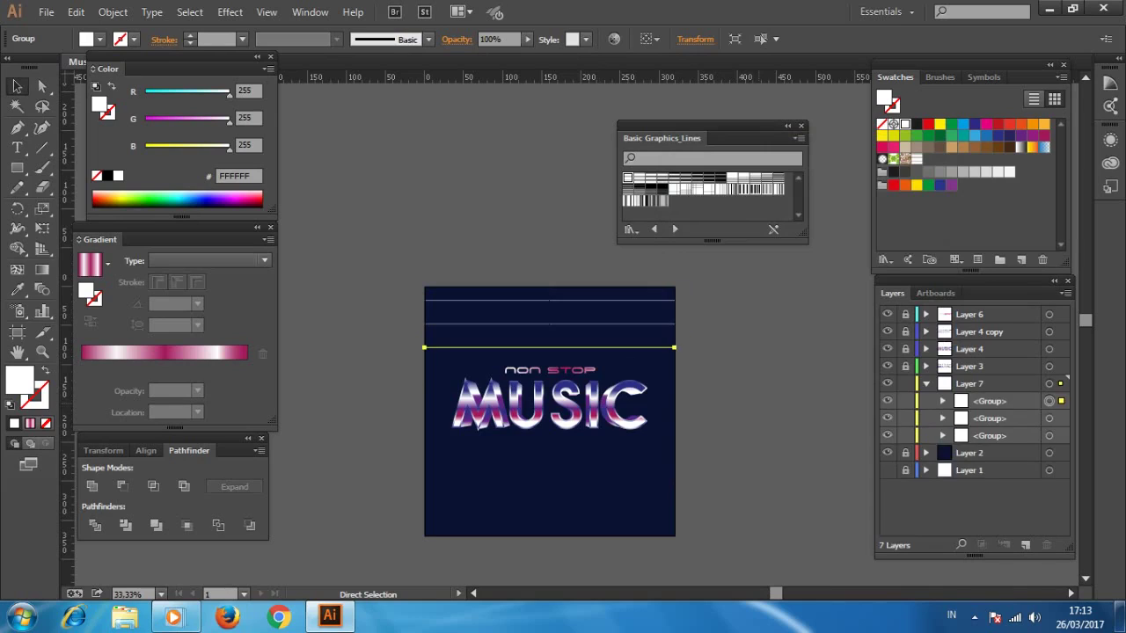
{"action": "key", "text": "ctrl+d"}
{"action": "key", "text": "ctrl+d"}
{"action": "key", "text": "ctrl+d"}
{"action": "key", "text": "ctrl+d"}
{"action": "key", "text": "ctrl+d"}
{"action": "key", "text": "ctrl+d"}
{"action": "key", "text": "ctrl+d"}
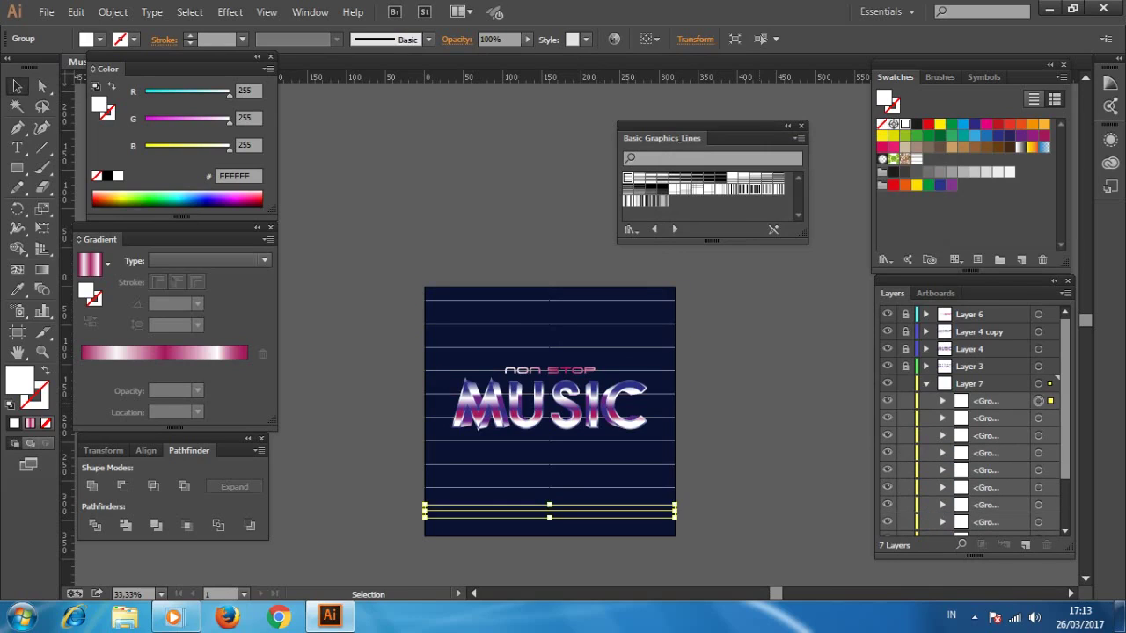
{"action": "key", "text": "ctrl+shift+a"}
{"action": "key", "text": "ctrl+a"}
{"action": "key", "text": "e"}
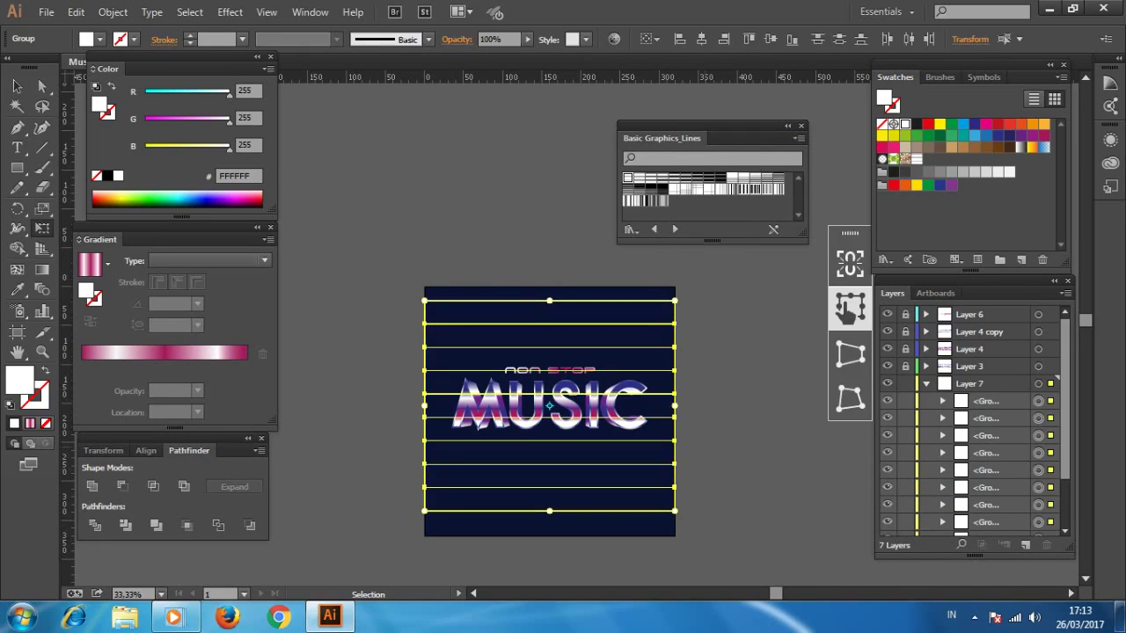
{"action": "key", "text": "ctrl+g"}
{"action": "key", "text": "ctrl+c"}
{"action": "key", "text": "ctrl+f"}
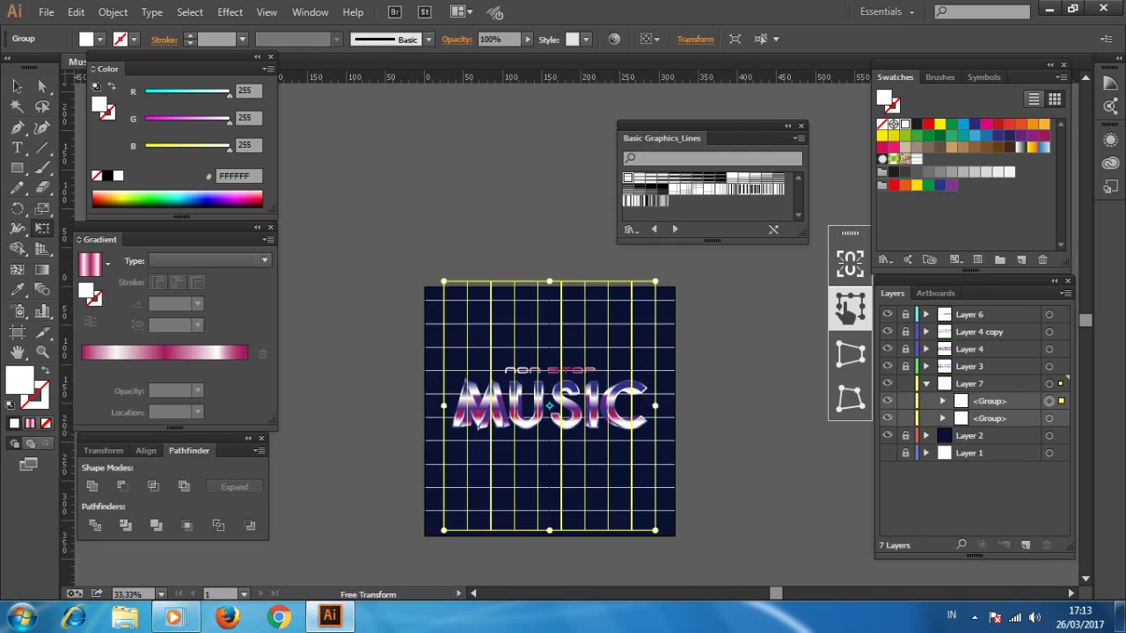
Step: Select the whole grid and nudge it slightly downward
{"action": "key", "text": "v"}
{"action": "key", "text": "ctrl+shift+a"}
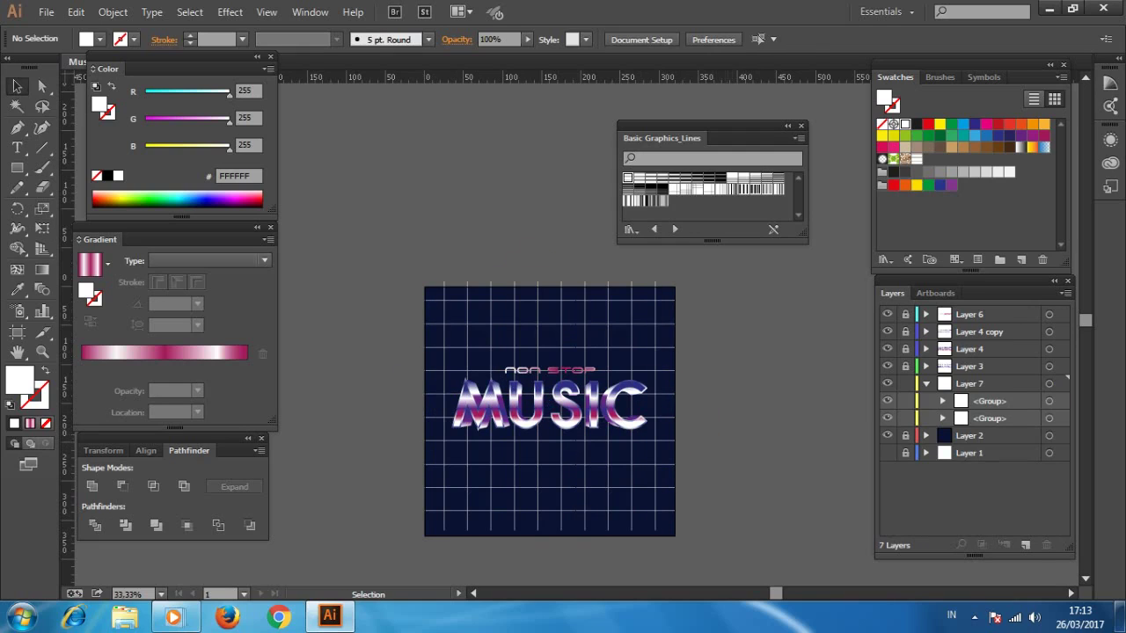
{"action": "key", "text": "ctrl+a"}
{"action": "key", "text": "Down"}
{"action": "key", "text": "Down"}
{"action": "key", "text": "Down"}
{"action": "key", "text": "Down"}
{"action": "key", "text": "Down"}
{"action": "key", "text": "Down"}
{"action": "key", "text": "Down"}
{"action": "key", "text": "Down"}
{"action": "key", "text": "Down"}
{"action": "key", "text": "Down"}
{"action": "key", "text": "Down"}
{"action": "key", "text": "Down"}
{"action": "key", "text": "Down"}
{"action": "key", "text": "Down"}
Step: Select Layer 7's grid artwork and apply Pathfinder Divide
{"action": "key", "text": "ctrl+shift+a"}
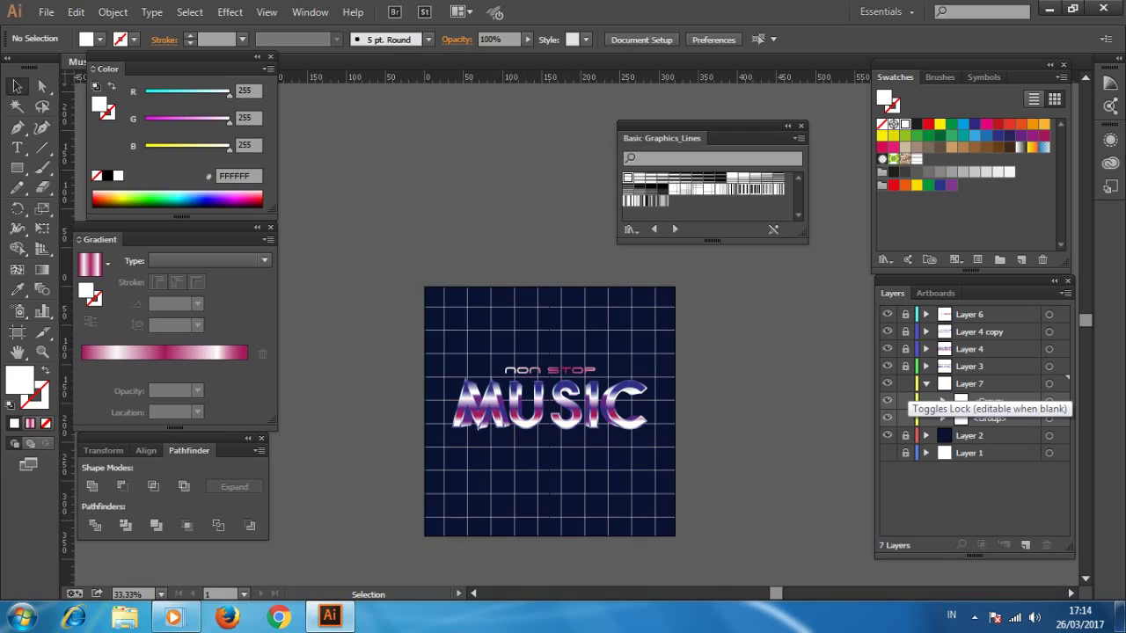
{"action": "left_click", "coordinate": [1048, 384]}
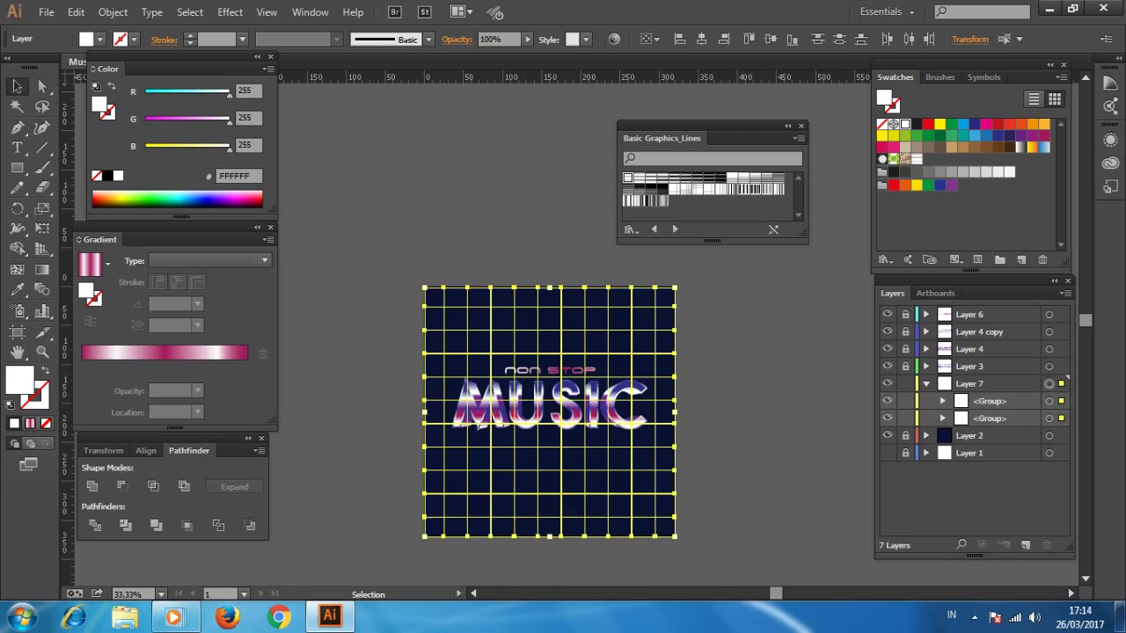
{"action": "left_click", "coordinate": [156, 526]}
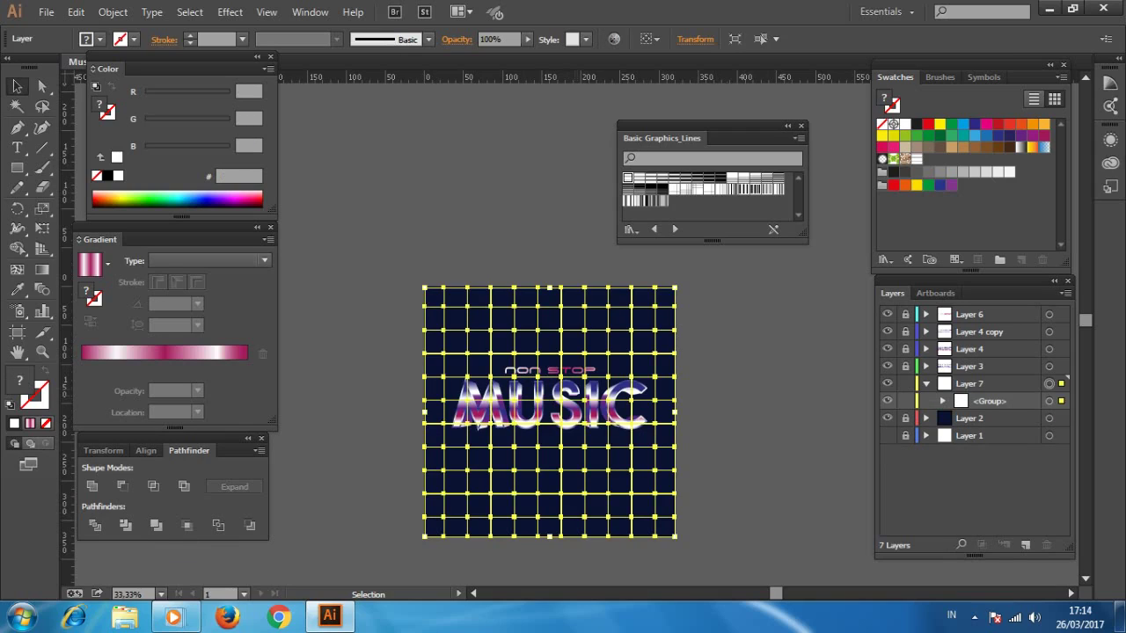
Step: Flatten the grid's transparency and zoom the artboard to 50%
{"action": "left_click", "coordinate": [113, 12]}
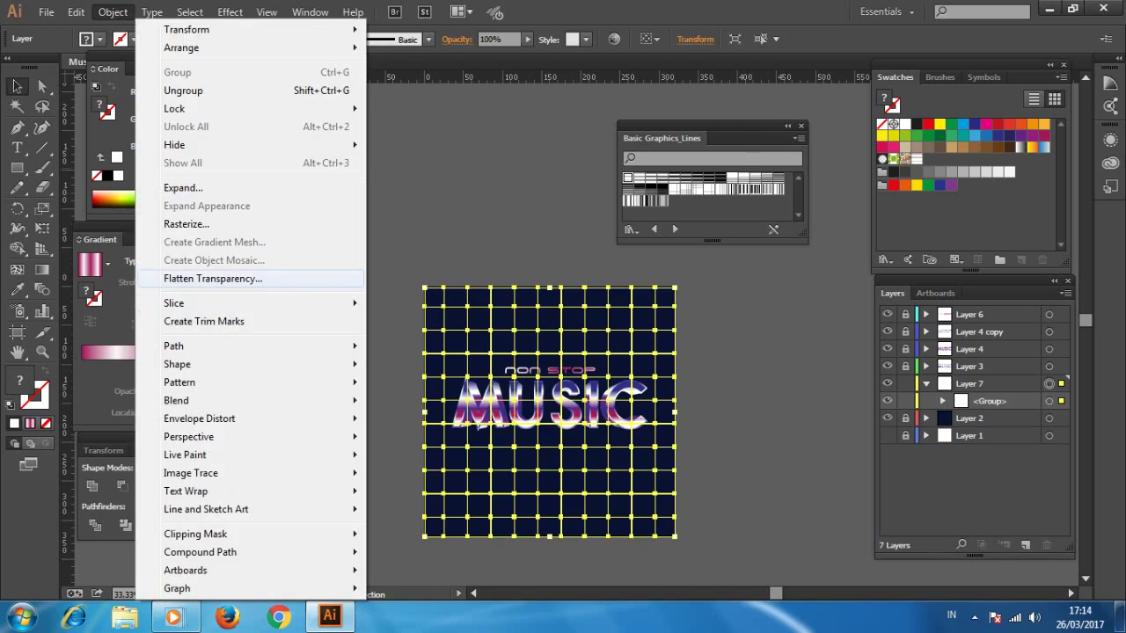
{"action": "left_click", "coordinate": [175, 278]}
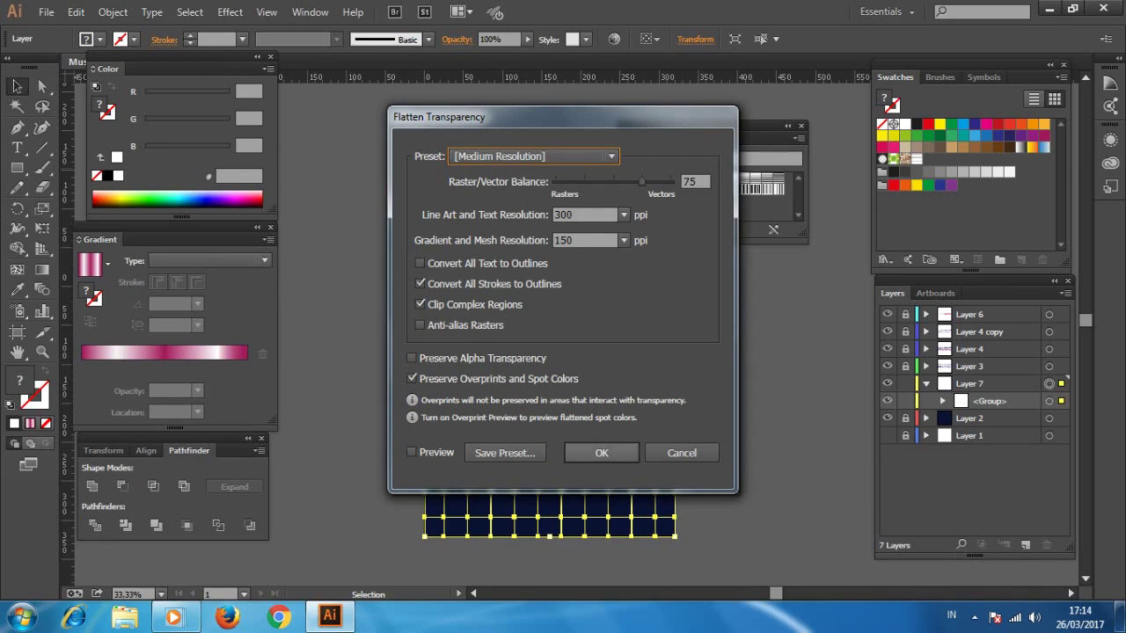
{"action": "left_click", "coordinate": [601, 452]}
{"action": "key", "text": "z"}
{"action": "left_click", "coordinate": [669, 503]}
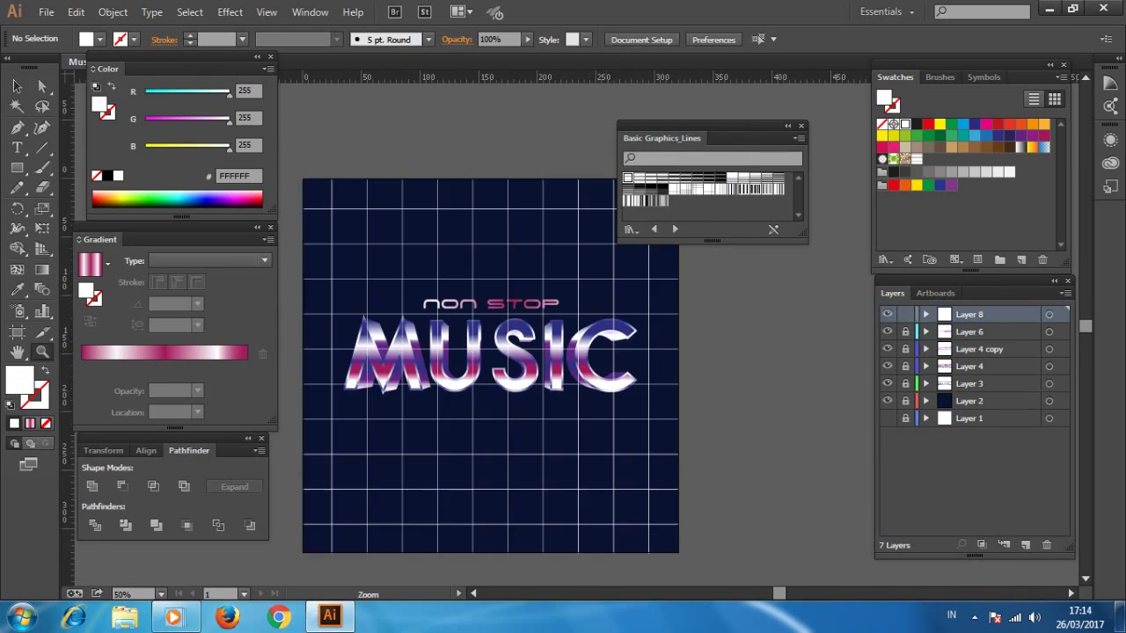
Step: Give the selected grid a linear gradient fill from the swatches
{"action": "key", "text": "v"}
{"action": "key", "text": "ctrl+a"}
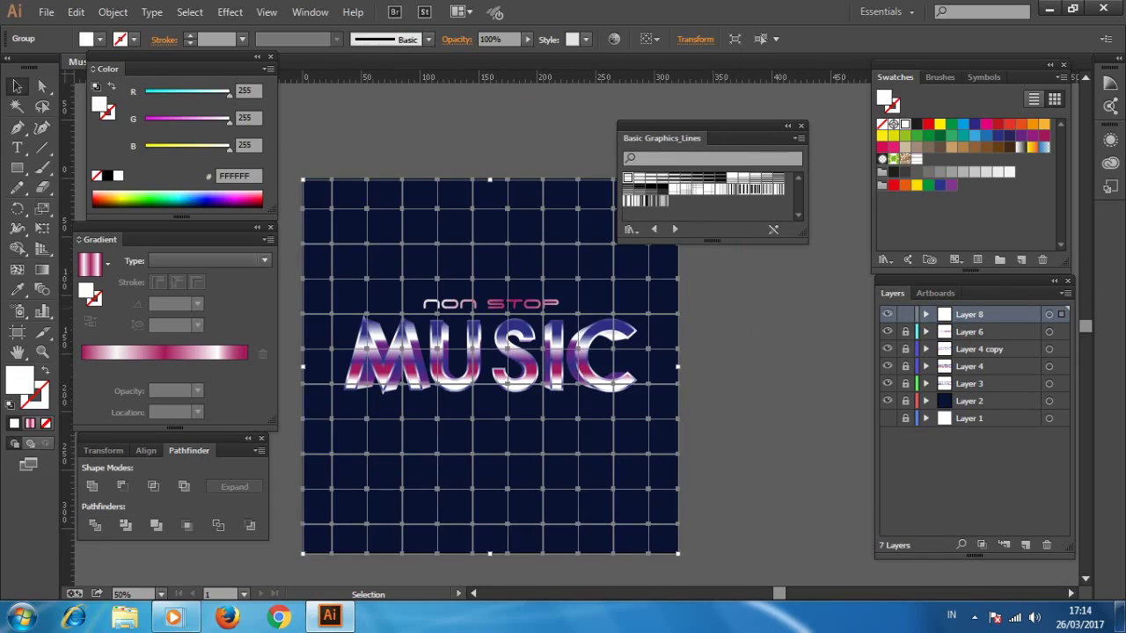
{"action": "left_click", "coordinate": [100, 39]}
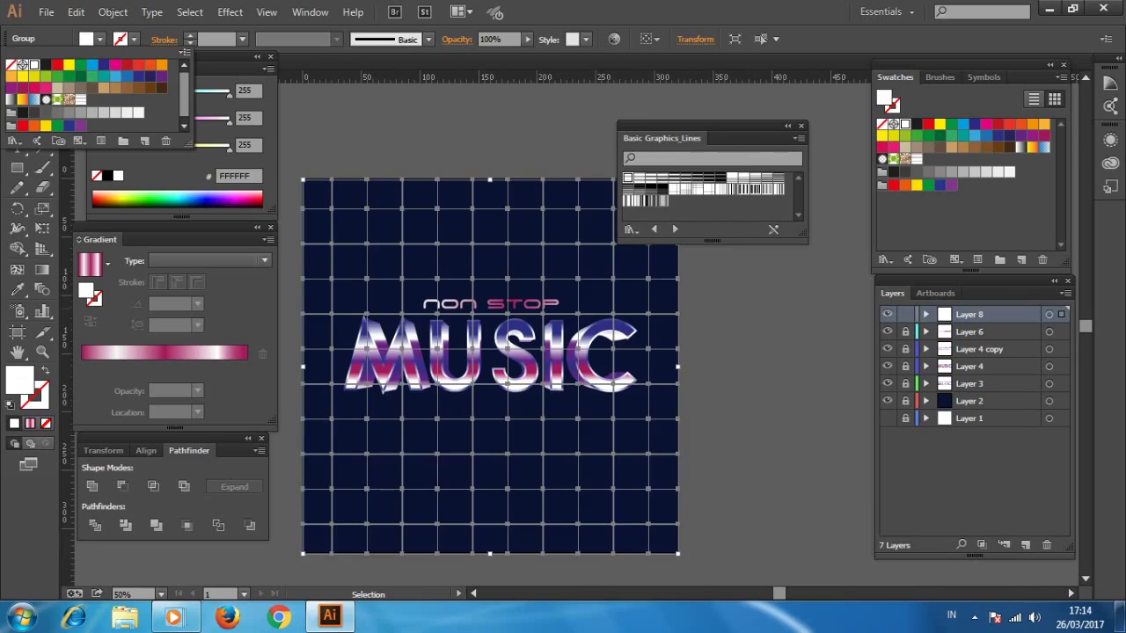
{"action": "left_click", "coordinate": [11, 99]}
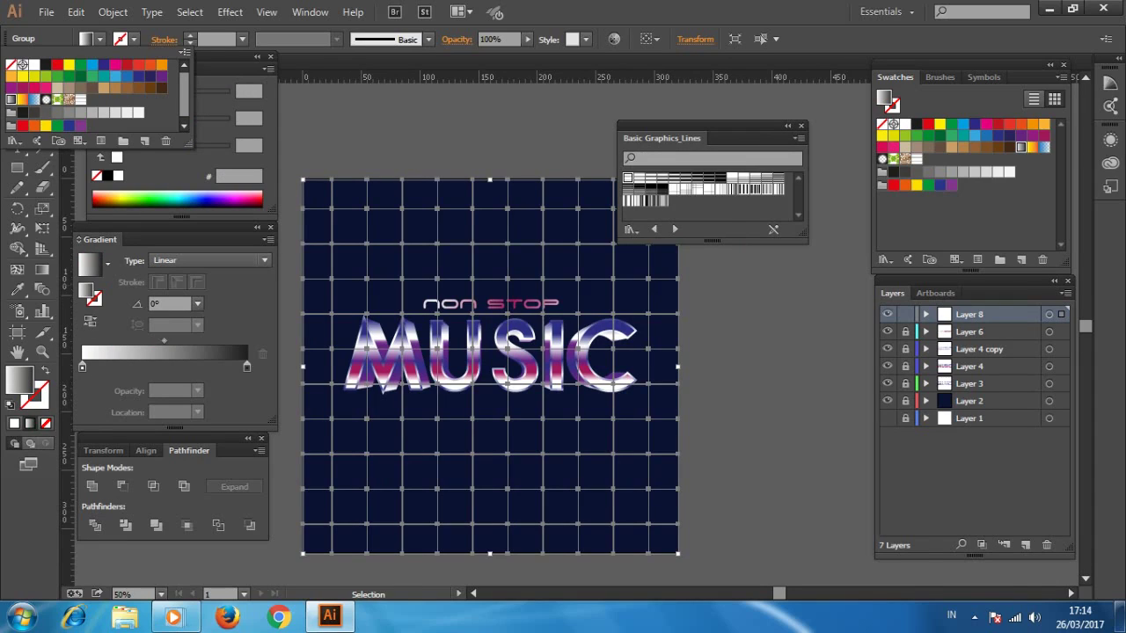
{"action": "key", "text": "Escape"}
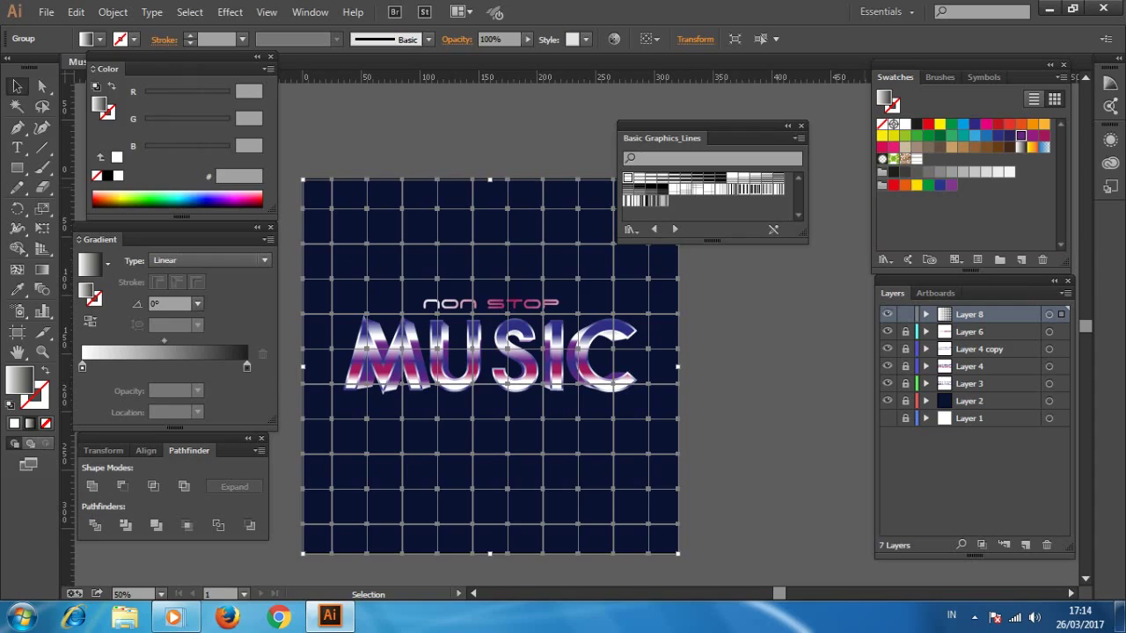
Step: Set pink, magenta and navy gradient stops and make the gradient radial
{"action": "left_click_drag", "start_coordinate": [1044, 138], "coordinate": [159, 366]}
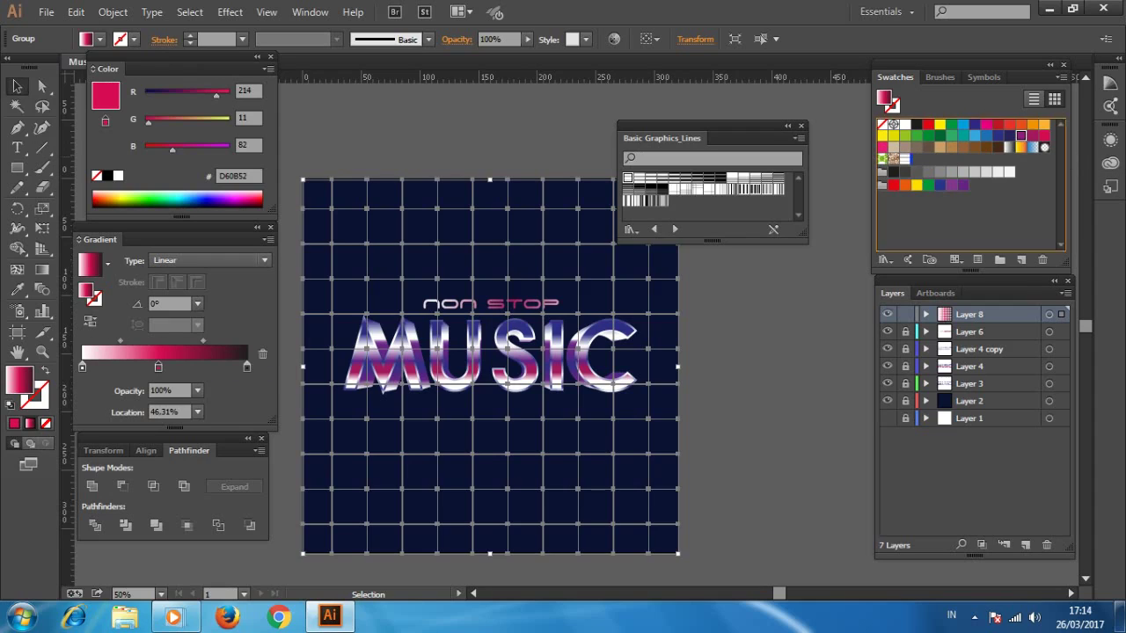
{"action": "left_click_drag", "start_coordinate": [1009, 137], "coordinate": [247, 366]}
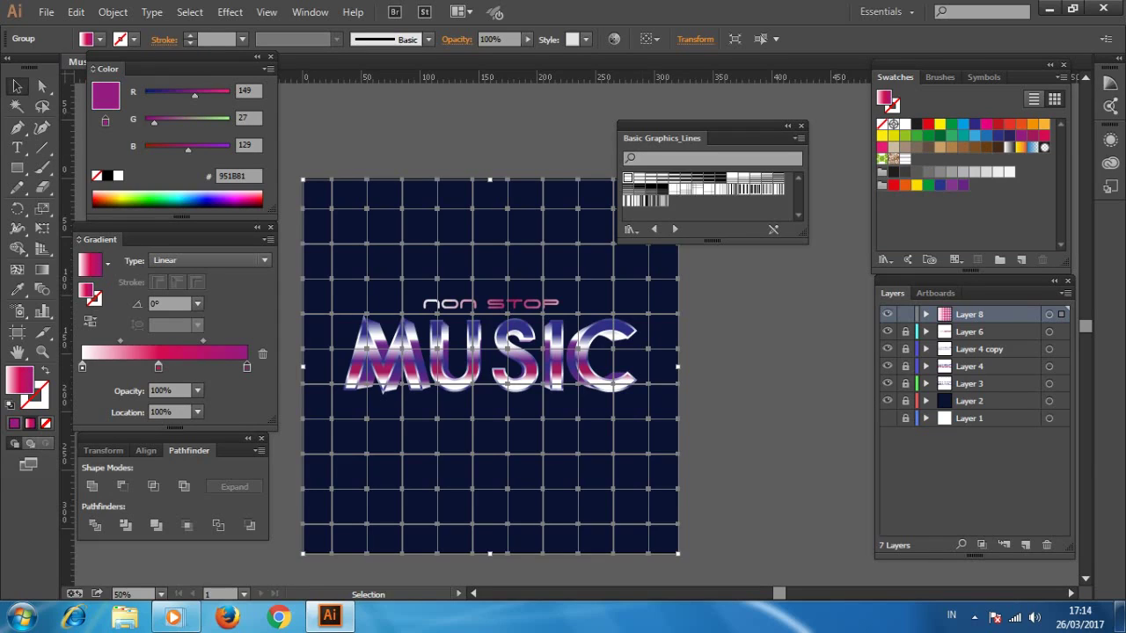
{"action": "left_click_drag", "start_coordinate": [998, 136], "coordinate": [247, 366]}
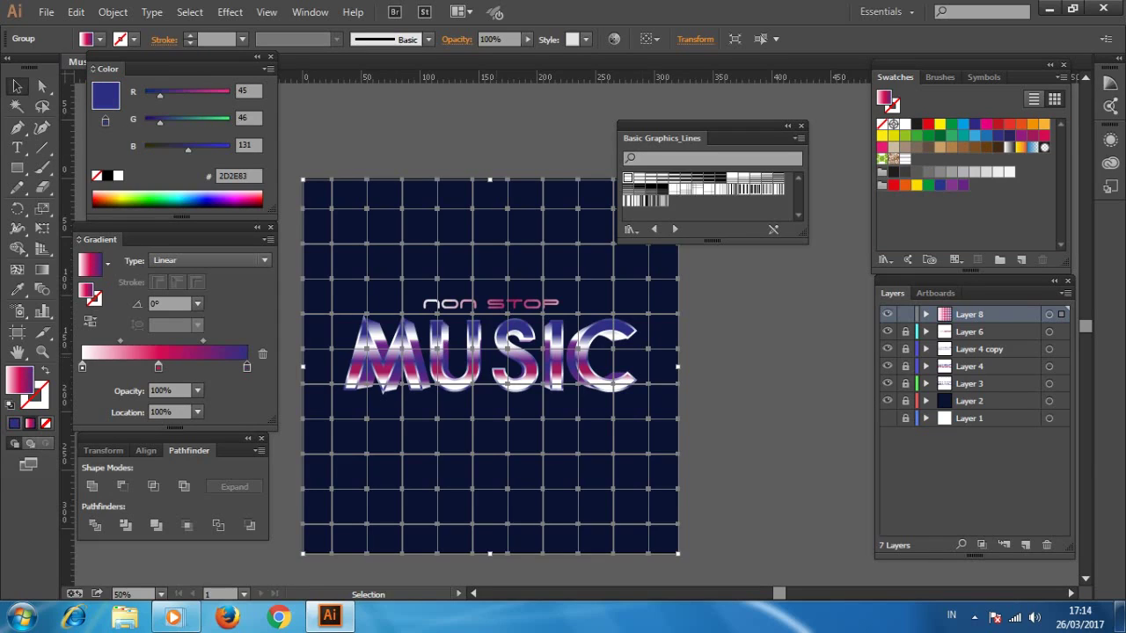
{"action": "left_click", "coordinate": [209, 260]}
{"action": "left_click", "coordinate": [163, 295]}
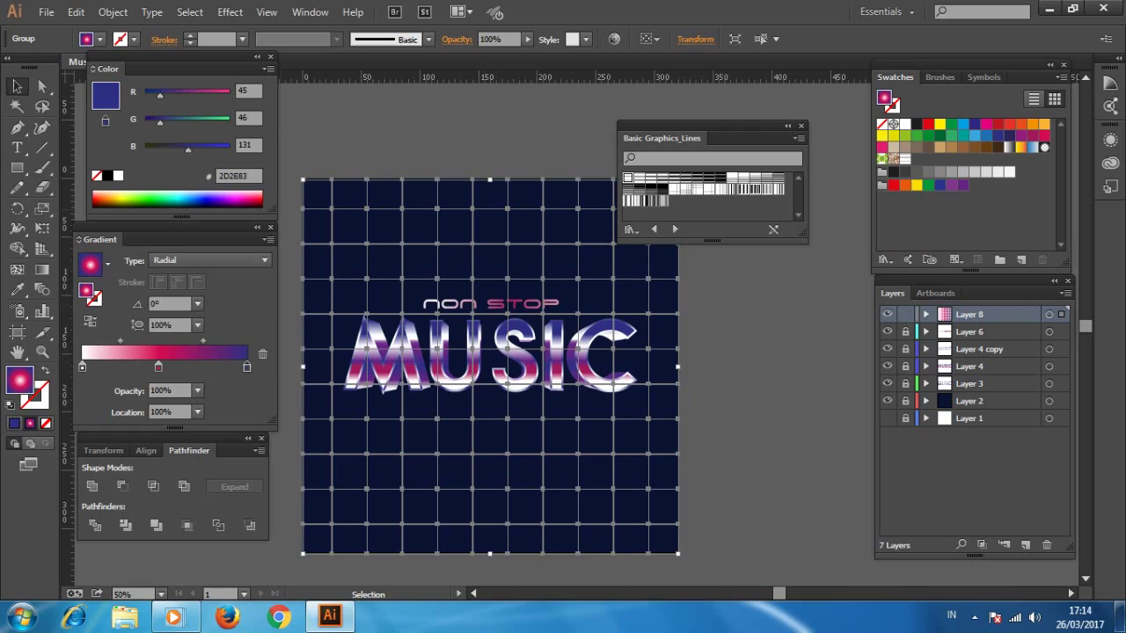
{"action": "key", "text": "ctrl+shift+a"}
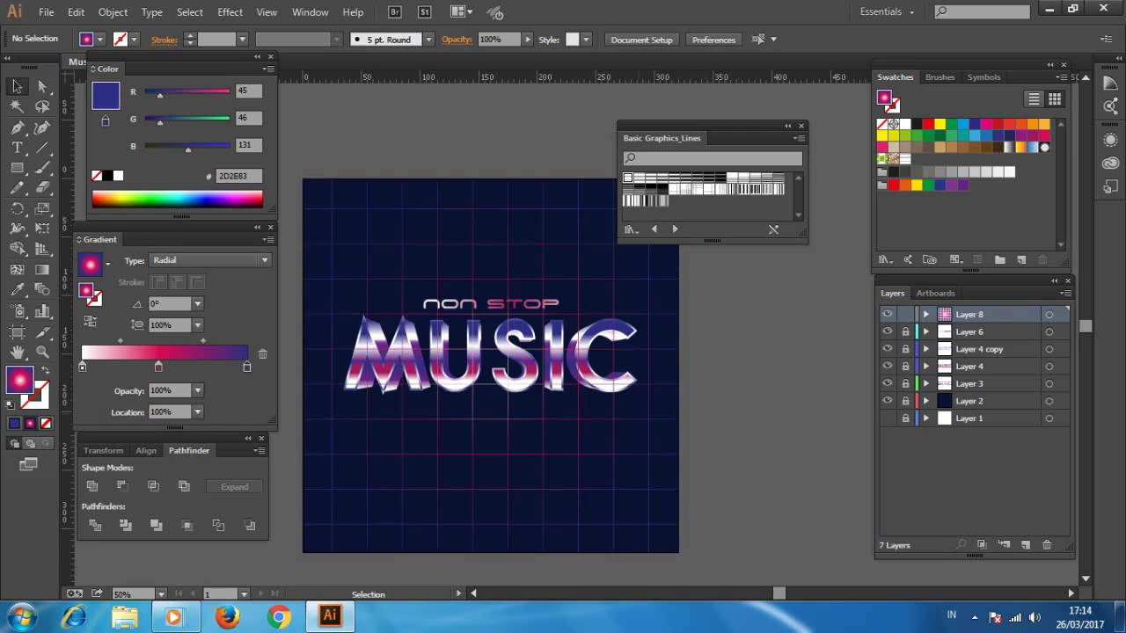
{"action": "key", "text": "ctrl+minus"}
{"action": "key", "text": "ctrl+plus"}
{"action": "key", "text": "ctrl+plus"}
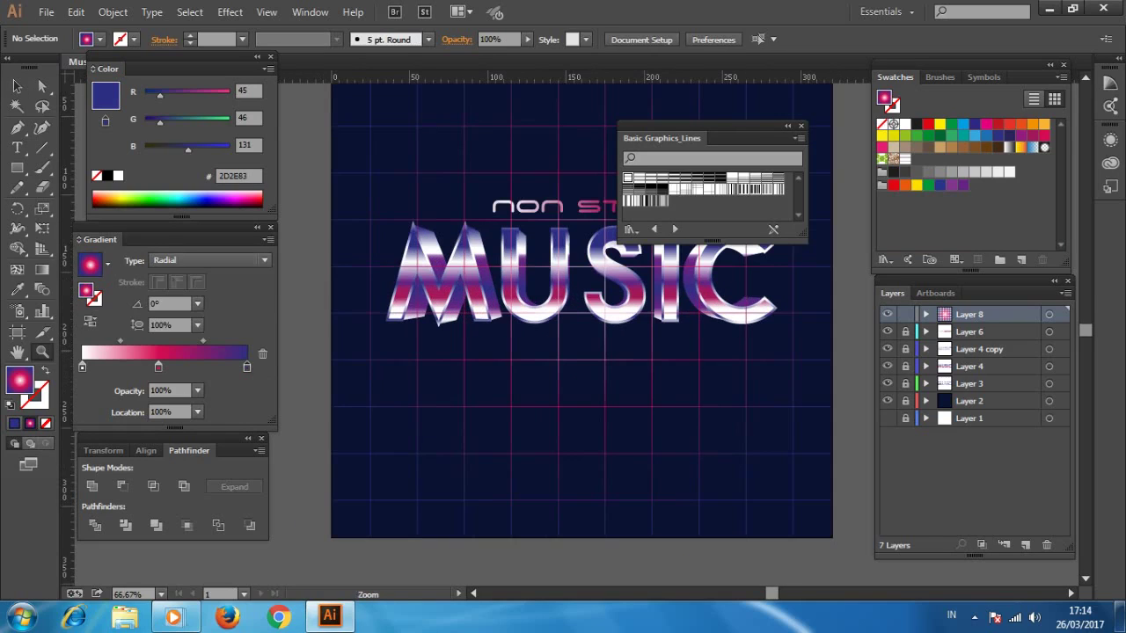
Step: Move the grid layer below the lettering layers and reselect the grid
{"action": "left_click_drag", "start_coordinate": [970, 314], "coordinate": [970, 393]}
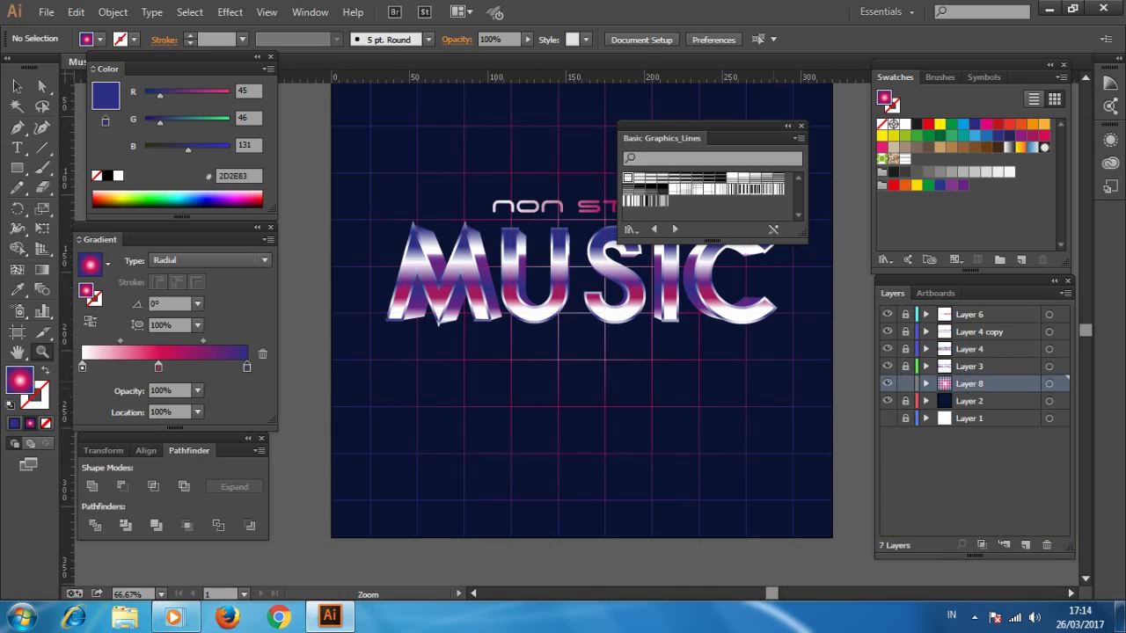
{"action": "key", "text": "ctrl+minus"}
{"action": "key", "text": "ctrl+a"}
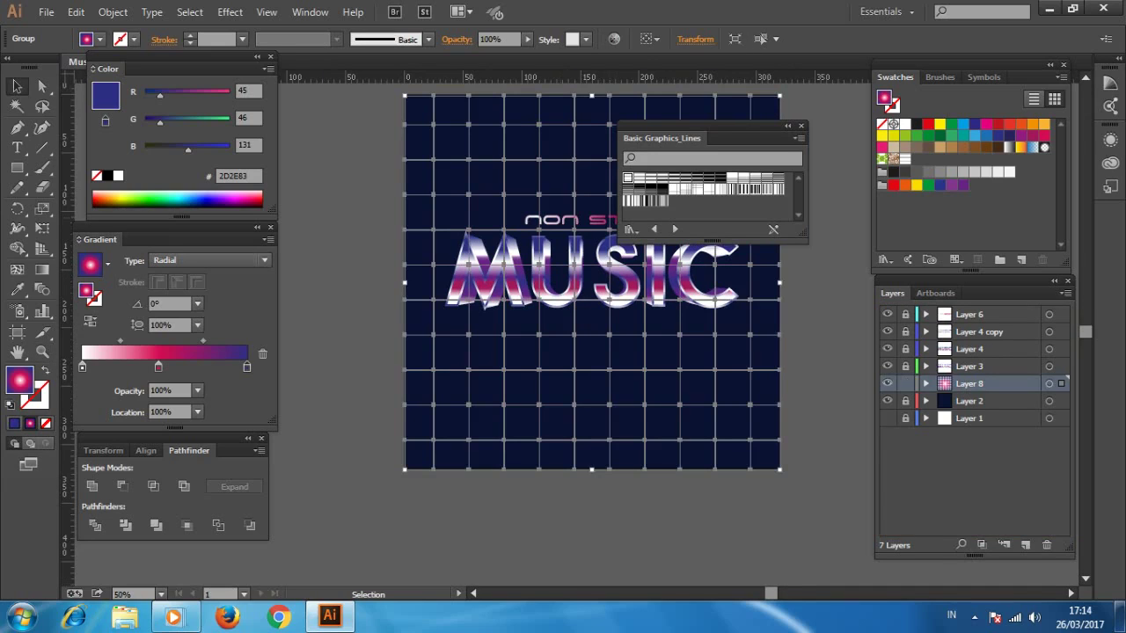
Step: Push the pink gradient stop out to 78.33% and add a new layer
{"action": "left_click_drag", "start_coordinate": [159, 366], "coordinate": [212, 367]}
{"action": "key", "text": "g"}
{"action": "left_click", "coordinate": [16, 86]}
{"action": "key", "text": "ctrl+shift+a"}
{"action": "key", "text": "z"}
{"action": "left_click", "coordinate": [603, 359], "text": "alt"}
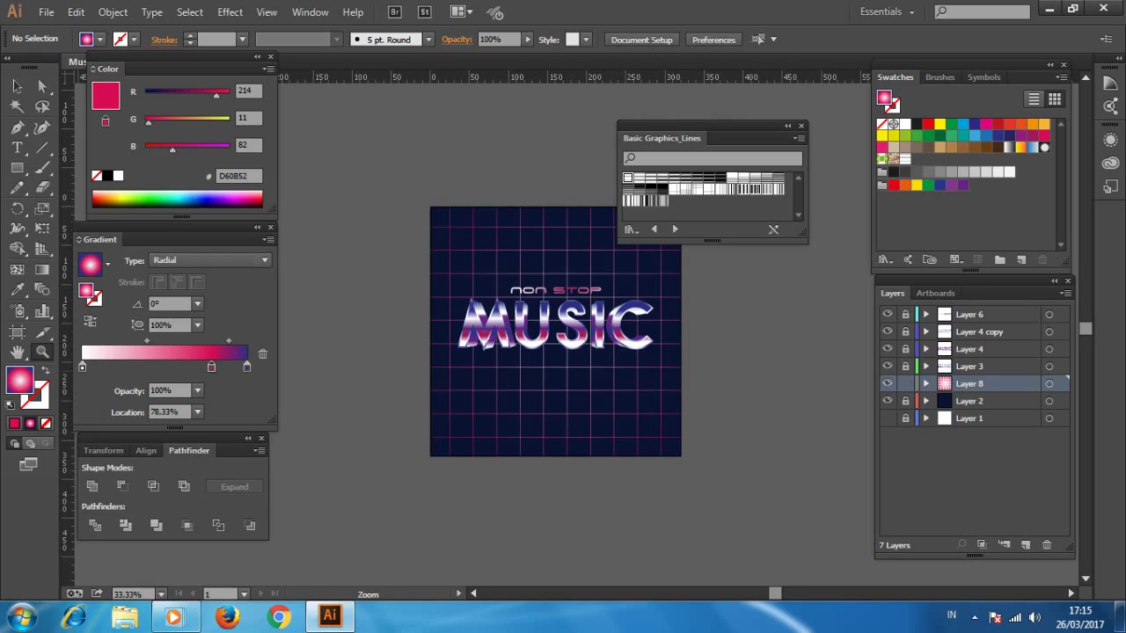
{"action": "left_click", "coordinate": [1025, 544]}
Step: Show the centre-guide layer, zoom in, and set up the Pen tool with a white stroke
{"action": "left_click", "coordinate": [887, 435]}
{"action": "left_click", "coordinate": [687, 356]}
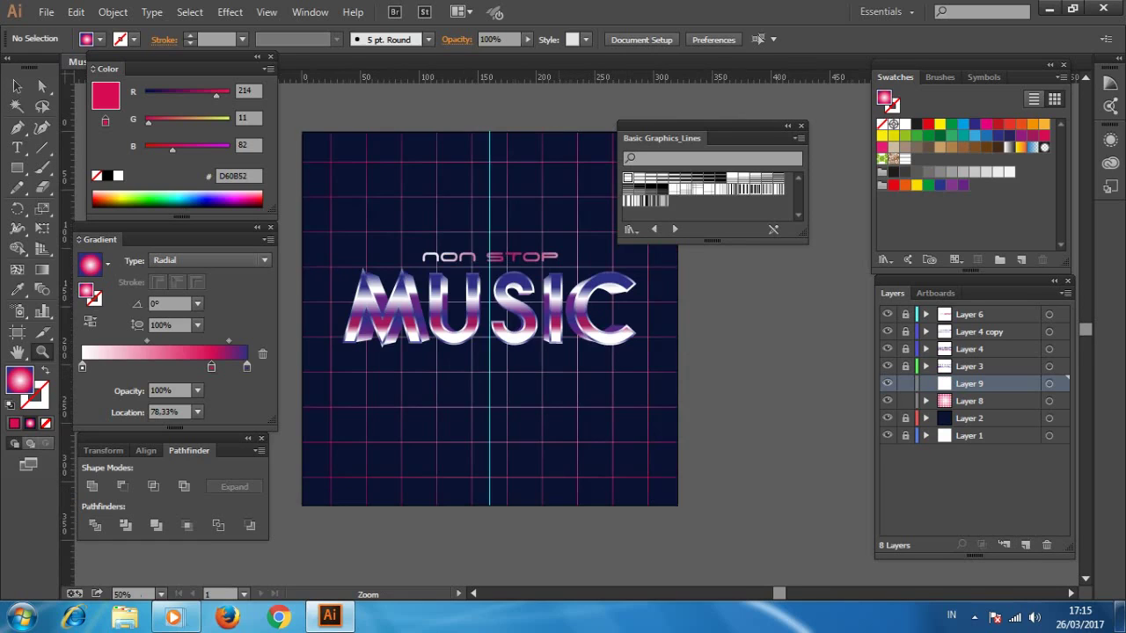
{"action": "key", "text": "ctrl+plus"}
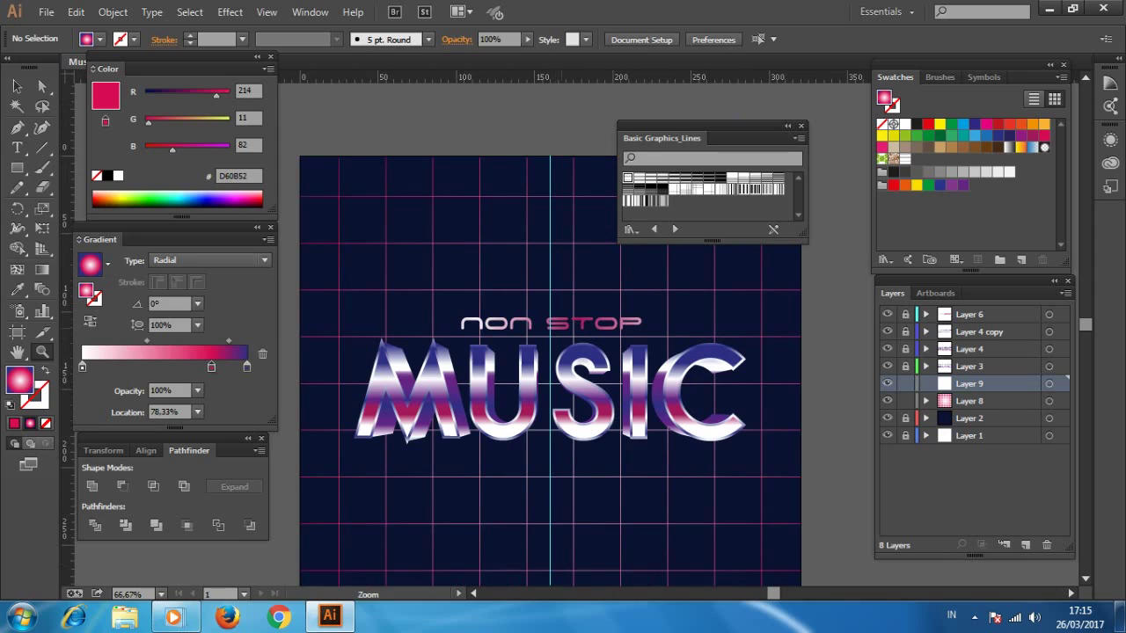
{"action": "left_click", "coordinate": [17, 288]}
{"action": "left_click", "coordinate": [528, 528]}
{"action": "key", "text": "p"}
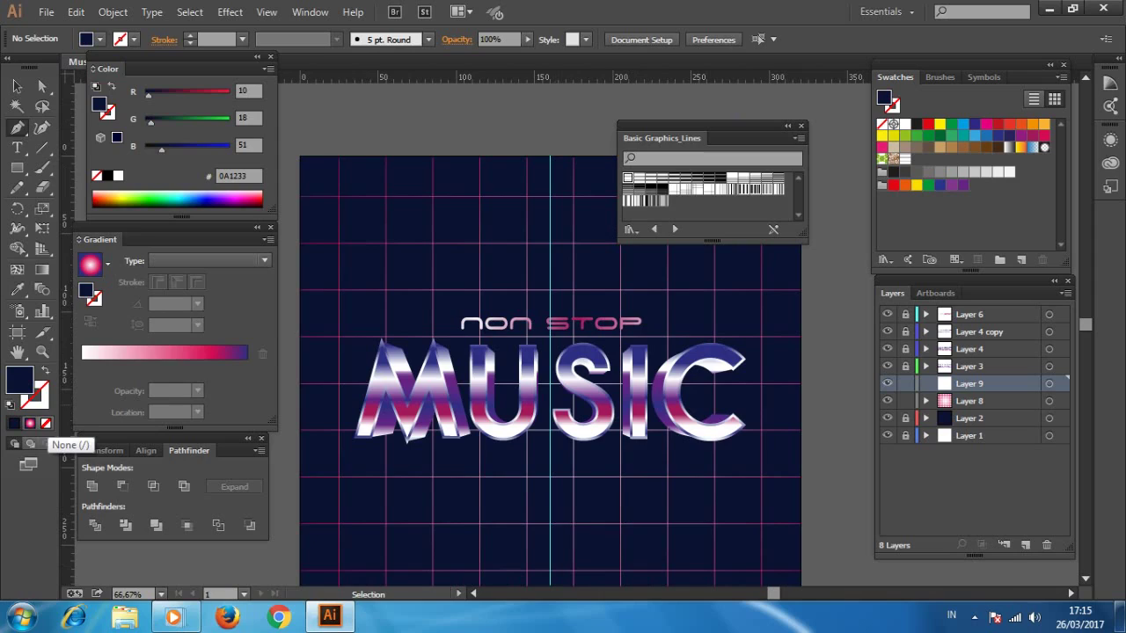
{"action": "key", "text": "x"}
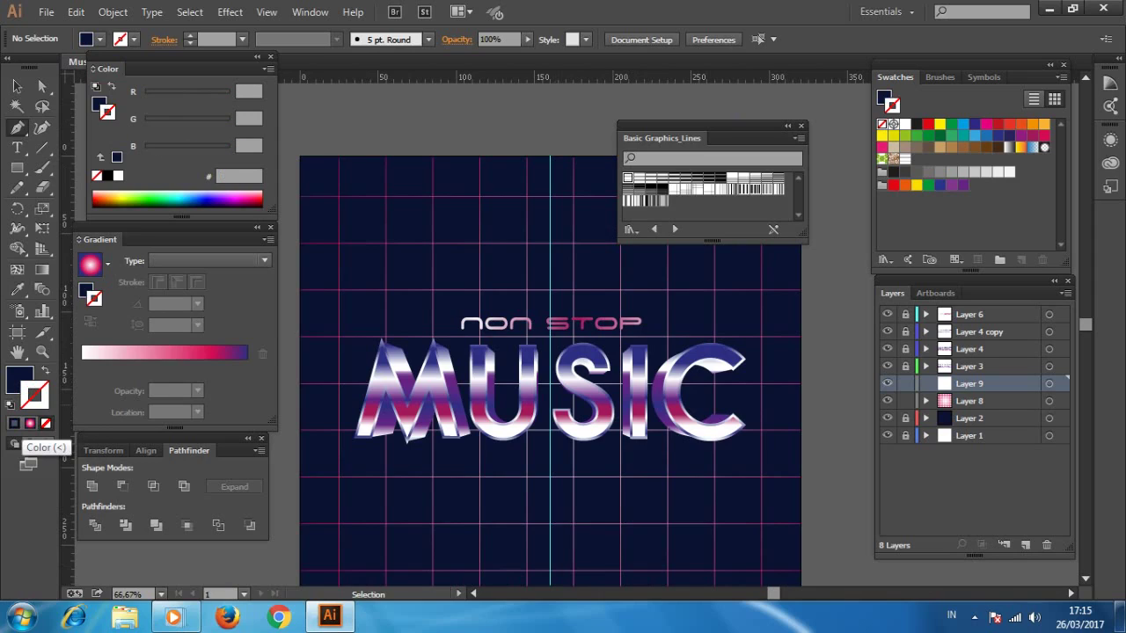
{"action": "key", "text": "less"}
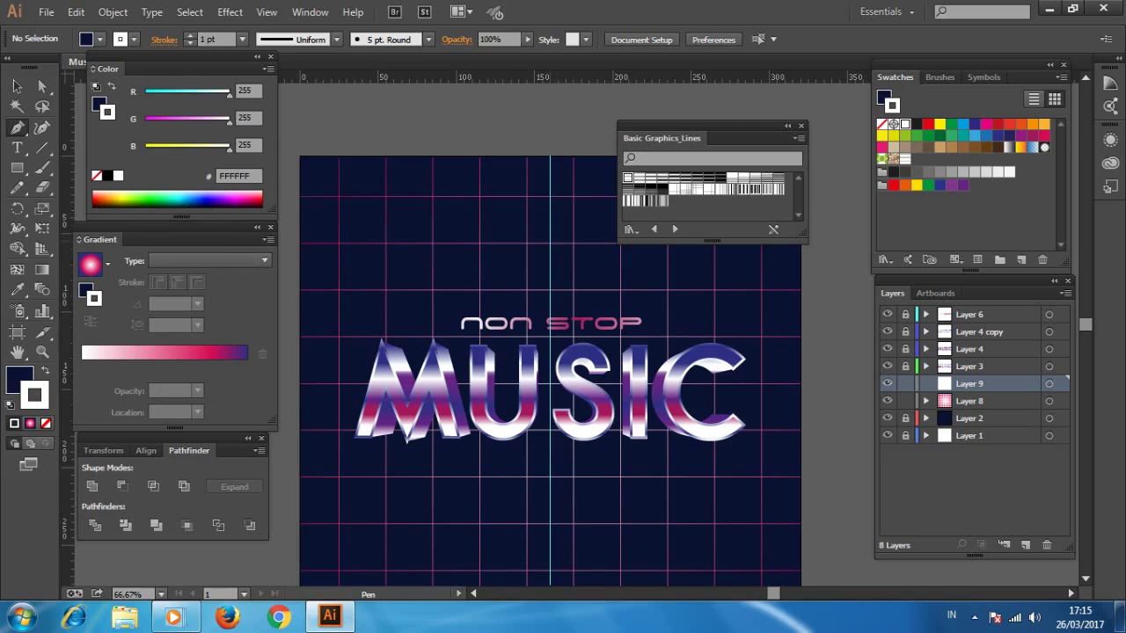
Step: Draw the inverted triangle's corners with the Pen tool down to its bottom point
{"action": "left_click", "coordinate": [350, 243]}
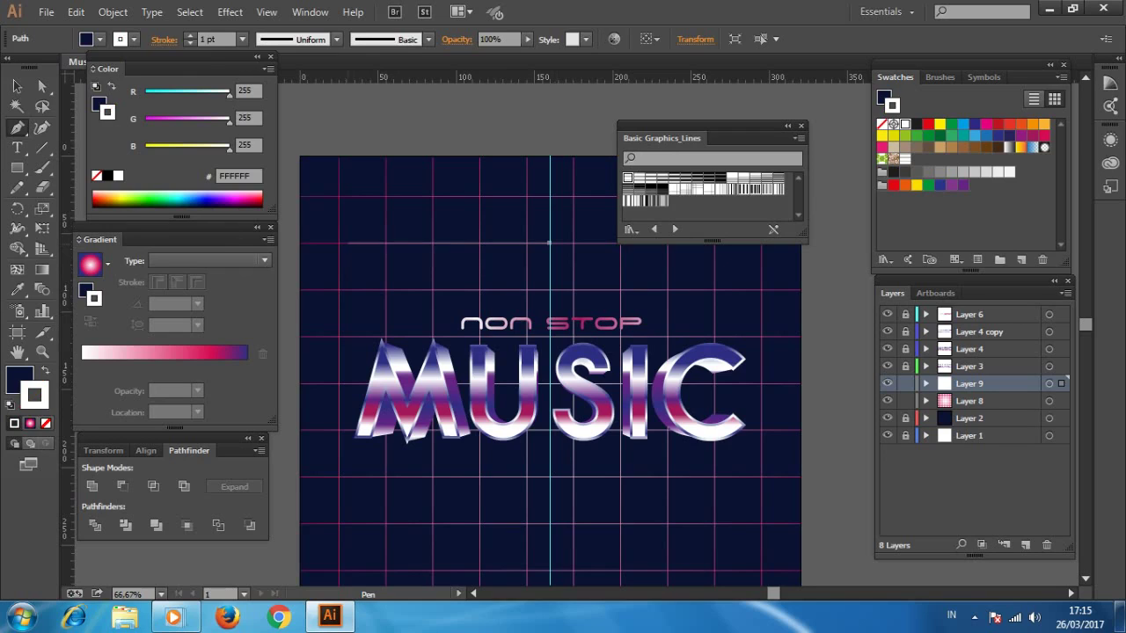
{"action": "mouse_move", "coordinate": [550, 569]}
{"action": "left_mouse_down"}
{"action": "mouse_move", "coordinate": [513, 477]}
{"action": "mouse_move", "coordinate": [467, 581]}
{"action": "left_mouse_up"}
{"action": "mouse_move", "coordinate": [559, 287]}
{"action": "left_mouse_down"}
{"action": "mouse_move", "coordinate": [576, 352]}
{"action": "mouse_move", "coordinate": [668, 374]}
{"action": "left_mouse_up"}
{"action": "left_click", "coordinate": [789, 339]}
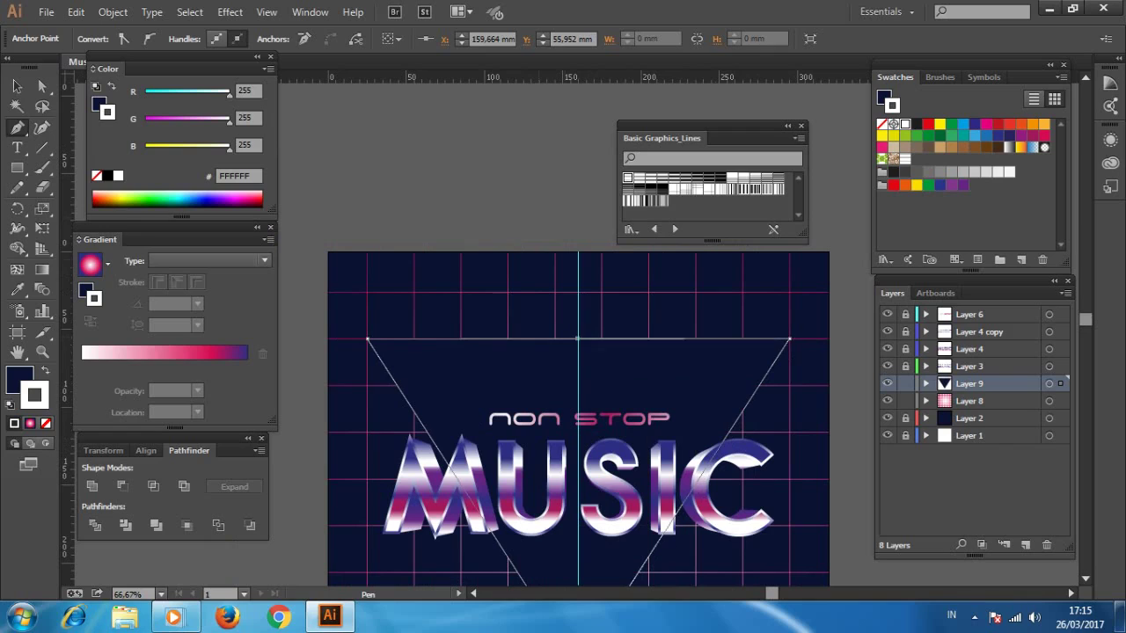
{"action": "key", "text": "ctrl+shift+a"}
{"action": "key", "text": "v"}
Step: Nudge the triangle slightly downward and select it on Layer 9
{"action": "key", "text": "z"}
{"action": "key", "text": "ctrl+minus"}
{"action": "key", "text": "v"}
{"action": "left_click", "coordinate": [572, 448]}
{"action": "left_click_drag", "start_coordinate": [571, 449], "coordinate": [572, 453]}
{"action": "key", "text": "ctrl+shift+a"}
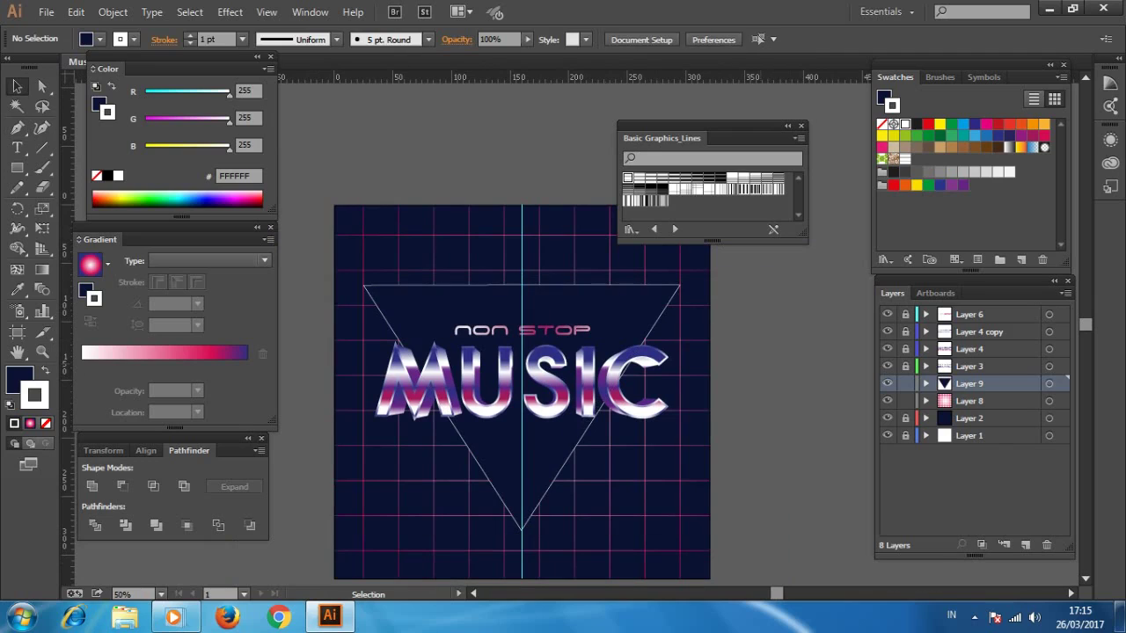
{"action": "key", "text": "z"}
{"action": "left_click", "coordinate": [535, 383]}
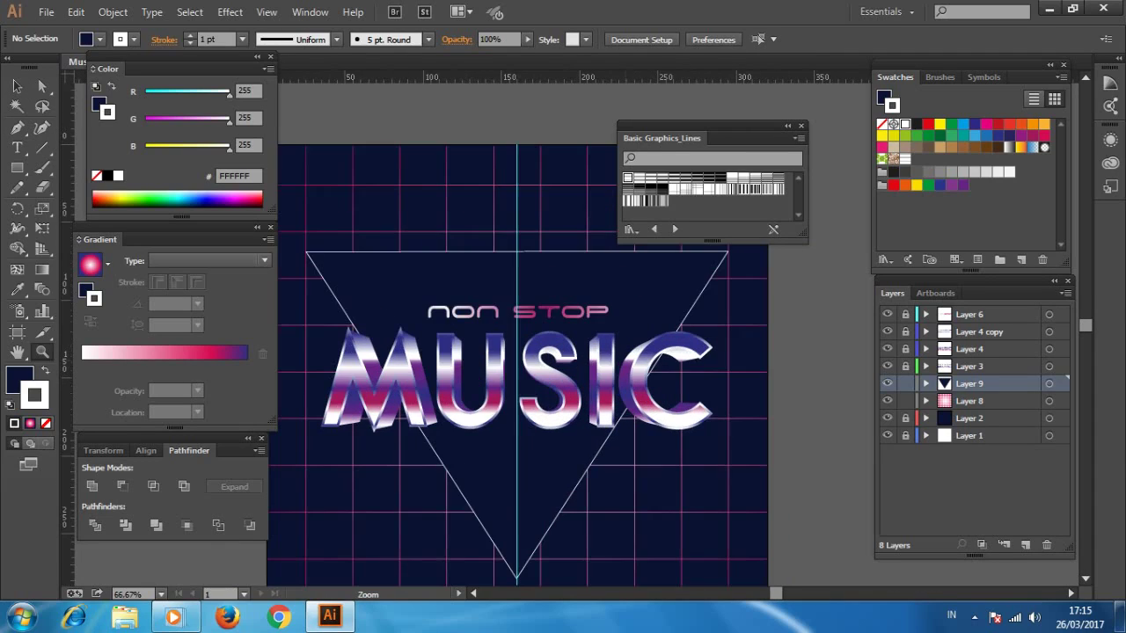
{"action": "left_click", "coordinate": [1048, 383]}
Step: Expand the triangle's fill and stroke and ungroup the result
{"action": "left_click", "coordinate": [112, 11]}
{"action": "left_click", "coordinate": [176, 184]}
{"action": "left_click", "coordinate": [523, 415]}
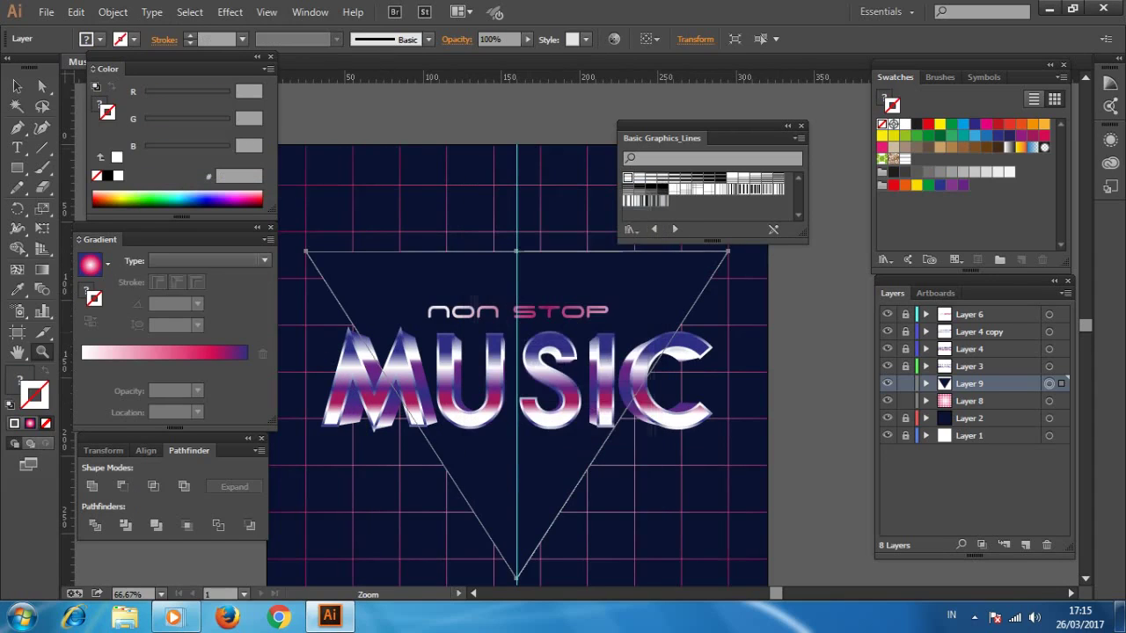
{"action": "right_click", "coordinate": [526, 308]}
{"action": "left_click", "coordinate": [575, 406]}
Step: Apply the radial gradient fill to the triangle's outline shape
{"action": "key", "text": "ctrl+shift+a"}
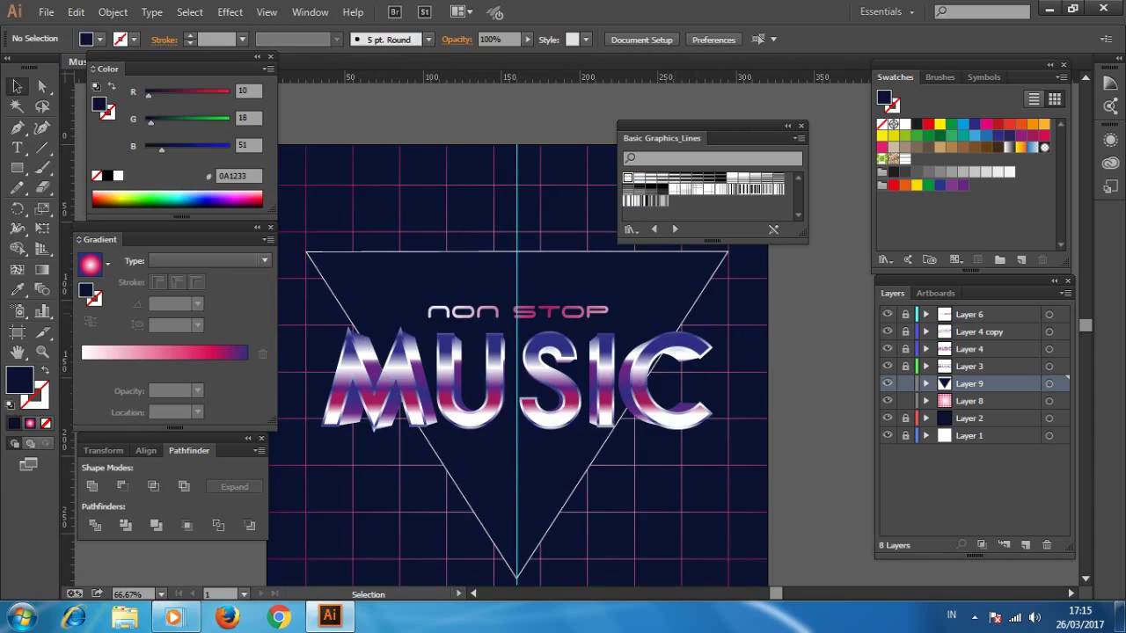
{"action": "key", "text": "v"}
{"action": "scroll", "coordinate": [817, 264], "scroll_direction": "up", "scroll_amount": 1}
{"action": "scroll", "coordinate": [817, 264], "scroll_direction": "up", "scroll_amount": 1}
{"action": "left_click", "coordinate": [552, 333]}
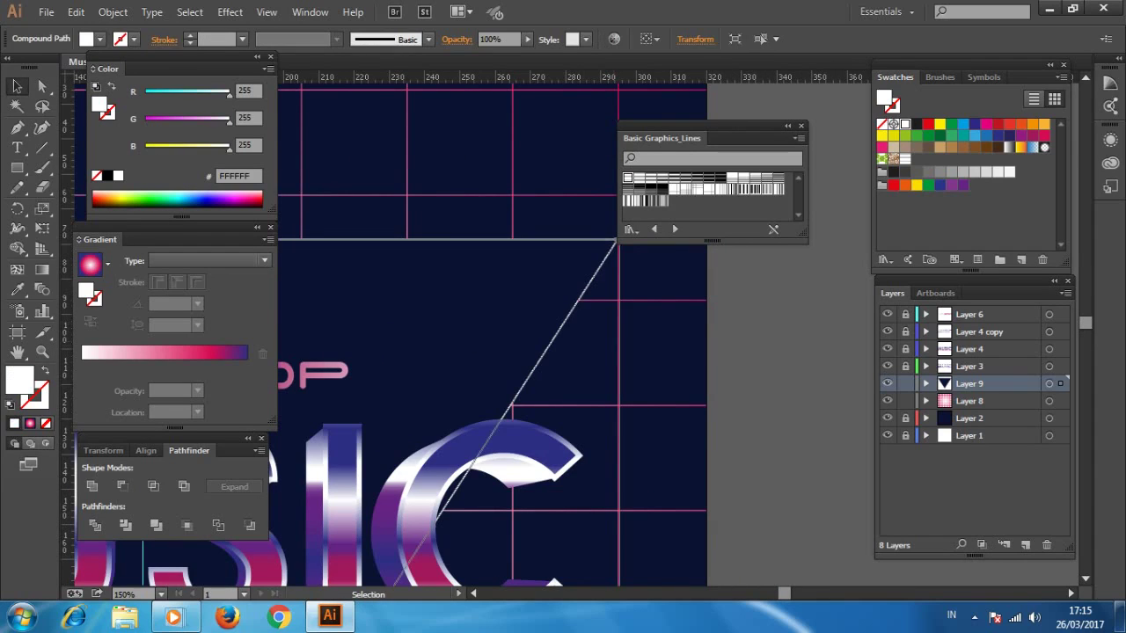
{"action": "key", "text": "period"}
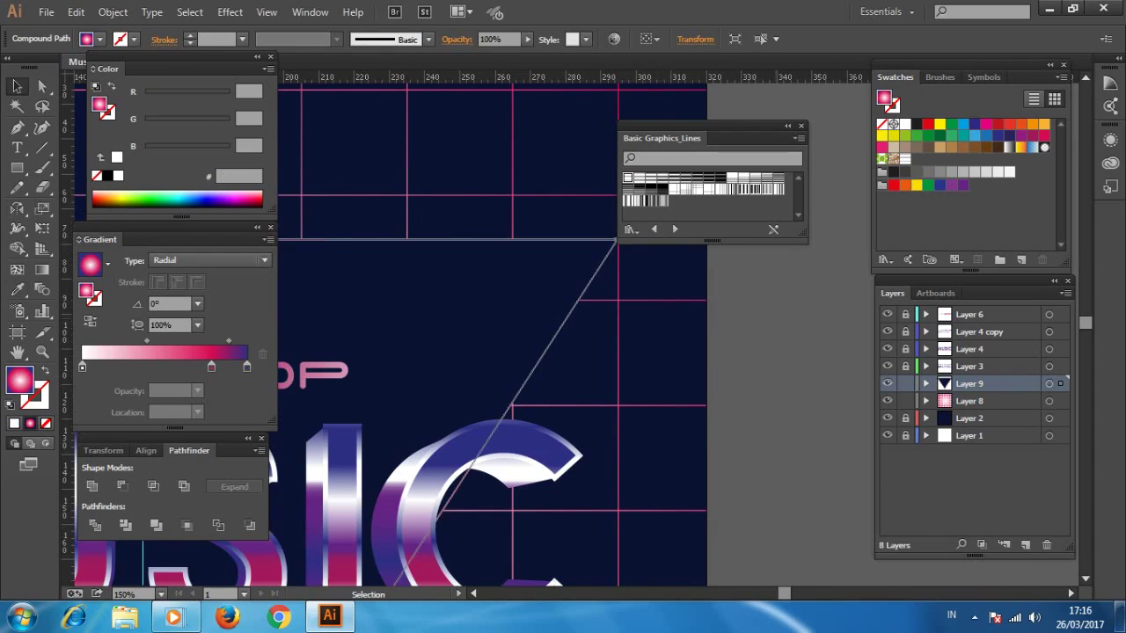
{"action": "key", "text": "ctrl+shift+a"}
Step: Refine the triangle outline's gradient colouring, then deselect it
{"action": "left_click", "coordinate": [583, 215]}
{"action": "left_click", "coordinate": [652, 262]}
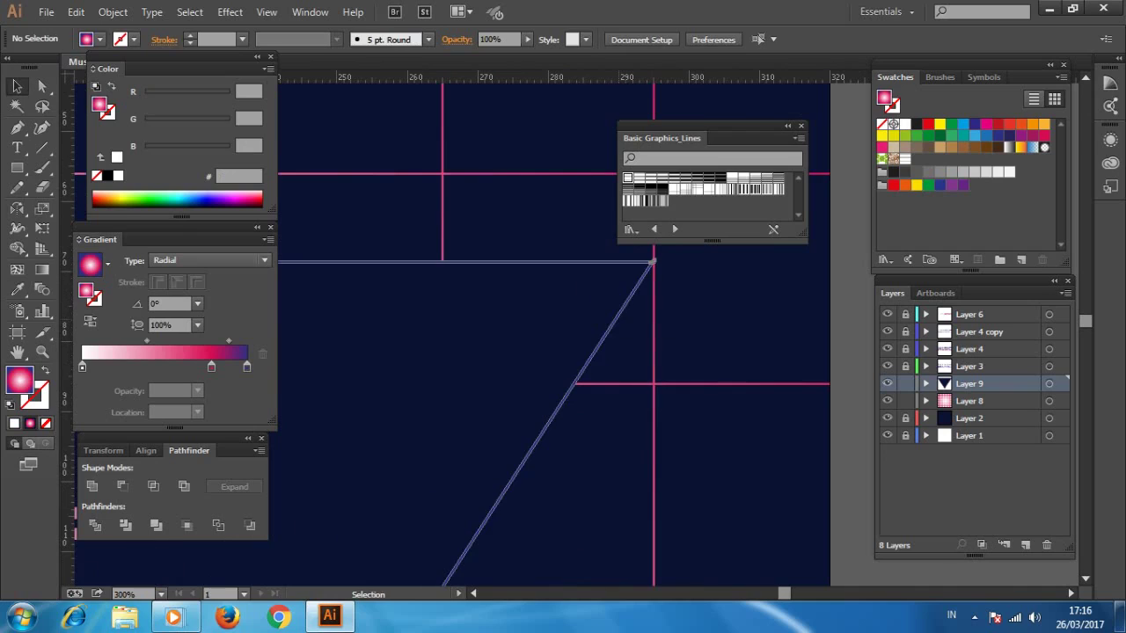
{"action": "key", "text": "i"}
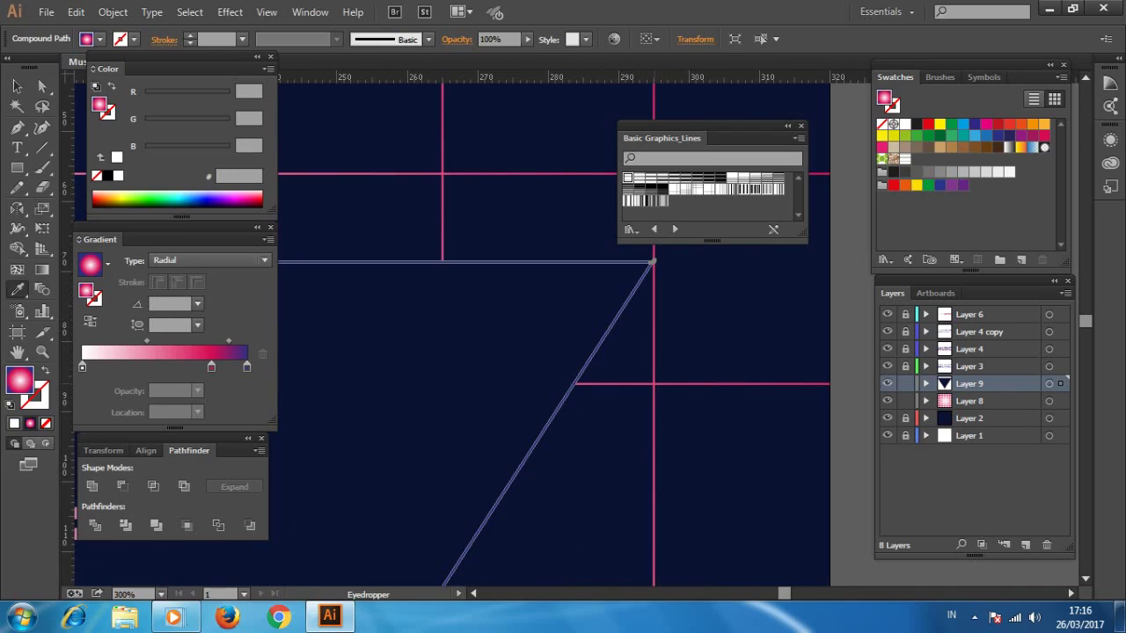
{"action": "key", "text": "ctrl+minus"}
{"action": "key", "text": "ctrl+minus"}
{"action": "key", "text": "ctrl+minus"}
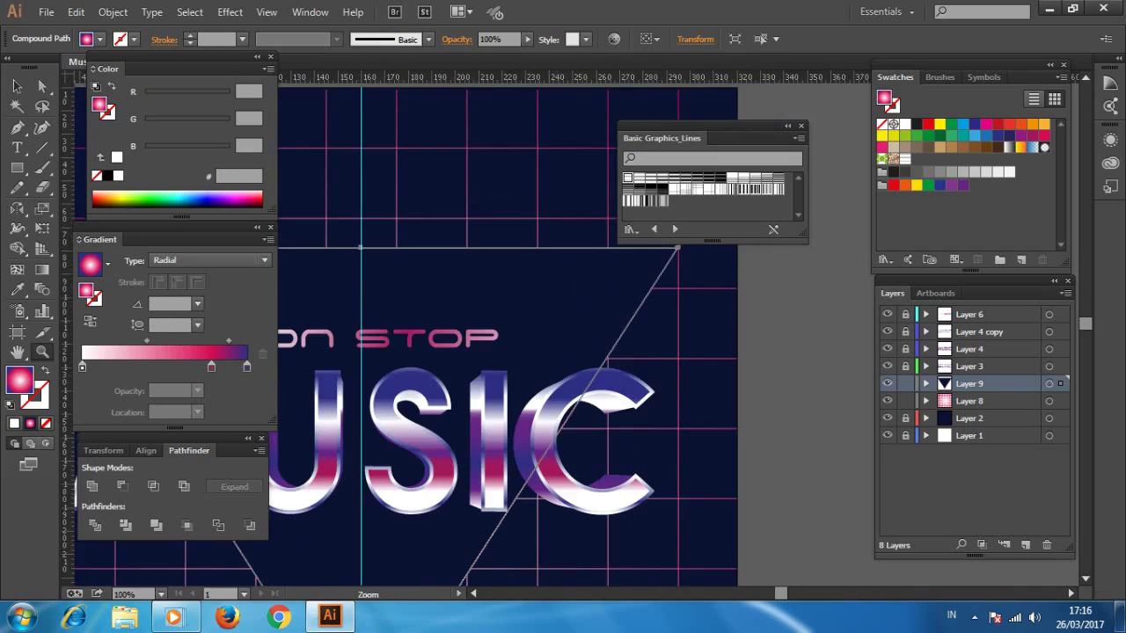
{"action": "key", "text": "g"}
{"action": "key", "text": "v"}
{"action": "key", "text": "ctrl+shift+a"}
Step: Zoom out to the whole poster and hide Layer 1's cyan centre line
{"action": "key", "text": "z"}
{"action": "left_click", "coordinate": [718, 378], "text": "alt"}
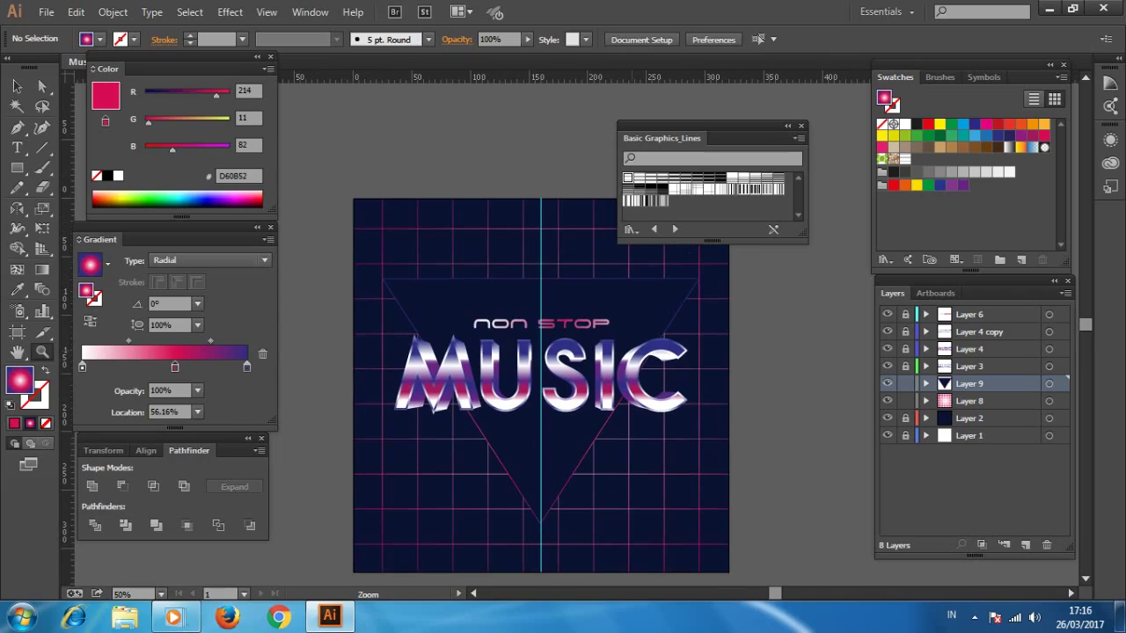
{"action": "key", "text": "v"}
{"action": "left_click", "coordinate": [886, 435]}
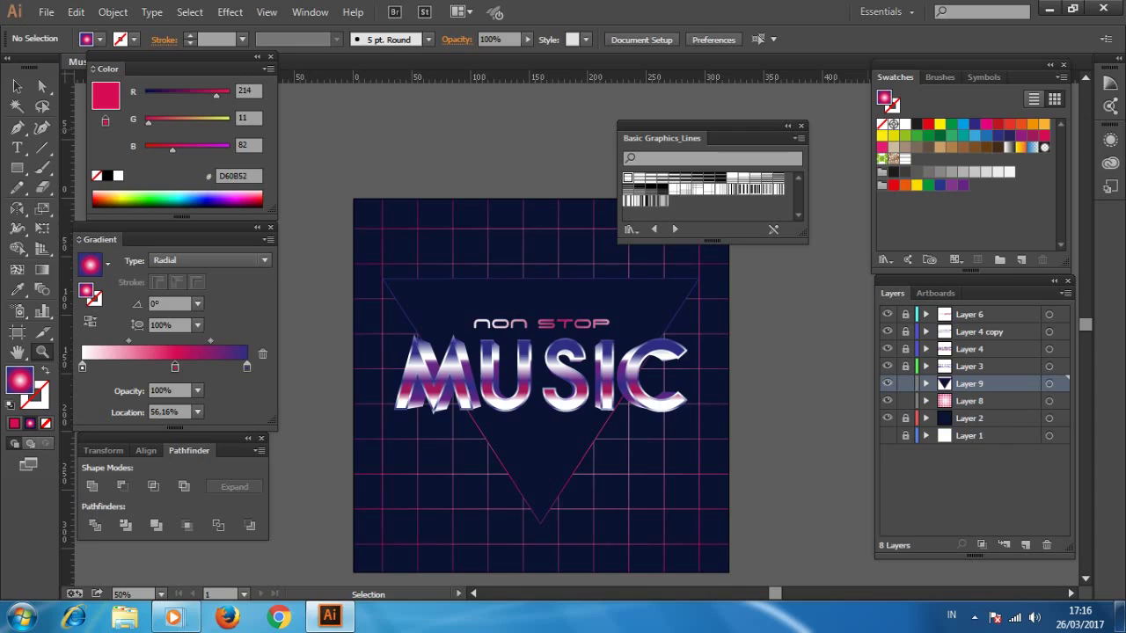
Step: Select Layer 8 and add new Layer 10 above it
{"action": "left_click", "coordinate": [1003, 401]}
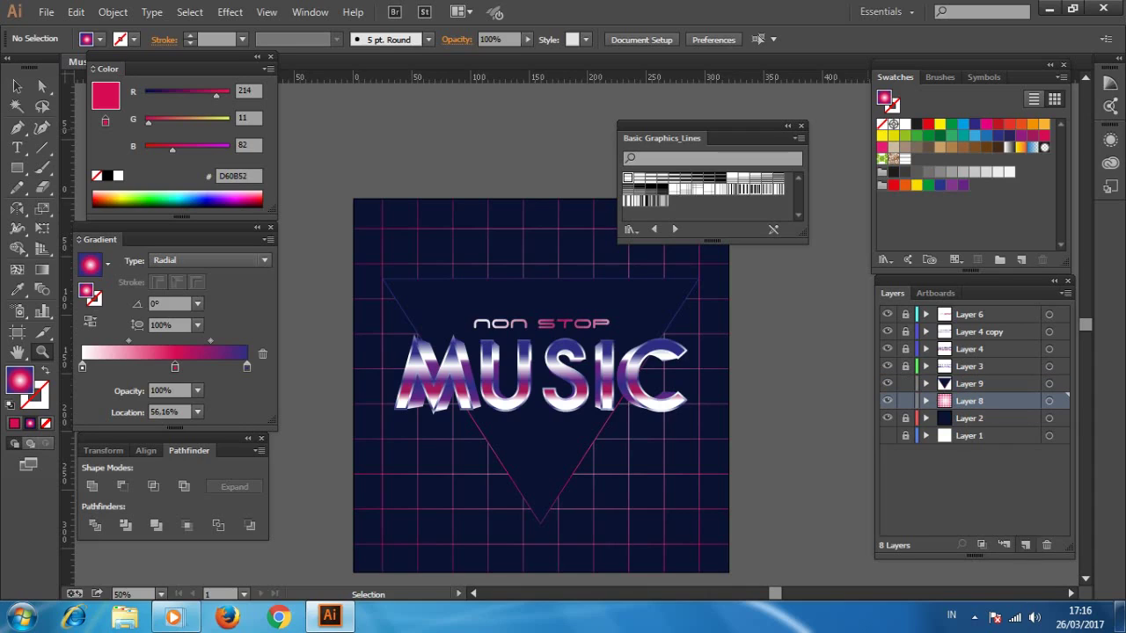
{"action": "left_click", "coordinate": [1025, 545]}
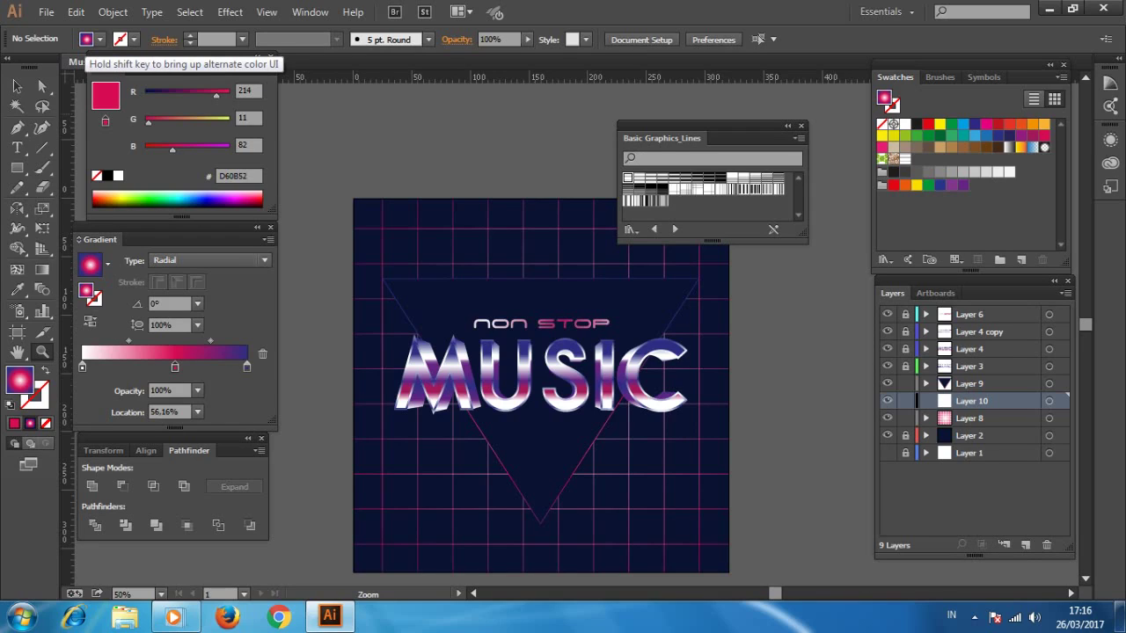
{"action": "left_click", "coordinate": [86, 40]}
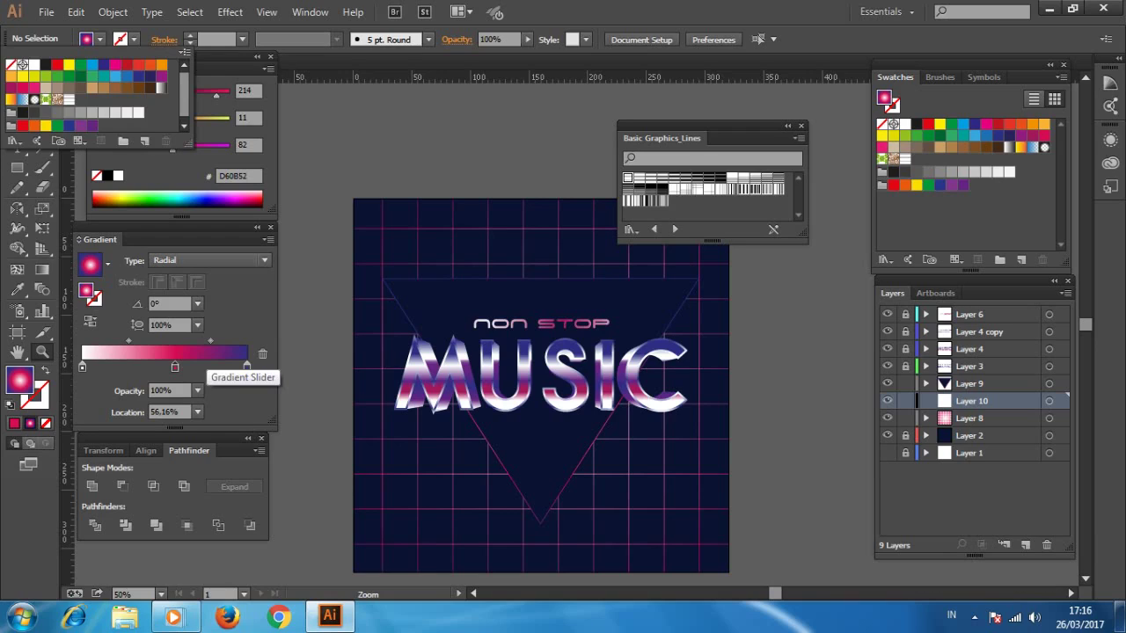
Step: Try a white-to-pink gradient circle near the top, then delete it
{"action": "left_click", "coordinate": [246, 366]}
{"action": "left_click_drag", "start_coordinate": [175, 366], "coordinate": [175, 413]}
{"action": "left_click", "coordinate": [164, 340]}
{"action": "key", "text": "ctrl+plus"}
{"action": "key", "text": "l"}
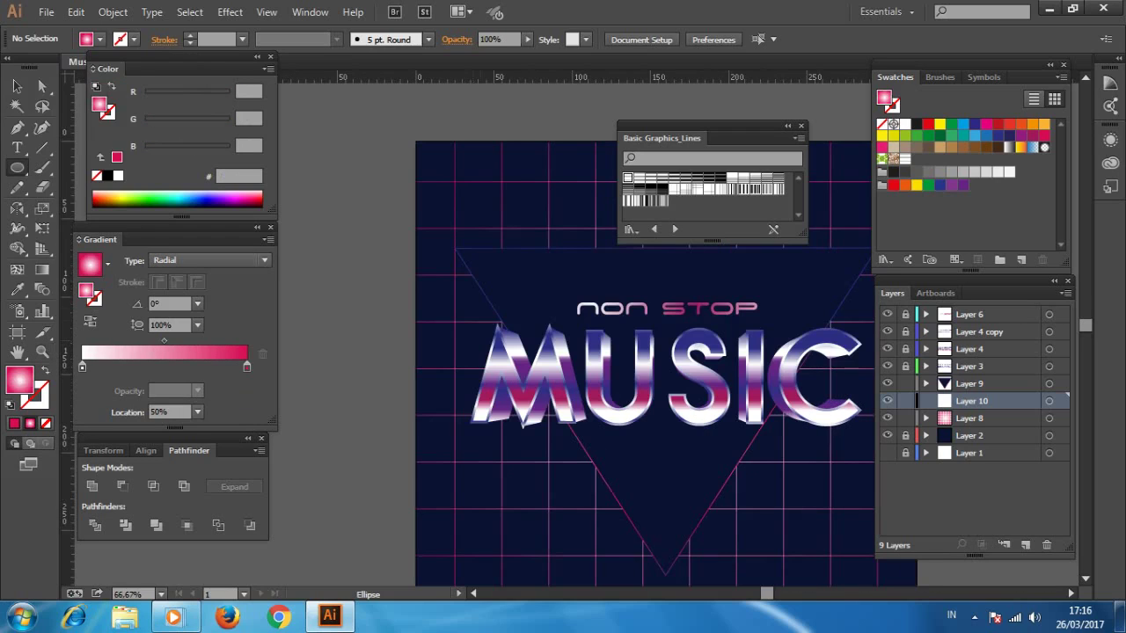
{"action": "left_click_drag", "start_coordinate": [581, 352], "coordinate": [477, 372]}
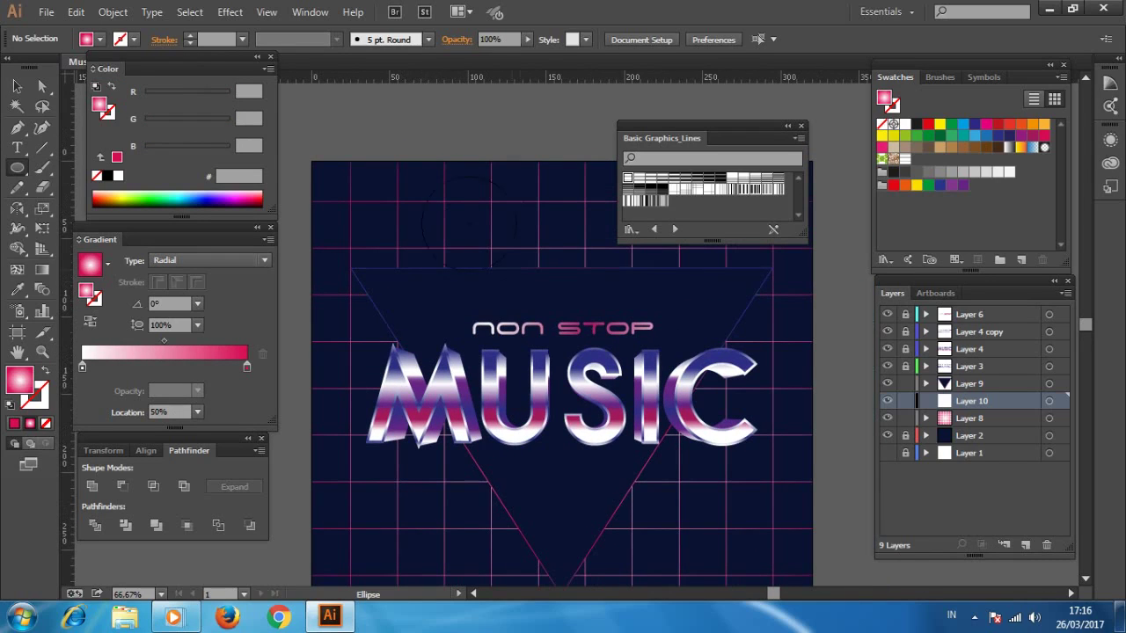
{"action": "left_click_drag", "start_coordinate": [422, 176], "coordinate": [584, 338]}
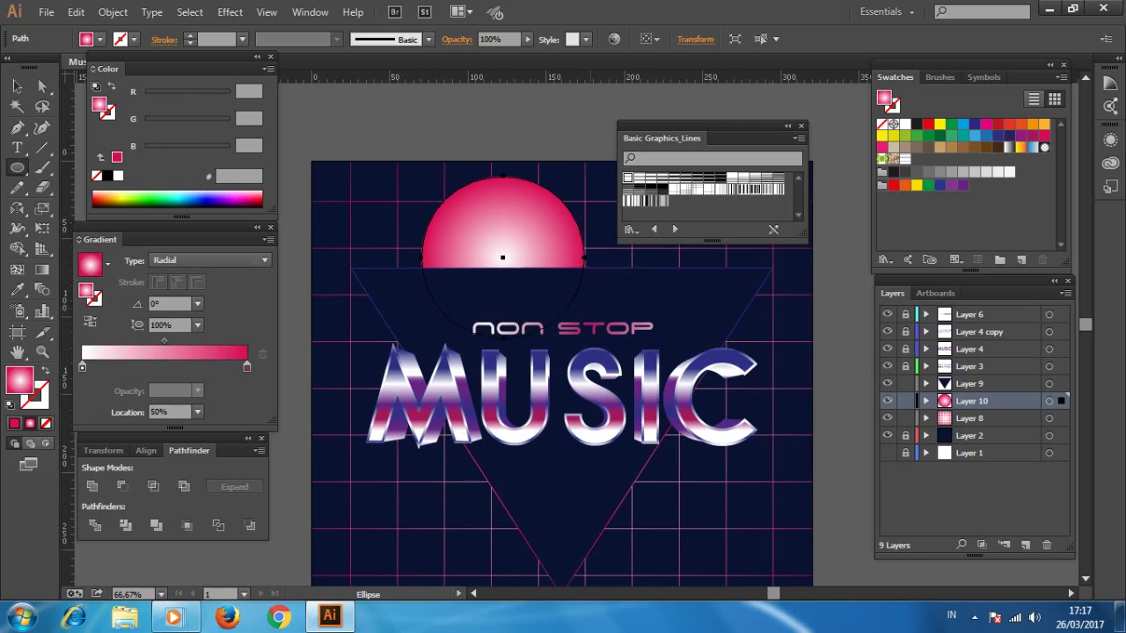
{"action": "key", "text": "Delete"}
{"action": "key", "text": "v"}
Step: Draw a white radial gradient glow circle, midpoint 30.3%, above the triangle
{"action": "left_click", "coordinate": [100, 38]}
{"action": "left_click", "coordinate": [22, 101]}
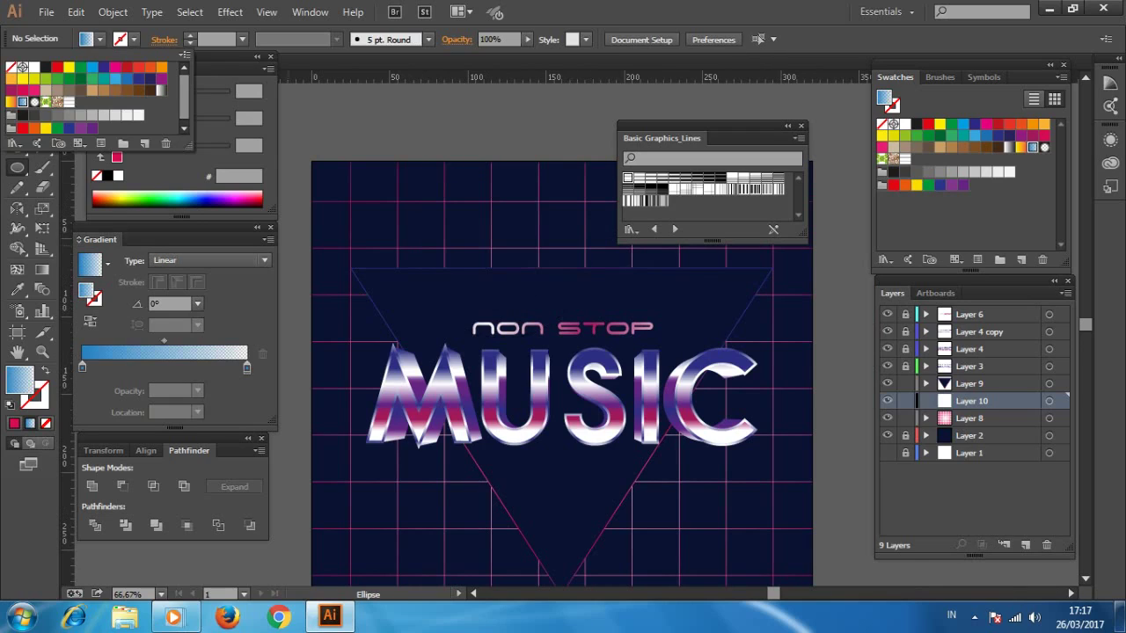
{"action": "left_click", "coordinate": [211, 260]}
{"action": "left_click", "coordinate": [178, 296]}
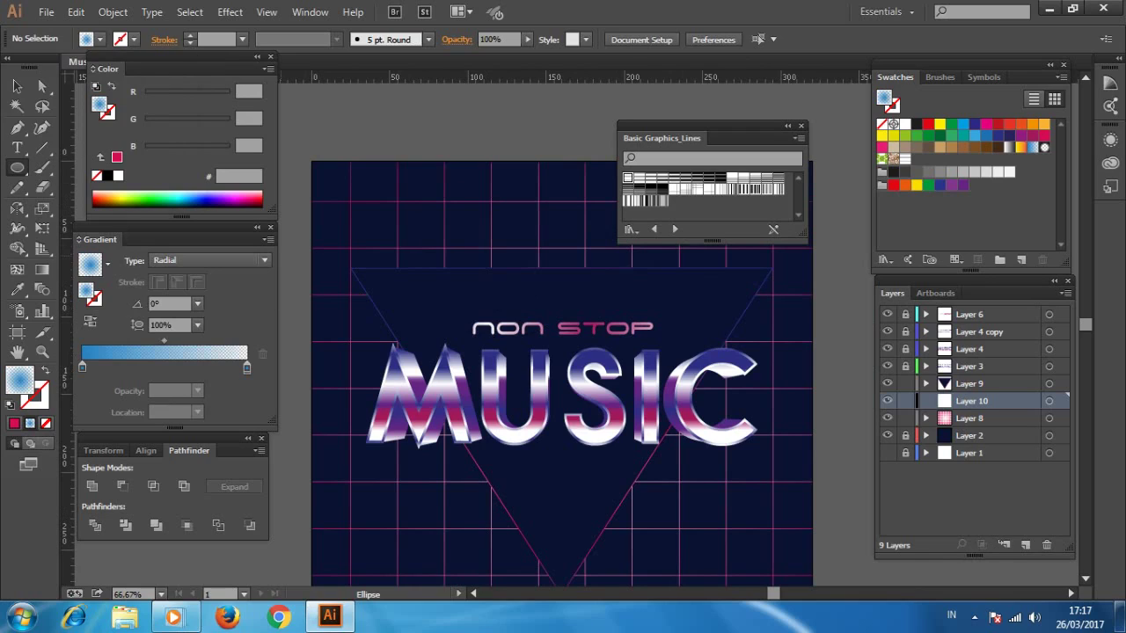
{"action": "left_click", "coordinate": [82, 366]}
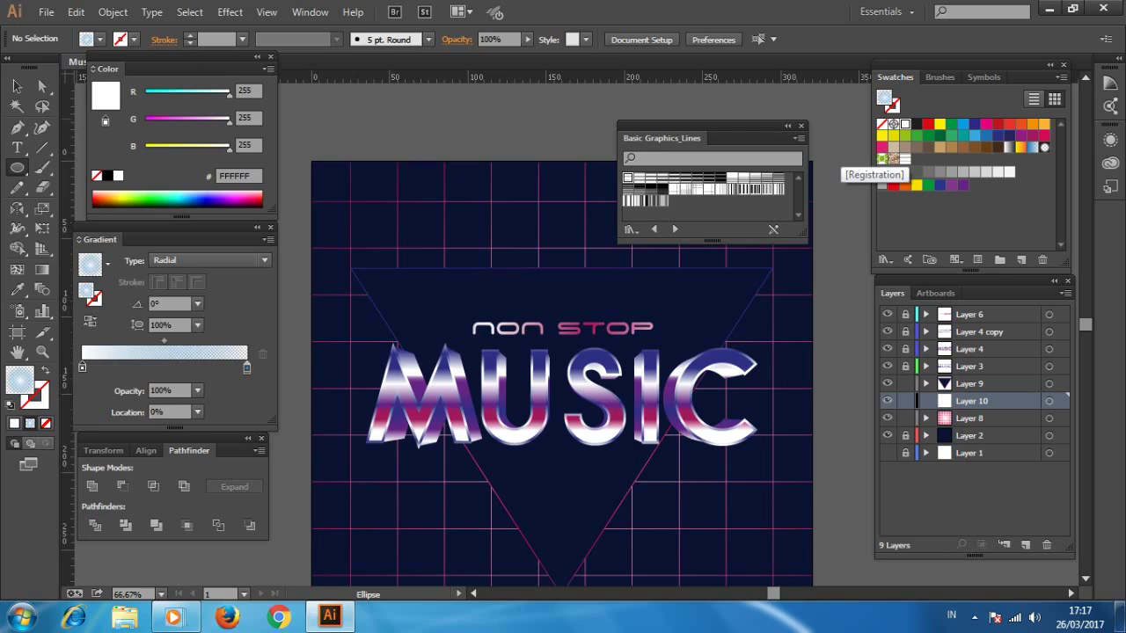
{"action": "left_click_drag", "start_coordinate": [164, 340], "coordinate": [132, 340]}
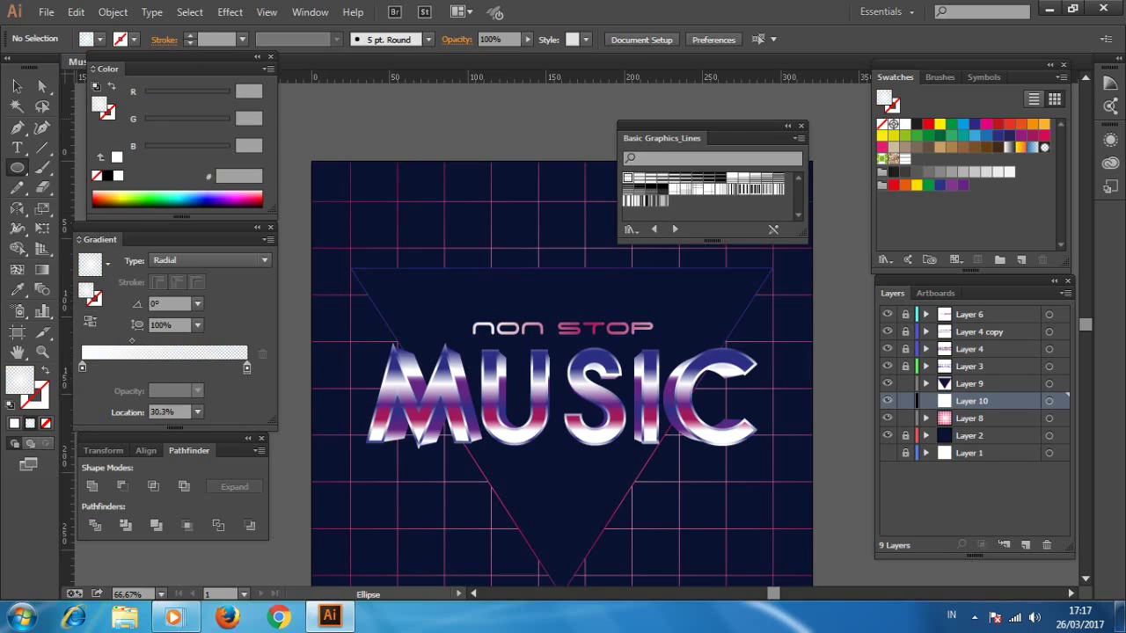
{"action": "left_click_drag", "start_coordinate": [443, 182], "coordinate": [533, 271]}
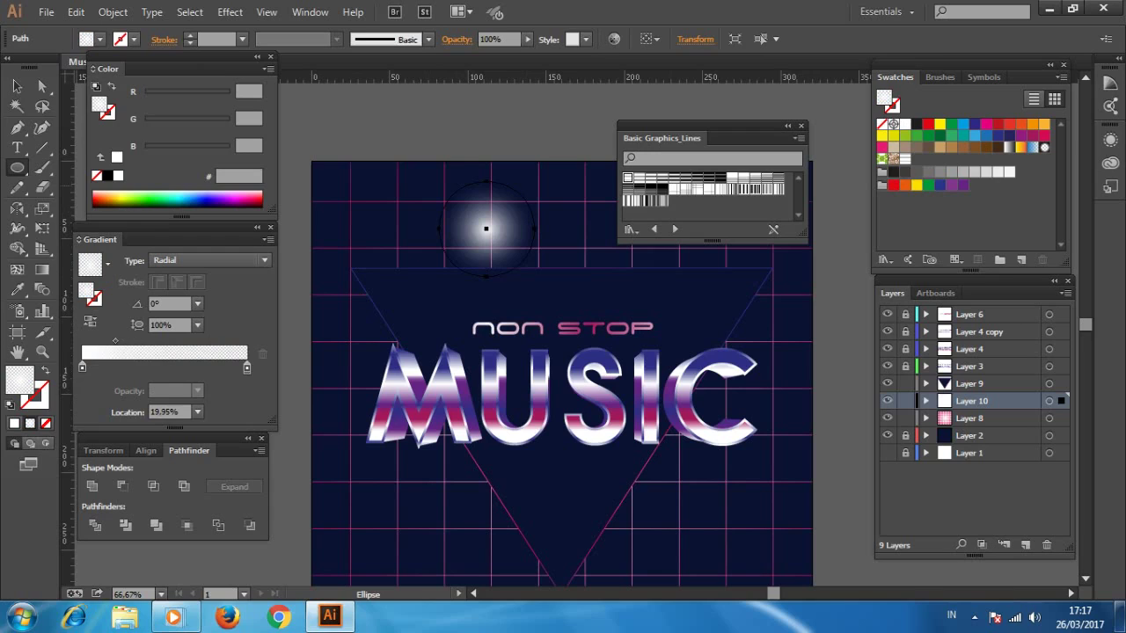
Step: Zoom in on the white glow circle and select it
{"action": "key", "text": "z"}
{"action": "left_click", "coordinate": [354, 172]}
{"action": "left_click", "coordinate": [584, 134]}
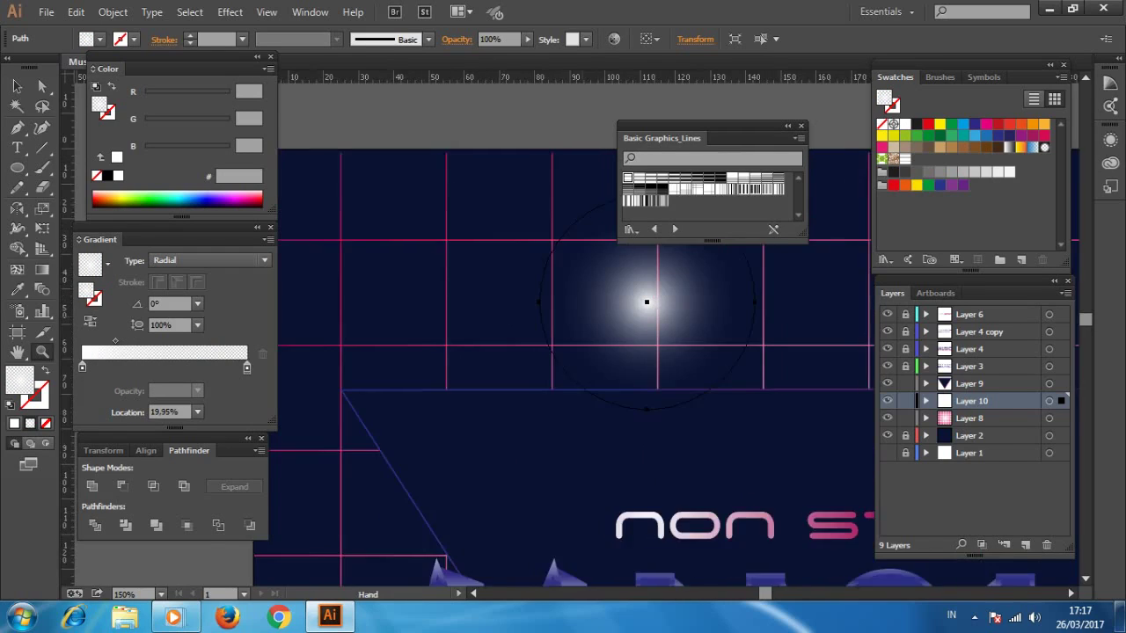
{"action": "key", "text": "v"}
{"action": "key", "text": "ctrl+shift+a"}
{"action": "left_click", "coordinate": [535, 318]}
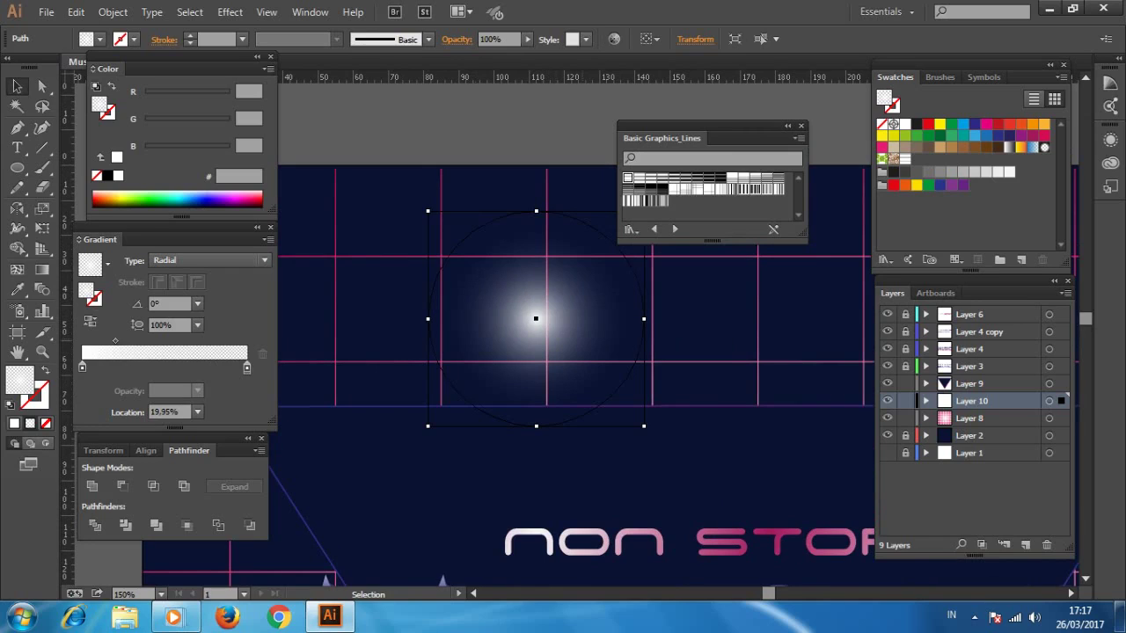
{"action": "key", "text": "ctrl+shift+a"}
{"action": "mouse_move", "coordinate": [536, 318]}
{"action": "left_mouse_down"}
{"action": "mouse_move", "coordinate": [509, 299]}
{"action": "mouse_move", "coordinate": [600, 384]}
{"action": "left_mouse_up"}
Step: Align the circles on Layer 10, then select the glow circle path alone
{"action": "key", "text": "l"}
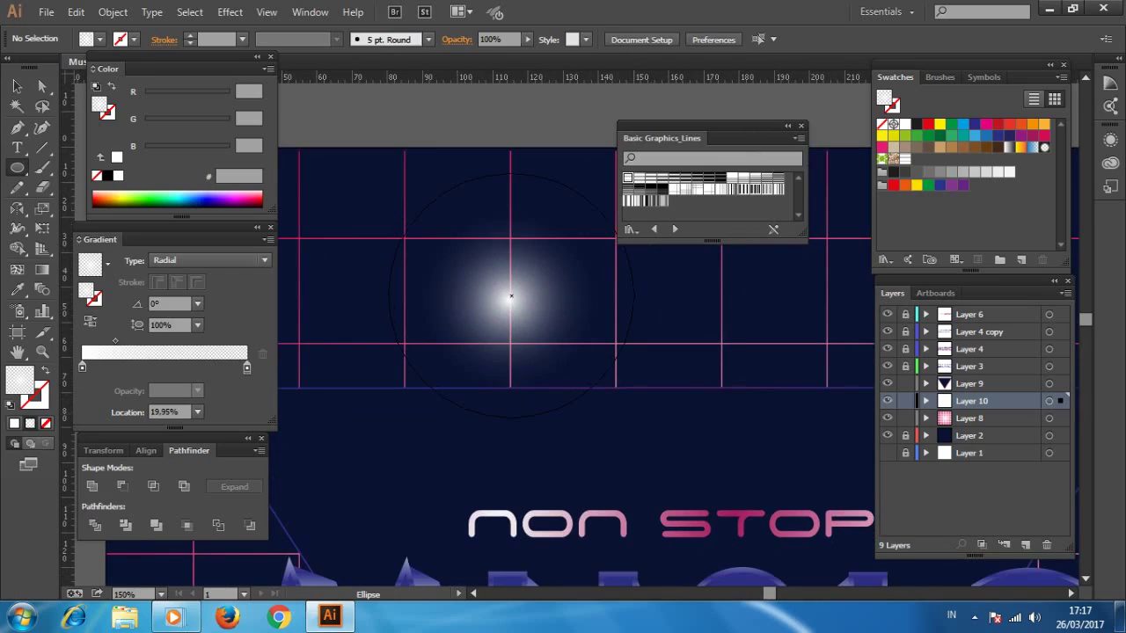
{"action": "key", "text": "v"}
{"action": "left_click", "coordinate": [1049, 401]}
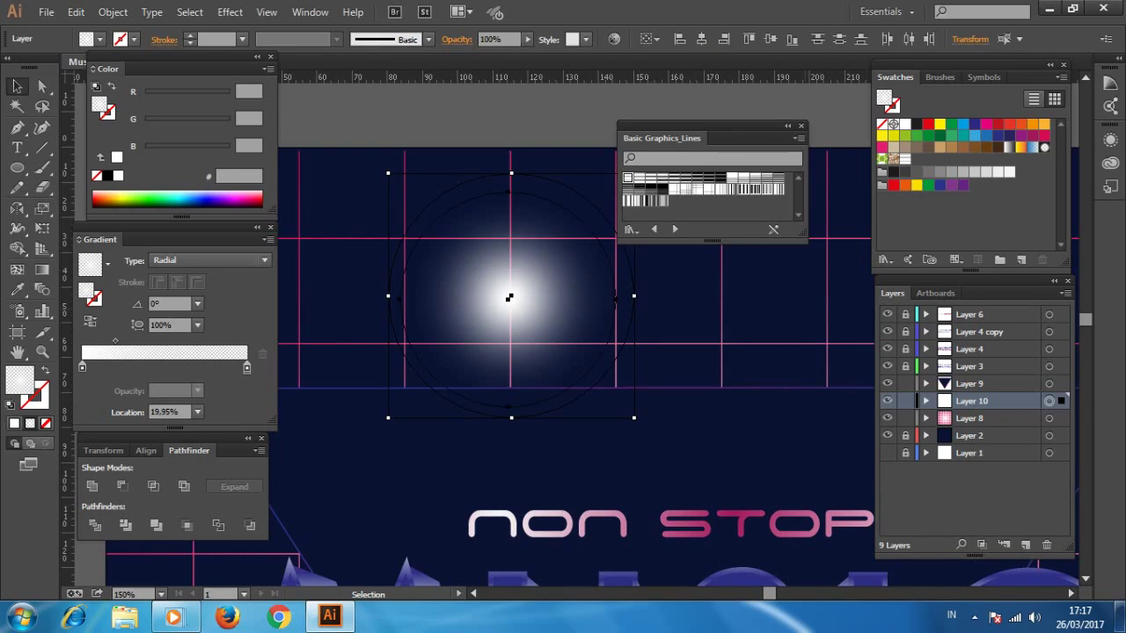
{"action": "left_click", "coordinate": [769, 39]}
{"action": "left_click", "coordinate": [721, 457]}
{"action": "left_click", "coordinate": [509, 298]}
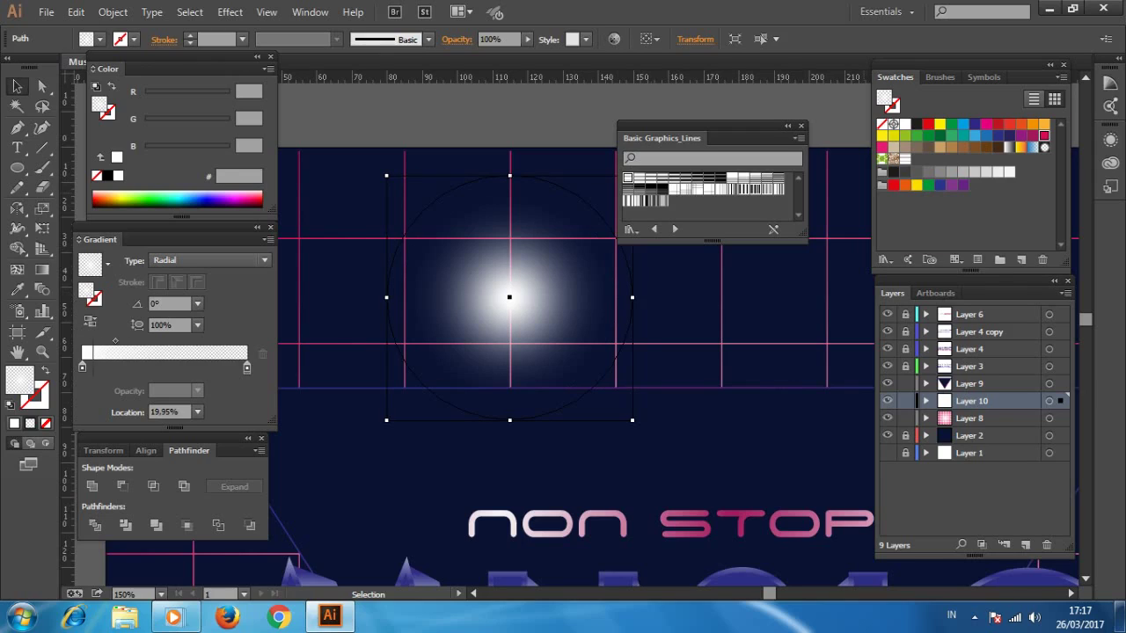
Step: Make both radial gradient stops pink E71D73 and save the pink as a swatch
{"action": "left_click", "coordinate": [82, 366]}
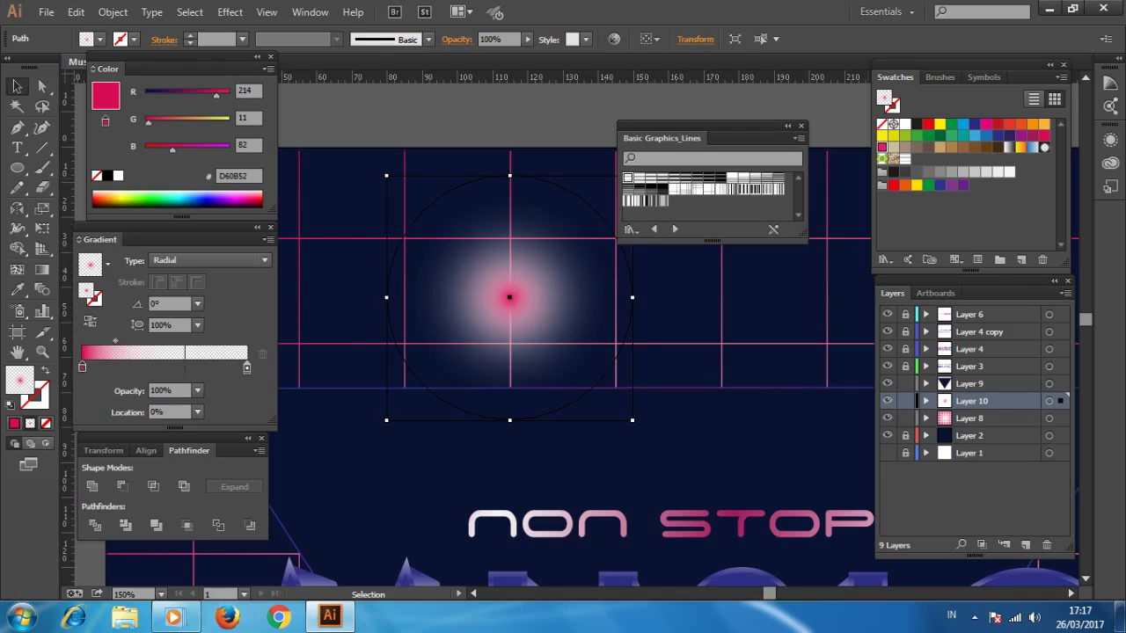
{"action": "left_click_drag", "start_coordinate": [882, 147], "coordinate": [185, 352]}
{"action": "left_click_drag", "start_coordinate": [106, 95], "coordinate": [882, 147]}
{"action": "left_click", "coordinate": [248, 367]}
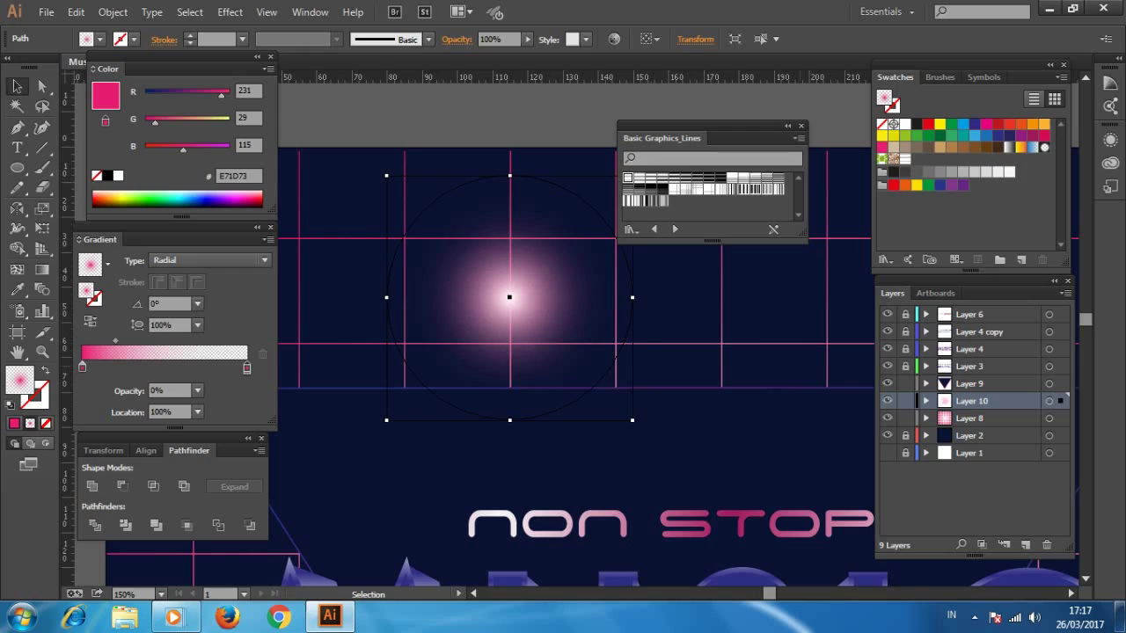
Step: Duplicate the glow circle and shrink the upper copy into a small bright core
{"action": "key", "text": "e"}
{"action": "left_click_drag", "start_coordinate": [387, 176], "coordinate": [426, 218]}
{"action": "key", "text": "ctrl+z"}
{"action": "key", "text": "ctrl+z"}
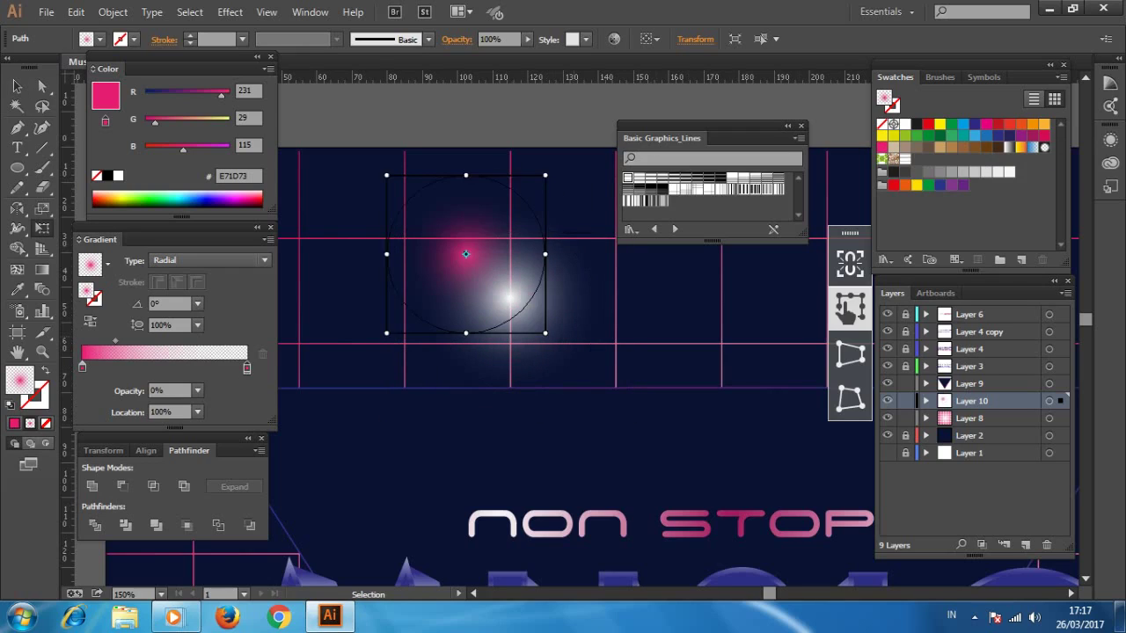
{"action": "key", "text": "ctrl+z"}
{"action": "left_click", "coordinate": [925, 401]}
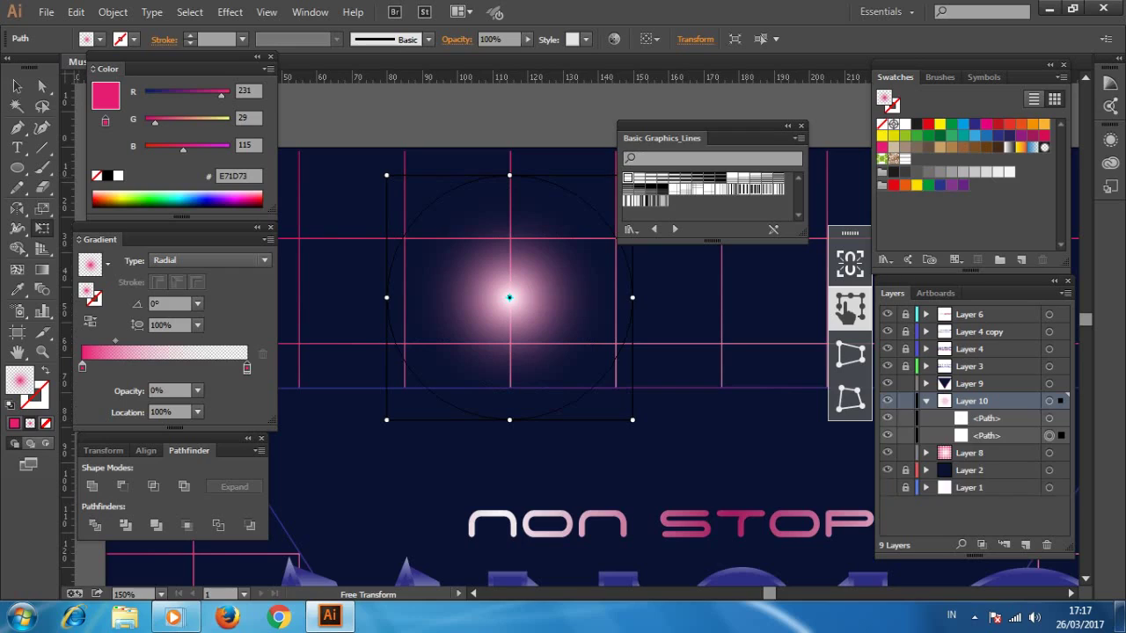
{"action": "left_click", "coordinate": [1049, 418]}
{"action": "left_click_drag", "start_coordinate": [617, 405], "coordinate": [510, 298]}
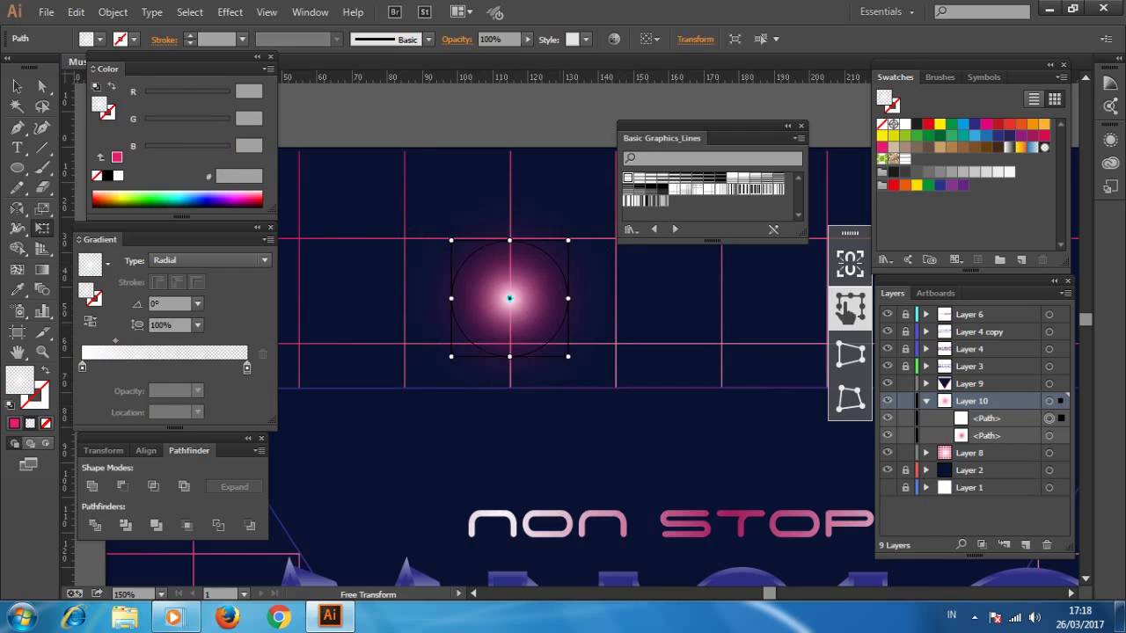
{"action": "key", "text": "v"}
{"action": "left_click", "coordinate": [510, 298]}
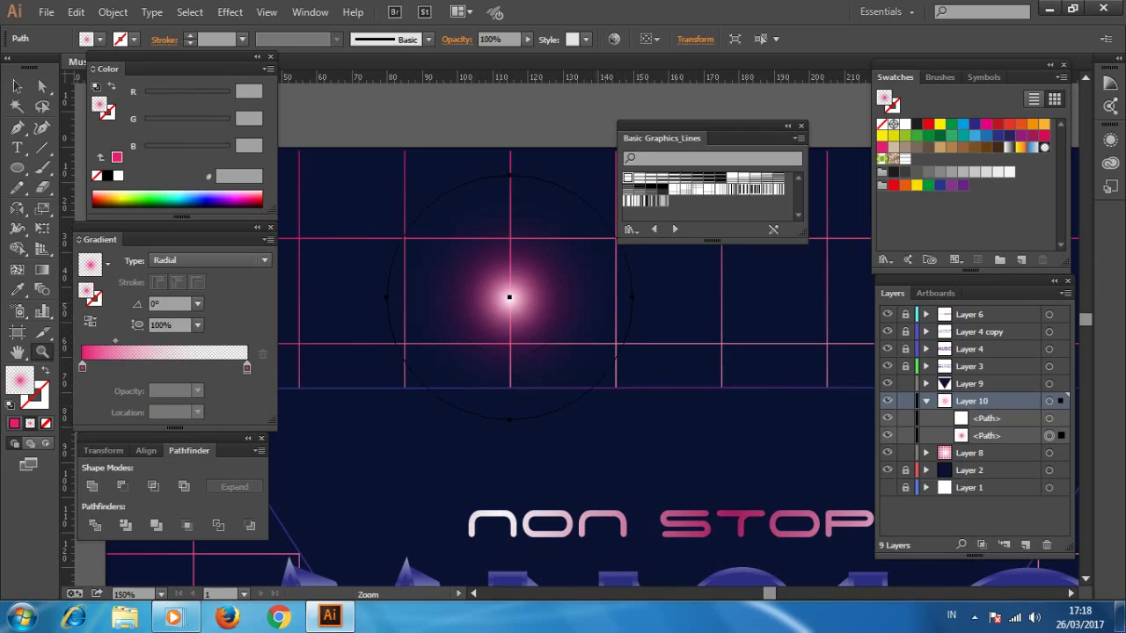
{"action": "key", "text": "ctrl+minus"}
{"action": "key", "text": "ctrl+minus"}
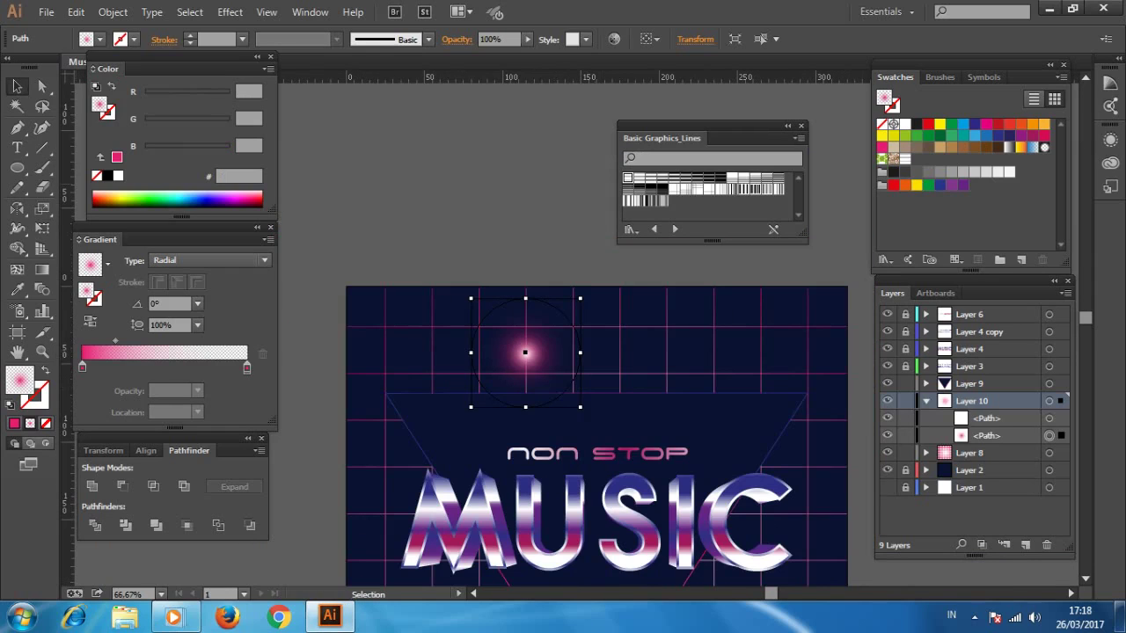
Step: Group both glow paths and squash and stretch them into a flat horizontal streak
{"action": "left_click", "coordinate": [525, 353], "text": "shift"}
{"action": "key", "text": "ctrl+g"}
{"action": "key", "text": "ctrl+plus"}
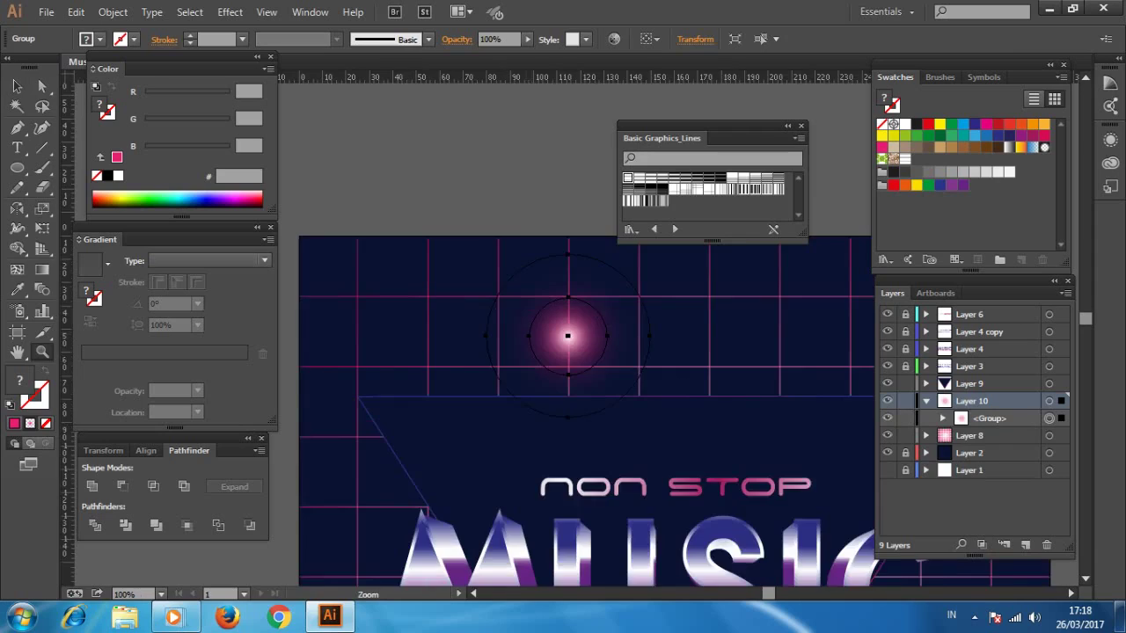
{"action": "key", "text": "ctrl+plus"}
{"action": "key", "text": "e"}
{"action": "mouse_move", "coordinate": [642, 334]}
{"action": "left_mouse_down"}
{"action": "mouse_move", "coordinate": [495, 343]}
{"action": "mouse_move", "coordinate": [495, 370]}
{"action": "mouse_move", "coordinate": [492, 282]}
{"action": "left_mouse_up"}
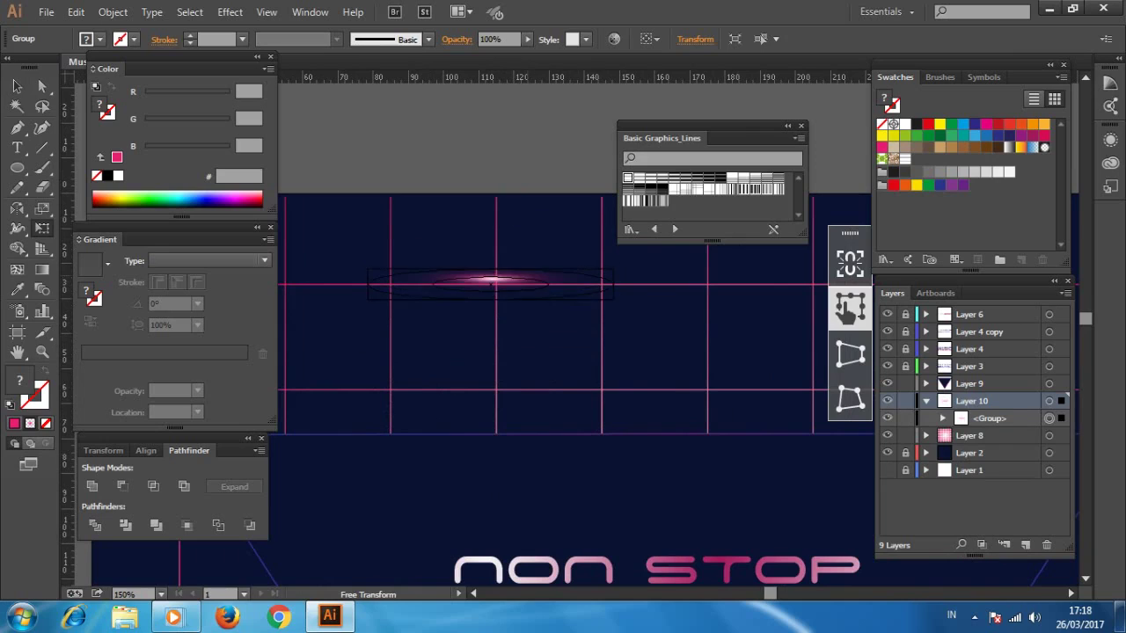
{"action": "left_click_drag", "start_coordinate": [613, 283], "coordinate": [790, 283]}
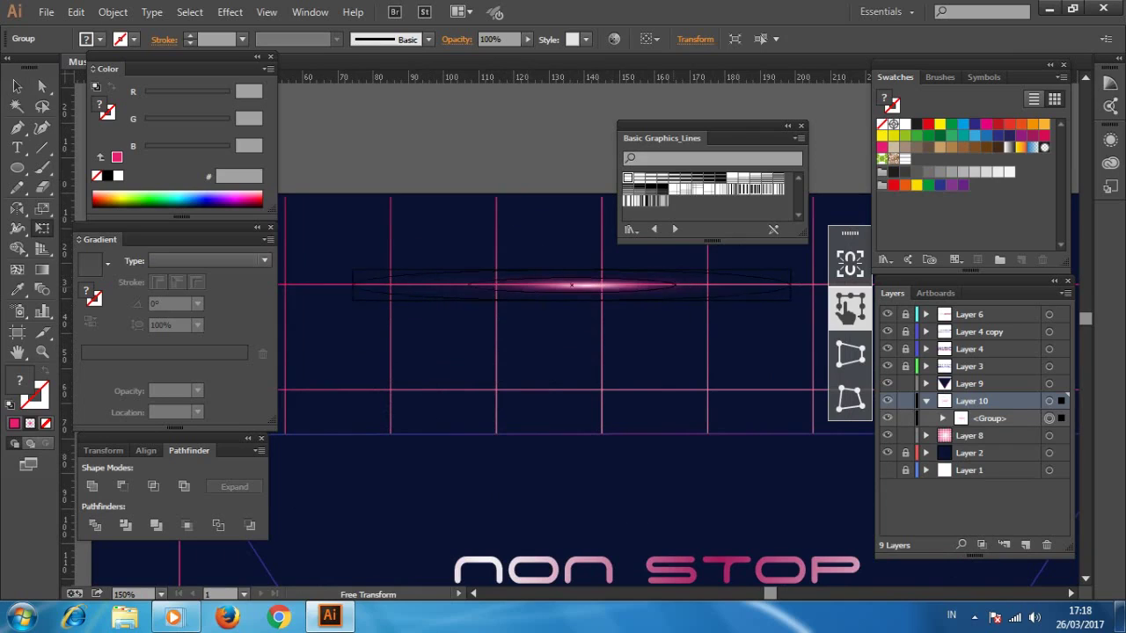
Step: Paste copies of the glow streak and move one to the right below MUSIC
{"action": "key", "text": "ctrl+1"}
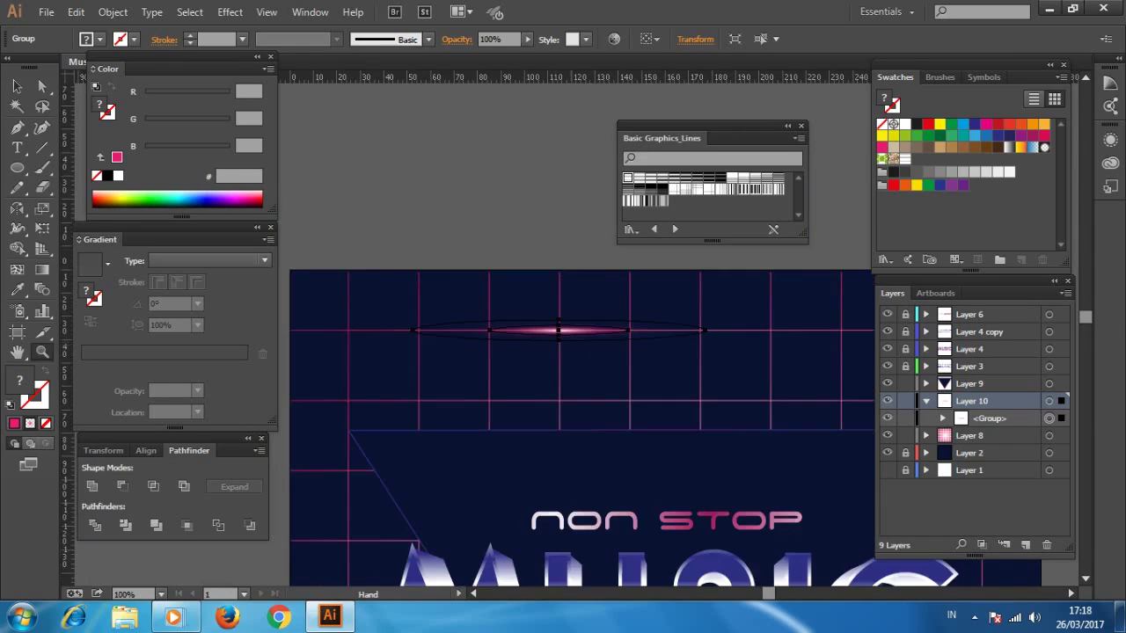
{"action": "key", "text": "v"}
{"action": "key", "text": "ctrl+shift+a"}
{"action": "key", "text": "ctrl+0"}
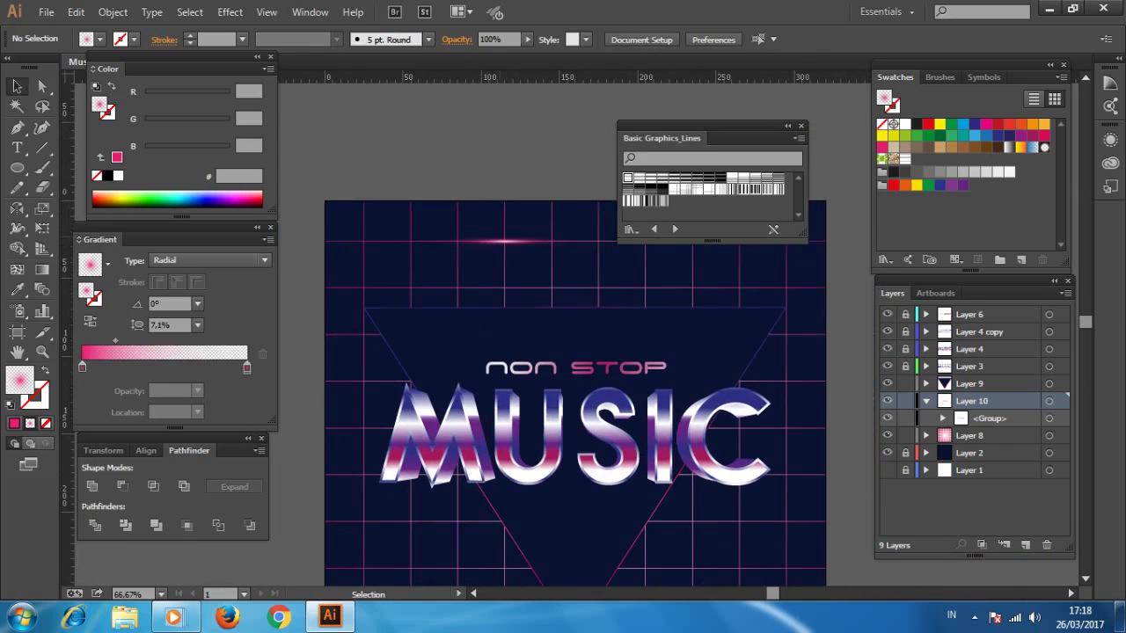
{"action": "left_click", "coordinate": [503, 240]}
{"action": "key", "text": "ctrl+c"}
{"action": "key", "text": "ctrl+f"}
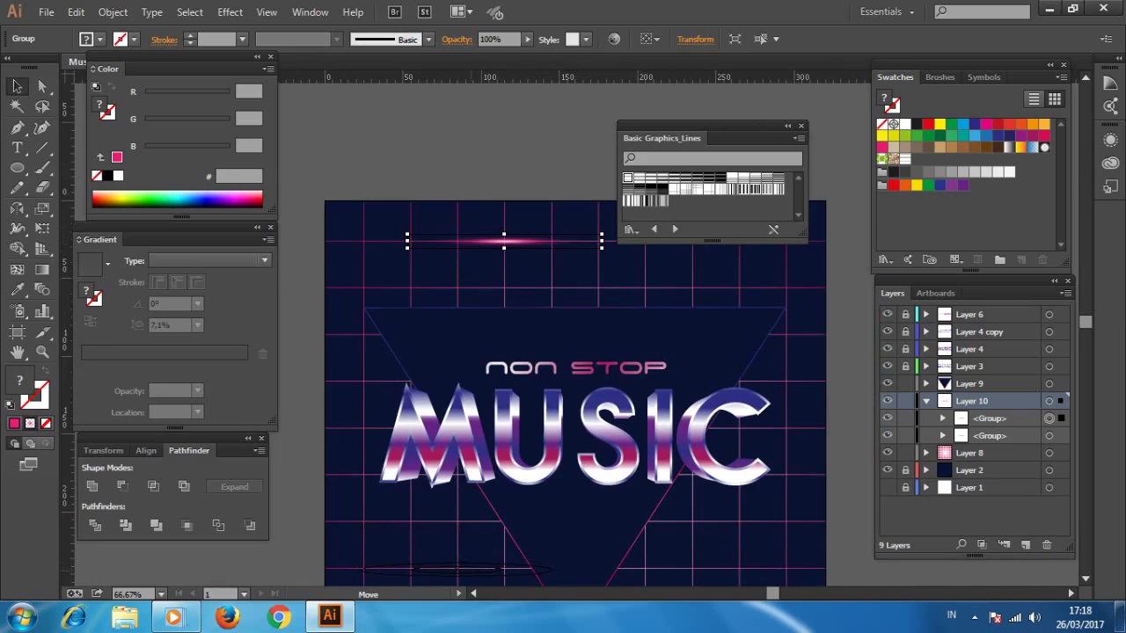
{"action": "scroll", "coordinate": [541, 334], "scroll_direction": "down", "scroll_amount": 4}
{"action": "key", "text": "ctrl+v"}
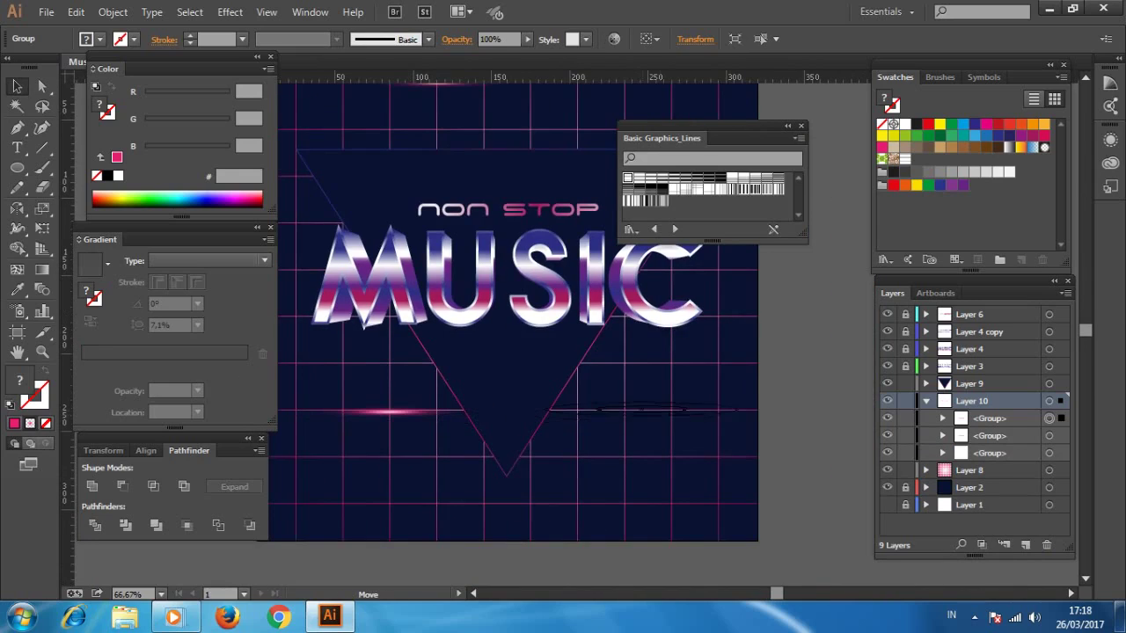
{"action": "left_click_drag", "start_coordinate": [642, 409], "coordinate": [672, 410]}
Step: Add another streak copy turned upright to form a cross sparkle at lower right
{"action": "key", "text": "ctrl+c"}
{"action": "key", "text": "ctrl+f"}
{"action": "key", "text": "e"}
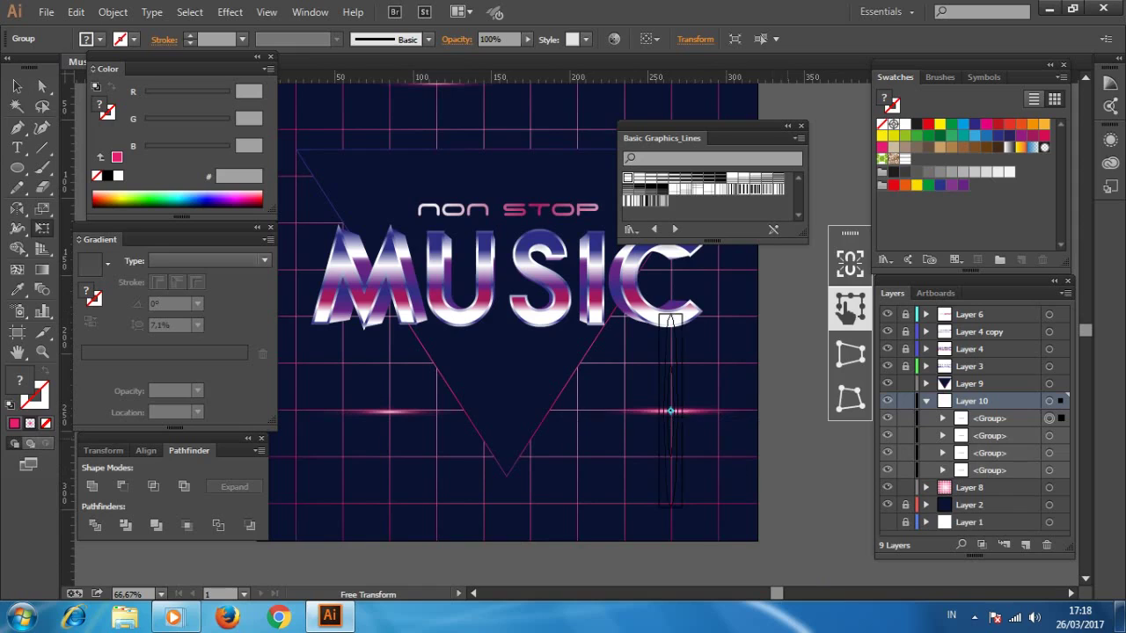
{"action": "key", "text": "v"}
{"action": "key", "text": "ctrl+shift+a"}
{"action": "scroll", "coordinate": [502, 334], "scroll_direction": "up", "scroll_amount": 2}
{"action": "scroll", "coordinate": [501, 334], "scroll_direction": "up", "scroll_amount": 1}
{"action": "key", "text": "z"}
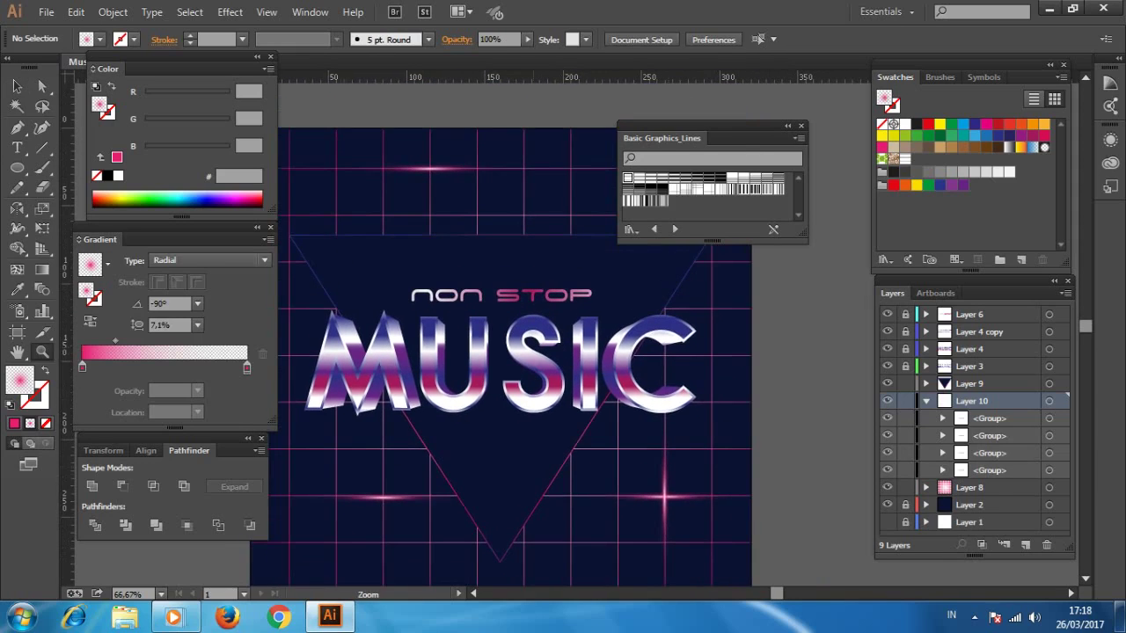
{"action": "key", "text": "ctrl+minus"}
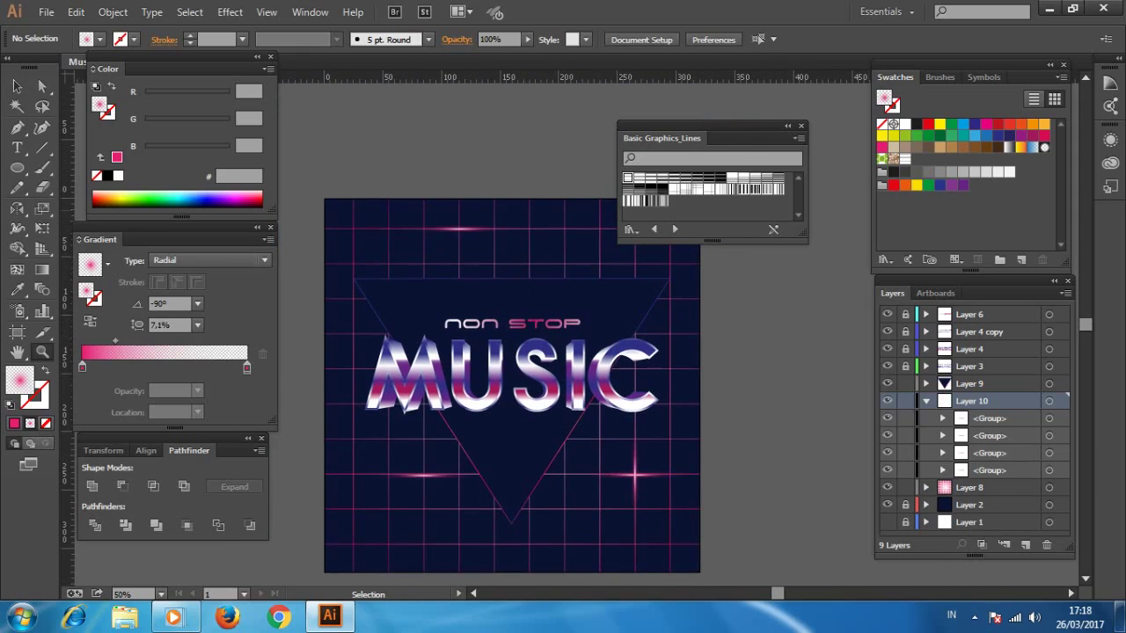
Step: Expand Layer 10 to show its groups and select a glow streak copy
{"action": "left_click", "coordinate": [925, 401]}
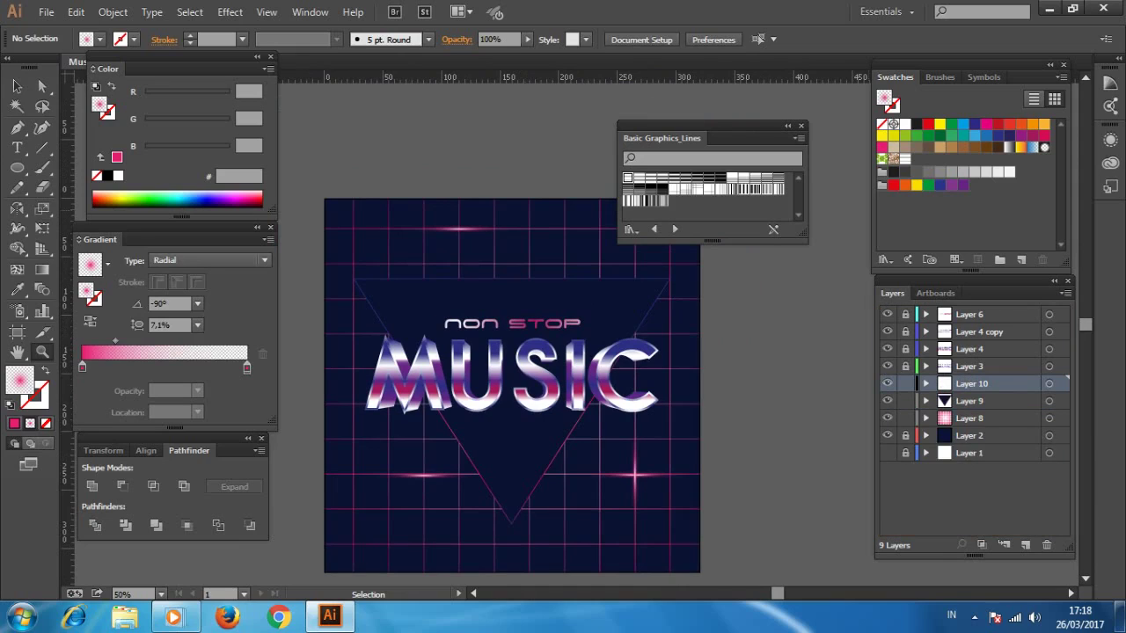
{"action": "left_click", "coordinate": [925, 384]}
{"action": "key", "text": "v"}
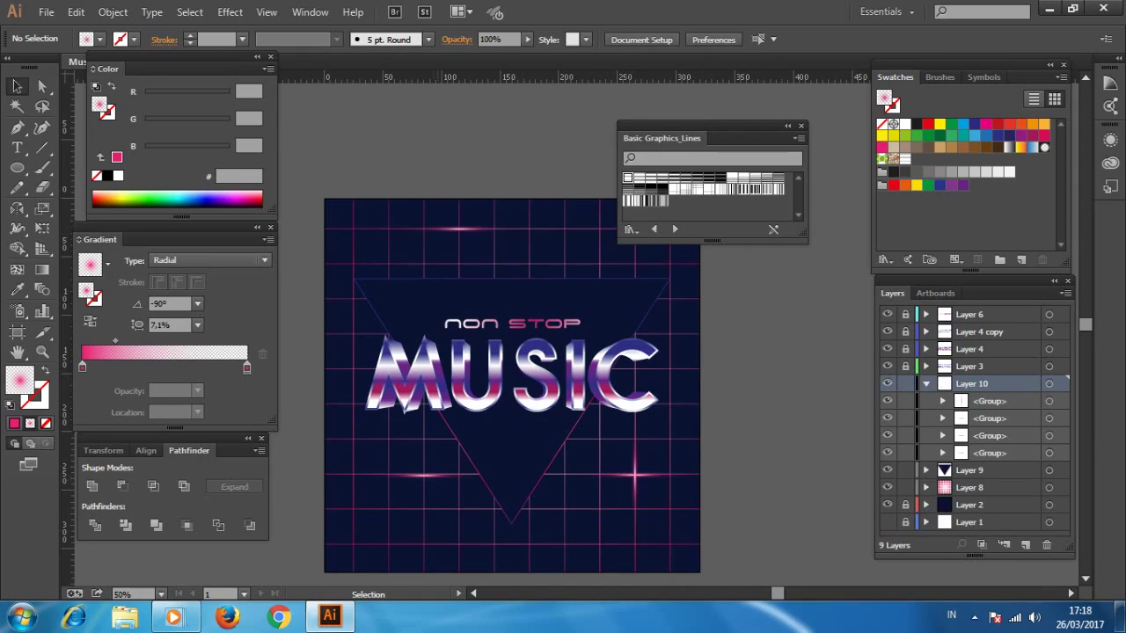
{"action": "left_click", "coordinate": [423, 475]}
Step: Move a streak copy up near the top of the grid and turn it vertical
{"action": "left_click_drag", "start_coordinate": [527, 385], "coordinate": [528, 264]}
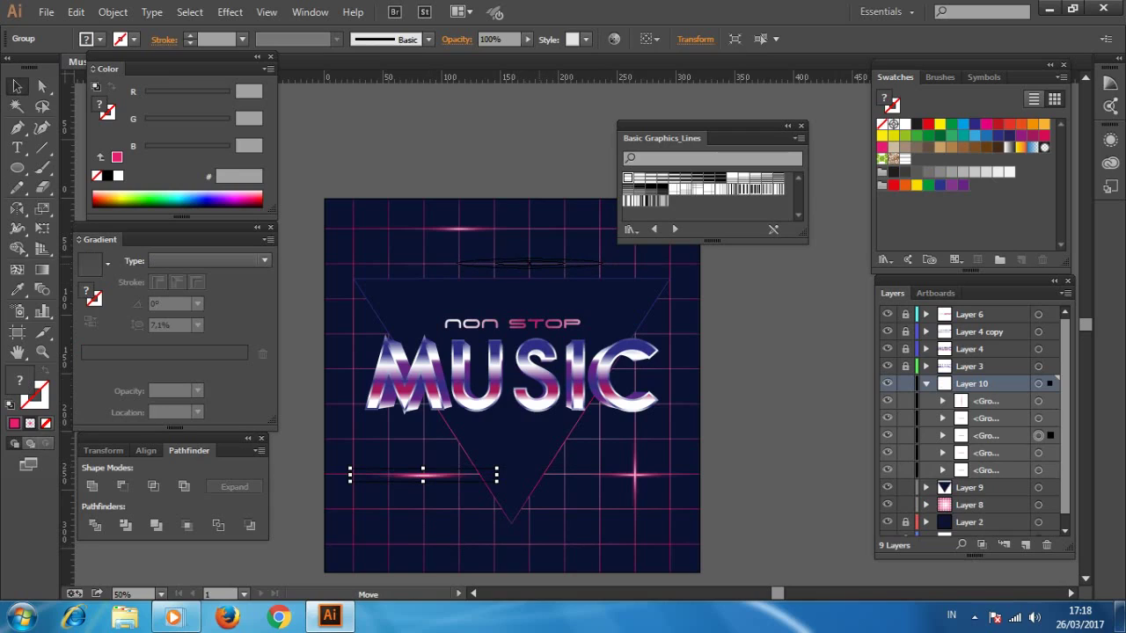
{"action": "key", "text": "e"}
{"action": "key", "text": "z"}
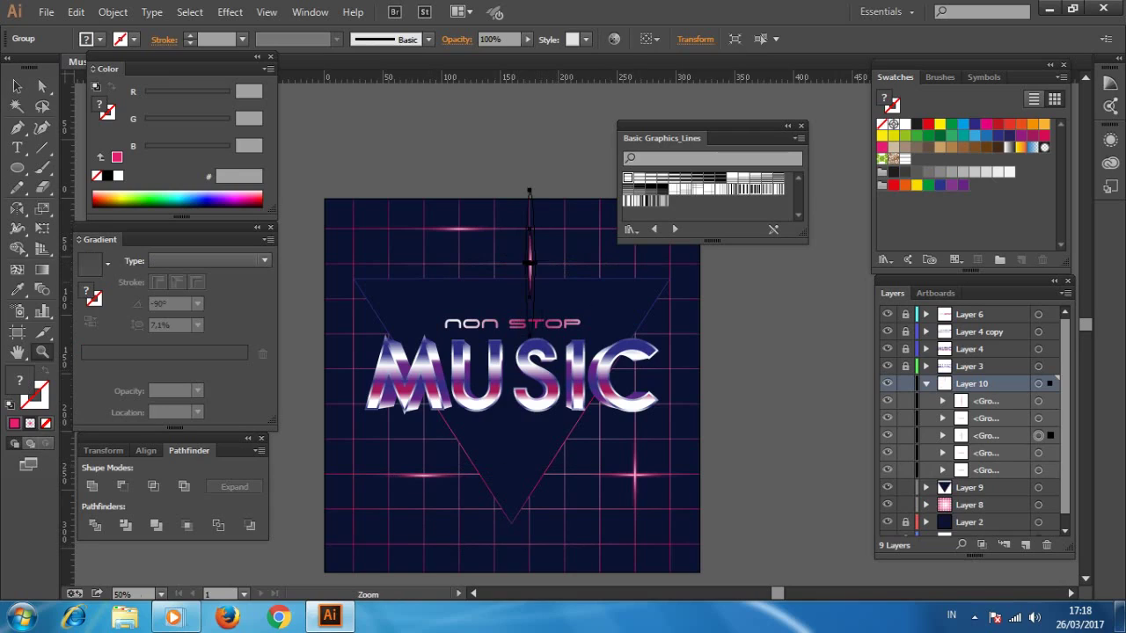
{"action": "left_click", "coordinate": [530, 263]}
{"action": "left_click", "coordinate": [547, 362]}
Step: Create Layer 11 below Layer 9 and move the streak group into it
{"action": "left_click", "coordinate": [969, 488]}
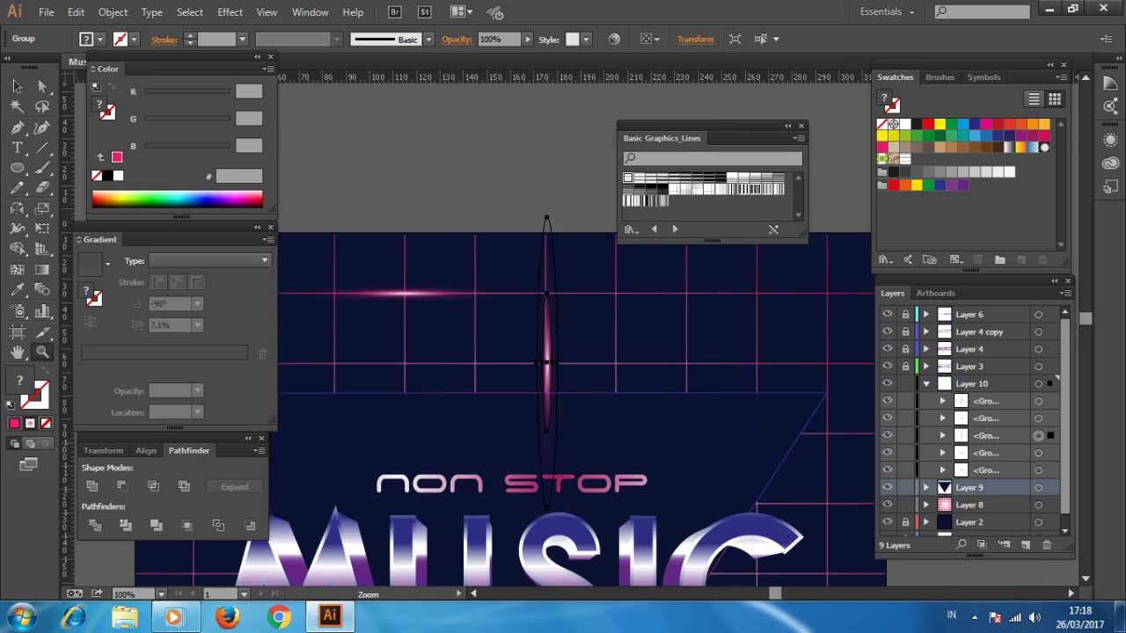
{"action": "left_click", "coordinate": [1024, 544]}
{"action": "left_click", "coordinate": [985, 435]}
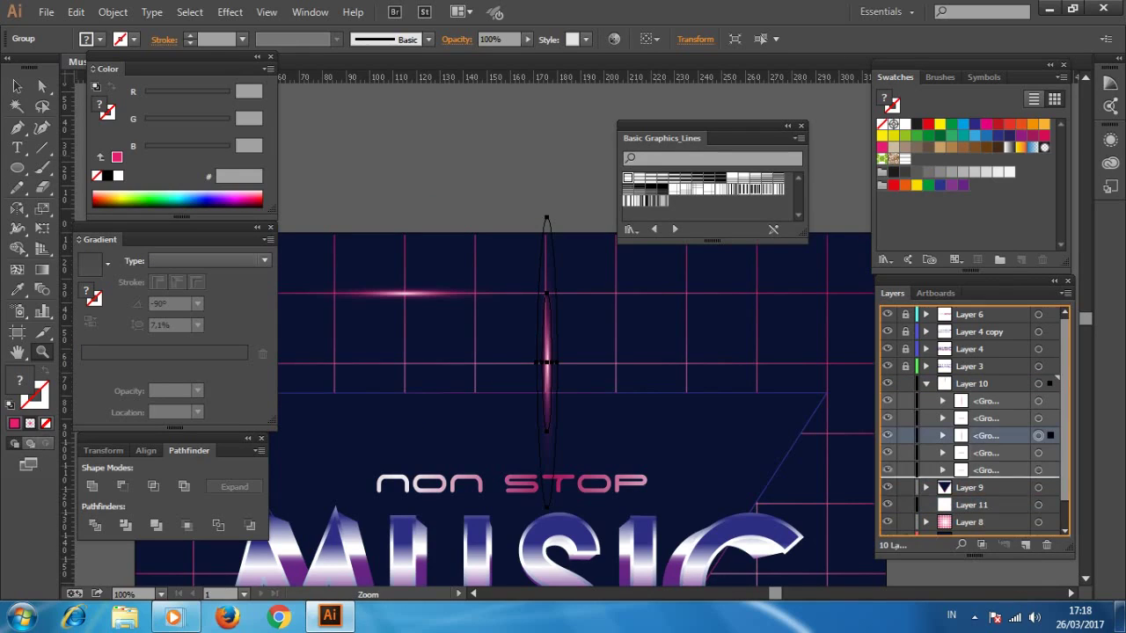
{"action": "left_click_drag", "start_coordinate": [986, 436], "coordinate": [971, 505]}
Step: Lower the vertical glow onto the triangle's top edge, widen it, and place a copy
{"action": "key", "text": "v"}
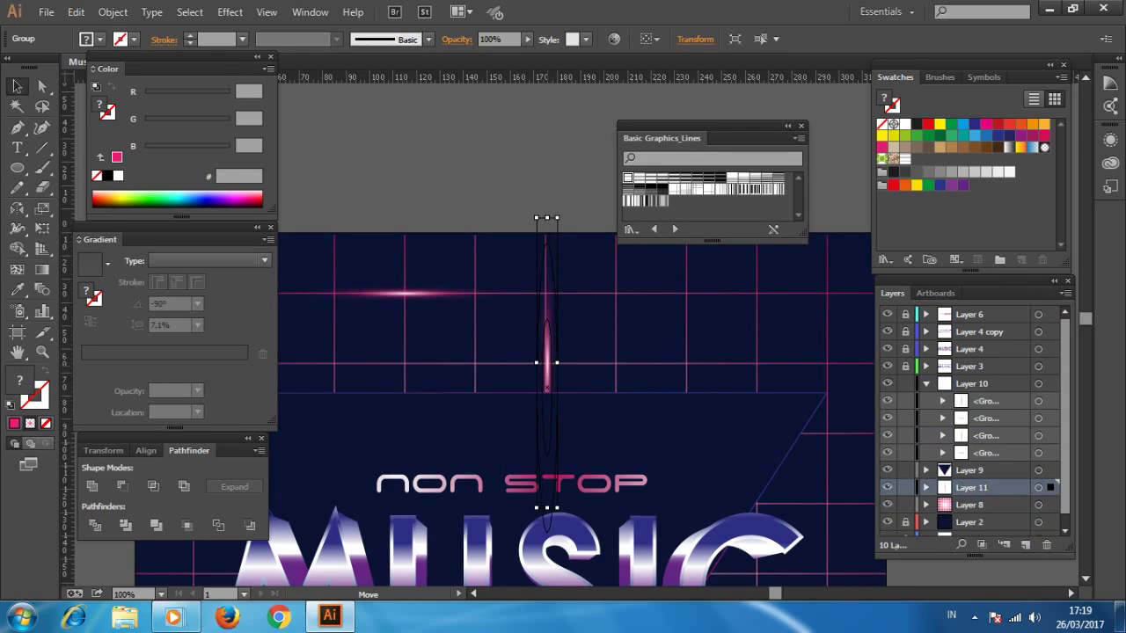
{"action": "left_click_drag", "start_coordinate": [546, 362], "coordinate": [546, 394]}
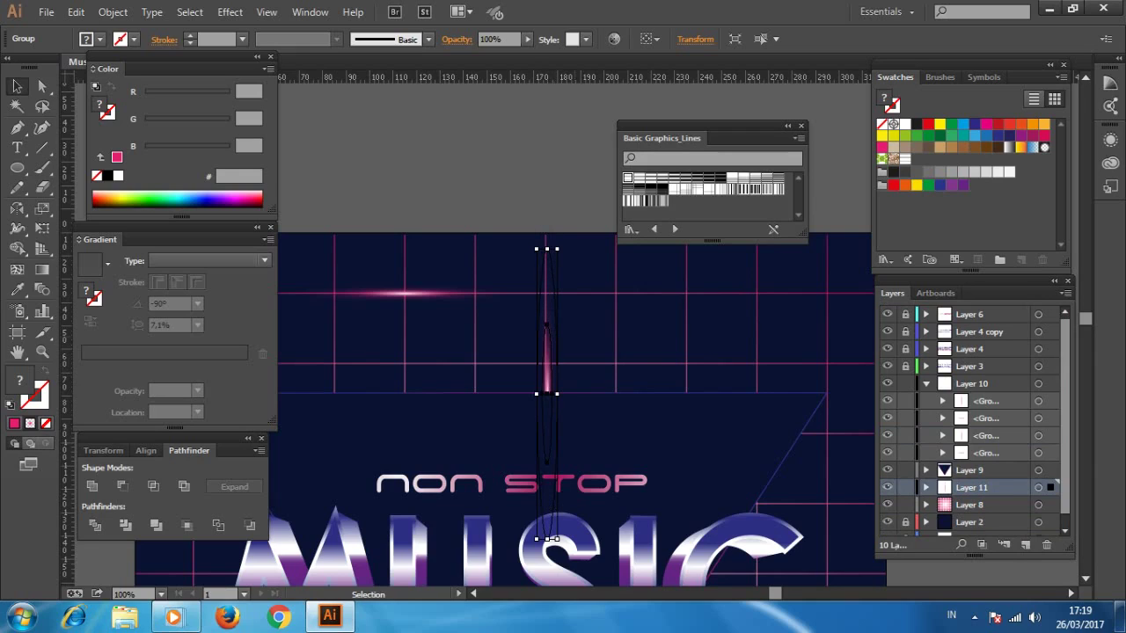
{"action": "left_click_drag", "start_coordinate": [556, 538], "coordinate": [595, 538]}
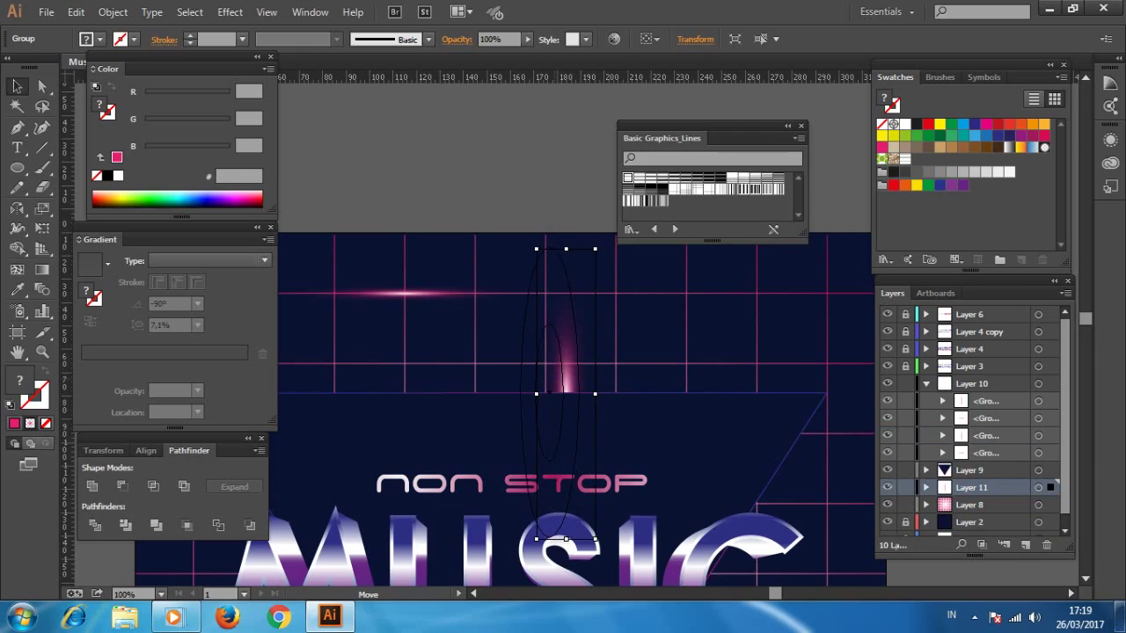
{"action": "key", "text": "z"}
{"action": "left_click", "coordinate": [651, 110], "text": "alt"}
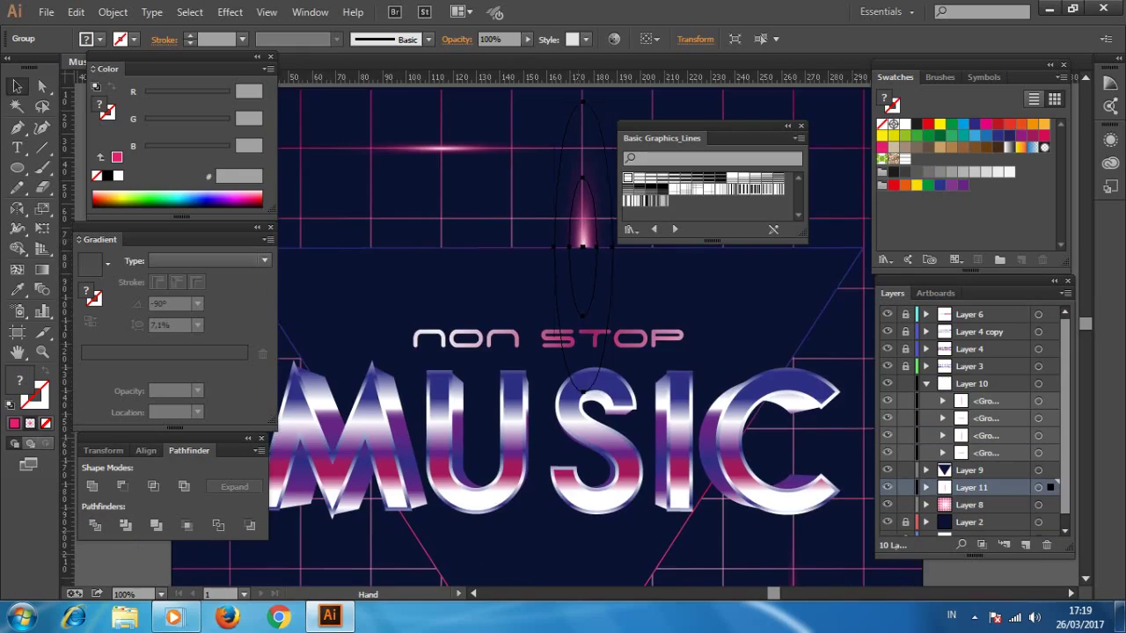
{"action": "left_click", "coordinate": [607, 440], "text": "alt"}
{"action": "key", "text": "v"}
{"action": "mouse_move", "coordinate": [592, 405]}
{"action": "left_mouse_down"}
{"action": "mouse_move", "coordinate": [449, 403]}
{"action": "mouse_move", "coordinate": [633, 466]}
{"action": "mouse_move", "coordinate": [629, 492]}
{"action": "mouse_move", "coordinate": [603, 387]}
{"action": "left_mouse_up"}
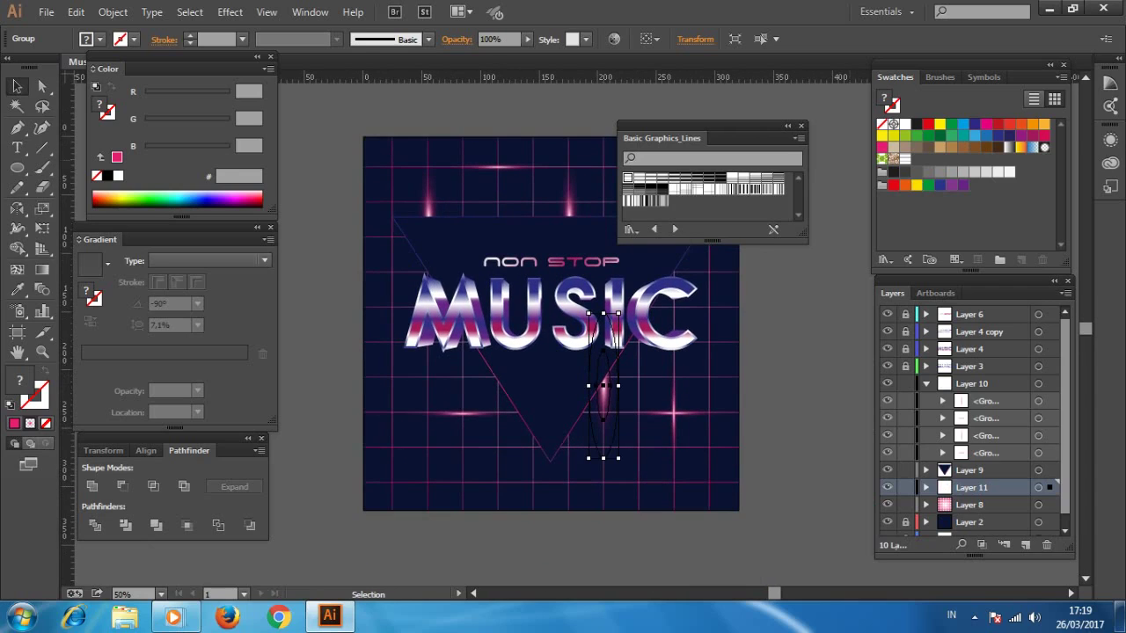
{"action": "left_click", "coordinate": [673, 414]}
Step: Duplicate the lower-left horizontal streak near the triangle's top and copy it again
{"action": "left_click_drag", "start_coordinate": [673, 413], "coordinate": [633, 515]}
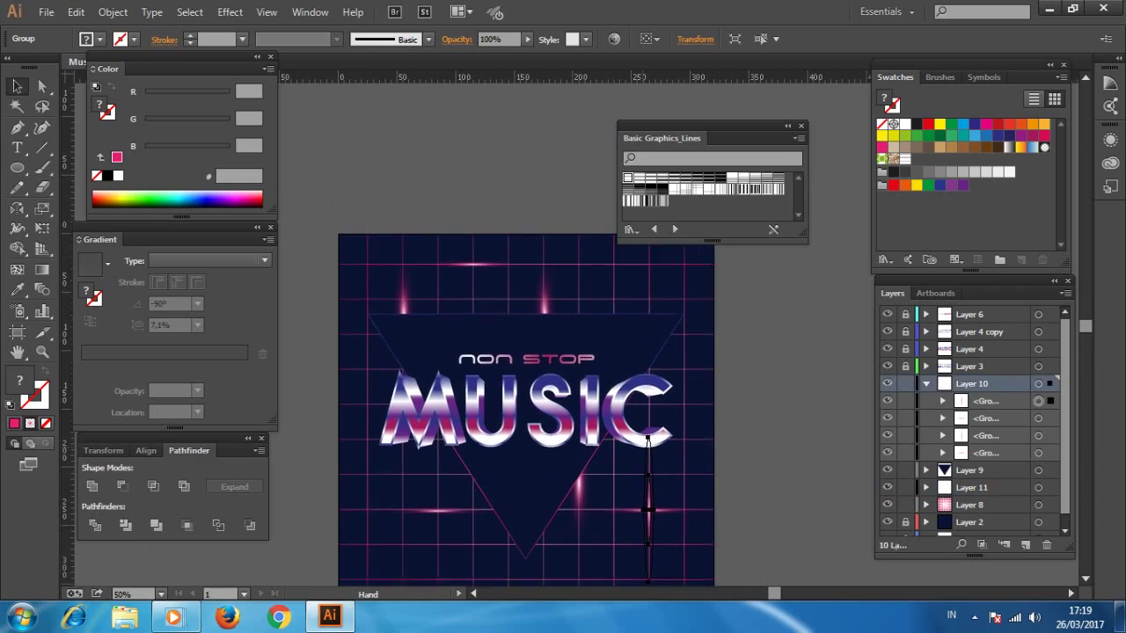
{"action": "left_click", "coordinate": [422, 514]}
{"action": "key", "text": "ctrl+c"}
{"action": "key", "text": "ctrl+f"}
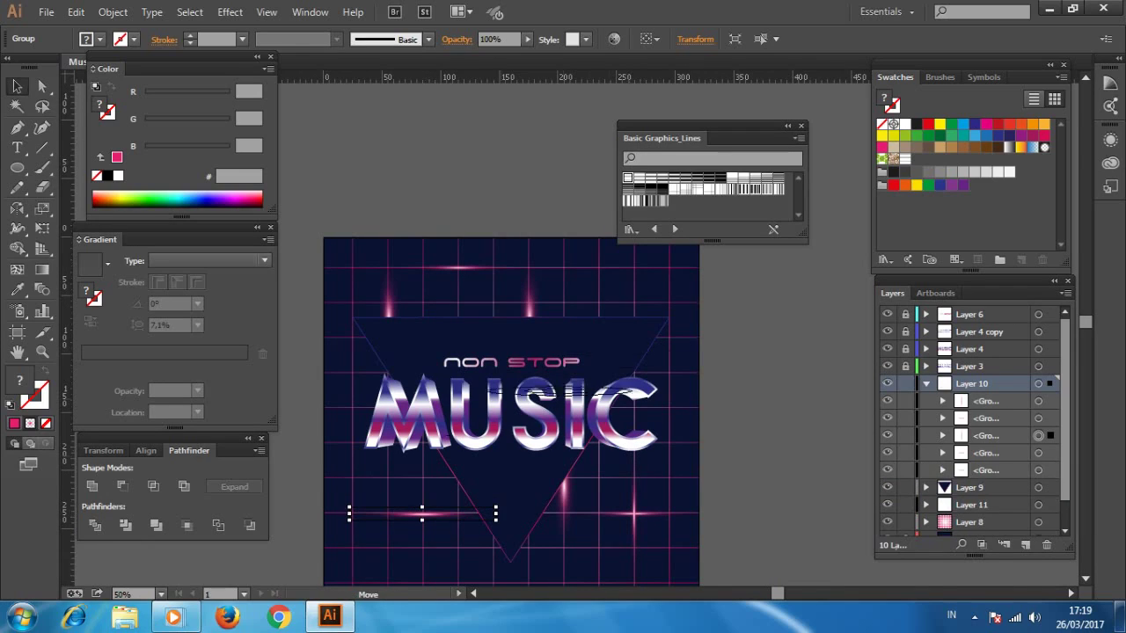
{"action": "left_click_drag", "start_coordinate": [615, 317], "coordinate": [619, 317]}
{"action": "key", "text": "ctrl+c"}
{"action": "key", "text": "ctrl+f"}
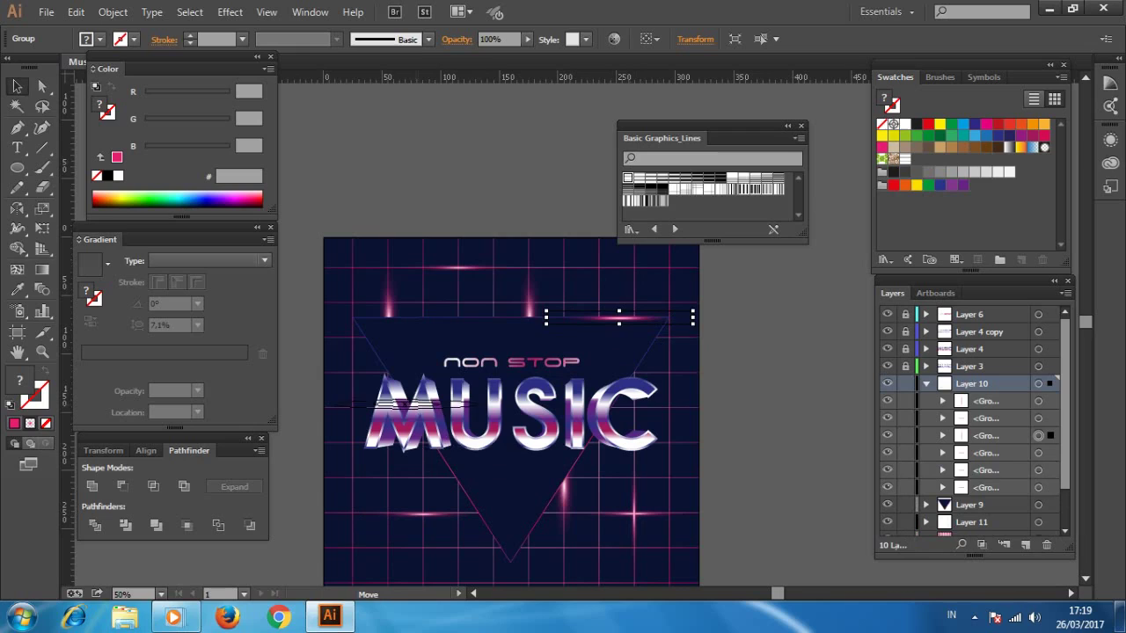
Step: Rotate and stretch the glow copy to about -56.5° along the triangle's left edge
{"action": "key", "text": "e"}
{"action": "left_click_drag", "start_coordinate": [619, 317], "coordinate": [467, 472]}
{"action": "key", "text": "ctrl+plus"}
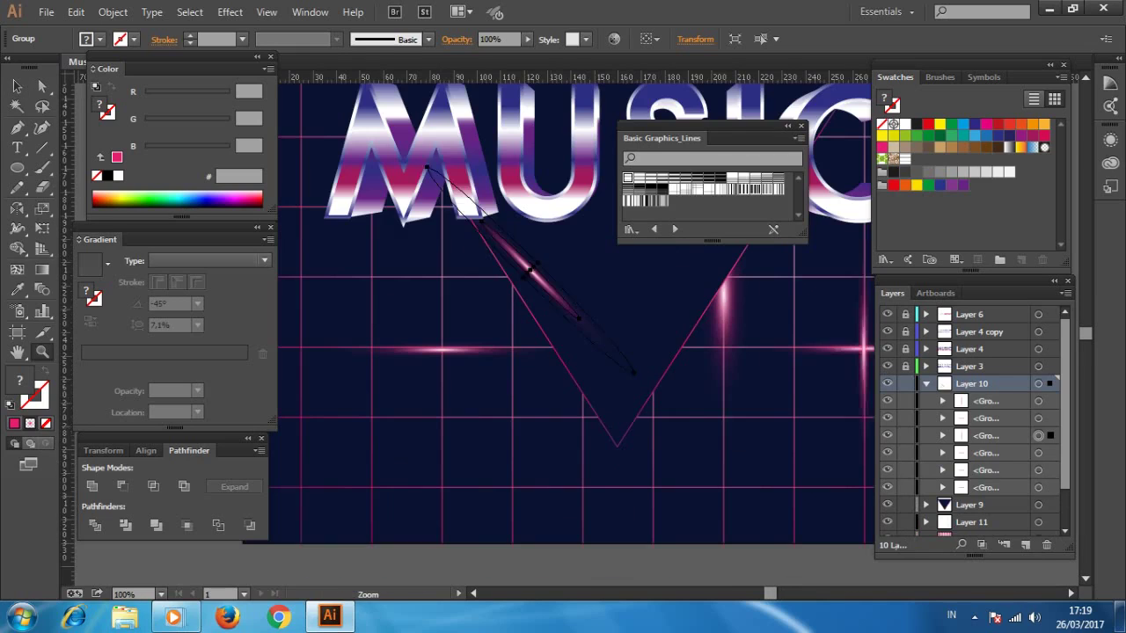
{"action": "left_click_drag", "start_coordinate": [631, 380], "coordinate": [598, 384]}
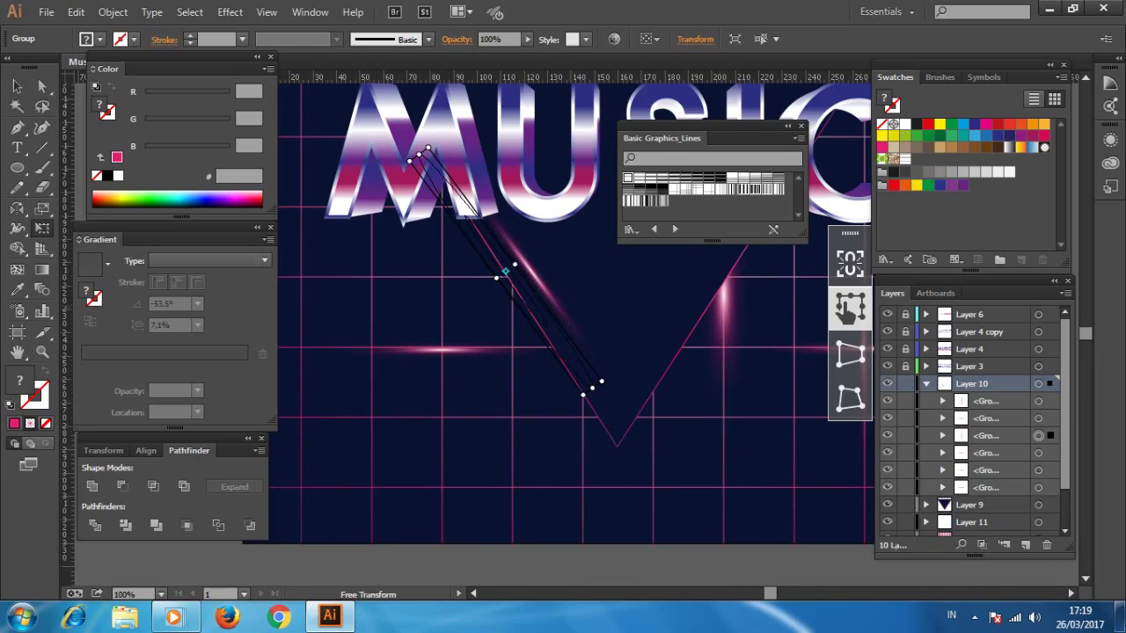
{"action": "left_click_drag", "start_coordinate": [425, 150], "coordinate": [433, 142]}
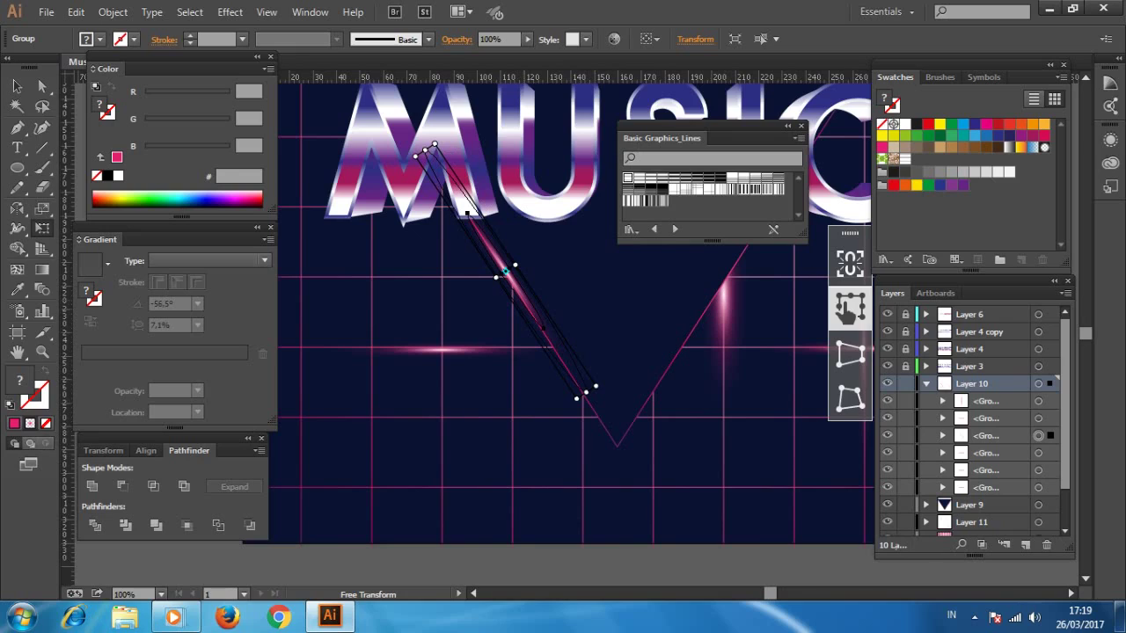
{"action": "key", "text": "v"}
{"action": "key", "text": "ctrl+plus"}
{"action": "key", "text": "ctrl+plus"}
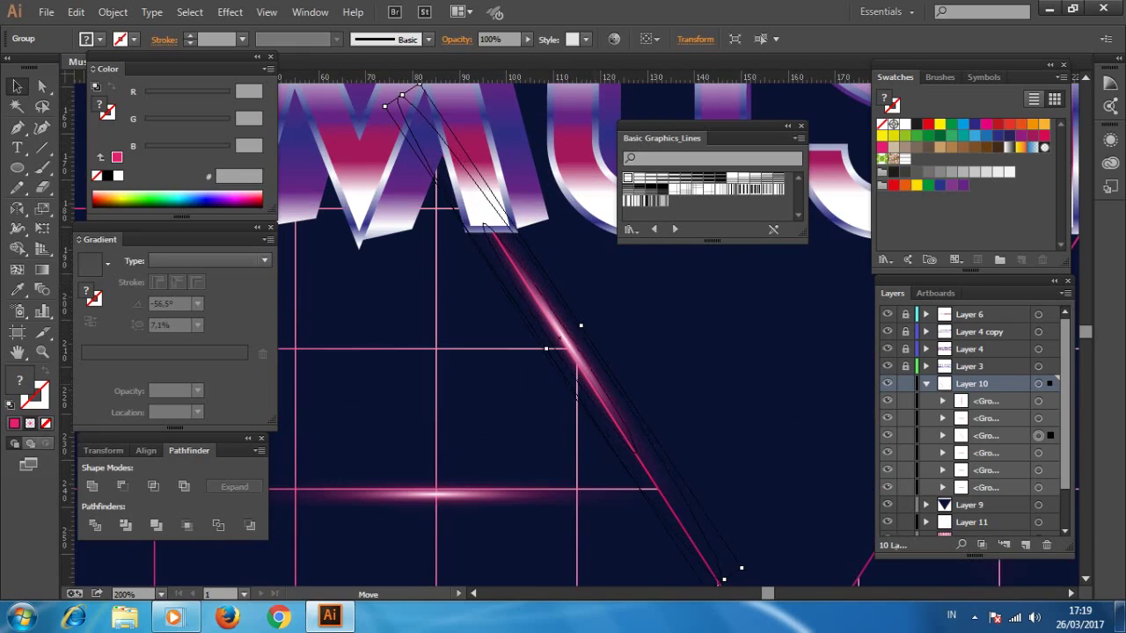
{"action": "key", "text": "z"}
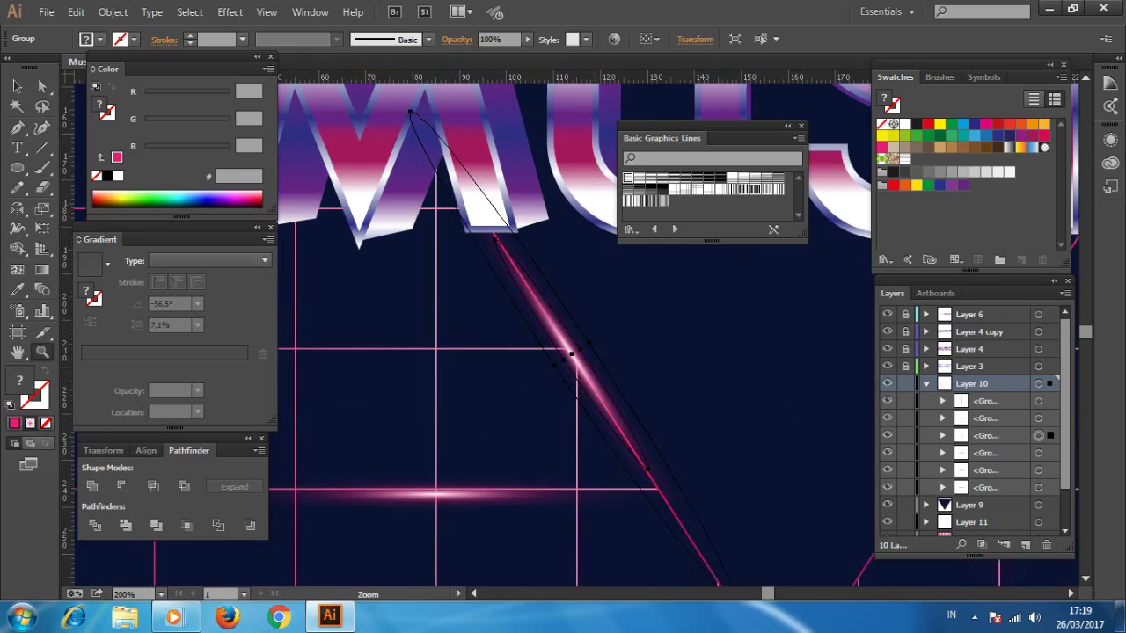
{"action": "left_click", "coordinate": [552, 334], "text": "alt"}
{"action": "key", "text": "v"}
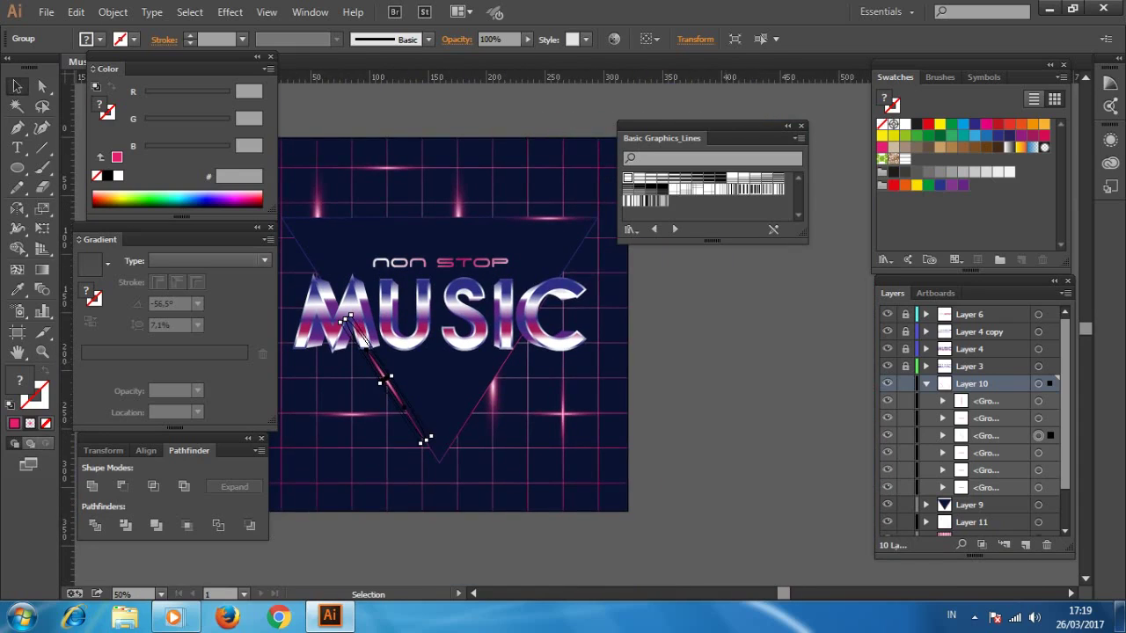
{"action": "left_click_drag", "start_coordinate": [485, 334], "coordinate": [499, 336]}
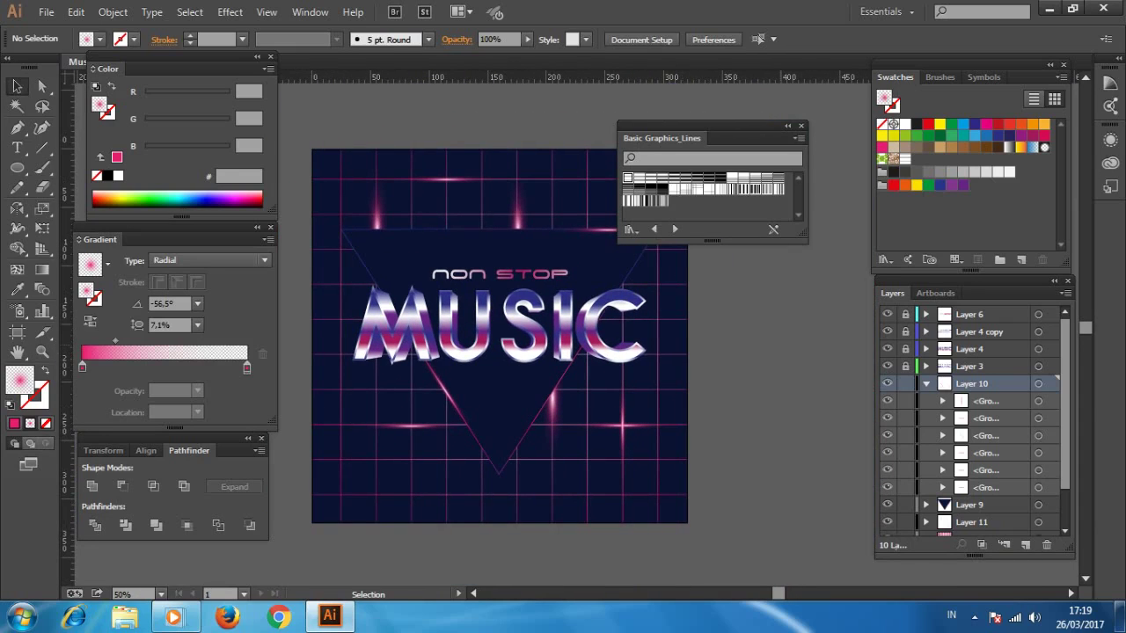
{"action": "left_click", "coordinate": [925, 383]}
Step: Remove the pink middle stop so the Layer 8 grid uses a white-to-blue gradient
{"action": "left_click", "coordinate": [926, 435]}
{"action": "left_click", "coordinate": [1049, 435]}
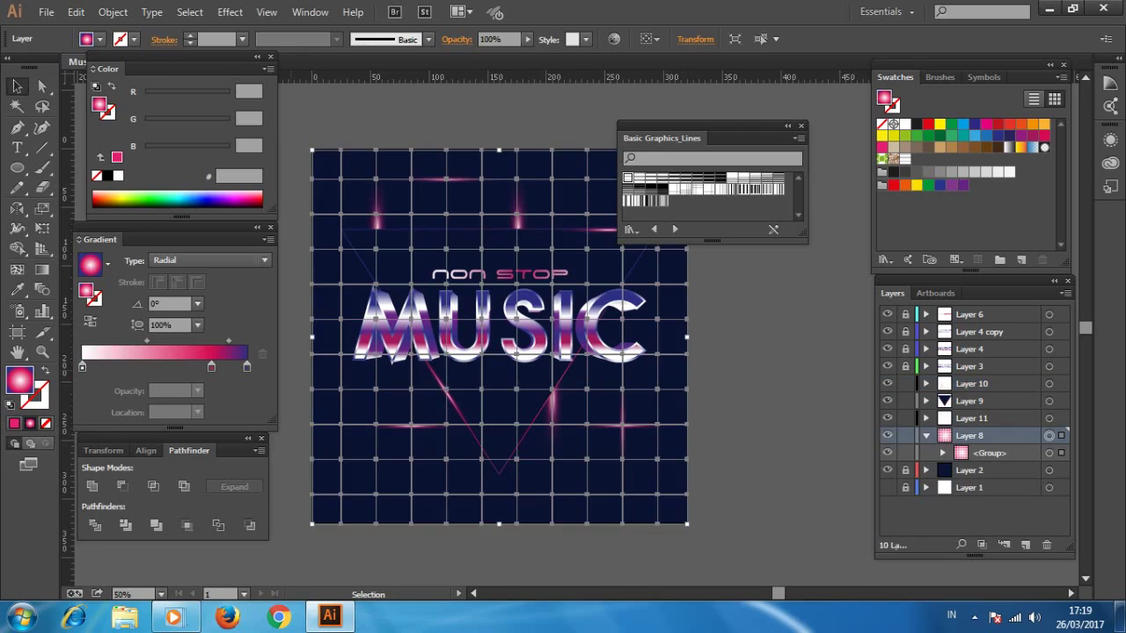
{"action": "left_click_drag", "start_coordinate": [211, 366], "coordinate": [211, 413]}
{"action": "left_click", "coordinate": [82, 365]}
{"action": "key", "text": "ctrl+shift+a"}
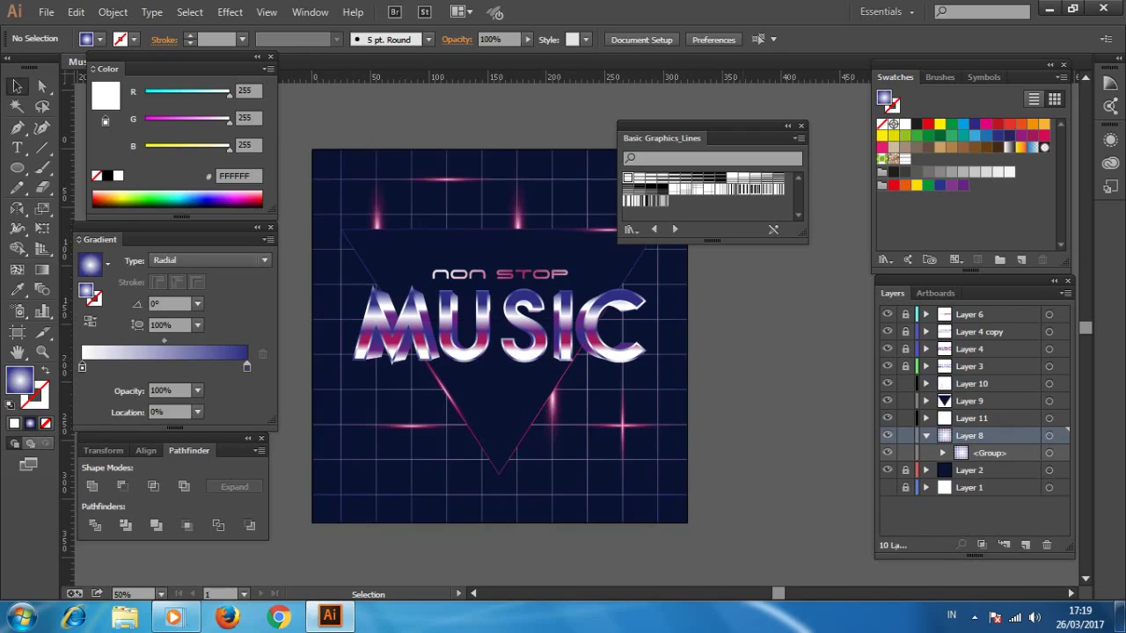
Step: Add a new empty layer just above the background on Layer 2
{"action": "left_click", "coordinate": [906, 469]}
{"action": "left_click", "coordinate": [1048, 470]}
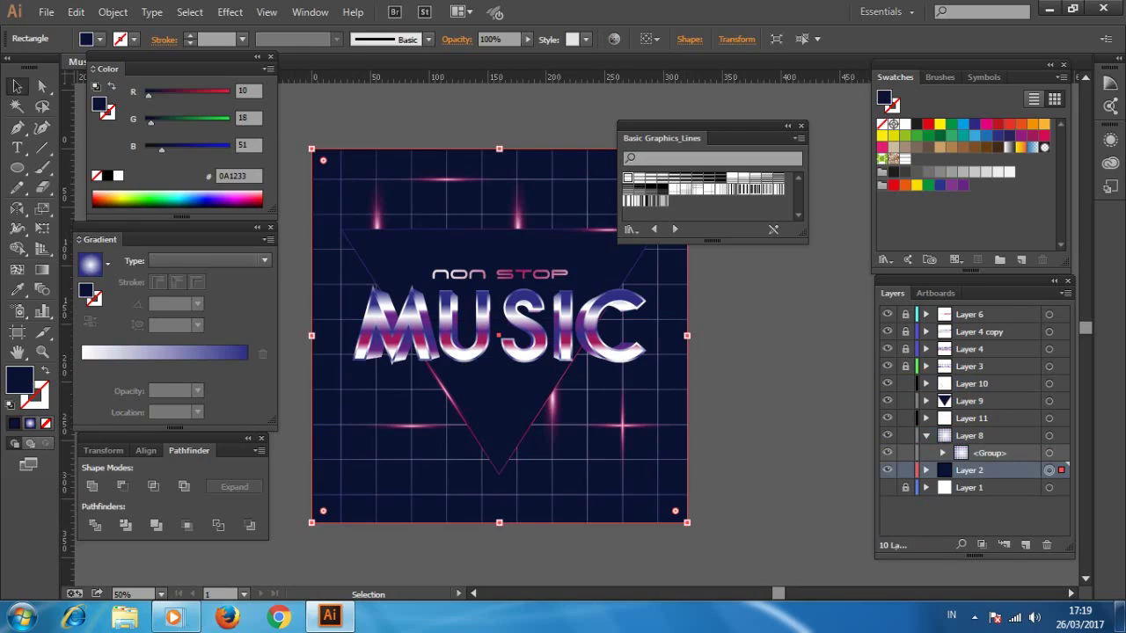
{"action": "left_click", "coordinate": [926, 436]}
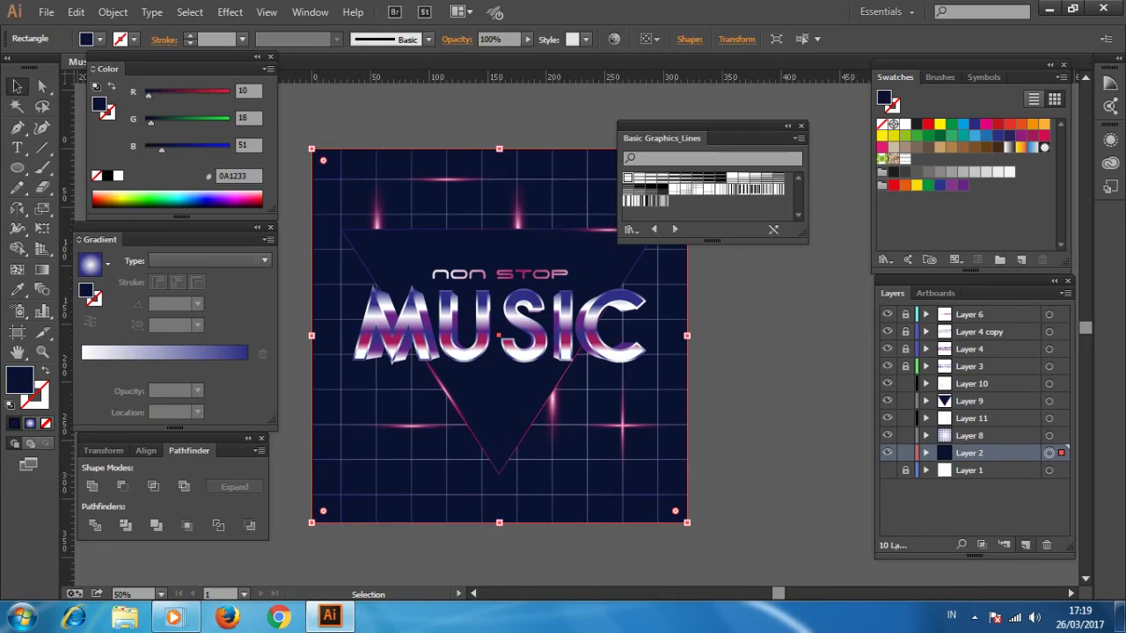
{"action": "key", "text": "ctrl+l"}
{"action": "key", "text": "ctrl+shift+a"}
{"action": "key", "text": "z"}
{"action": "key", "text": "ctrl+minus"}
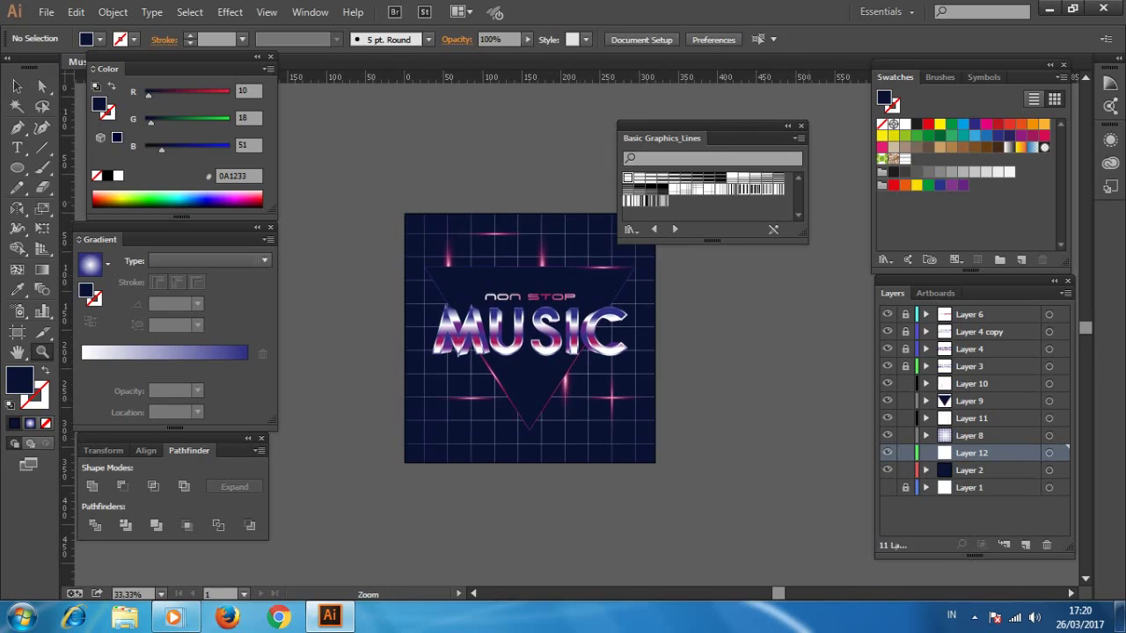
Step: Set the fill to a magenta-to-transparent gradient
{"action": "left_click", "coordinate": [100, 39]}
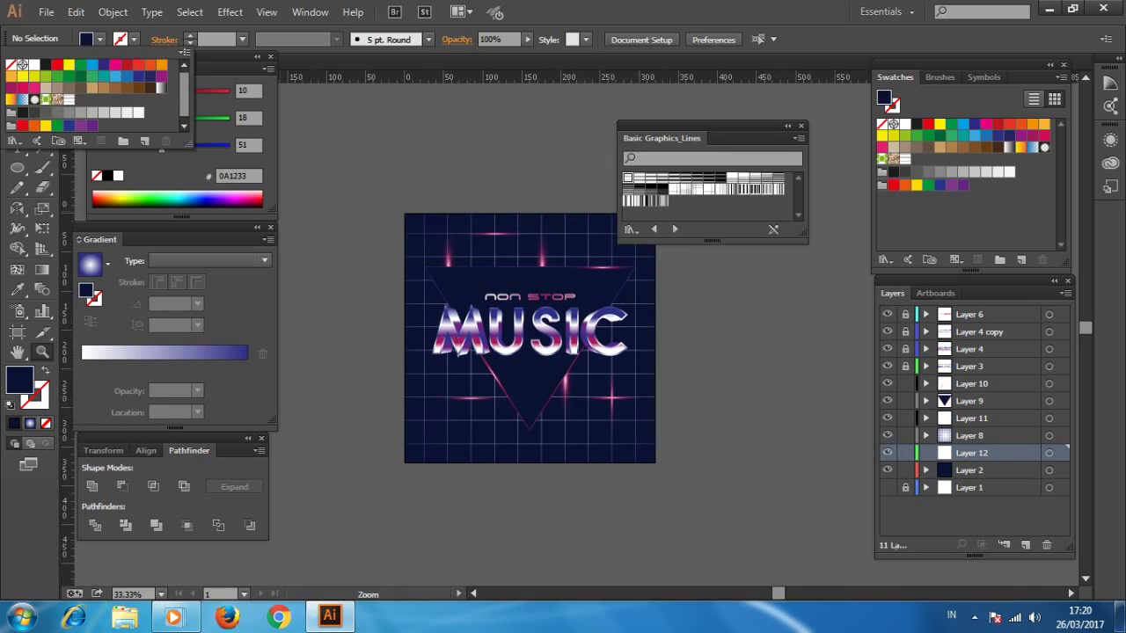
{"action": "left_click", "coordinate": [22, 99]}
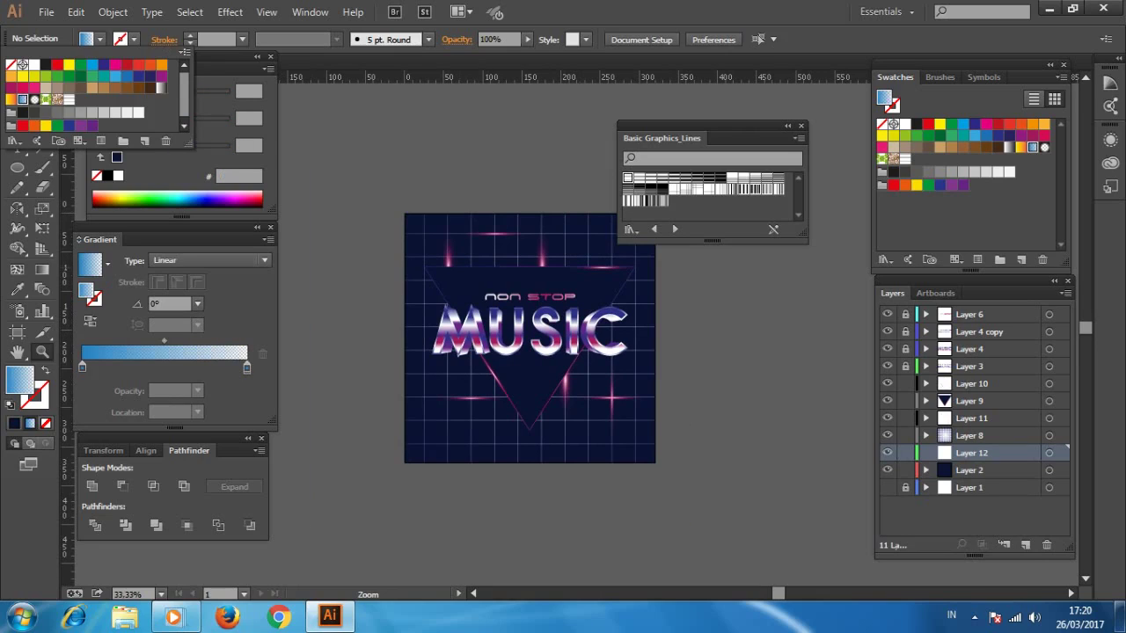
{"action": "key", "text": "Escape"}
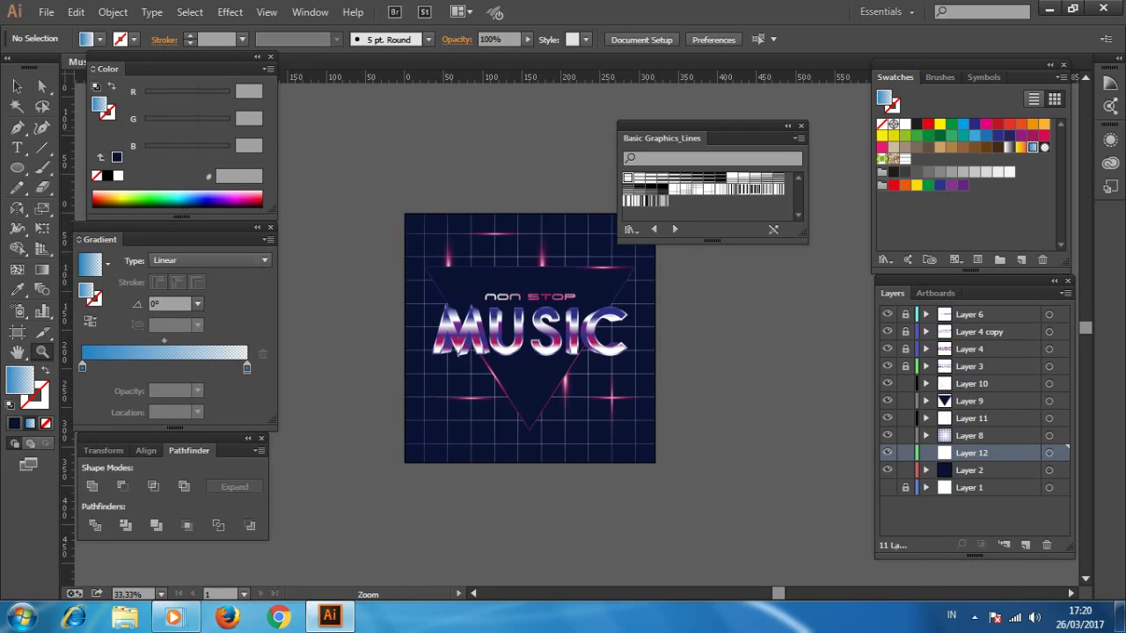
{"action": "left_click", "coordinate": [1009, 137]}
{"action": "left_click_drag", "start_coordinate": [1009, 136], "coordinate": [82, 366]}
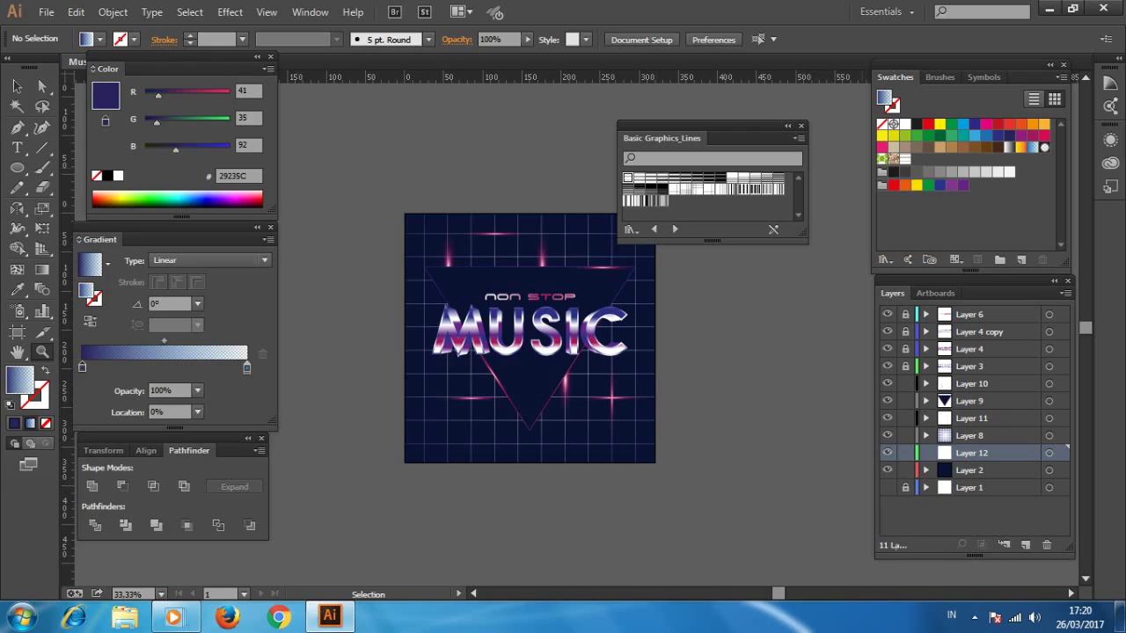
{"action": "mouse_move", "coordinate": [1020, 136]}
{"action": "left_mouse_down"}
{"action": "mouse_move", "coordinate": [159, 356]}
{"action": "mouse_move", "coordinate": [82, 366]}
{"action": "left_mouse_up"}
{"action": "left_click", "coordinate": [247, 368]}
Step: Draw a radial gradient circle at the poster's lower left with midpoint 36.21%
{"action": "key", "text": "l"}
{"action": "left_click_drag", "start_coordinate": [464, 396], "coordinate": [544, 476]}
{"action": "left_click", "coordinate": [211, 260]}
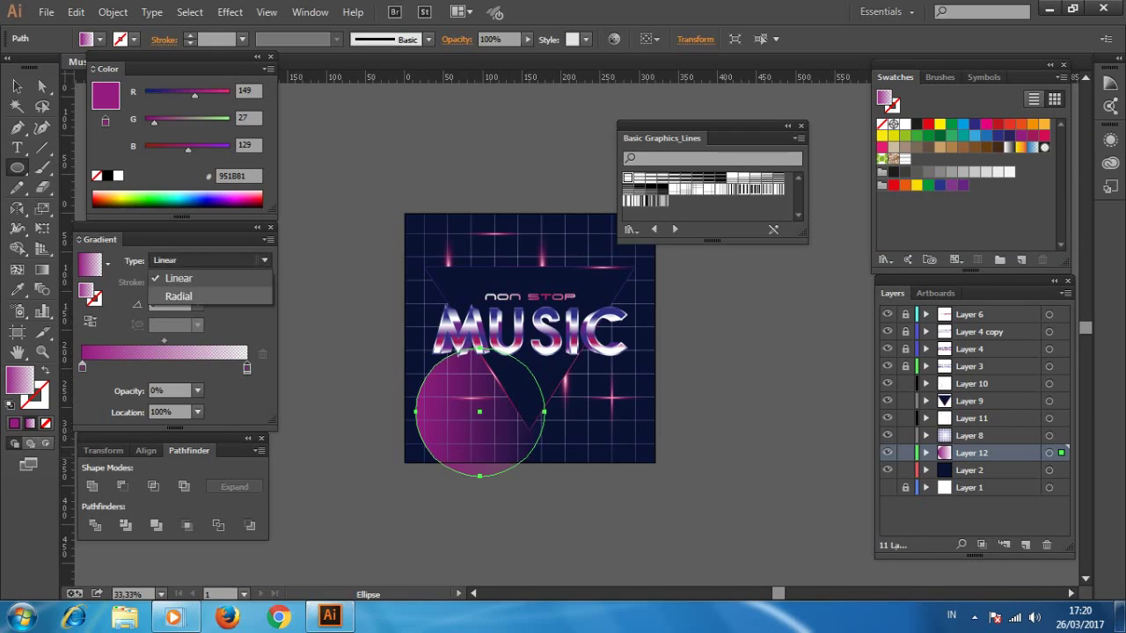
{"action": "left_click", "coordinate": [179, 296]}
{"action": "left_click_drag", "start_coordinate": [164, 339], "coordinate": [141, 340]}
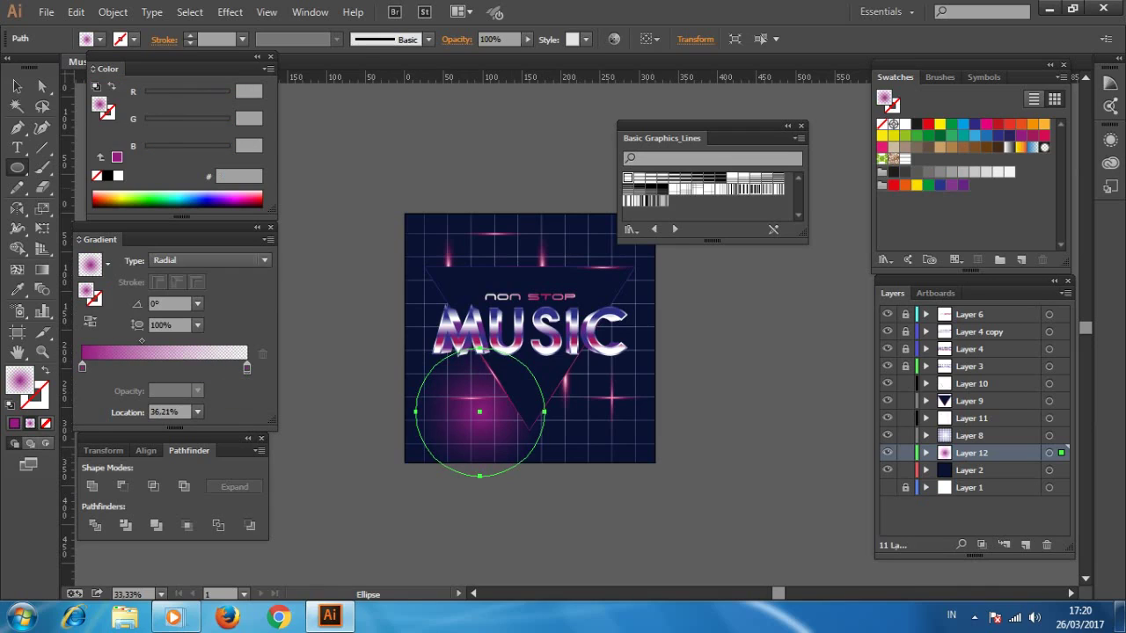
Step: Set the circle's blend mode to Lighten after trying Overlay, Soft Light and Screen
{"action": "left_click", "coordinate": [309, 13]}
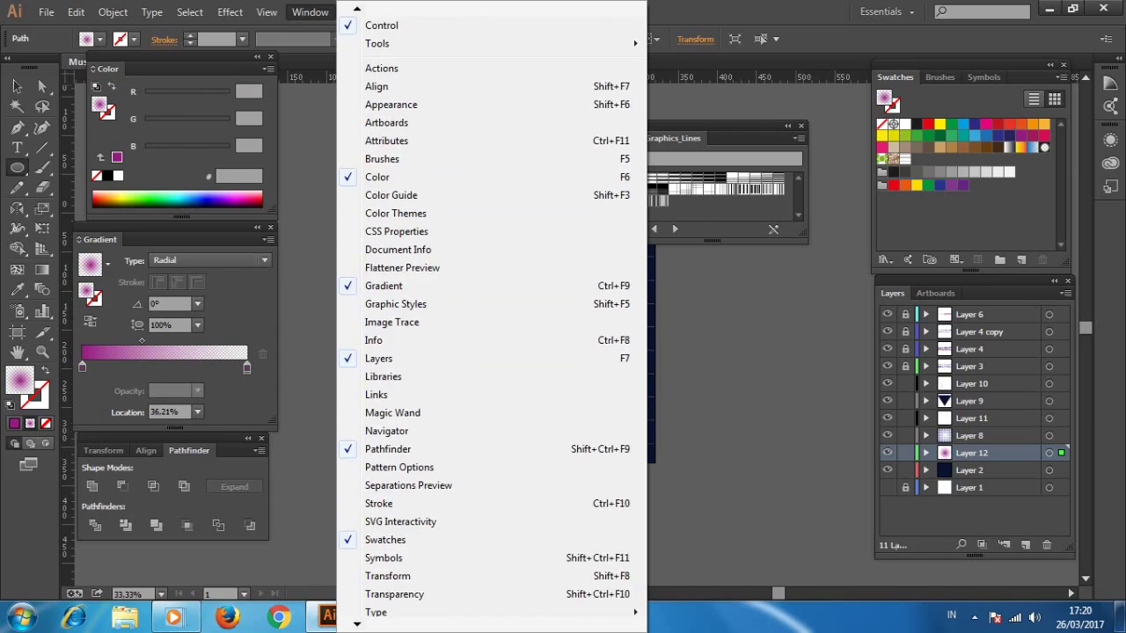
{"action": "left_click", "coordinate": [395, 479]}
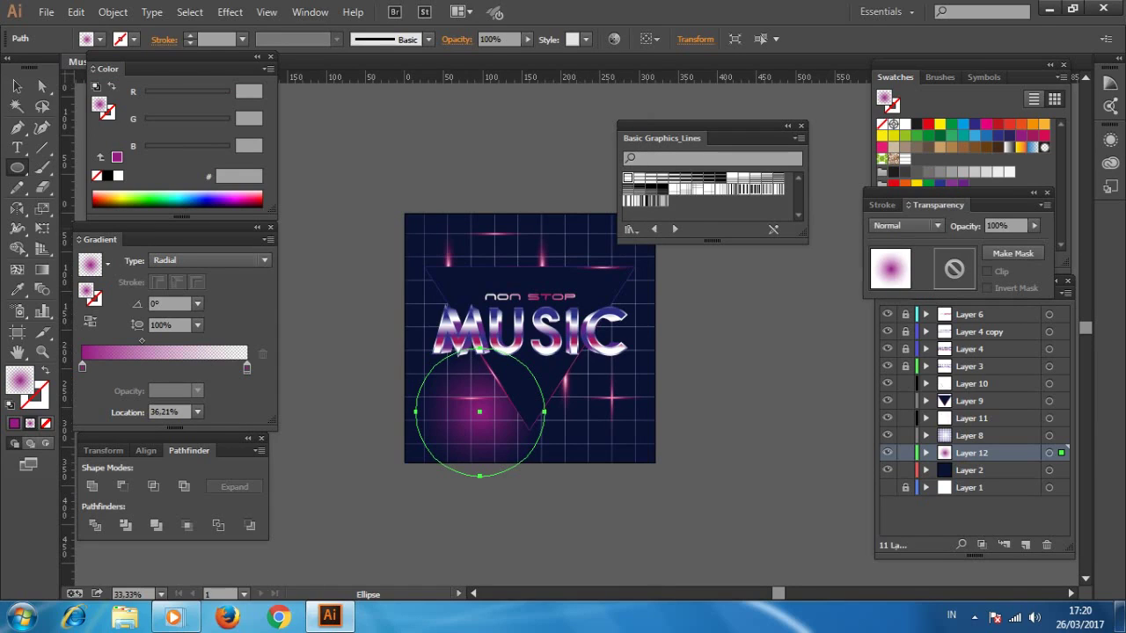
{"action": "left_click", "coordinate": [906, 225]}
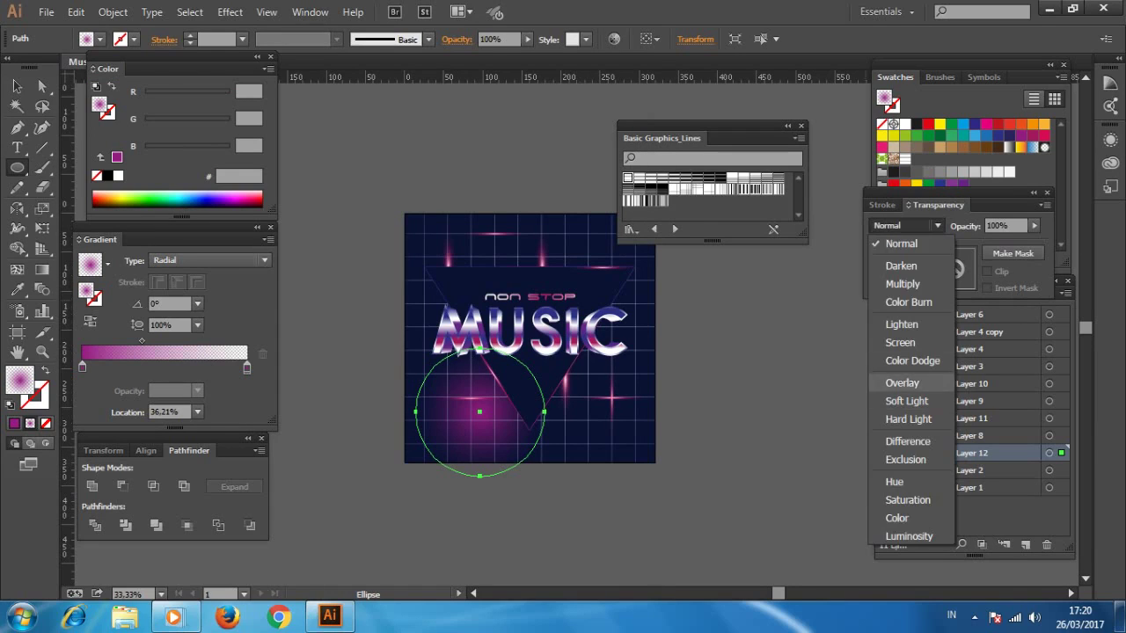
{"action": "left_click", "coordinate": [901, 384]}
{"action": "left_click", "coordinate": [906, 225]}
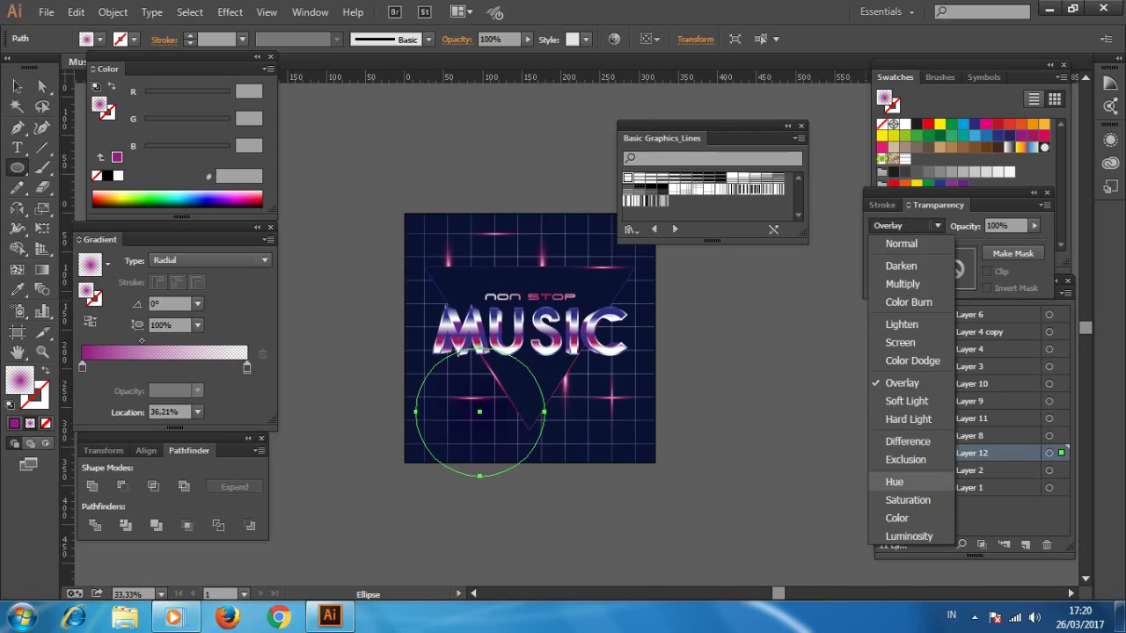
{"action": "left_click", "coordinate": [906, 402]}
{"action": "left_click", "coordinate": [906, 225]}
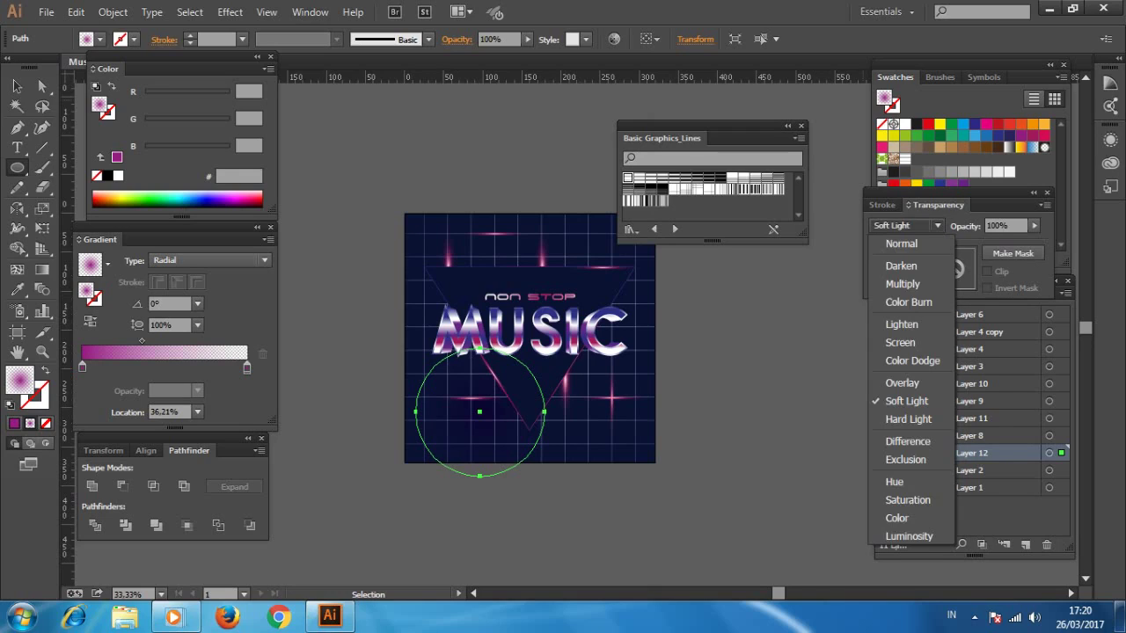
{"action": "left_click", "coordinate": [900, 342]}
{"action": "left_click", "coordinate": [906, 225]}
{"action": "left_click", "coordinate": [902, 324]}
Step: Reselect the magenta glow circle and shrink it slightly
{"action": "key", "text": "v"}
{"action": "key", "text": "ctrl+shift+a"}
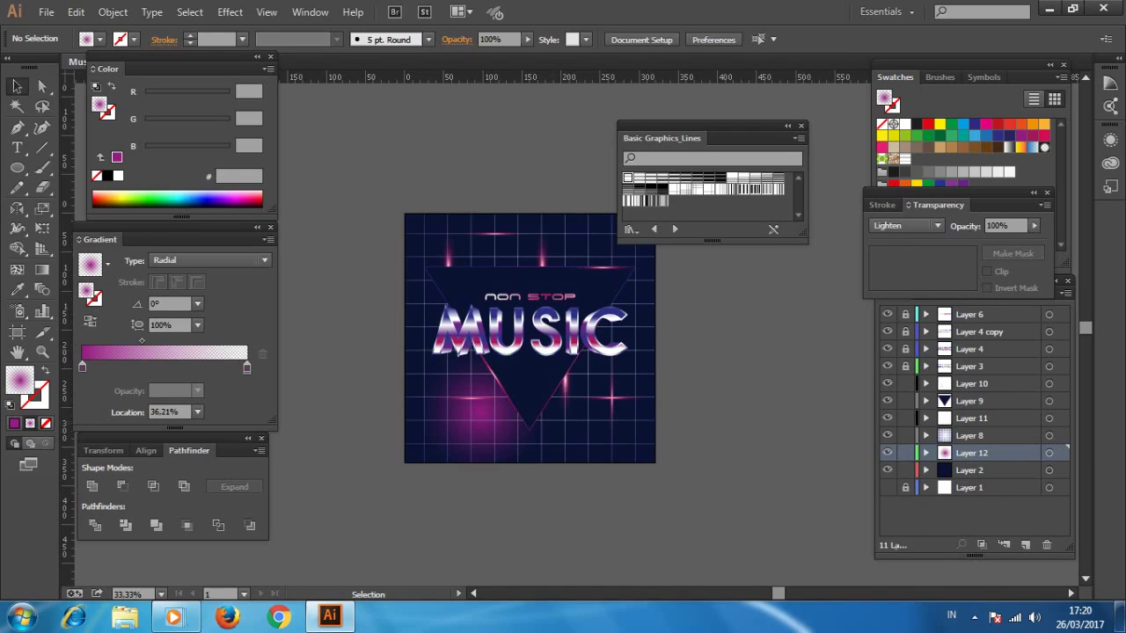
{"action": "key", "text": "ctrl+z"}
{"action": "key", "text": "e"}
{"action": "left_click_drag", "start_coordinate": [545, 476], "coordinate": [525, 458]}
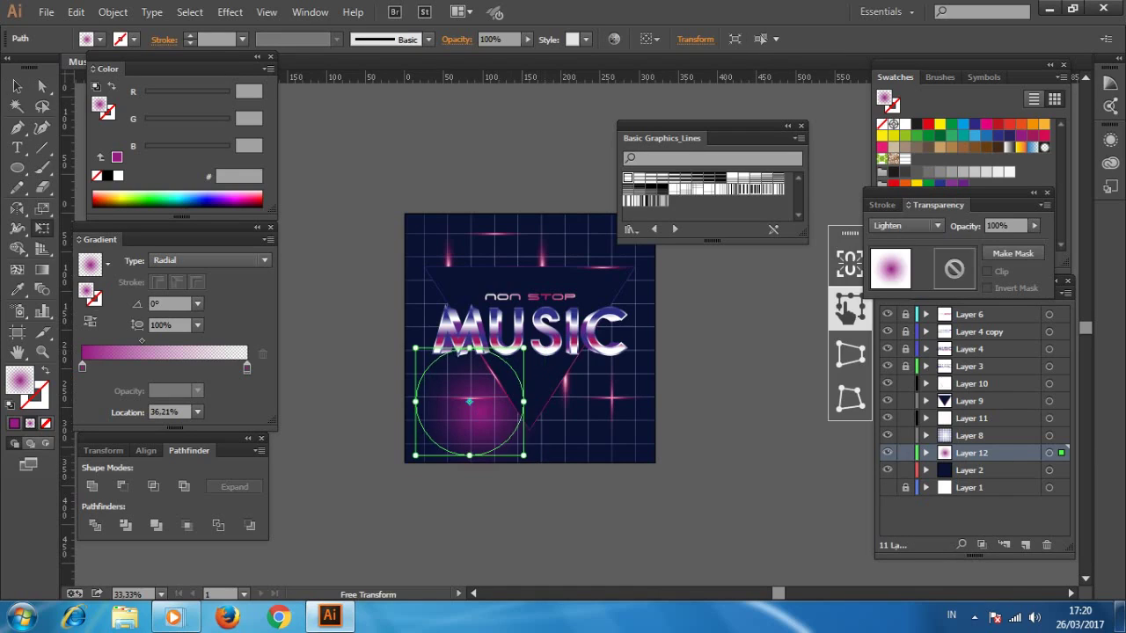
Step: Shrink the magenta glow circle and position it behind the triangle's lower point
{"action": "mouse_move", "coordinate": [470, 403]}
{"action": "left_mouse_down"}
{"action": "mouse_move", "coordinate": [509, 363]}
{"action": "mouse_move", "coordinate": [601, 321]}
{"action": "mouse_move", "coordinate": [489, 276]}
{"action": "left_mouse_up"}
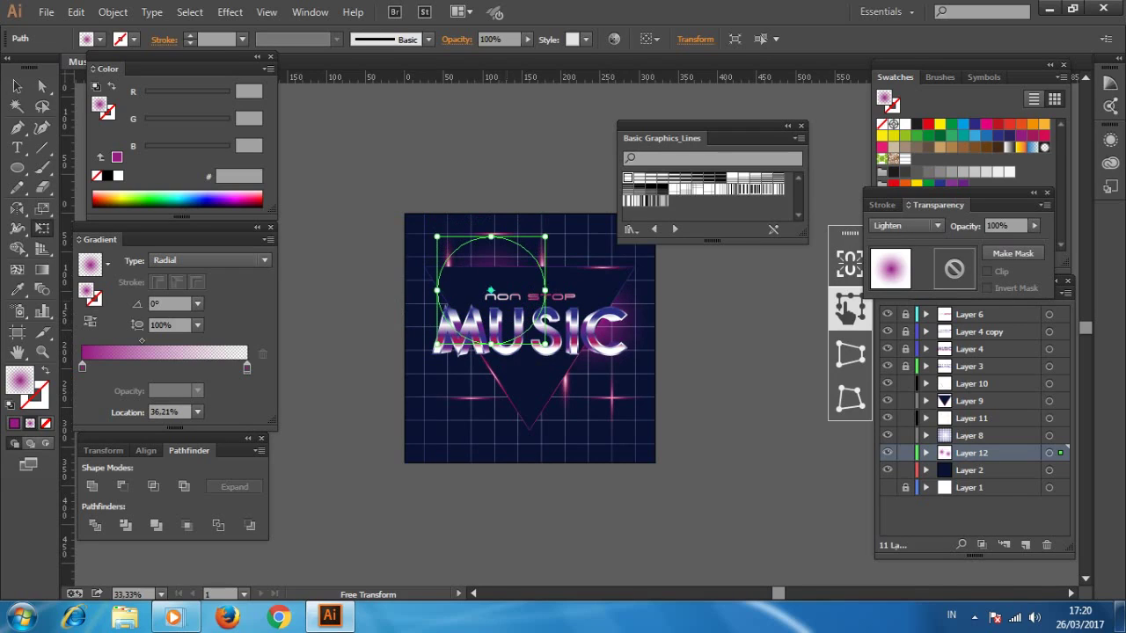
{"action": "key", "text": "a"}
{"action": "left_click_drag", "start_coordinate": [489, 289], "coordinate": [530, 402]}
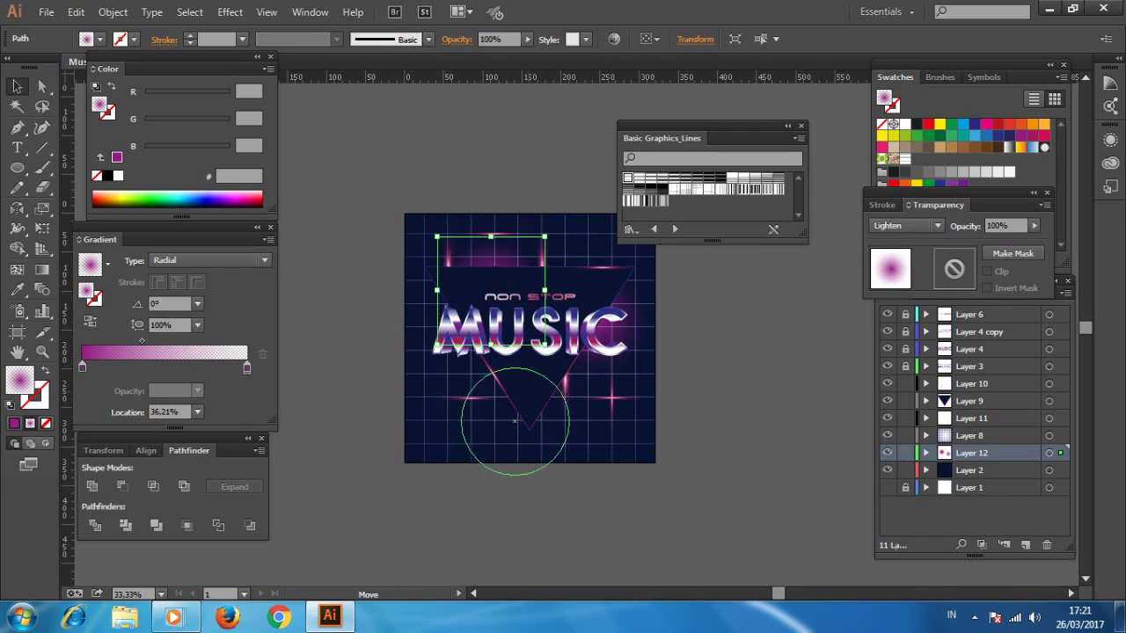
{"action": "left_click_drag", "start_coordinate": [531, 402], "coordinate": [530, 394]}
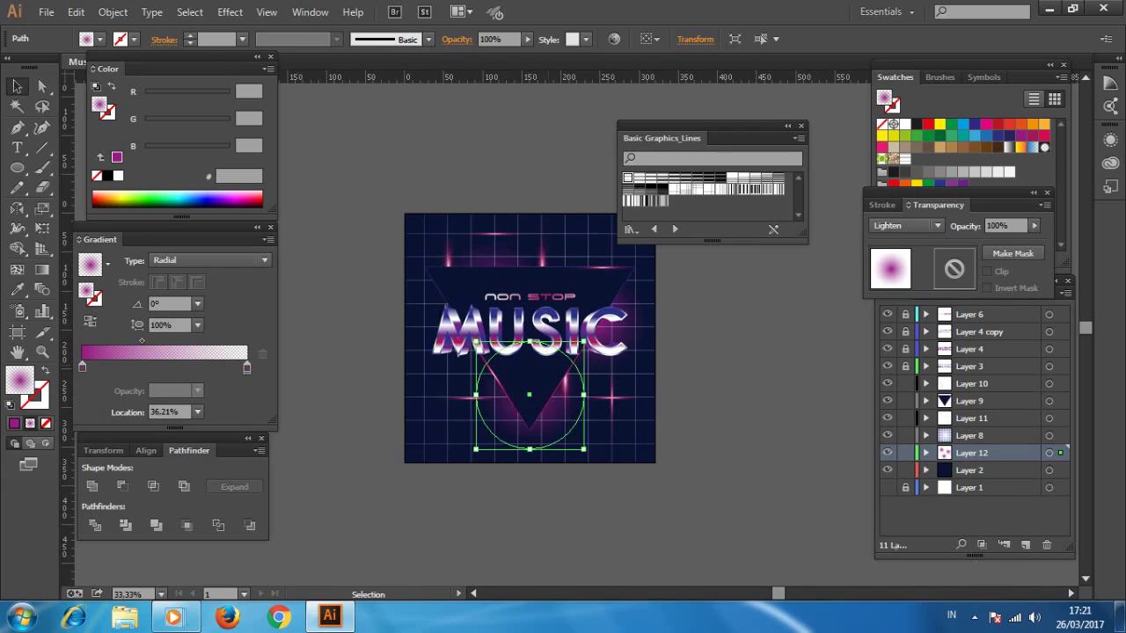
{"action": "left_click", "coordinate": [440, 278]}
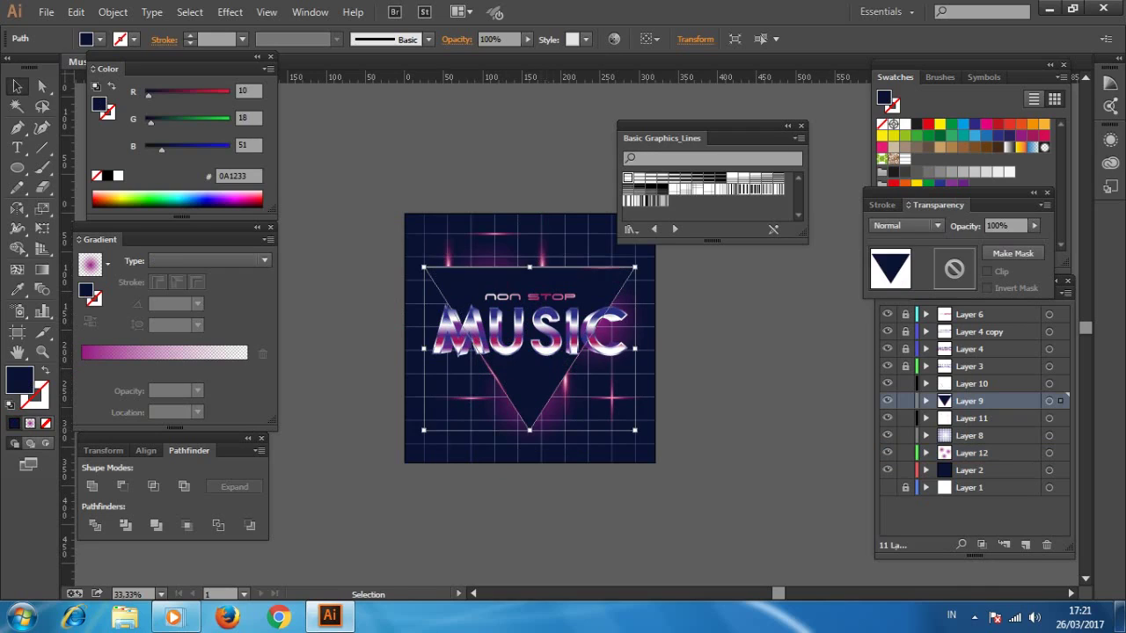
{"action": "left_click", "coordinate": [529, 413]}
{"action": "key", "text": "e"}
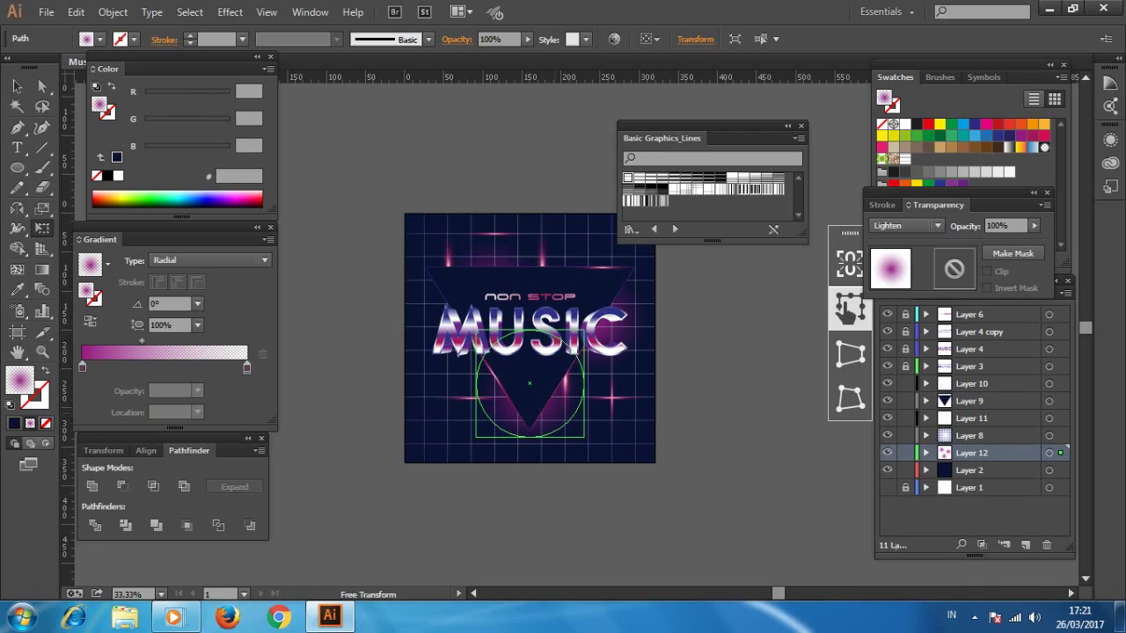
{"action": "key", "text": "v"}
{"action": "key", "text": "ctrl+shift+a"}
Step: Zoom the poster to 50% and select the glow circle at the top-left
{"action": "key", "text": "z"}
{"action": "left_click", "coordinate": [660, 344]}
{"action": "key", "text": "v"}
{"action": "left_click", "coordinate": [393, 290]}
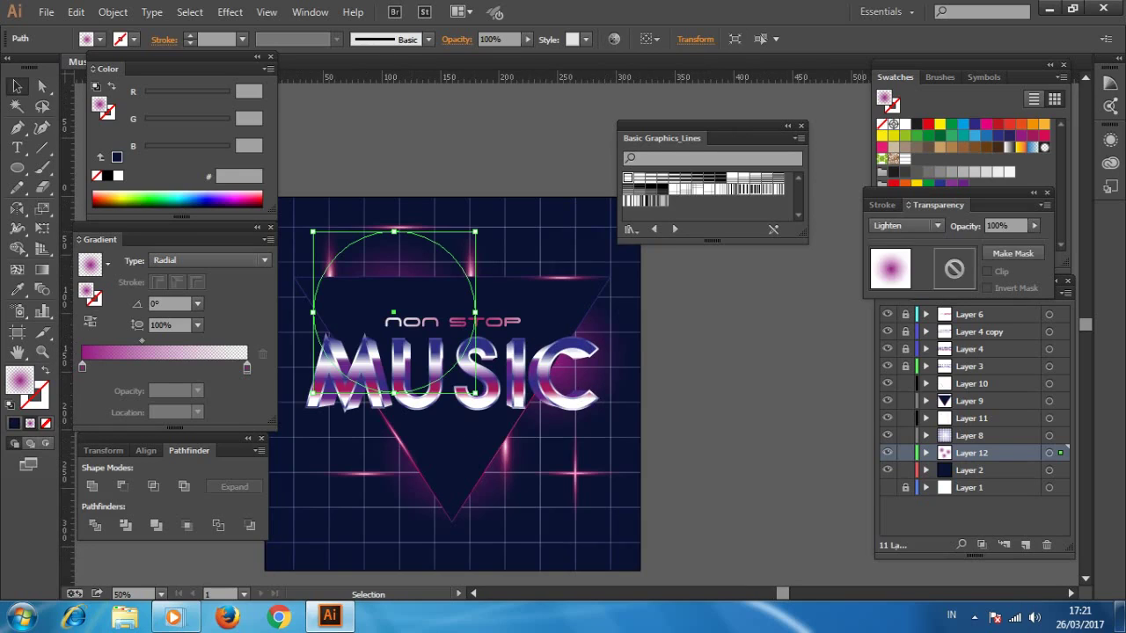
Step: Make both gradient stops of the top-left glow circle orange
{"action": "left_click", "coordinate": [1044, 124]}
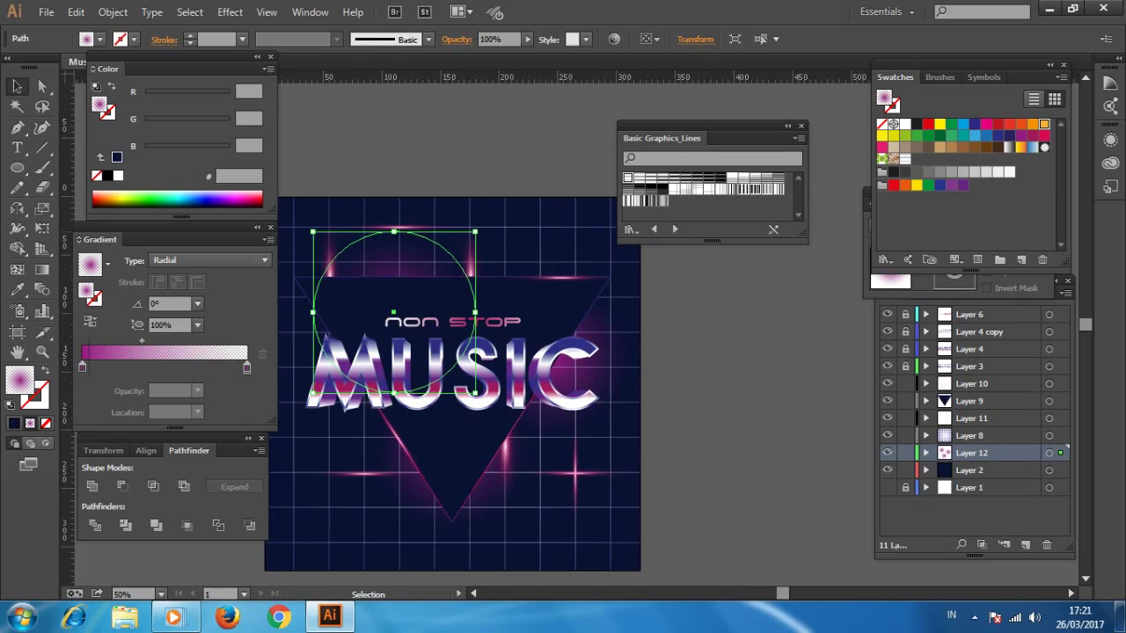
{"action": "left_click_drag", "start_coordinate": [1044, 124], "coordinate": [81, 366]}
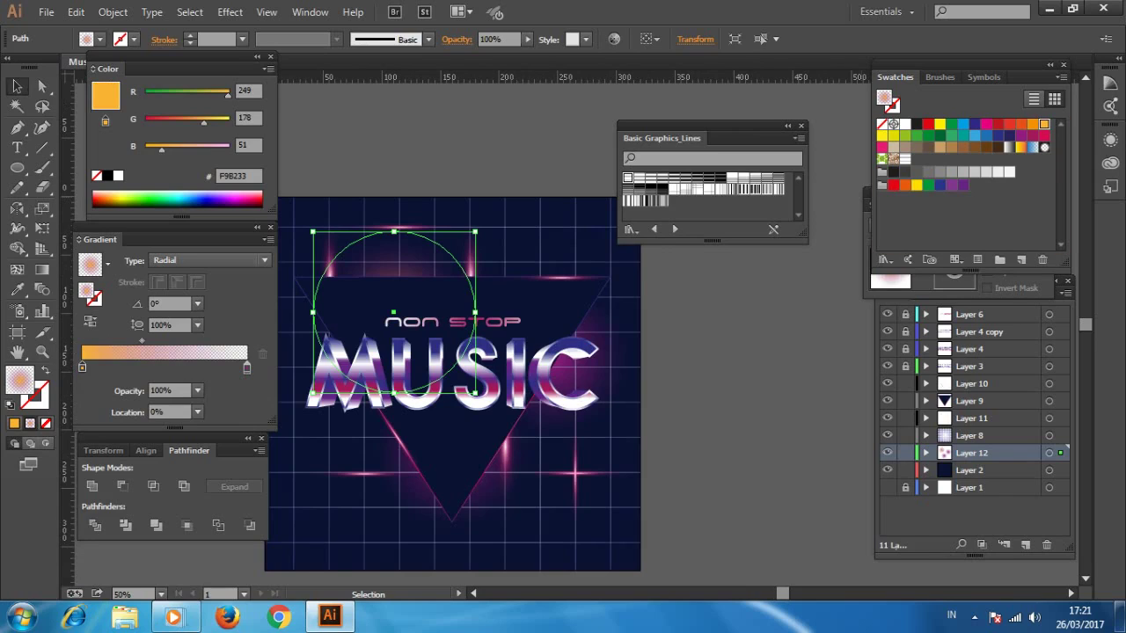
{"action": "left_click_drag", "start_coordinate": [1044, 124], "coordinate": [246, 366]}
Step: Recolour the pink glow circle on the right with a blue gradient stop
{"action": "left_click", "coordinate": [552, 357]}
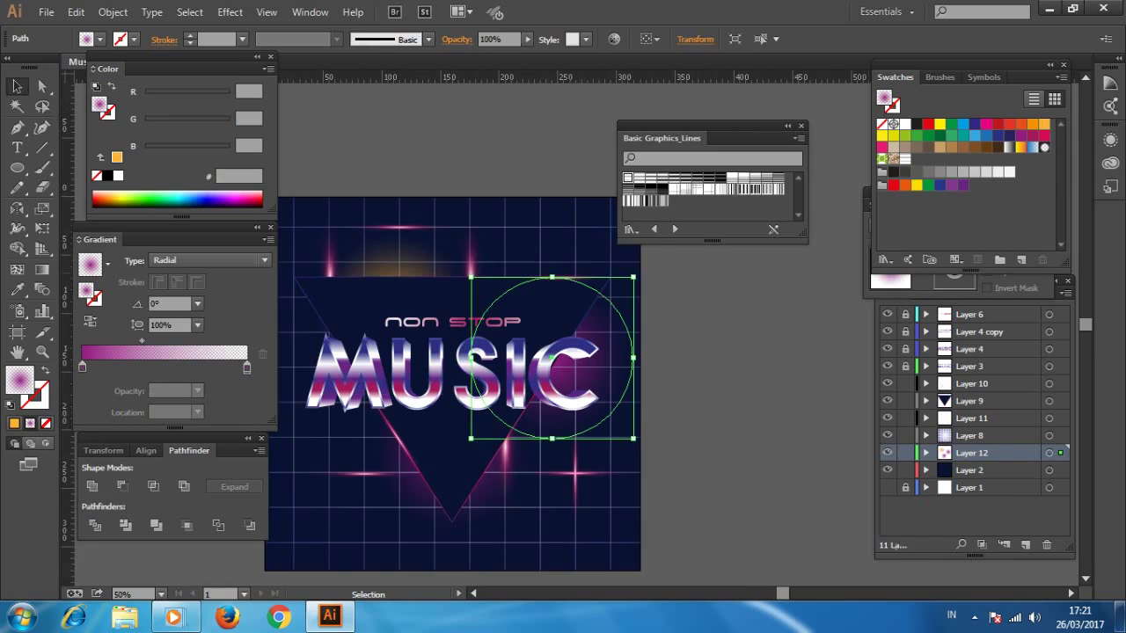
{"action": "left_click", "coordinate": [396, 350]}
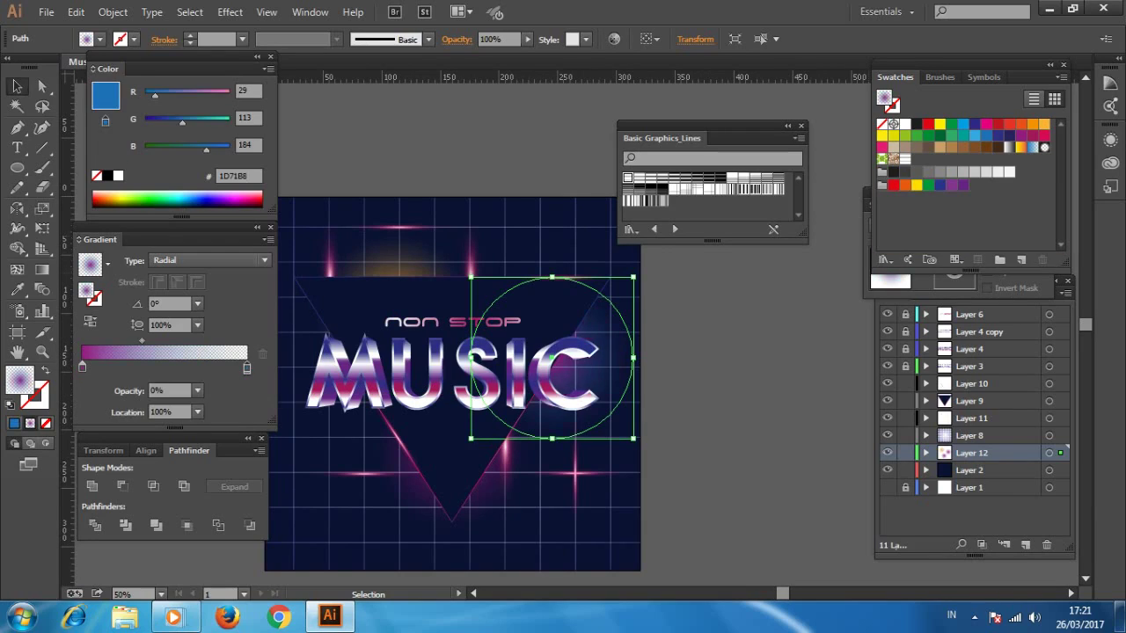
{"action": "left_click_drag", "start_coordinate": [986, 134], "coordinate": [113, 356]}
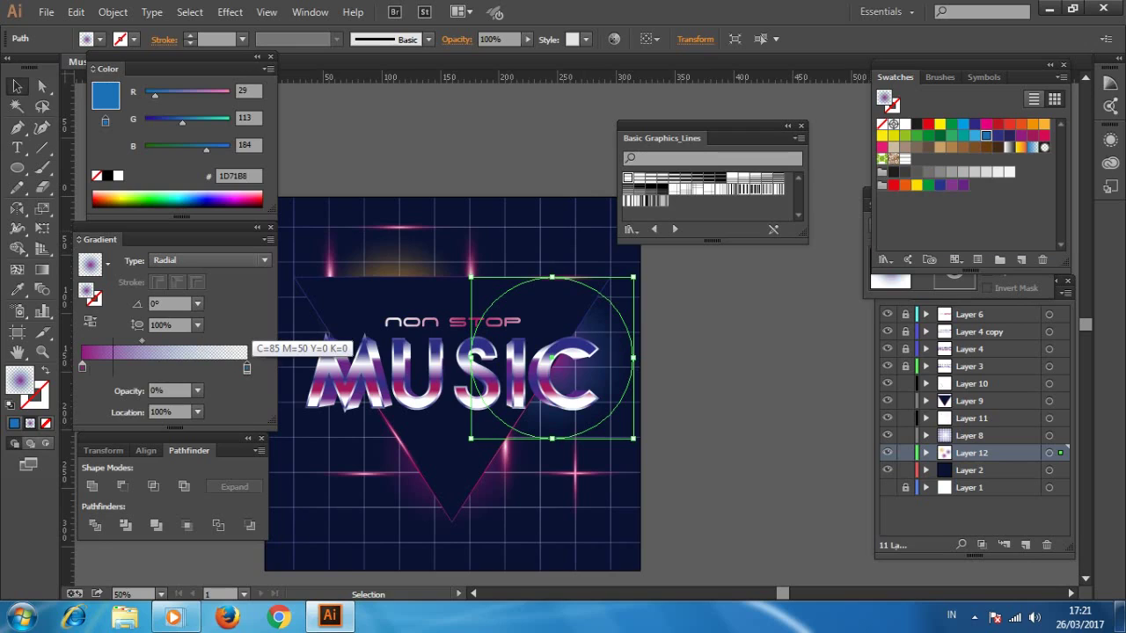
{"action": "left_click_drag", "start_coordinate": [254, 350], "coordinate": [83, 365]}
{"action": "key", "text": "ctrl+shift+a"}
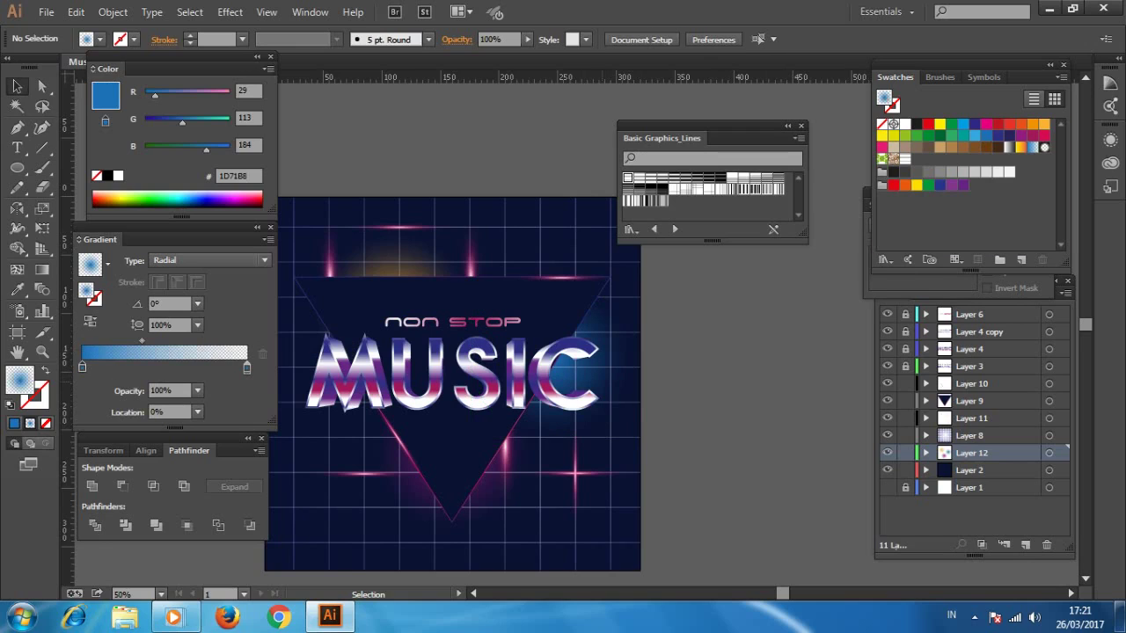
Step: Check the glow circles beside the C and over MU, then zoom out
{"action": "left_click", "coordinate": [572, 352]}
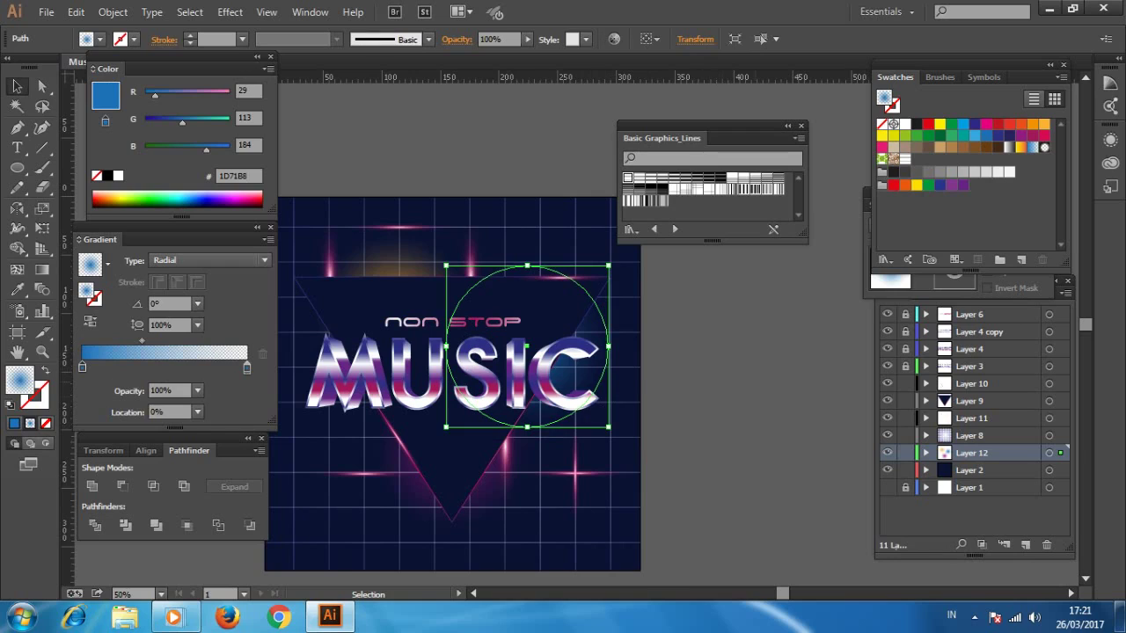
{"action": "key", "text": "ctrl+shift+a"}
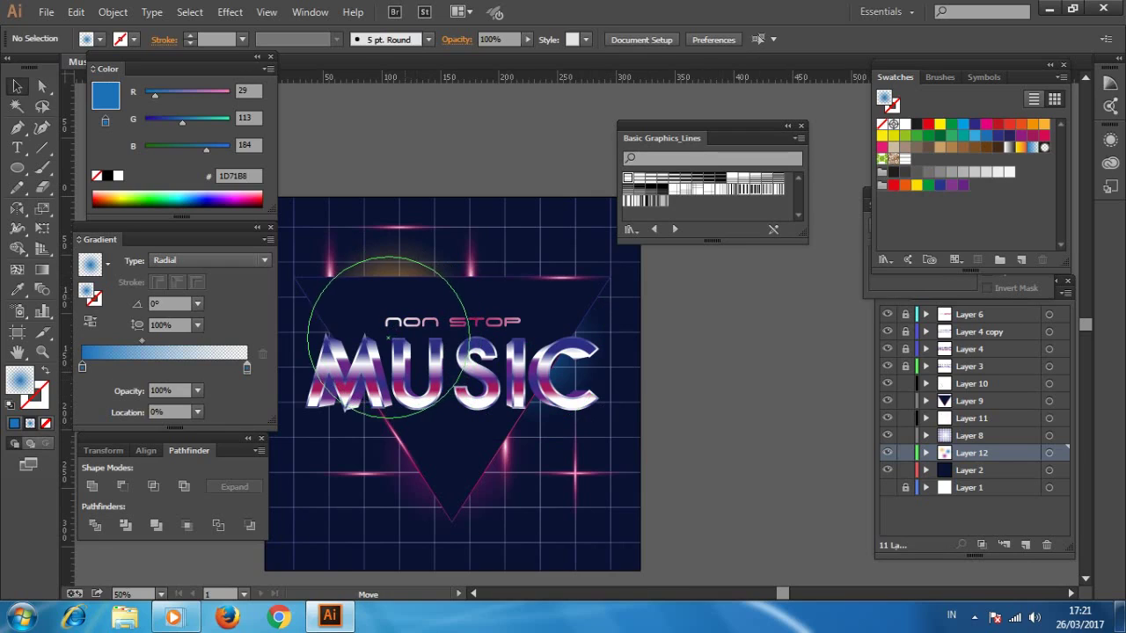
{"action": "left_click", "coordinate": [352, 299]}
{"action": "key", "text": "ctrl+shift+a"}
{"action": "key", "text": "z"}
{"action": "key", "text": "ctrl+minus"}
{"action": "key", "text": "ctrl+minus"}
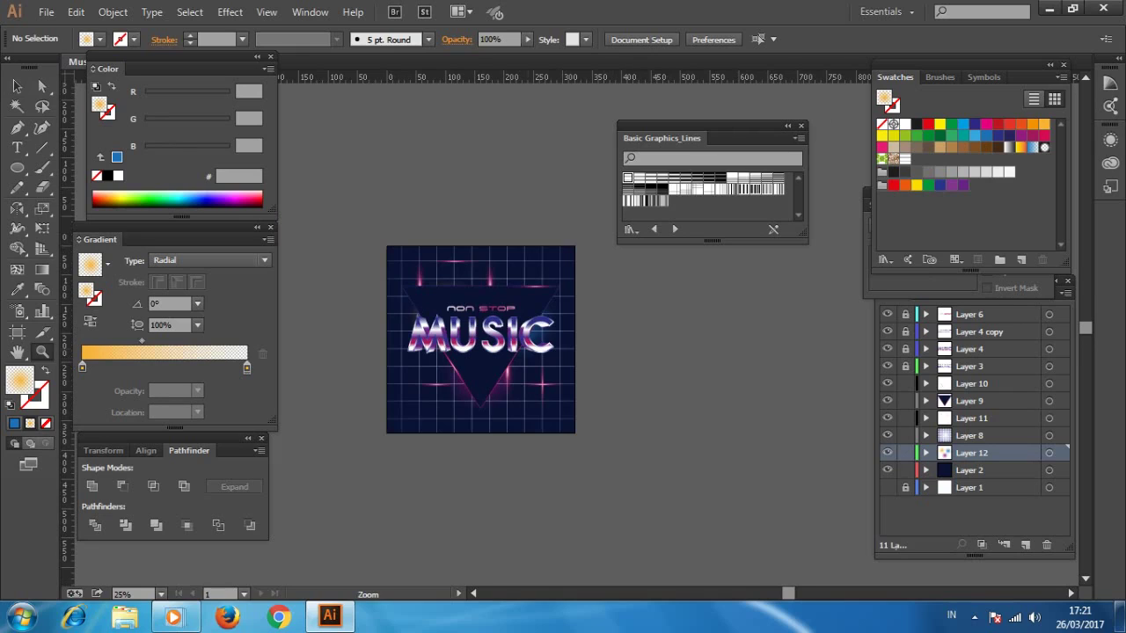
Step: Select the grid group and move its white gradient start inward to 39%
{"action": "key", "text": "ctrl+plus"}
{"action": "key", "text": "ctrl+plus"}
{"action": "key", "text": "ctrl+plus"}
{"action": "key", "text": "v"}
{"action": "left_click", "coordinate": [470, 370]}
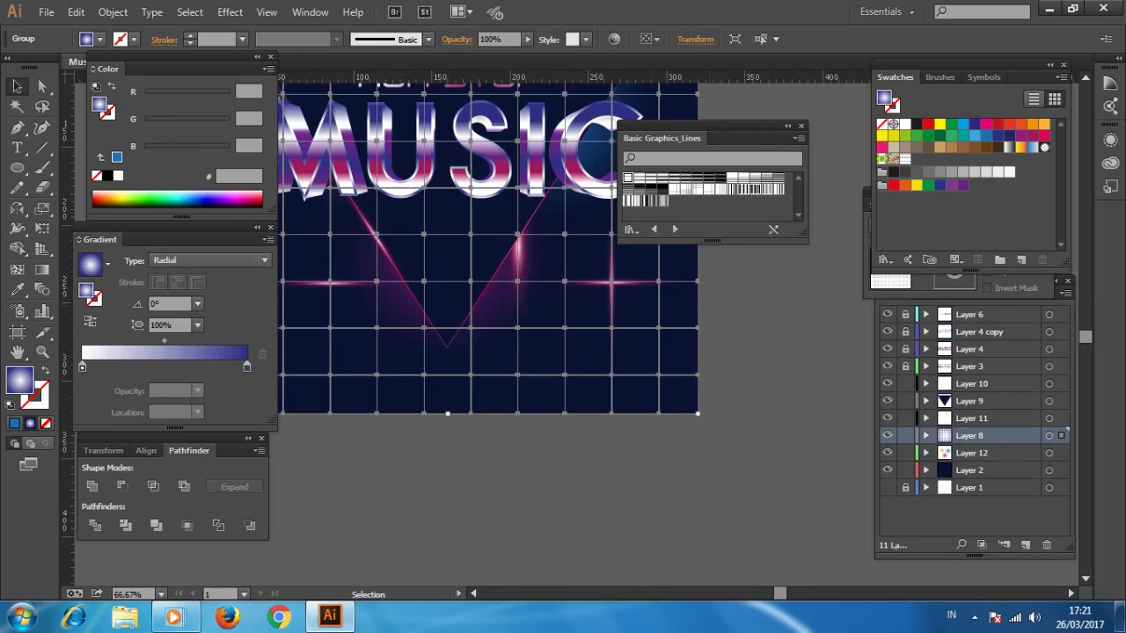
{"action": "mouse_move", "coordinate": [82, 366]}
{"action": "left_mouse_down"}
{"action": "mouse_move", "coordinate": [147, 367]}
{"action": "mouse_move", "coordinate": [82, 366]}
{"action": "left_mouse_up"}
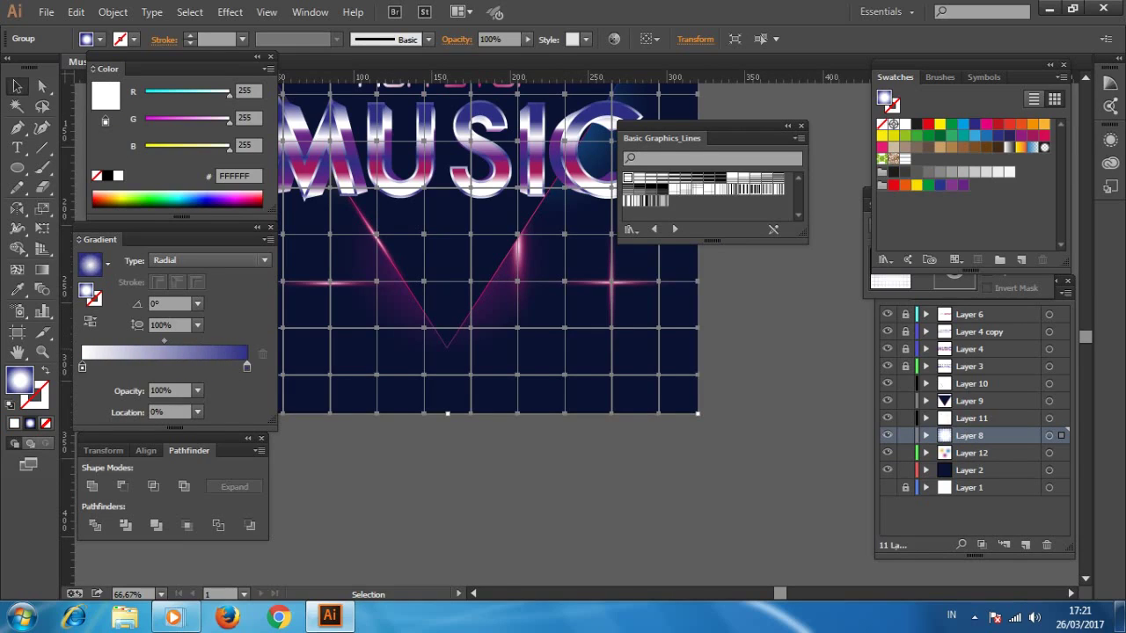
Step: Lower the grid's Transparency opacity to 36%
{"action": "key", "text": "ctrl+shift+F10"}
{"action": "left_click", "coordinate": [1035, 225]}
{"action": "left_click_drag", "start_coordinate": [1041, 239], "coordinate": [990, 239]}
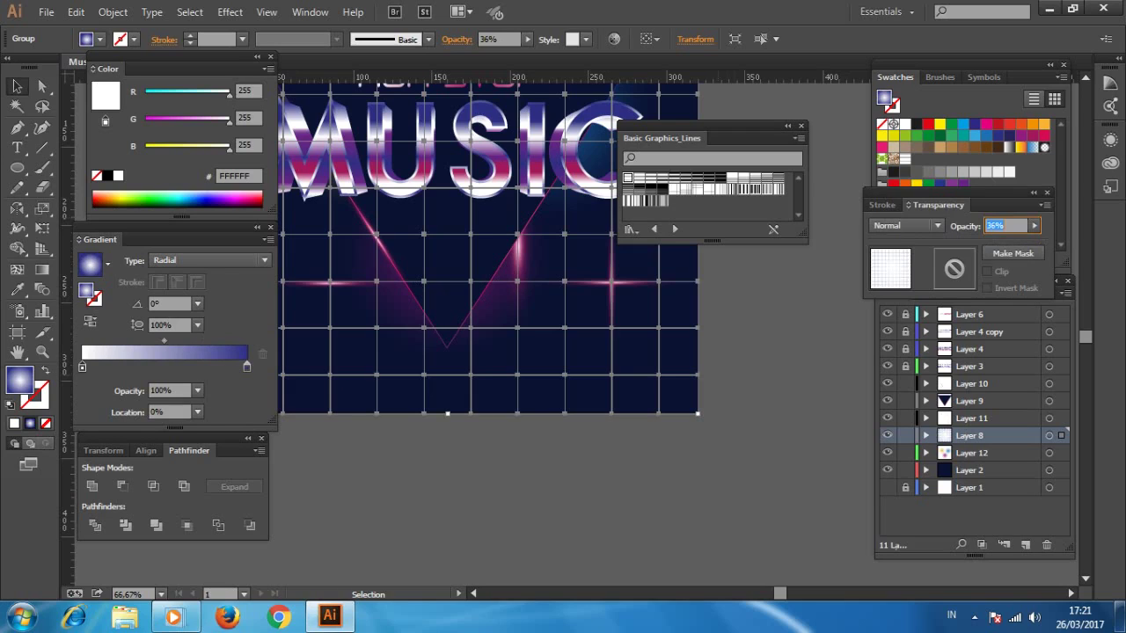
Step: Deselect the grid and recentre the whole poster in view
{"action": "key", "text": "ctrl+shift+a"}
{"action": "key", "text": "z"}
{"action": "key", "text": "ctrl+minus"}
{"action": "left_click_drag", "start_coordinate": [528, 264], "coordinate": [507, 339]}
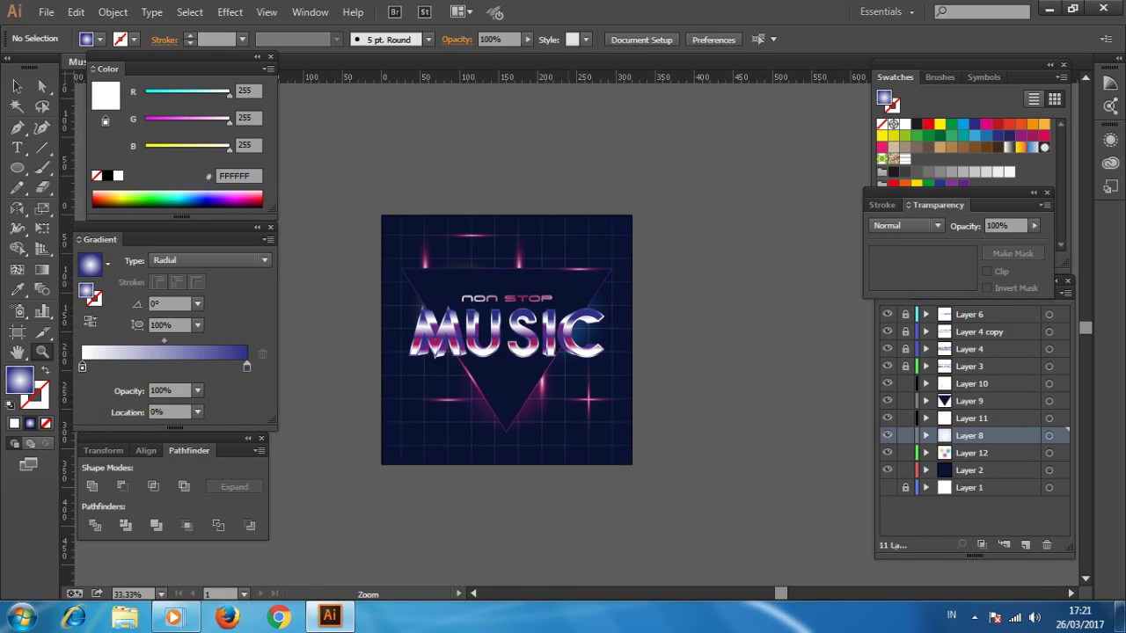
{"action": "key", "text": "ctrl+plus"}
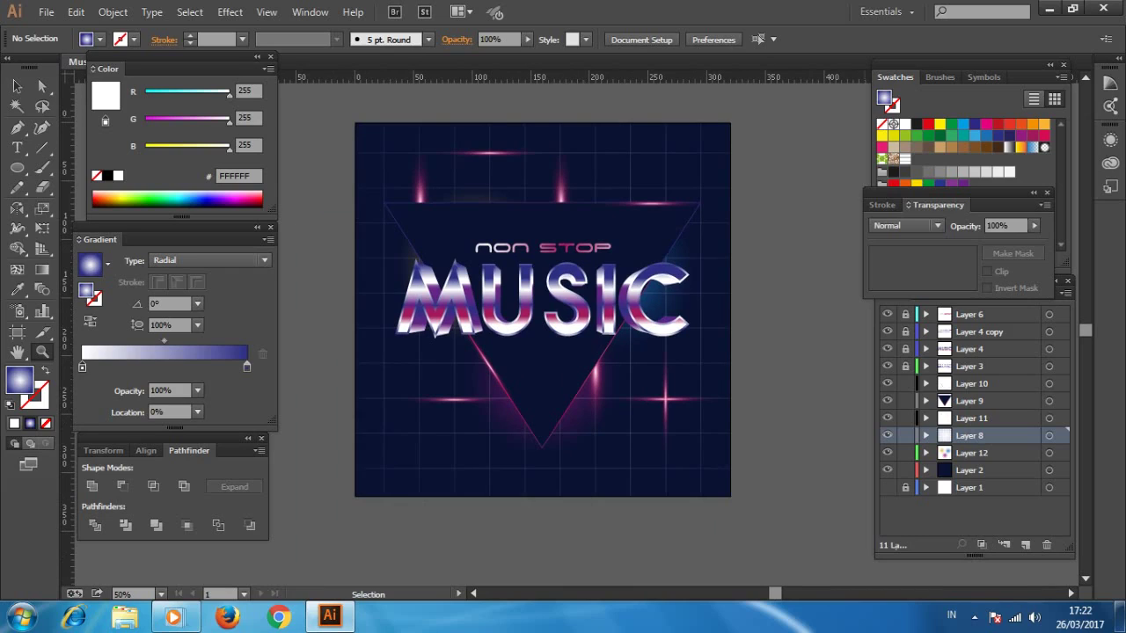
Step: Type 2018 below MUSIC and make the text white
{"action": "key", "text": "ctrl+plus"}
{"action": "key", "text": "t"}
{"action": "left_click", "coordinate": [567, 361]}
{"action": "type", "text": "018"}
{"action": "key", "text": "ctrl+a"}
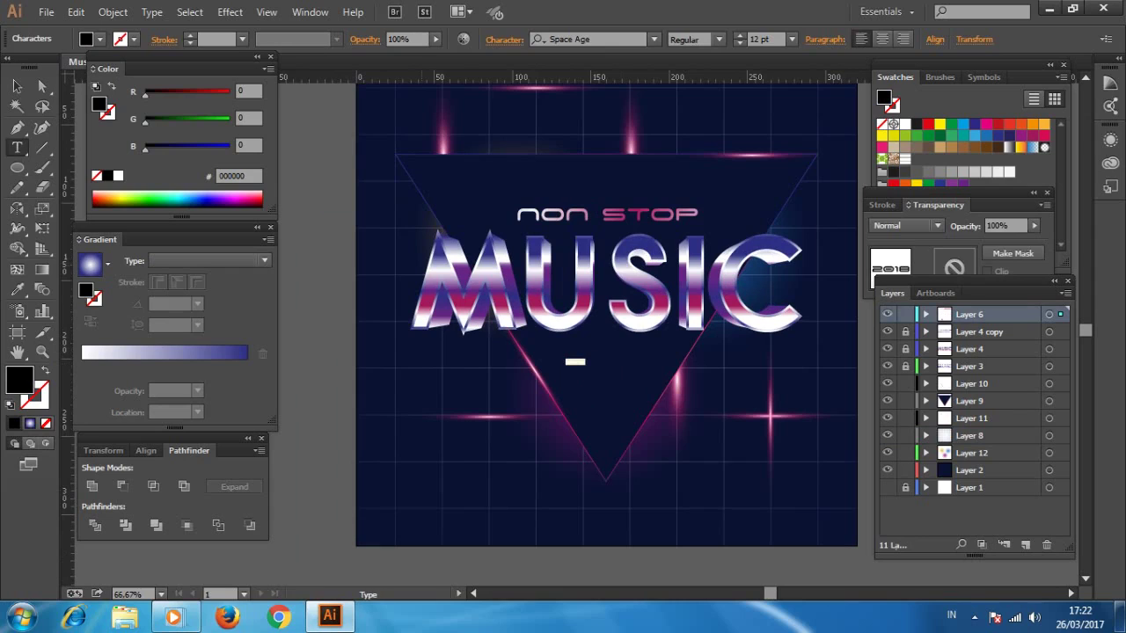
{"action": "left_click", "coordinate": [118, 175]}
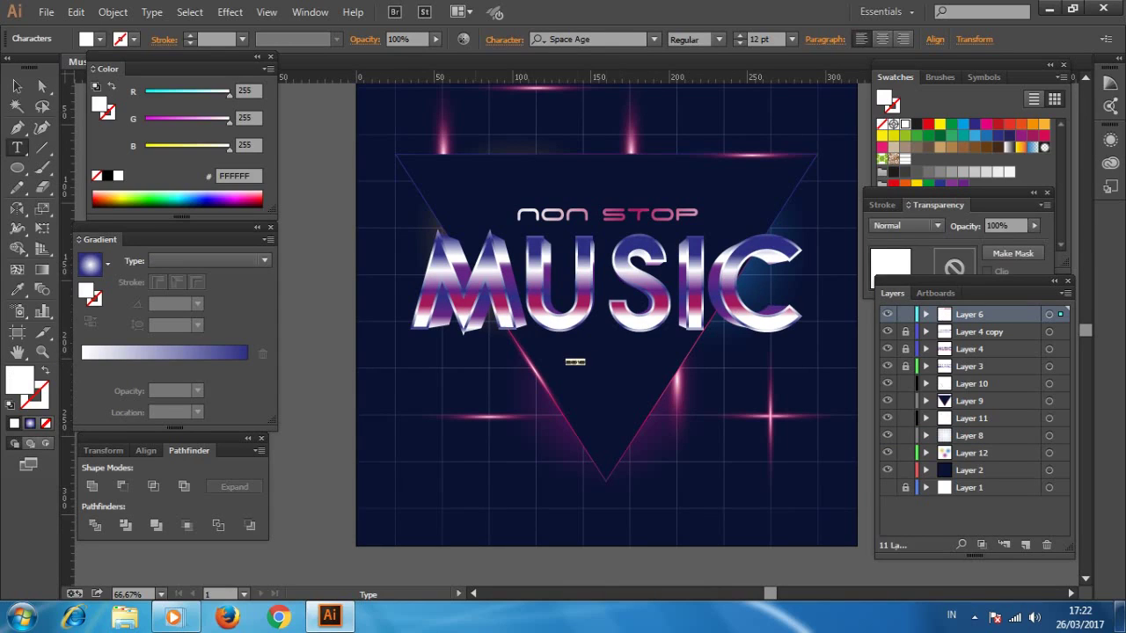
Step: Set the 2018 text to Swansea Regular at 48 pt
{"action": "right_click", "coordinate": [589, 368]}
{"action": "mouse_move", "coordinate": [628, 421]}
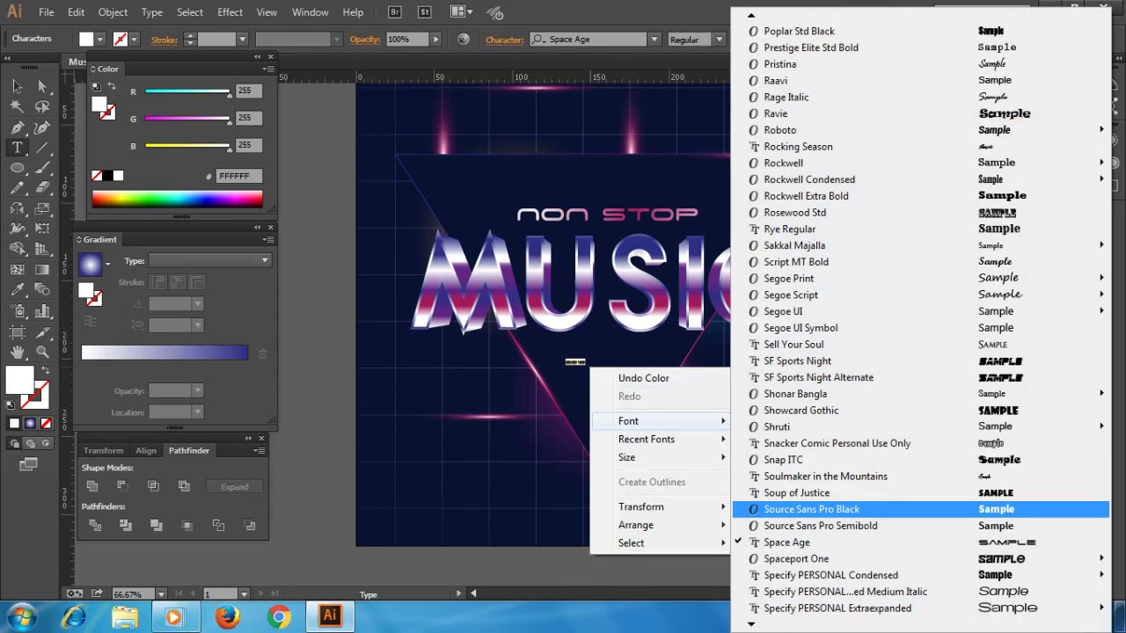
{"action": "left_click", "coordinate": [845, 591]}
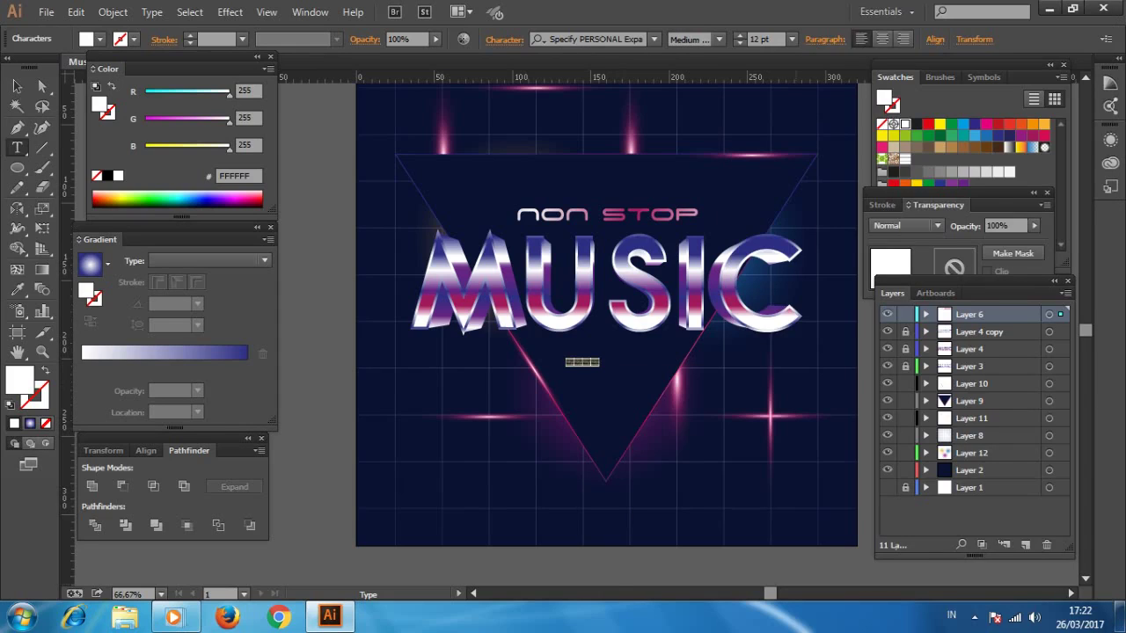
{"action": "right_click", "coordinate": [591, 373]}
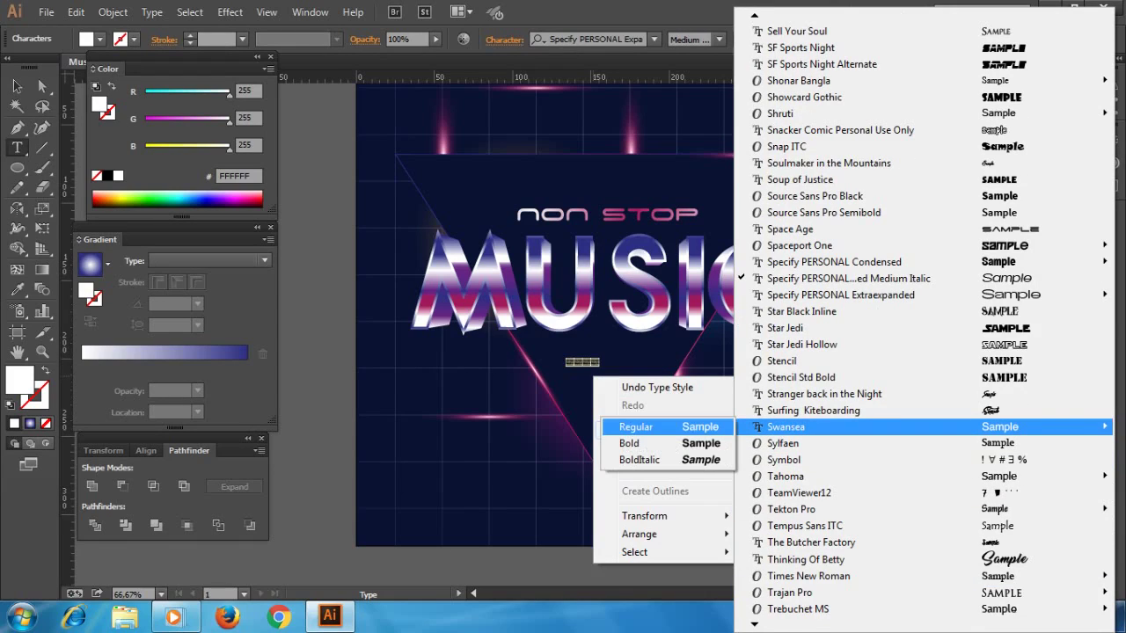
{"action": "left_click", "coordinate": [633, 427]}
{"action": "key", "text": "Escape"}
{"action": "left_click", "coordinate": [791, 39]}
{"action": "left_click", "coordinate": [814, 297]}
Step: Convert the 2018 text to outlines
{"action": "right_click", "coordinate": [606, 343]}
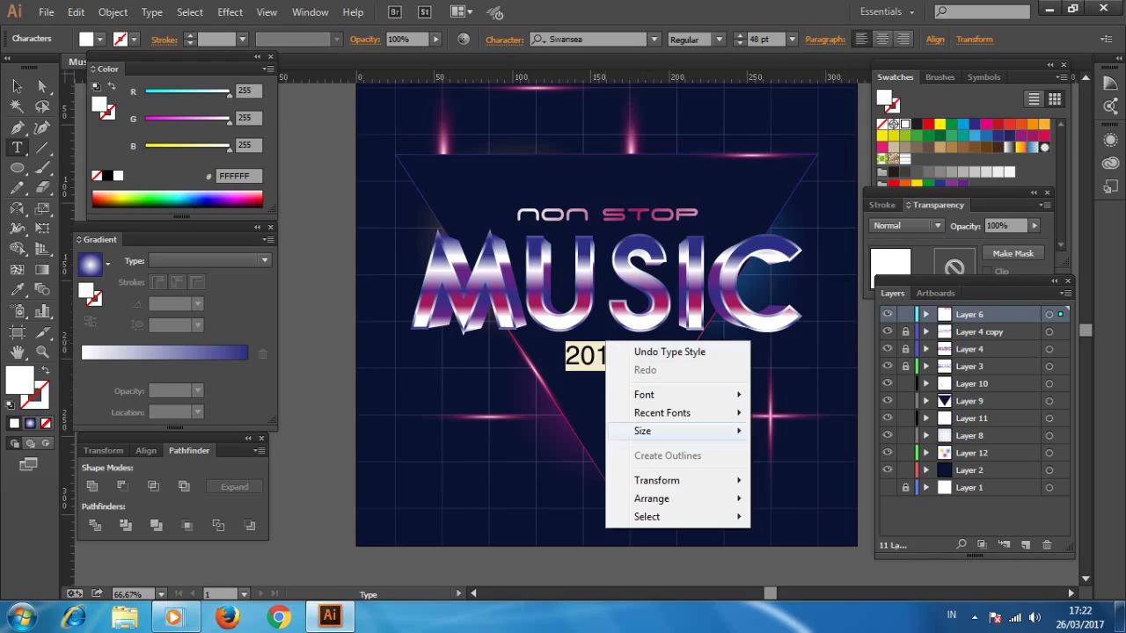
{"action": "key", "text": "Escape"}
{"action": "right_click", "coordinate": [619, 354]}
{"action": "left_click", "coordinate": [651, 453]}
Step: Eyedropper the pink chrome gradient from MUSIC onto 2018
{"action": "key", "text": "z"}
{"action": "left_click", "coordinate": [690, 257]}
{"action": "key", "text": "i"}
{"action": "left_click", "coordinate": [633, 194]}
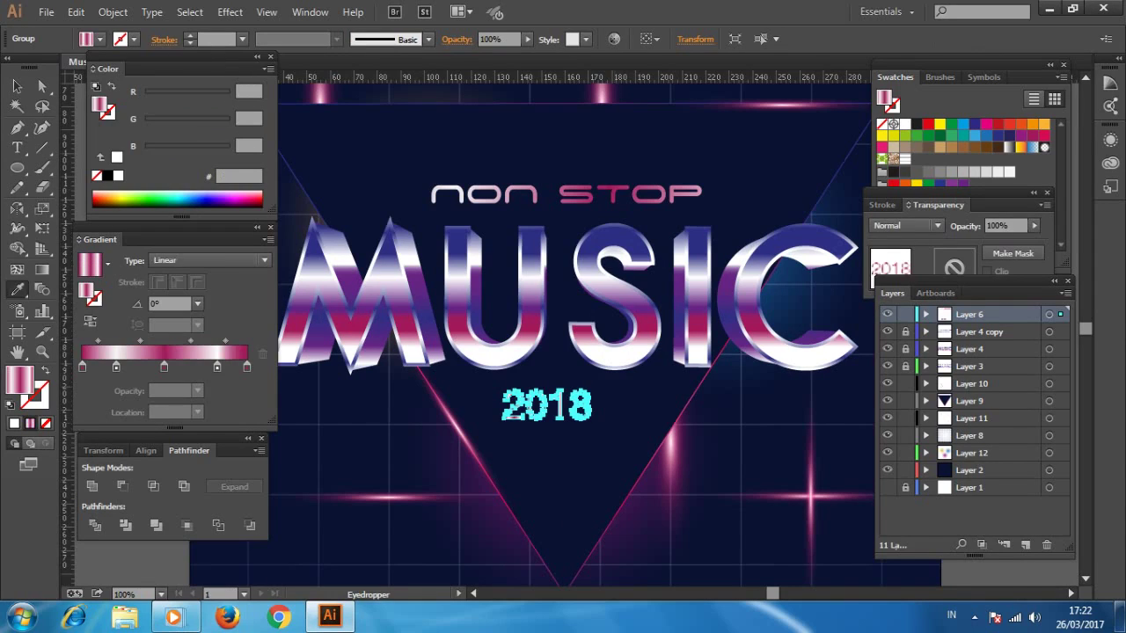
Step: Run 2018's gradient vertically and nudge 2018 slightly right
{"action": "key", "text": "g"}
{"action": "left_click_drag", "start_coordinate": [580, 380], "coordinate": [577, 487]}
{"action": "key", "text": "v"}
{"action": "left_click", "coordinate": [565, 104]}
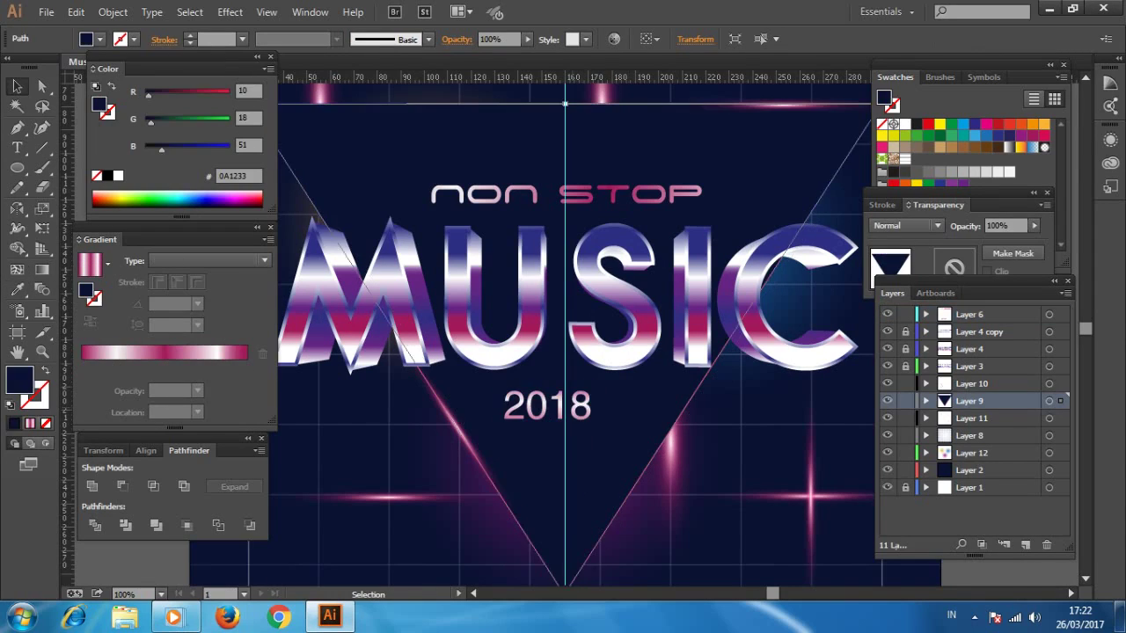
{"action": "left_click", "coordinate": [550, 405]}
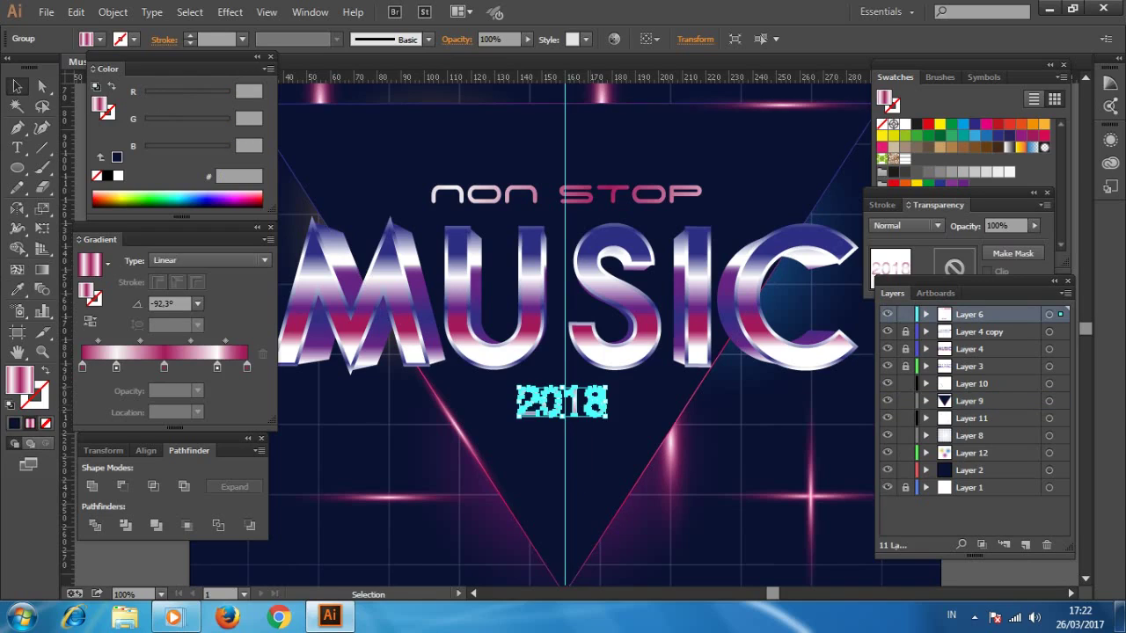
{"action": "key", "text": "Right"}
{"action": "key", "text": "Right"}
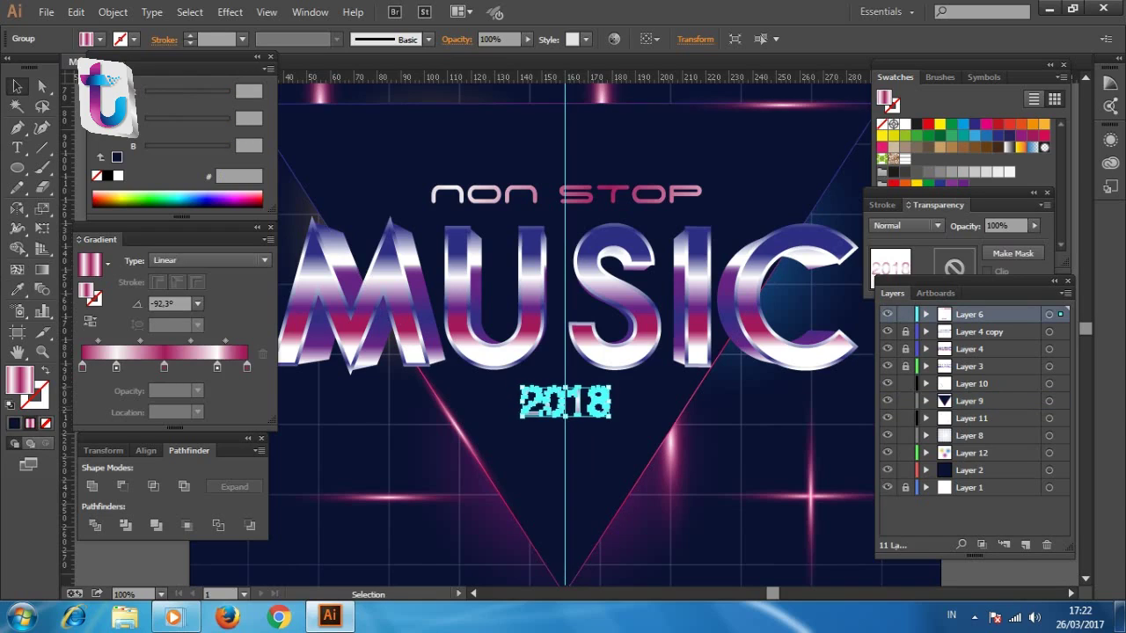
Step: Deselect and zoom out to view the finished poster
{"action": "key", "text": "ctrl+minus"}
{"action": "key", "text": "ctrl+minus"}
{"action": "key", "text": "ctrl+shift+a"}
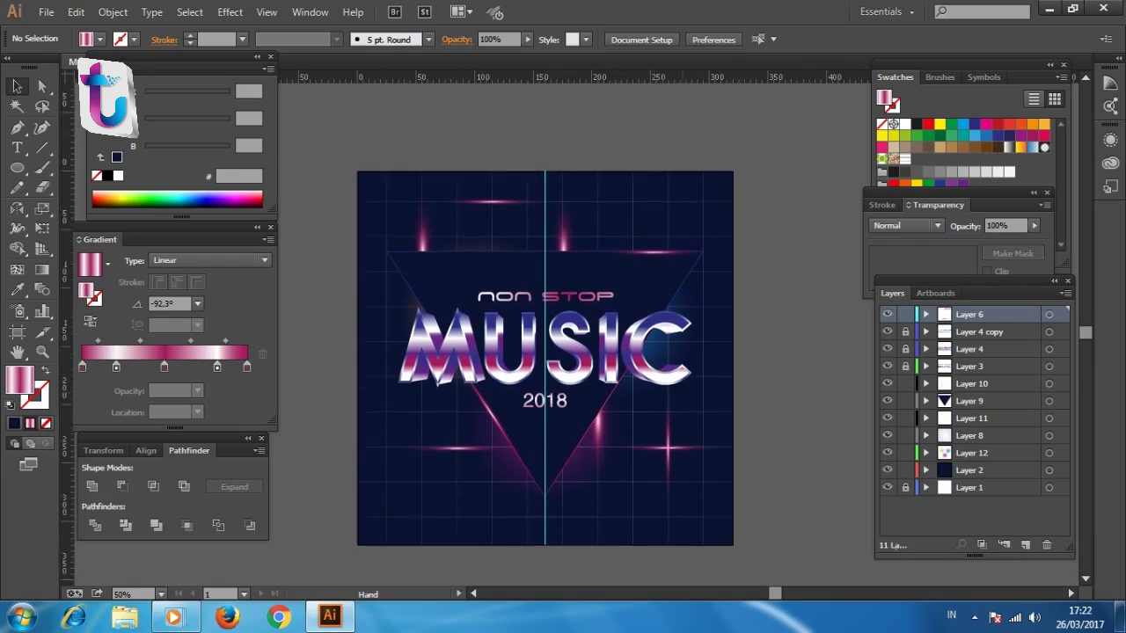
{"action": "left_click_drag", "start_coordinate": [545, 352], "coordinate": [545, 358]}
{"action": "key", "text": "z"}
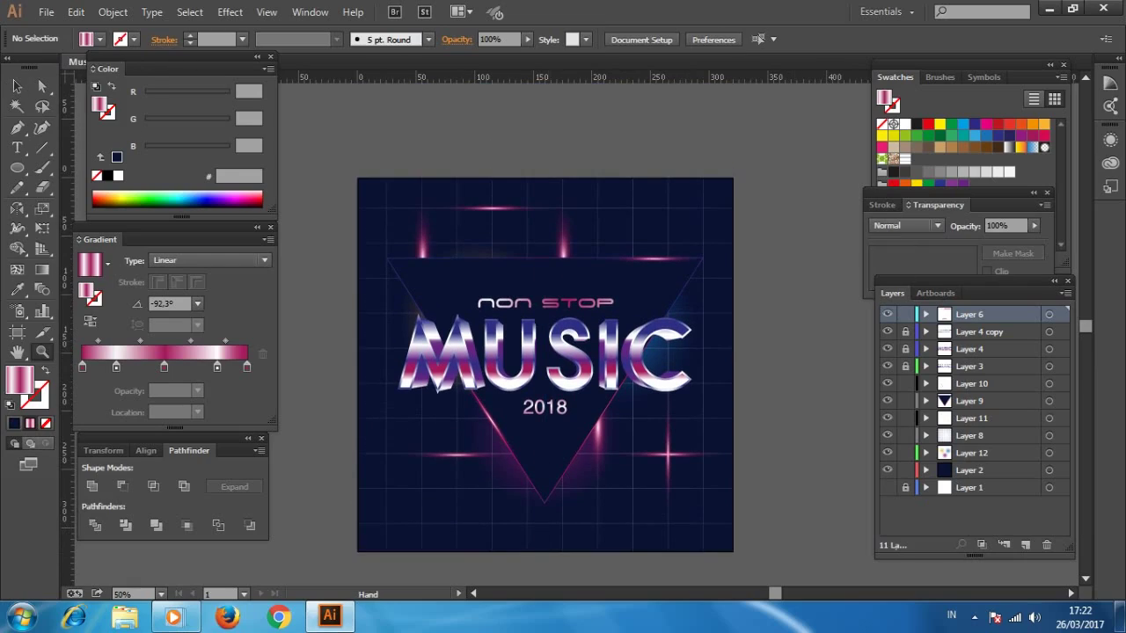